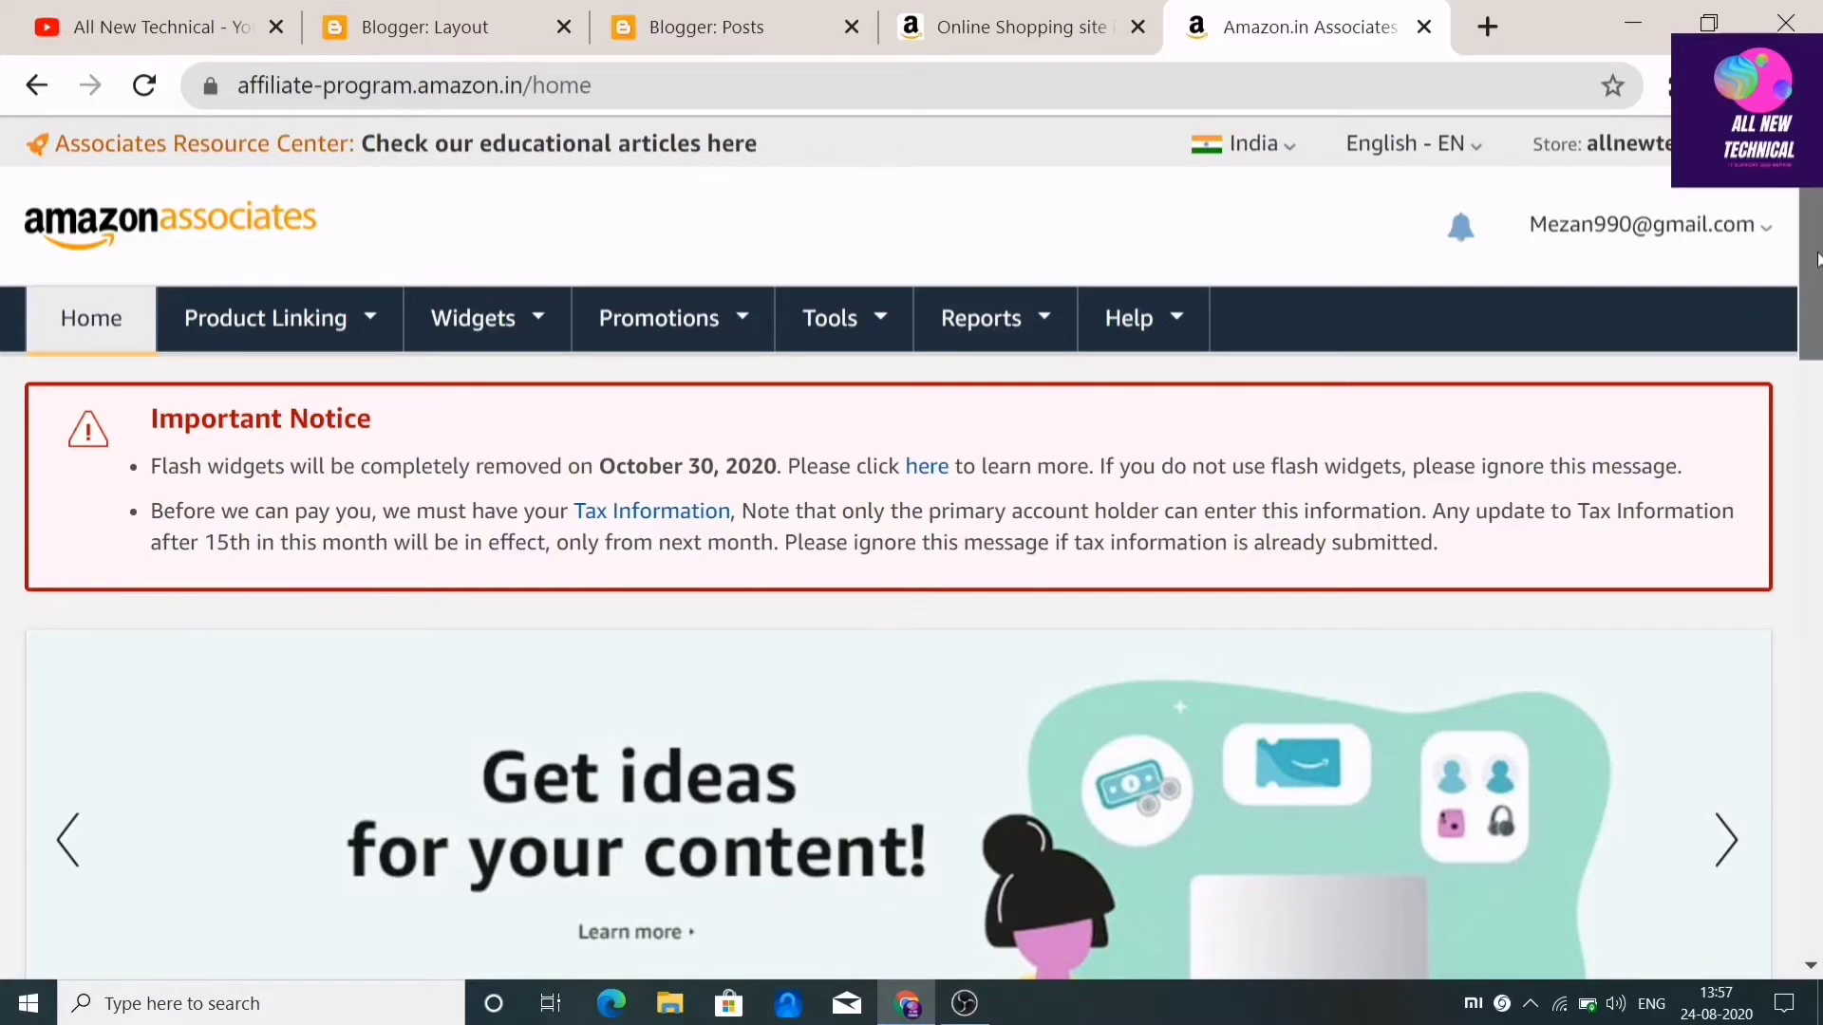
{"action": "mouse_move", "coordinate": [1817, 259]}
{"action": "left_mouse_down"}
{"action": "mouse_move", "coordinate": [1808, 570]}
{"action": "mouse_move", "coordinate": [1810, 237]}
{"action": "left_mouse_up"}
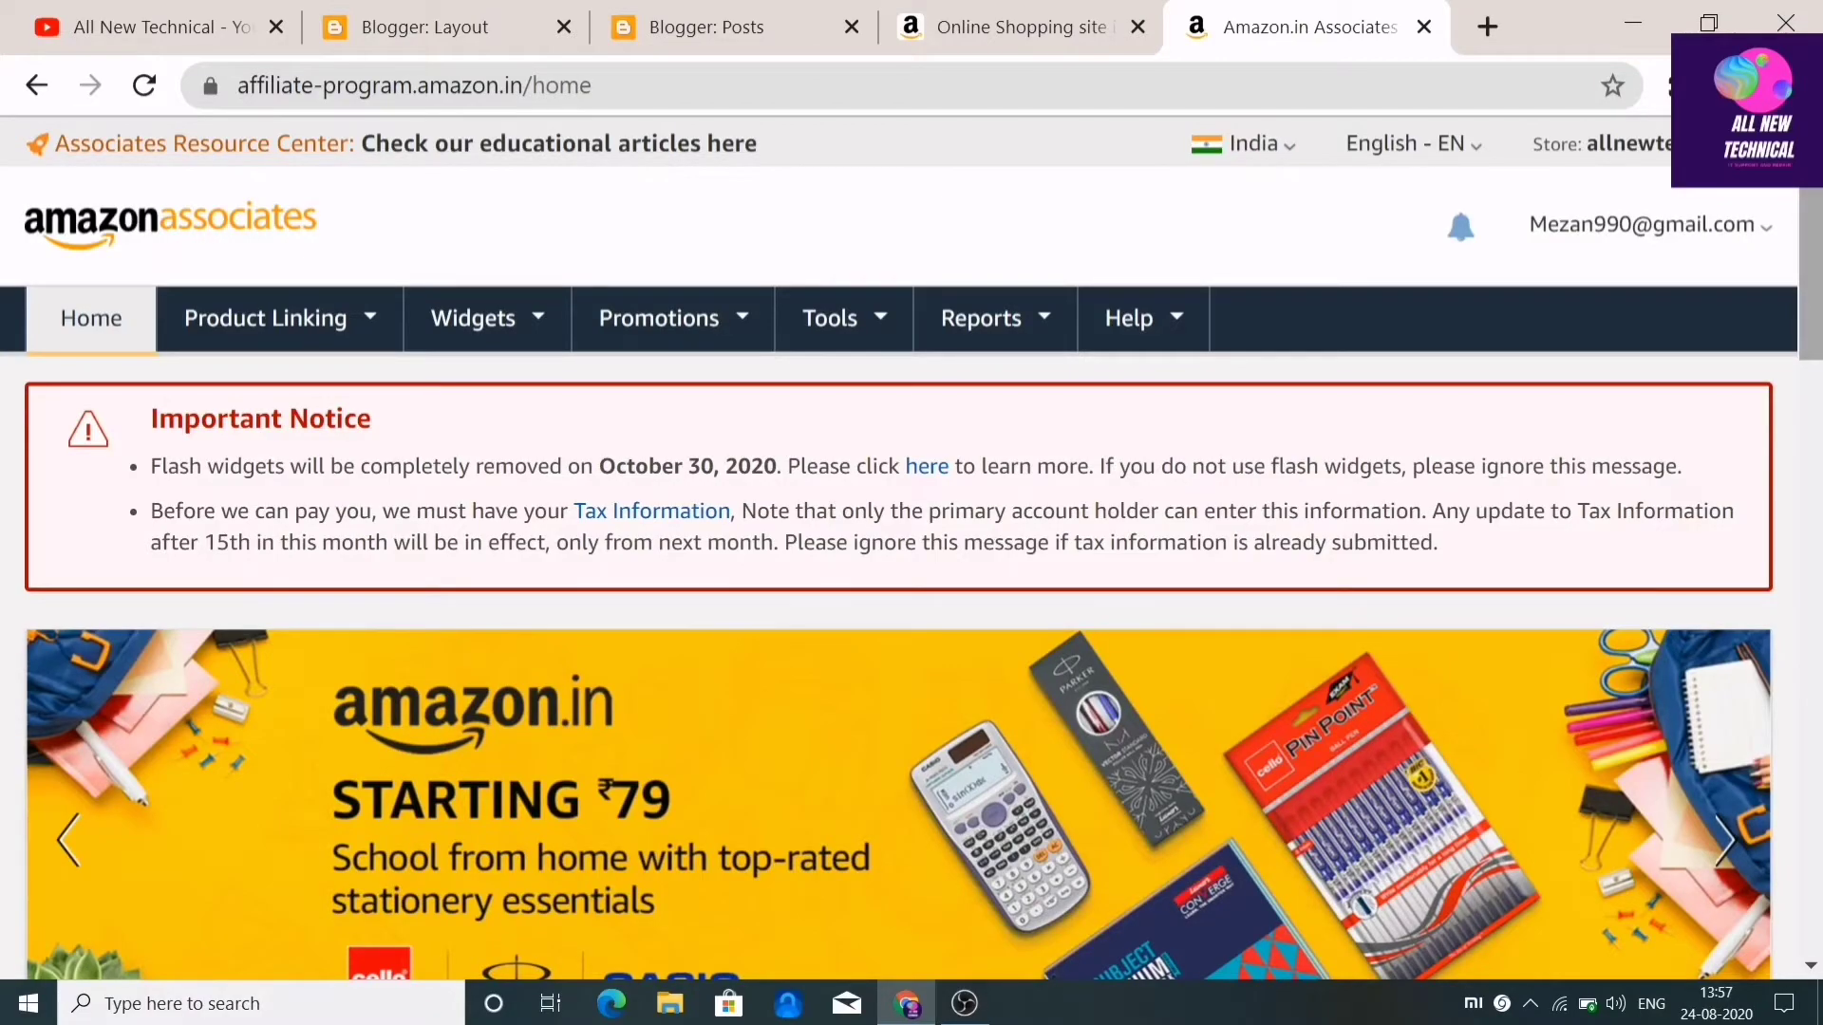
{"action": "left_click_drag", "start_coordinate": [1817, 228], "coordinate": [1818, 641]}
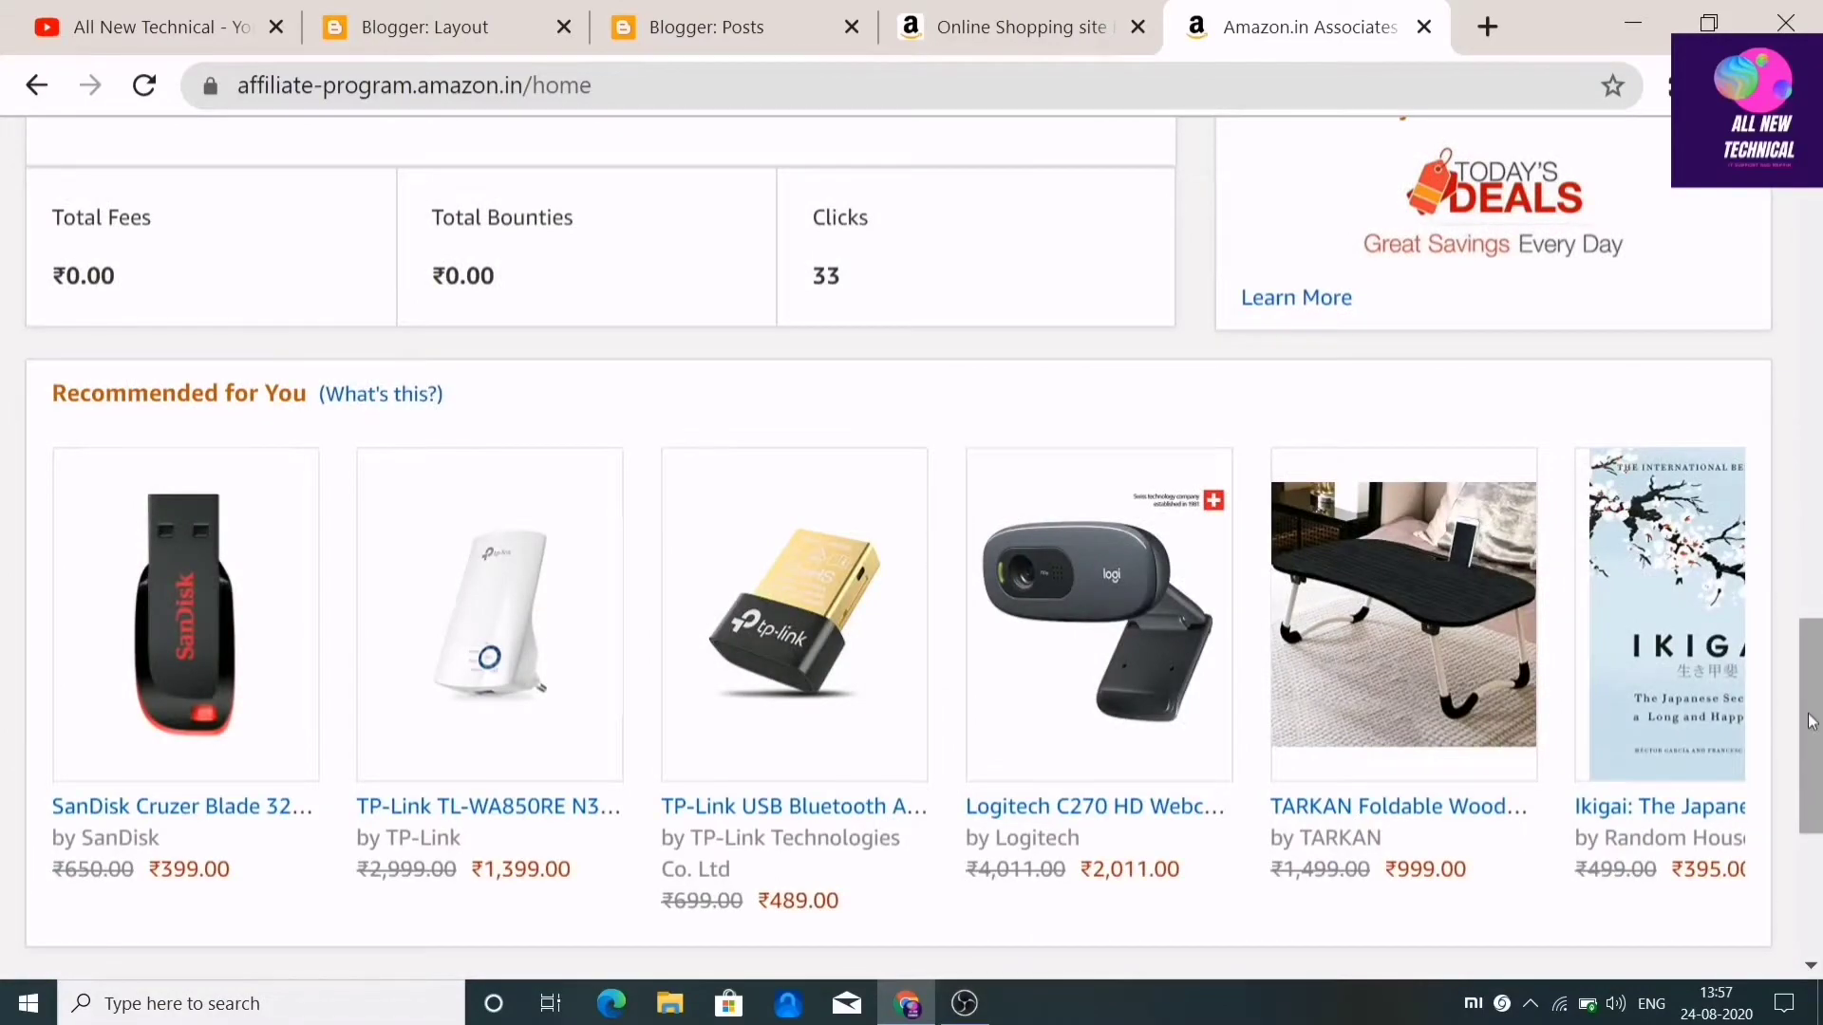
{"action": "left_click_drag", "start_coordinate": [1811, 722], "coordinate": [1736, 234]}
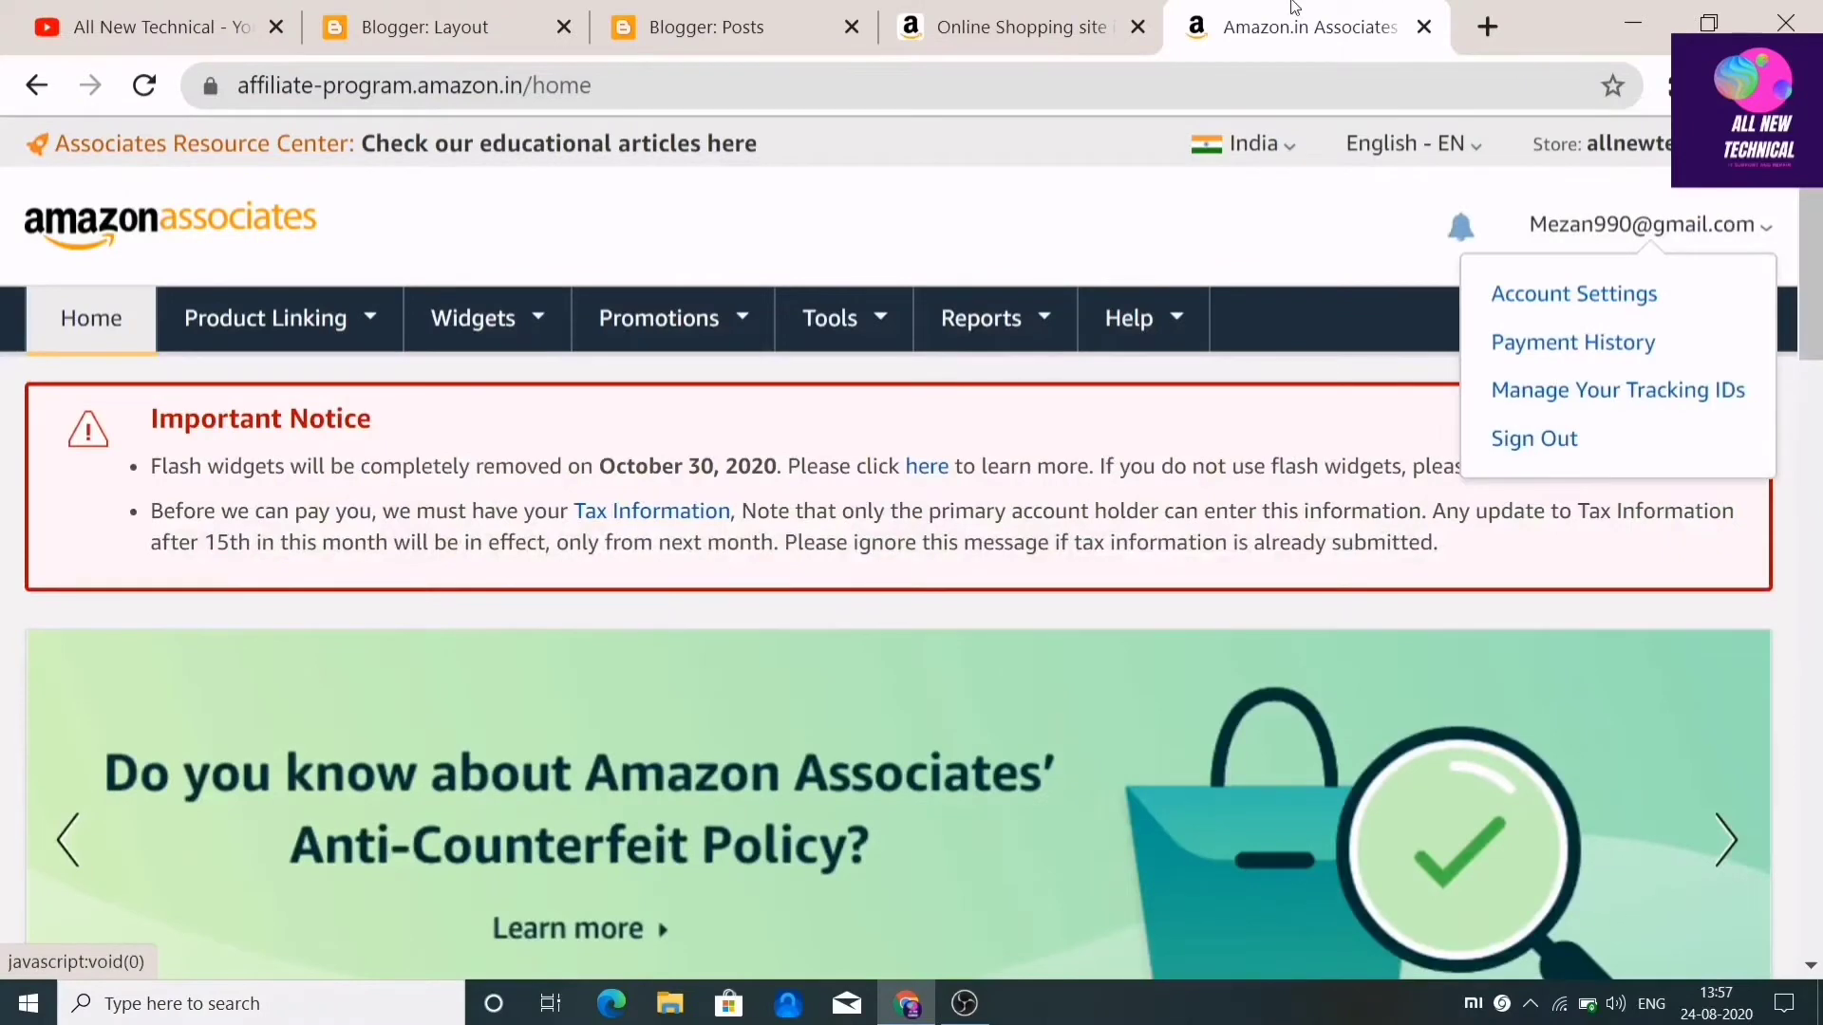
Switch to the Amazon.in shopping site and open the Tecno Spark 6 Air phone from Today's Deals
{"action": "left_click", "coordinate": [1043, 6]}
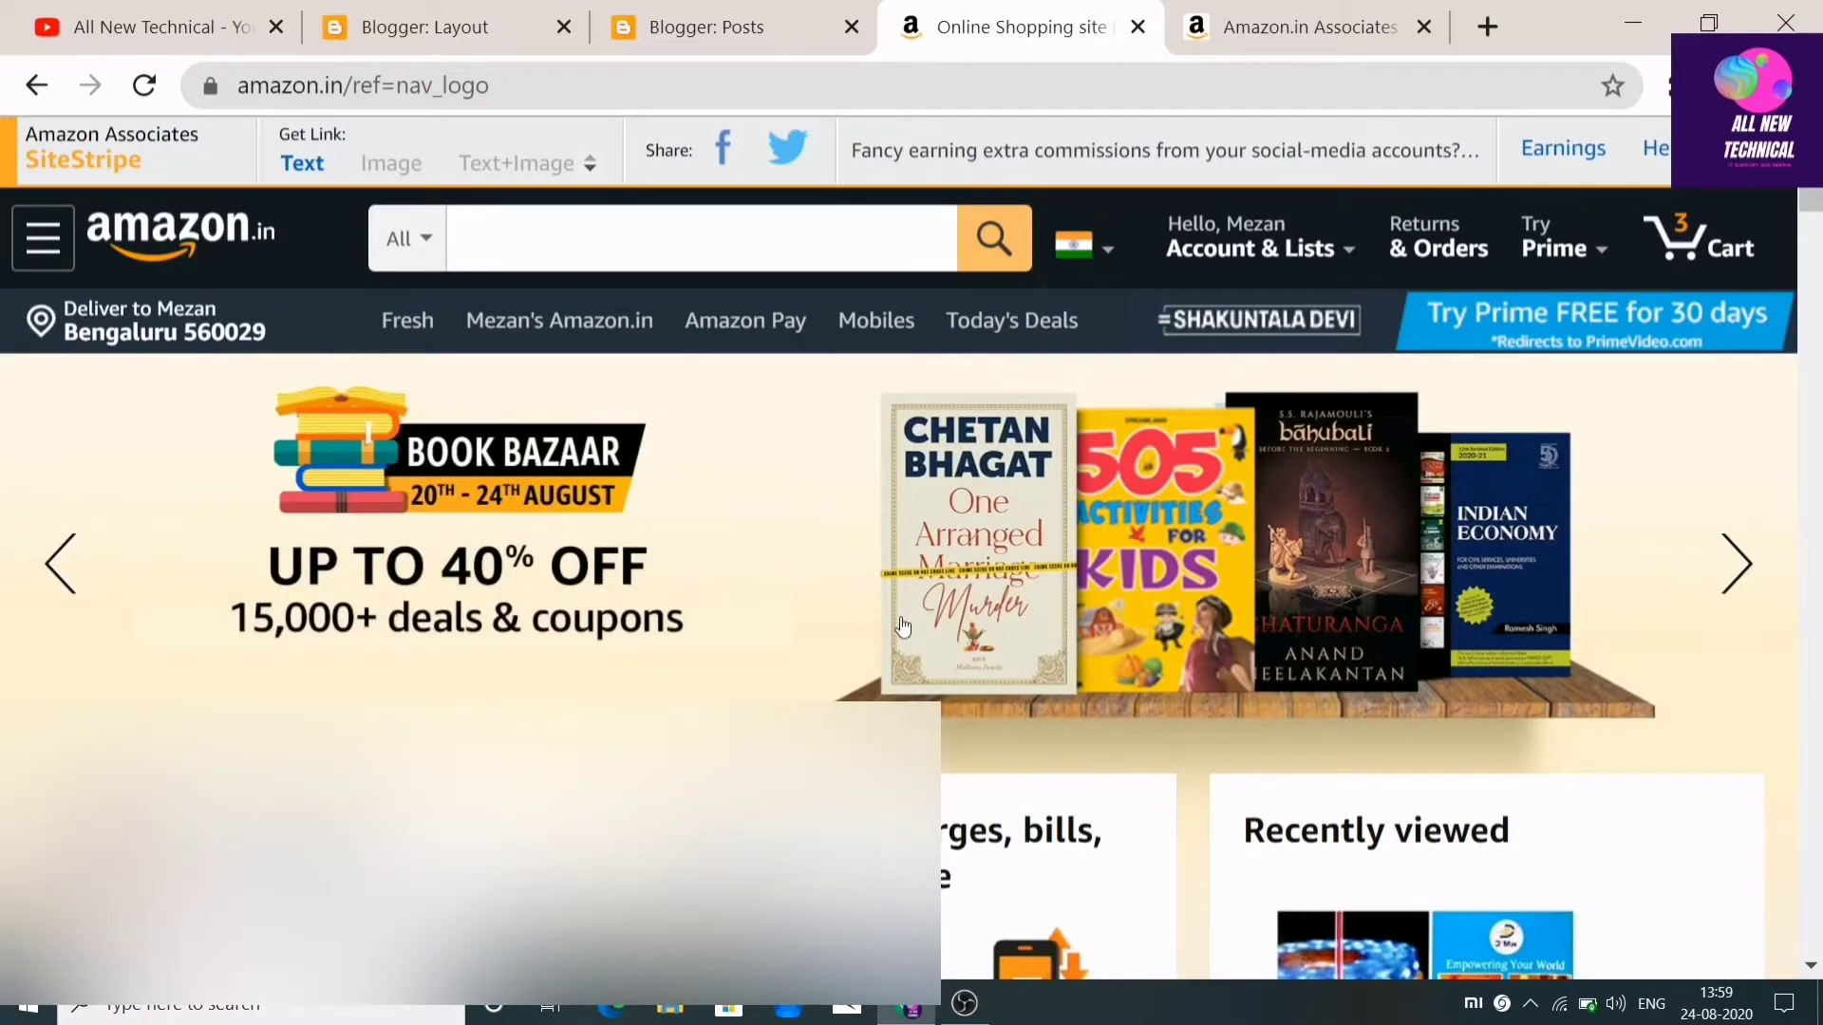
{"action": "scroll", "coordinate": [903, 627], "scroll_direction": "down", "scroll_amount": 10}
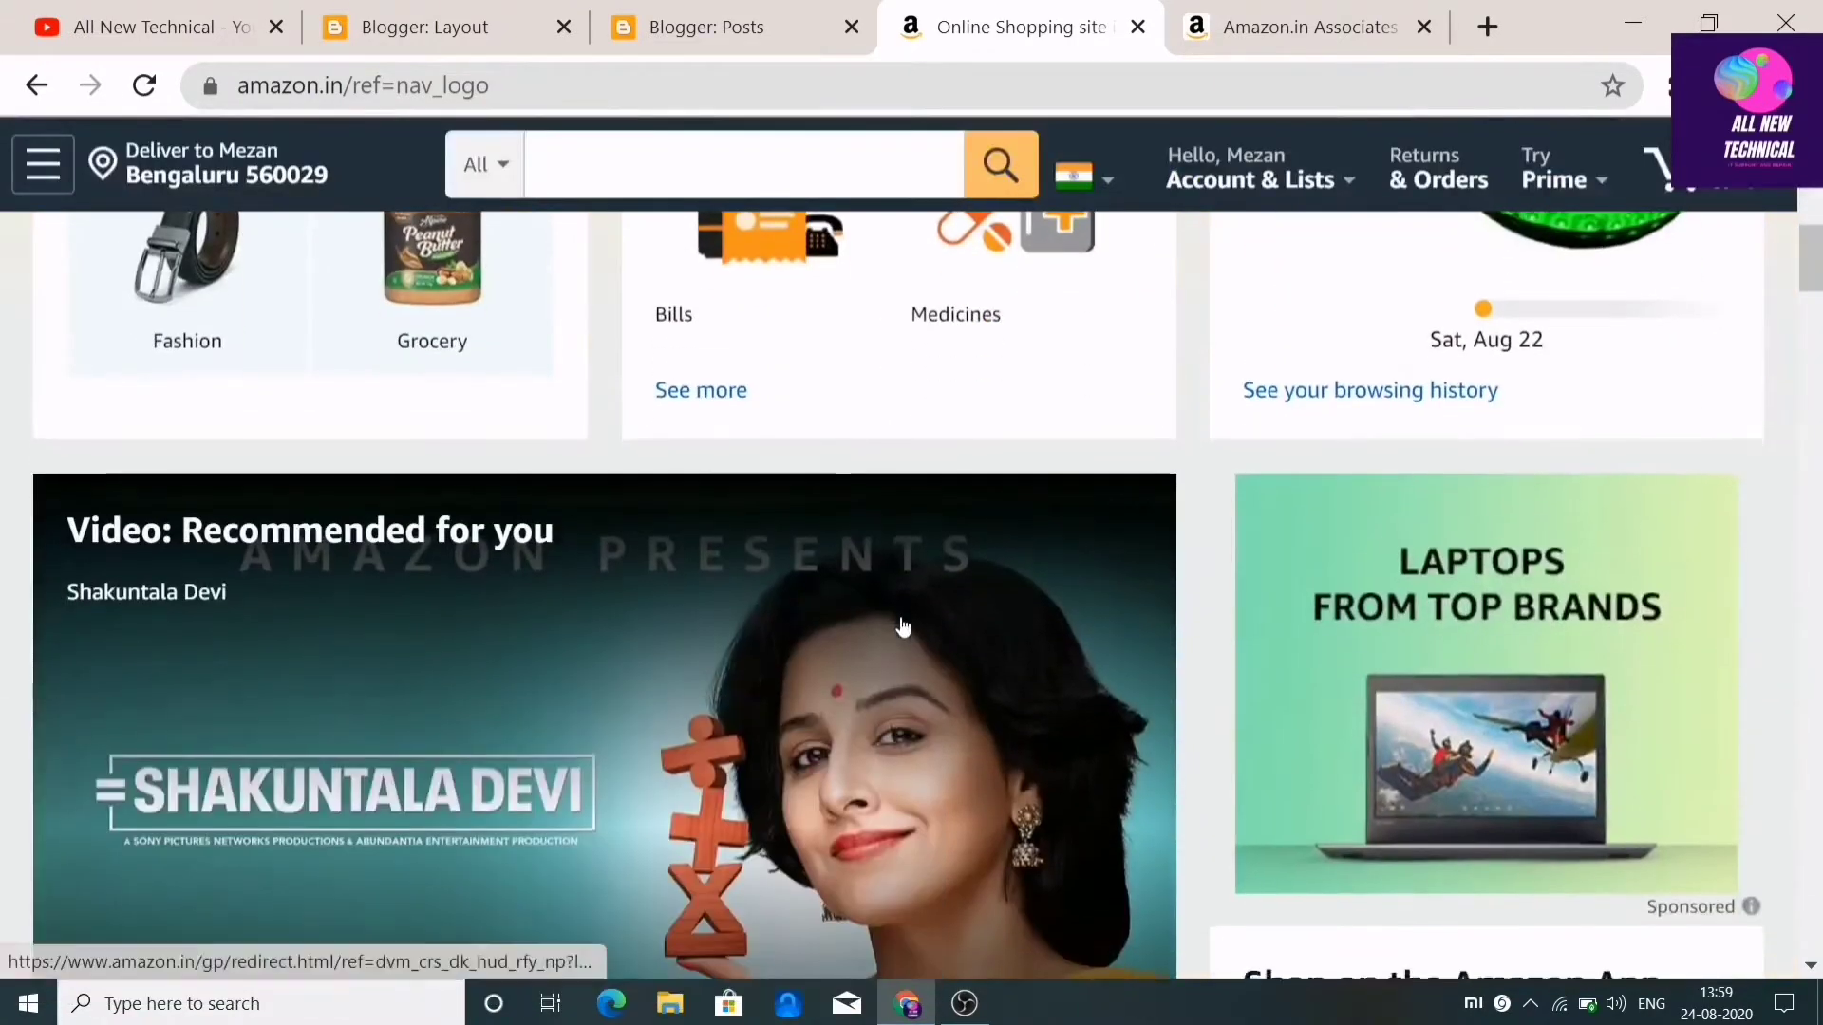
{"action": "scroll", "coordinate": [903, 627], "scroll_direction": "down", "scroll_amount": 10}
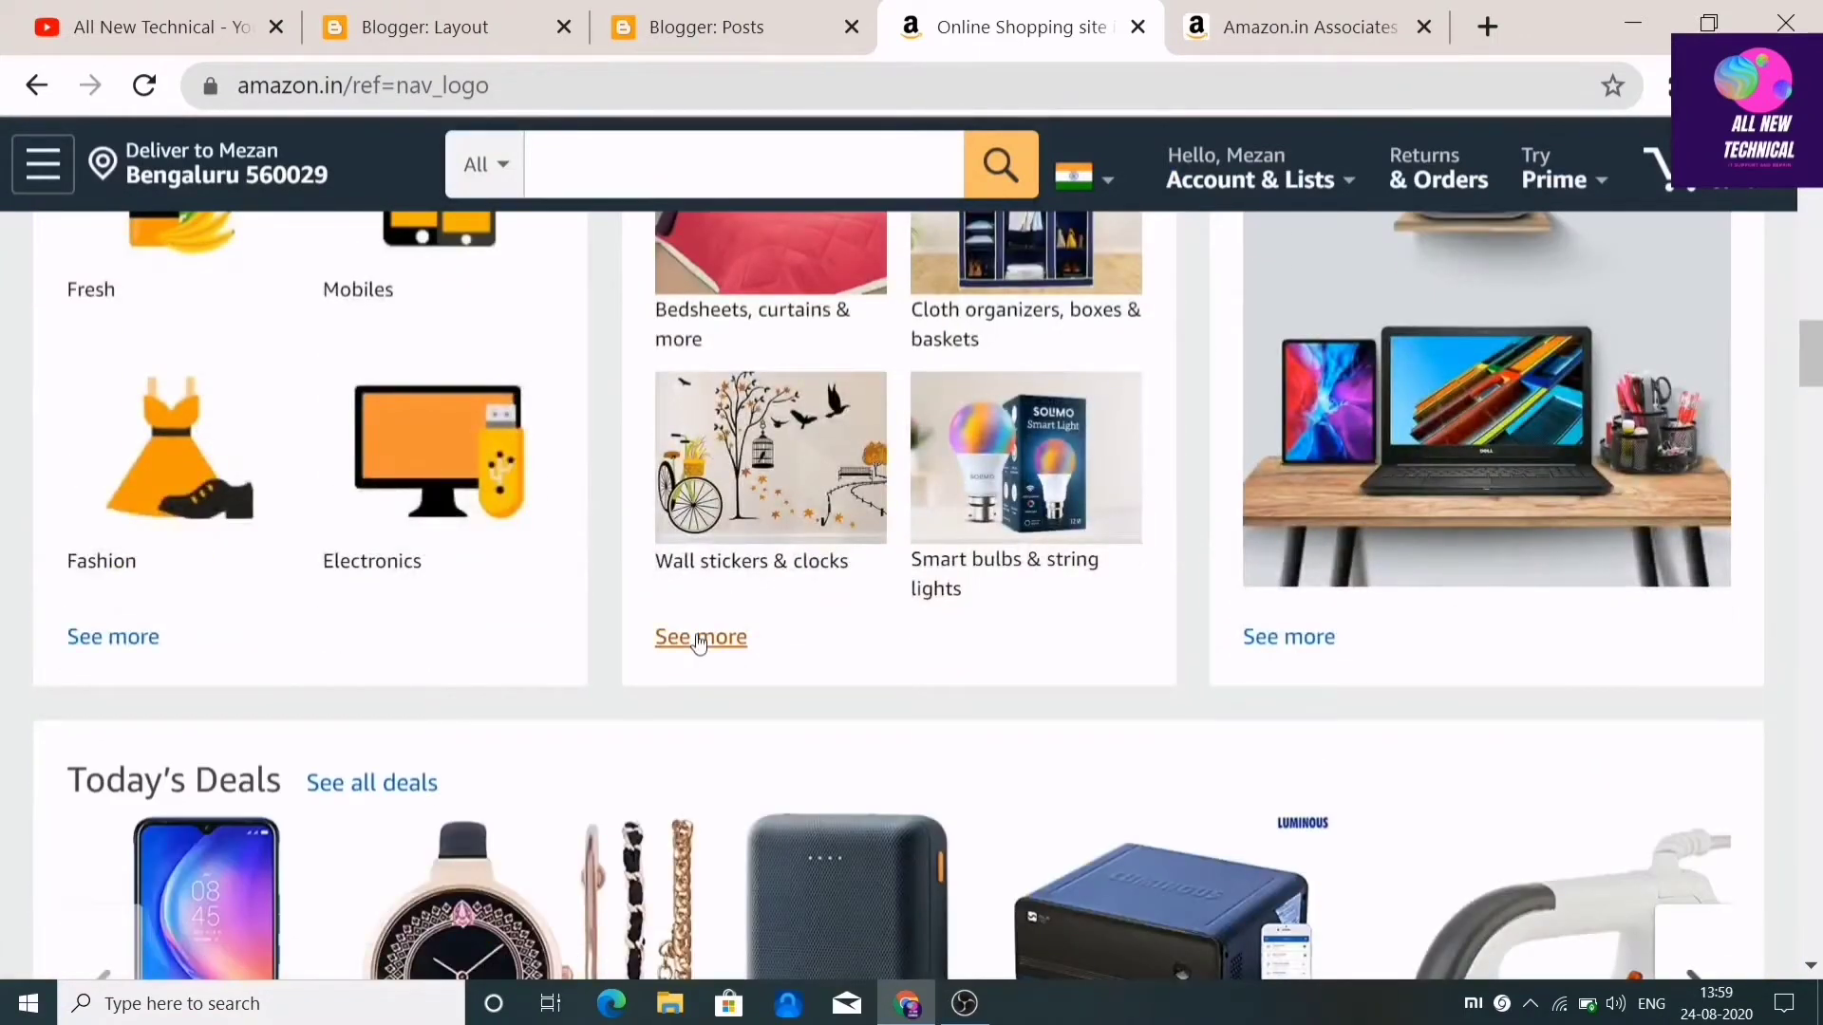
{"action": "scroll", "coordinate": [700, 642], "scroll_direction": "down", "scroll_amount": 5}
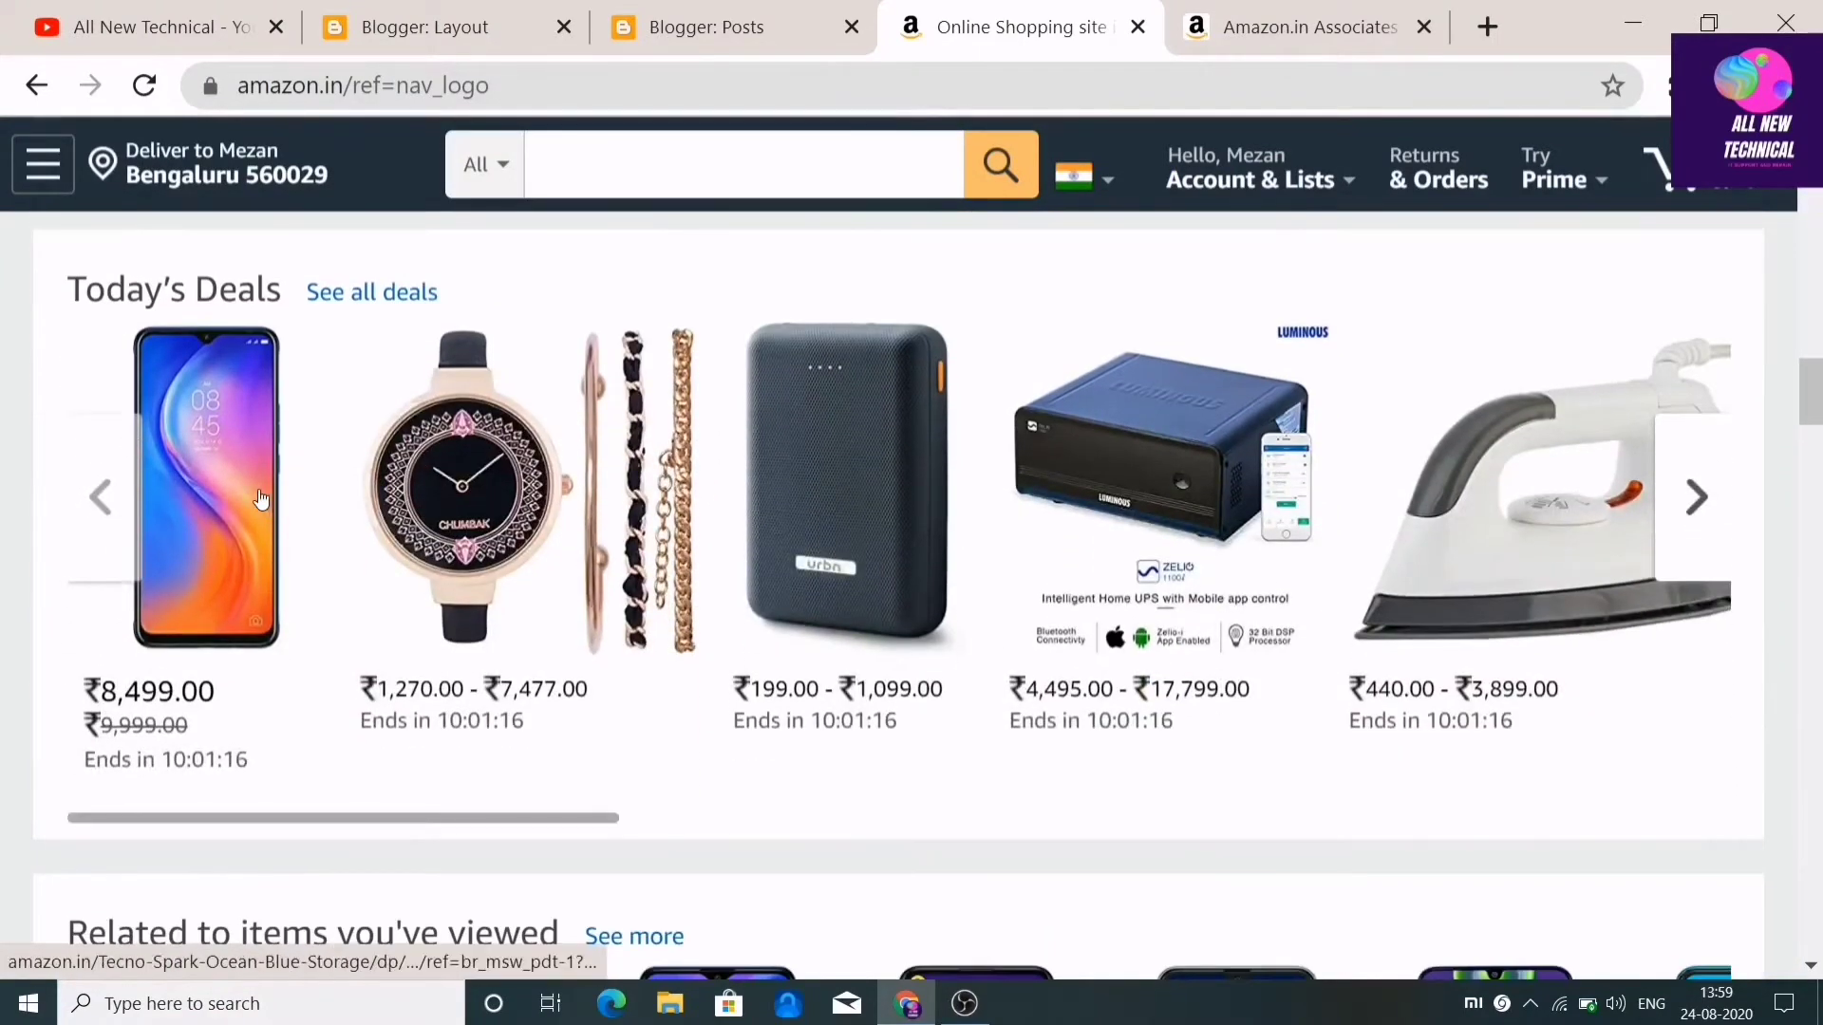
{"action": "left_click", "coordinate": [221, 479]}
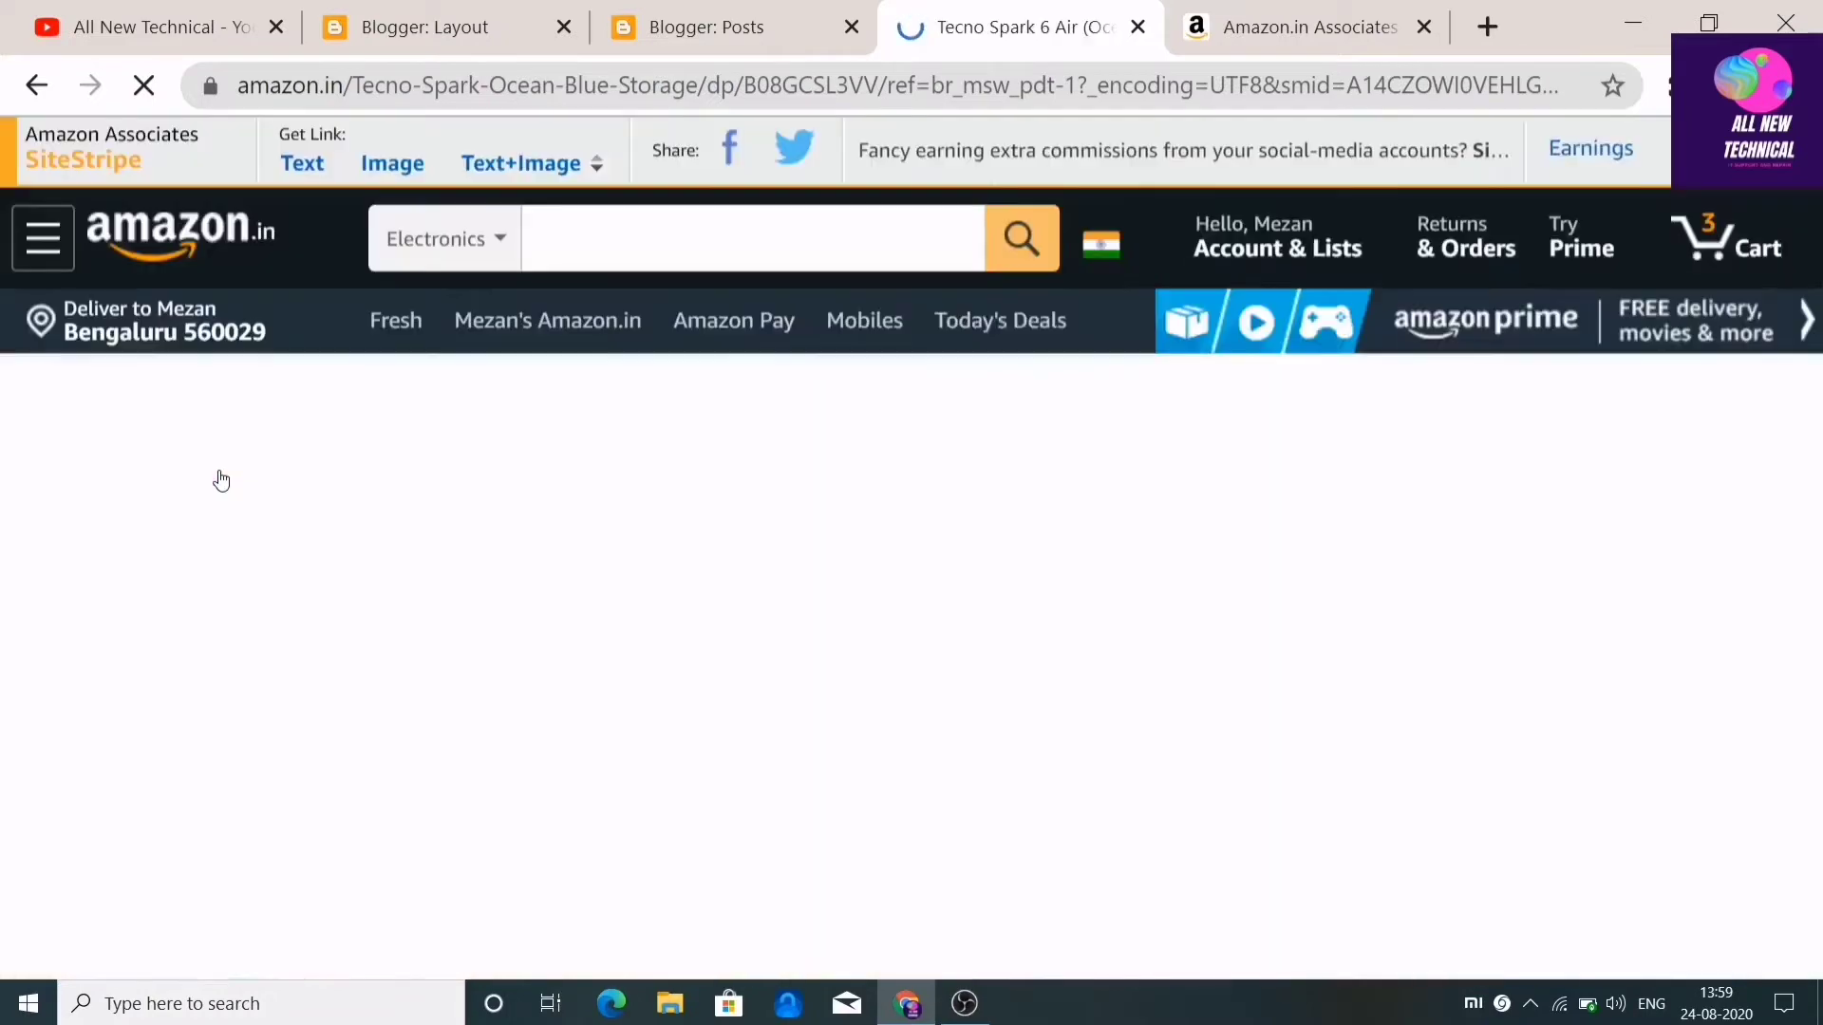
{"action": "scroll", "coordinate": [222, 479], "scroll_direction": "down", "scroll_amount": 4}
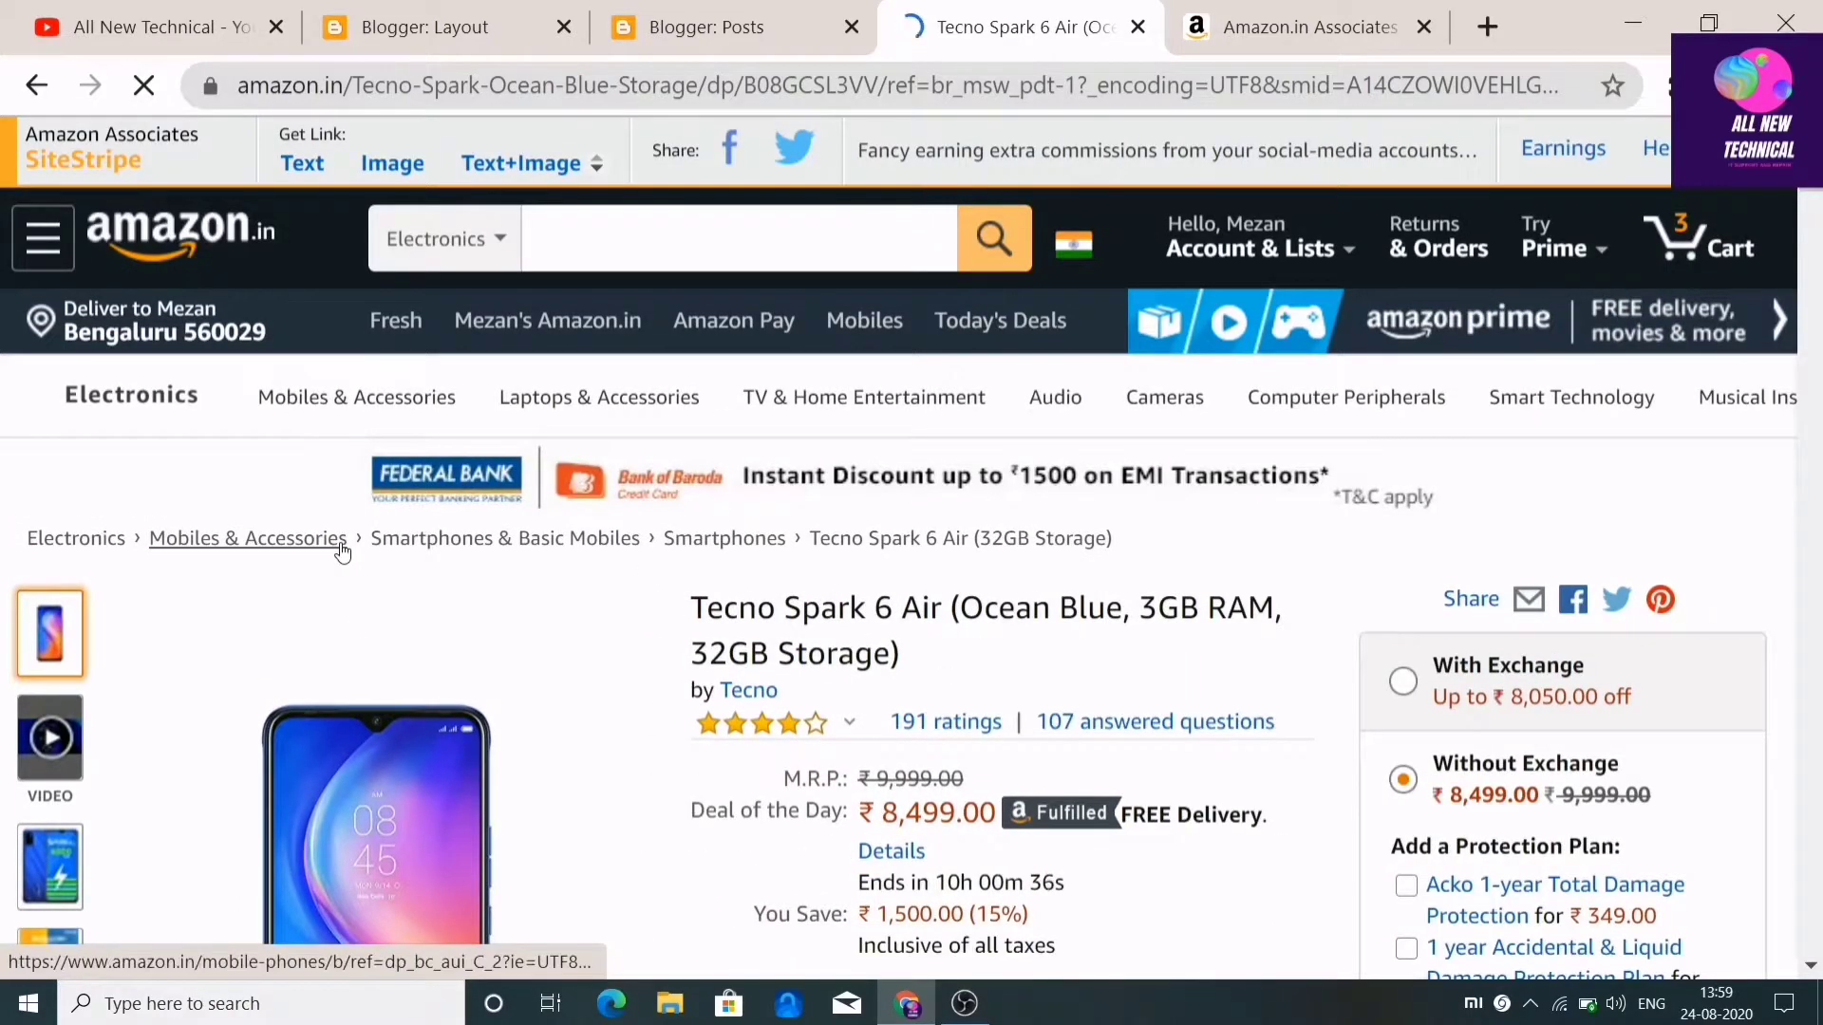
Generate a Text+Image affiliate link for the Tecno Spark 6 Air and copy its entire HTML code
{"action": "left_click", "coordinate": [542, 171]}
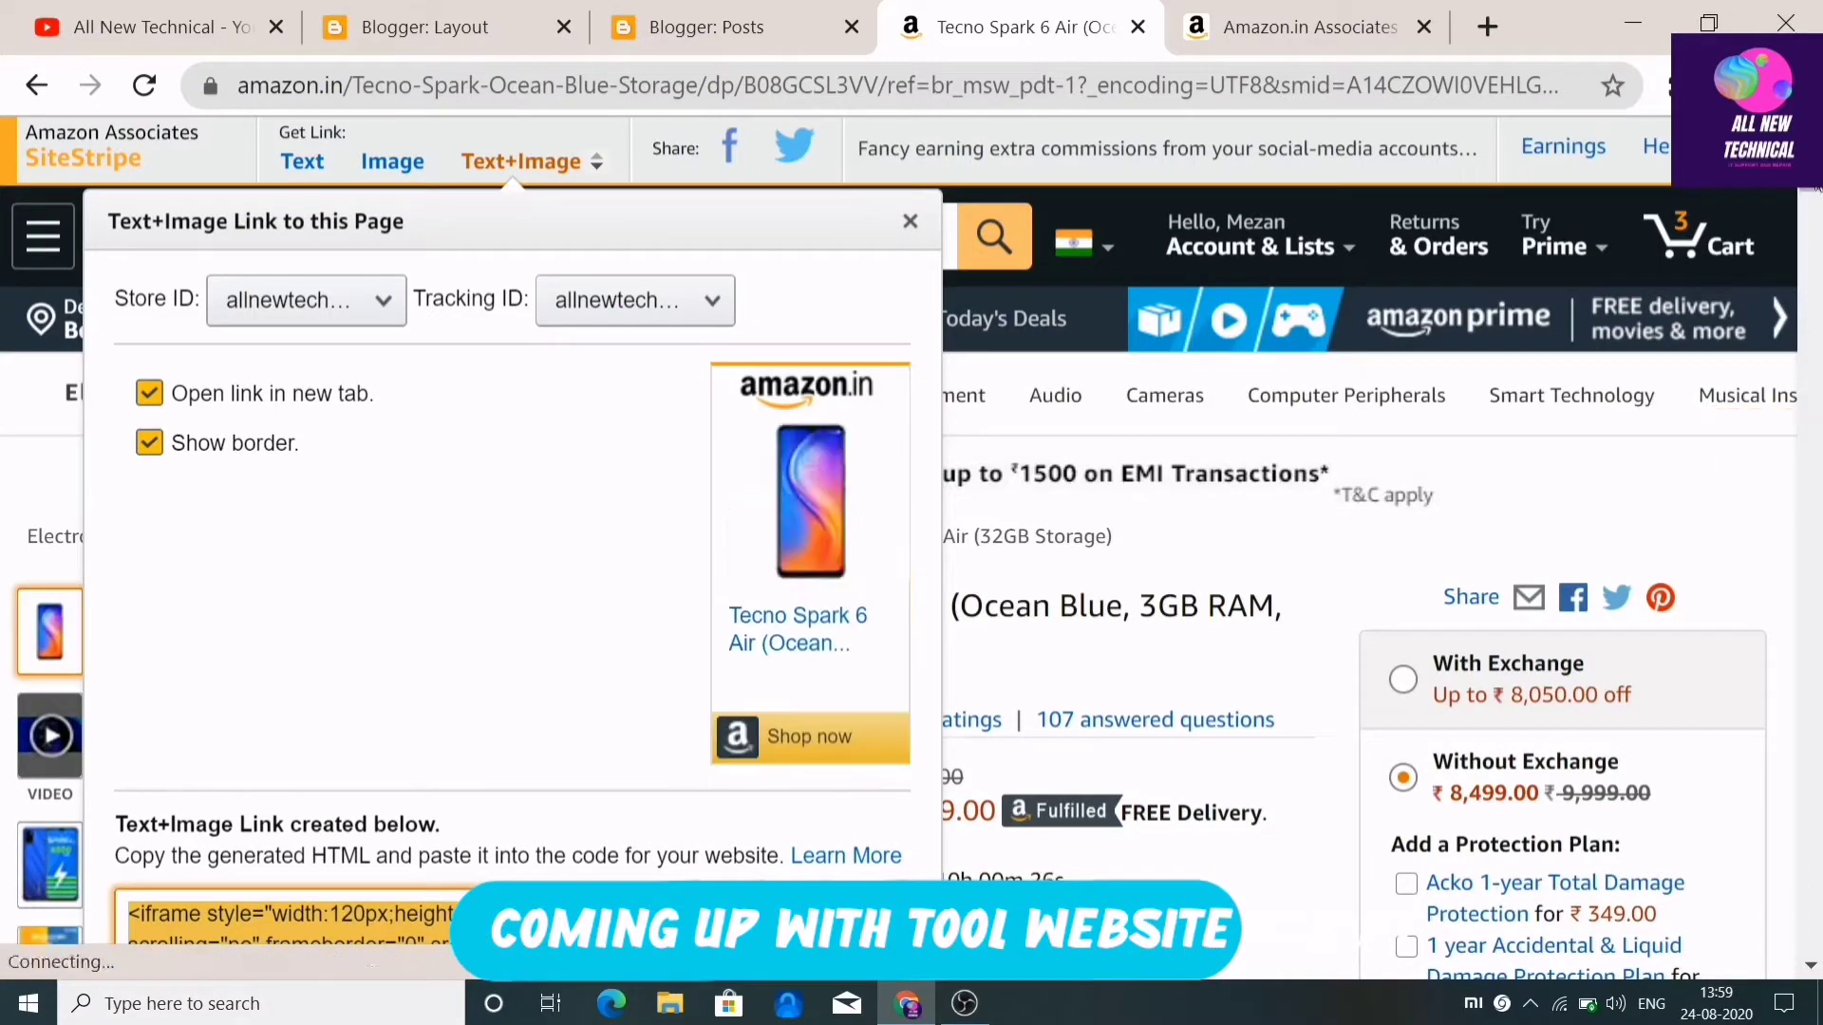
{"action": "mouse_move", "coordinate": [1814, 167]}
{"action": "left_mouse_down"}
{"action": "mouse_move", "coordinate": [1814, 233]}
{"action": "mouse_move", "coordinate": [1814, 162]}
{"action": "mouse_move", "coordinate": [1815, 184]}
{"action": "left_mouse_up"}
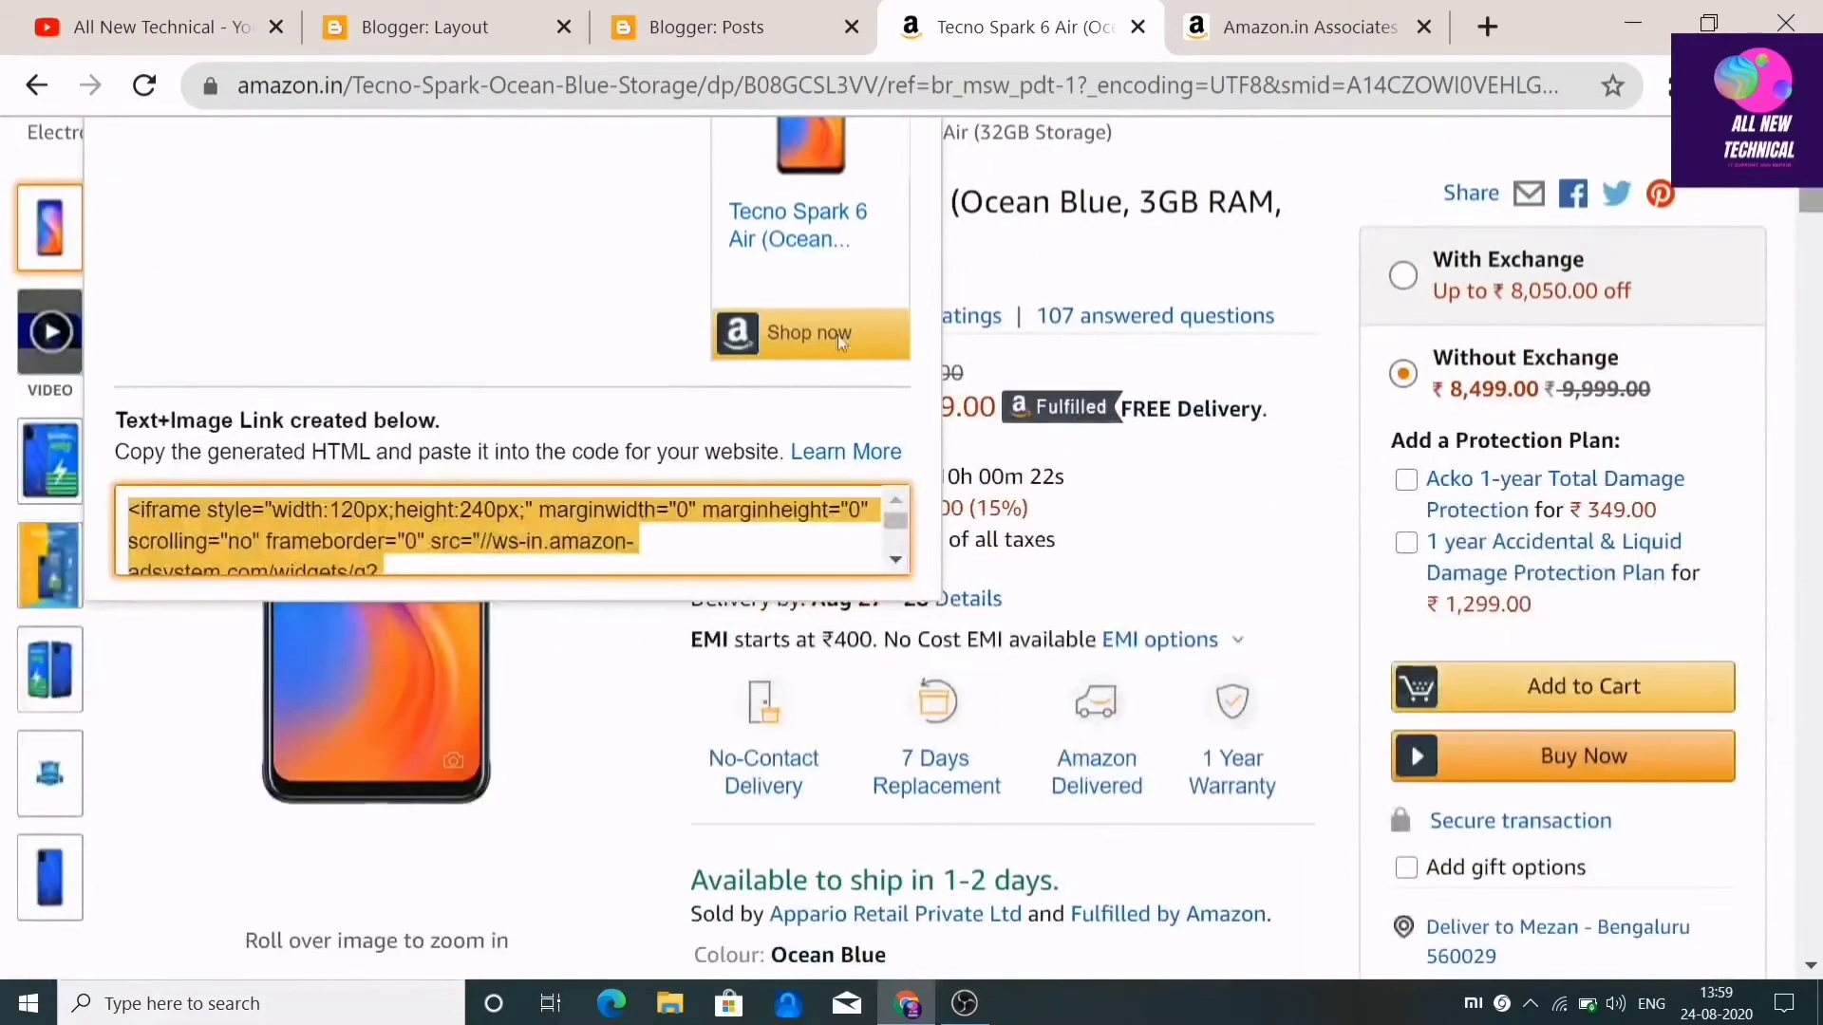
{"action": "left_click", "coordinate": [665, 519]}
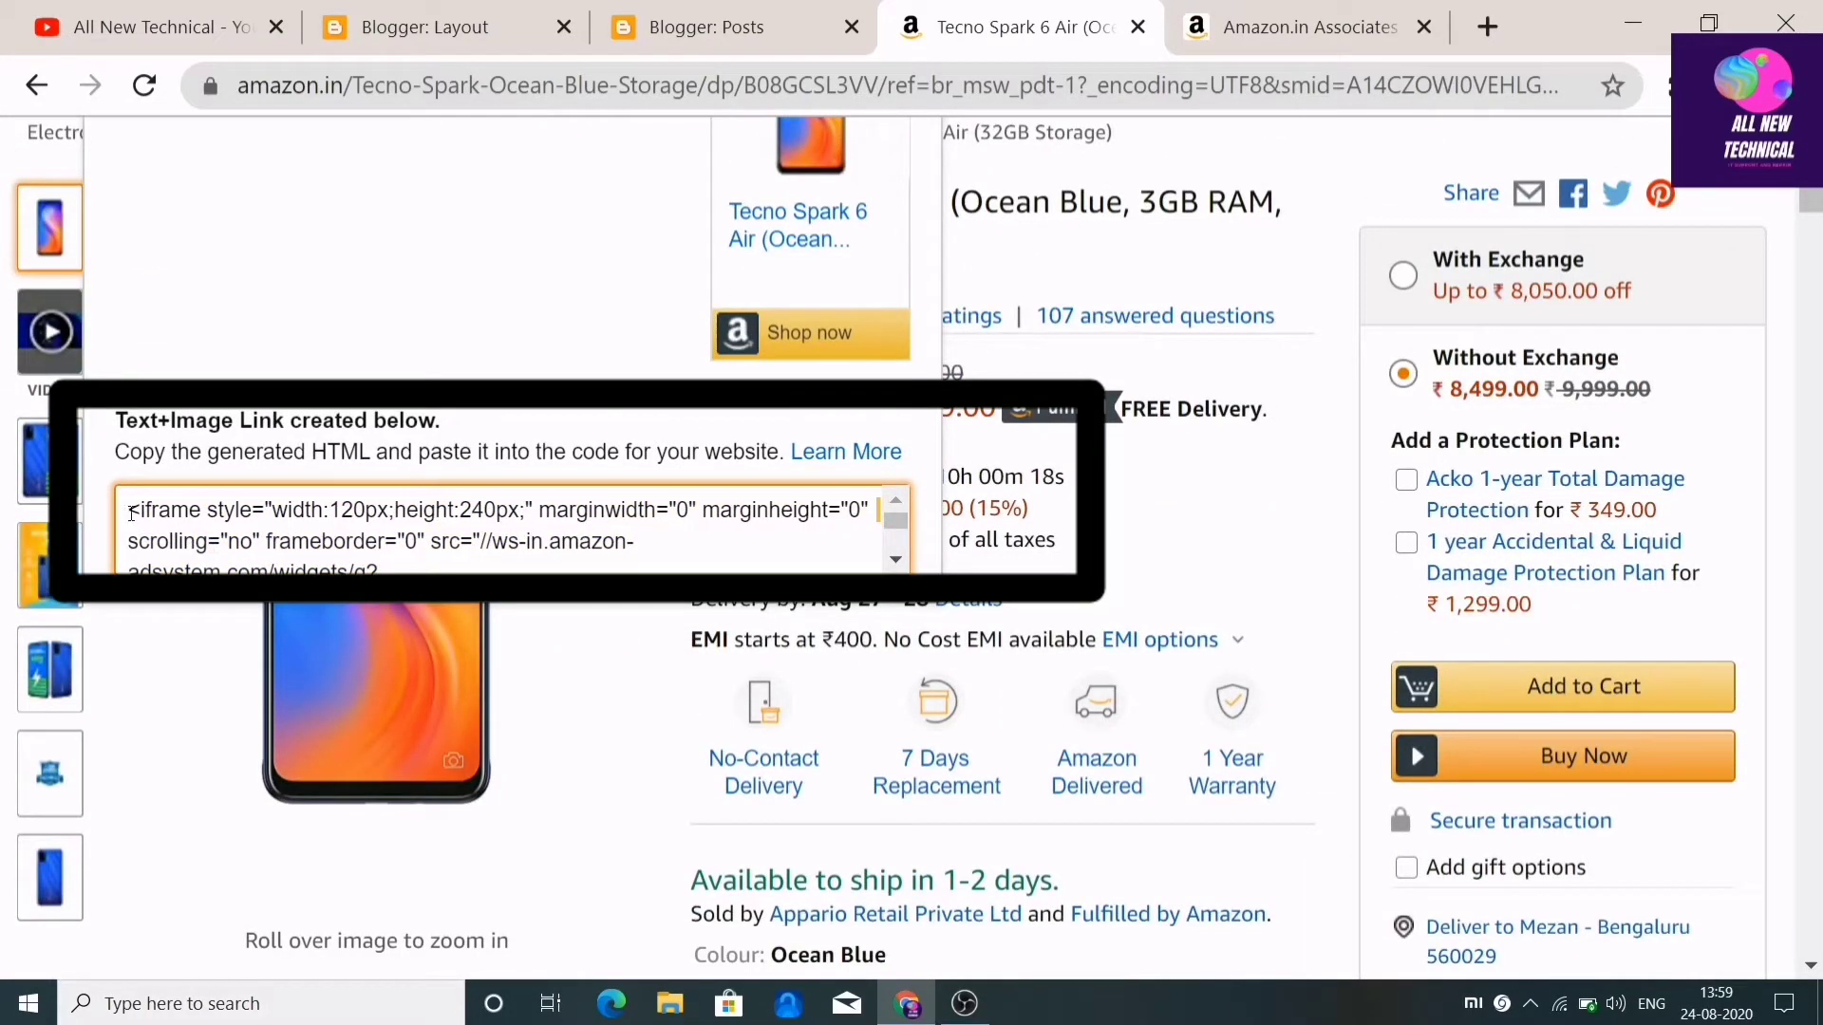
{"action": "key", "text": "ctrl+a"}
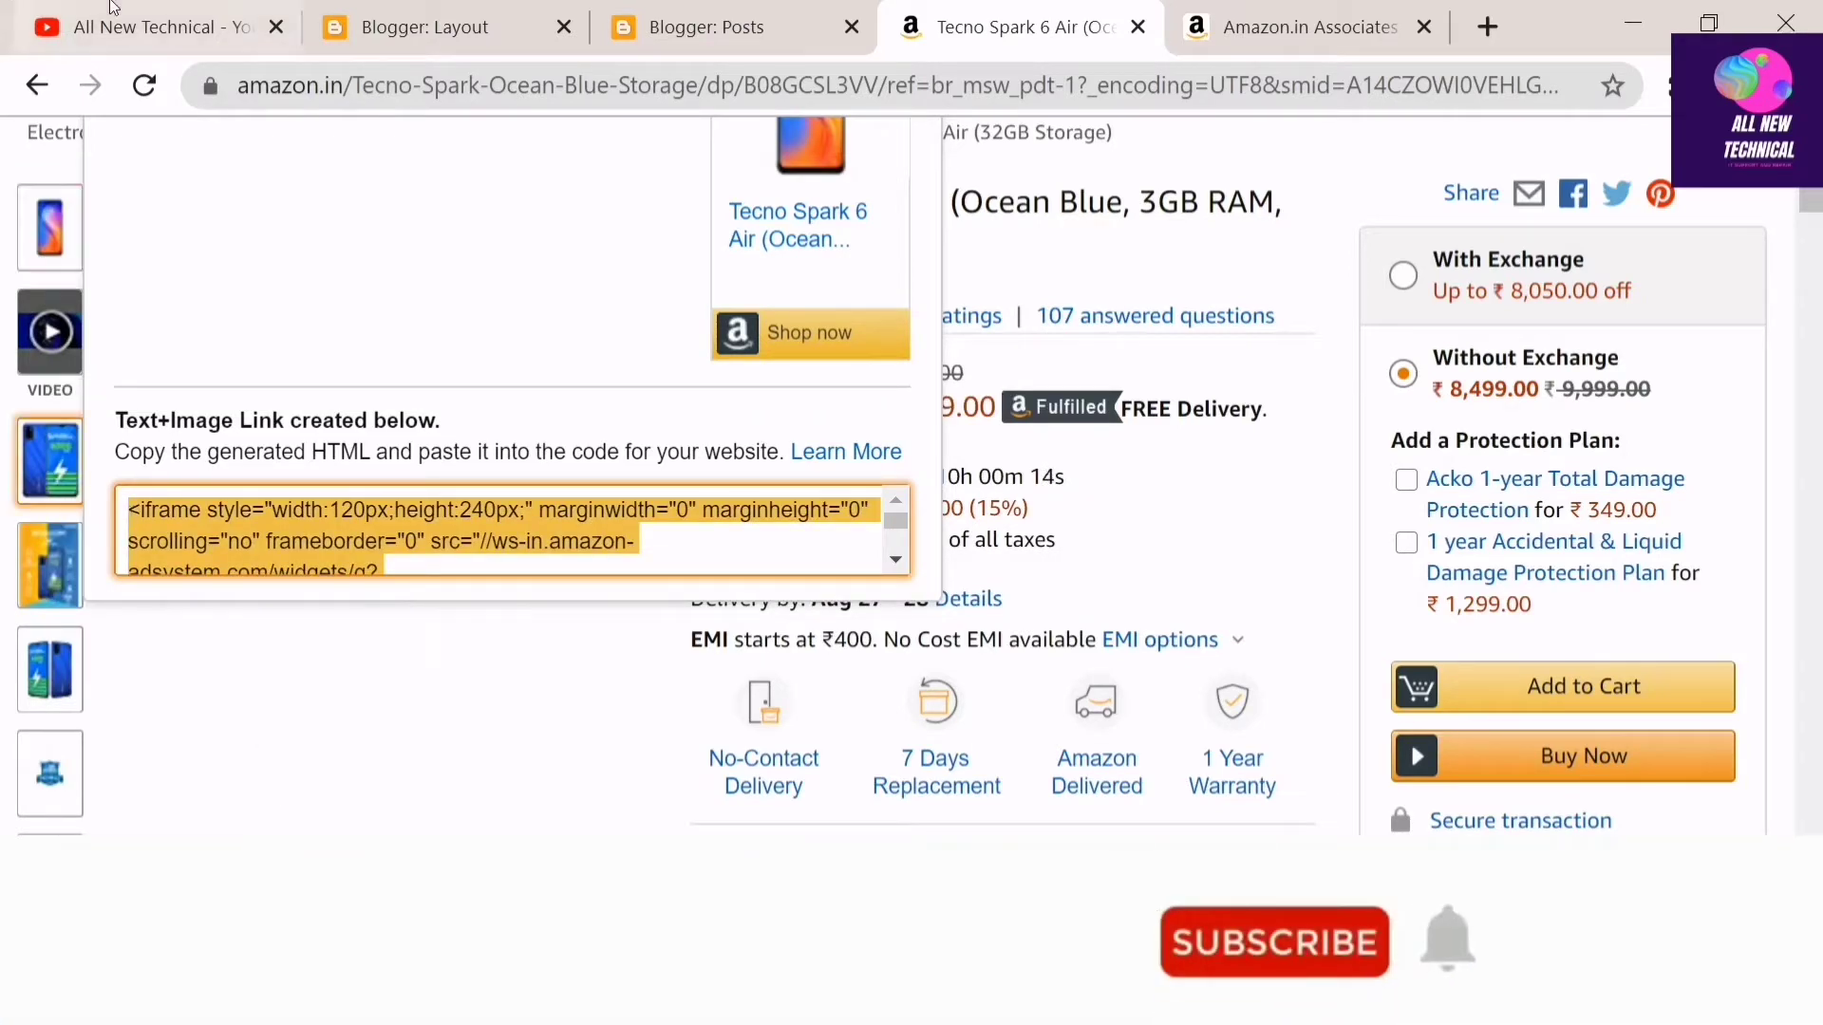
Switch to the All new technical blog in Blogger, open its live site and examine the sidebar sections
{"action": "left_click", "coordinate": [390, 5]}
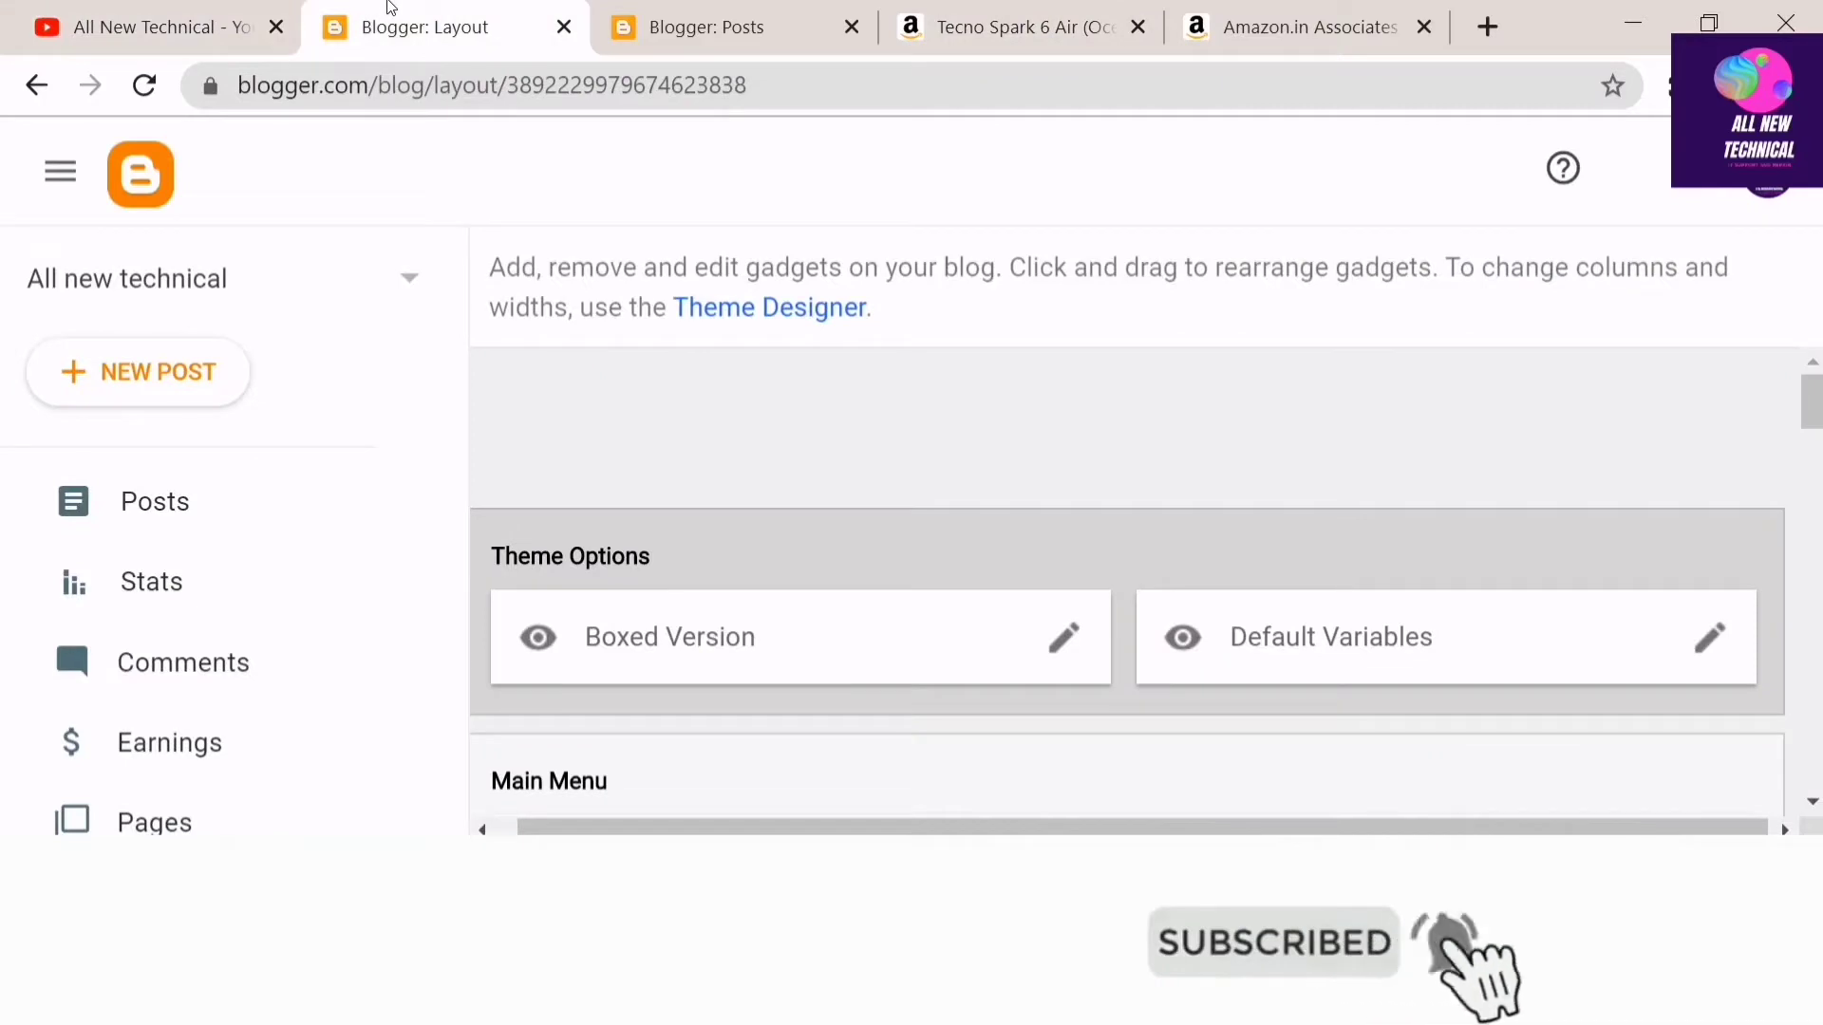
{"action": "left_click", "coordinate": [600, 10]}
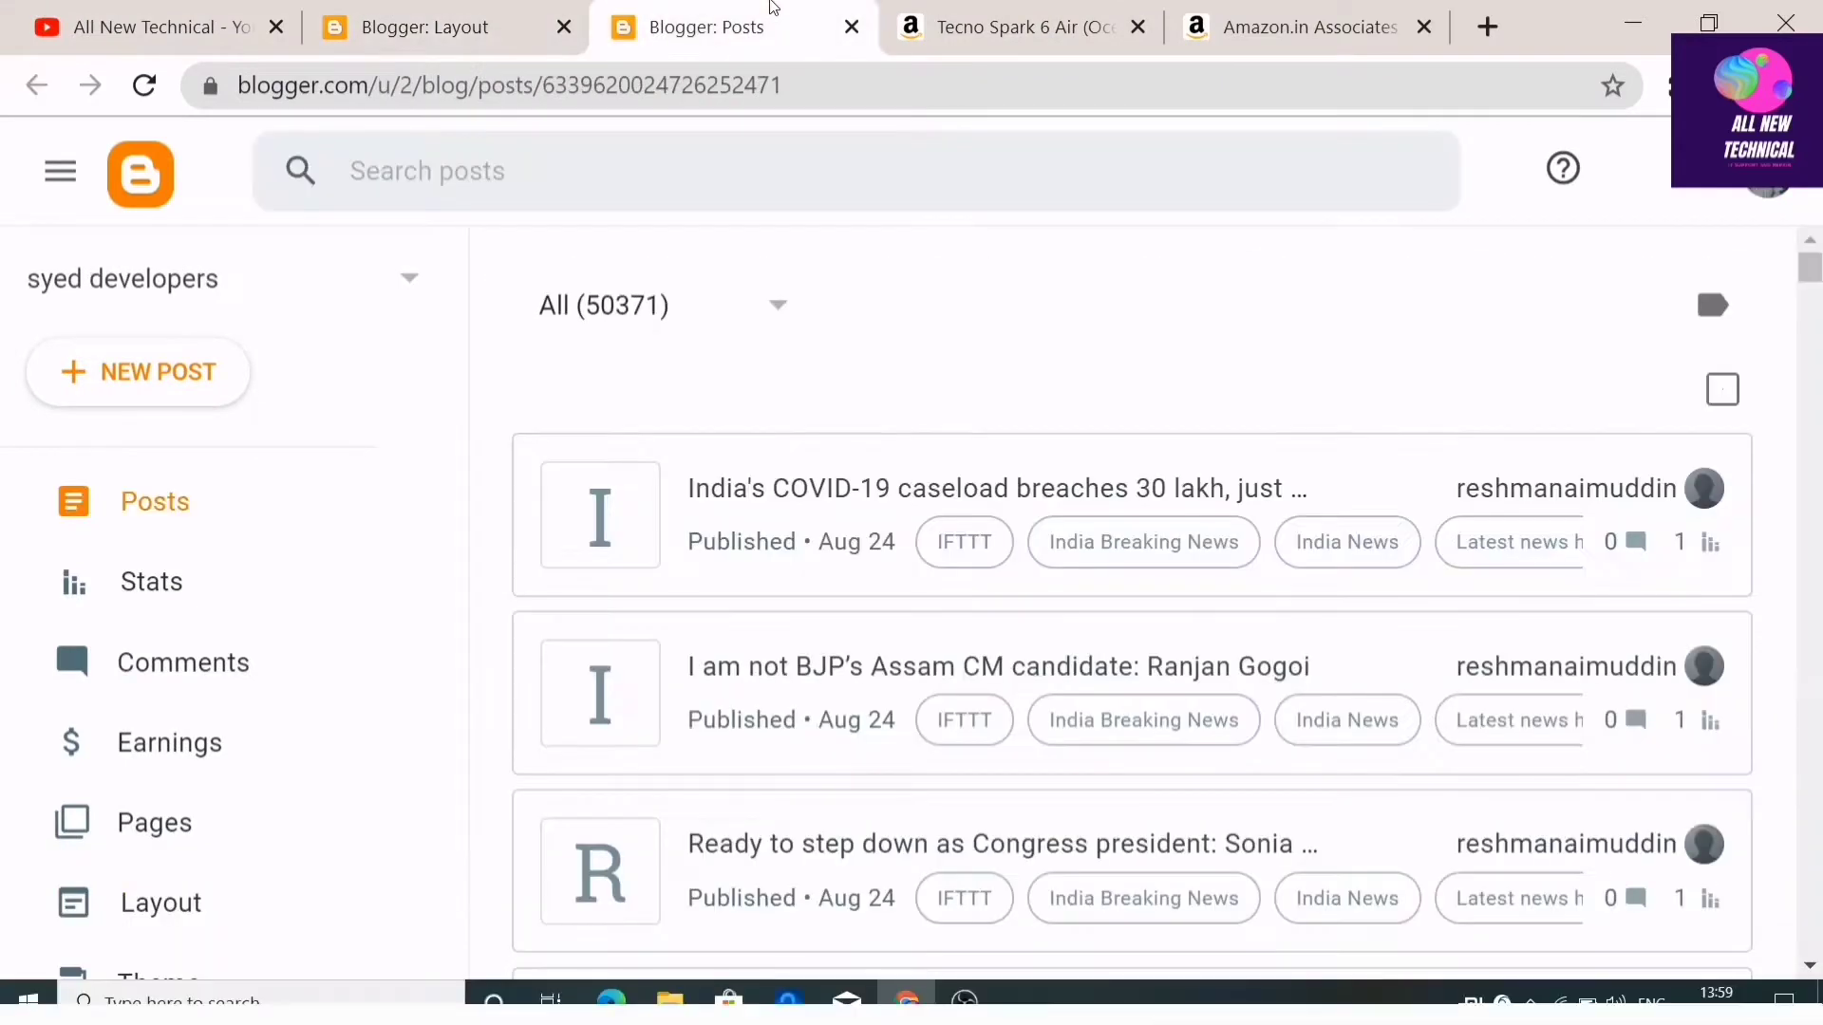
{"action": "left_click", "coordinate": [502, 21]}
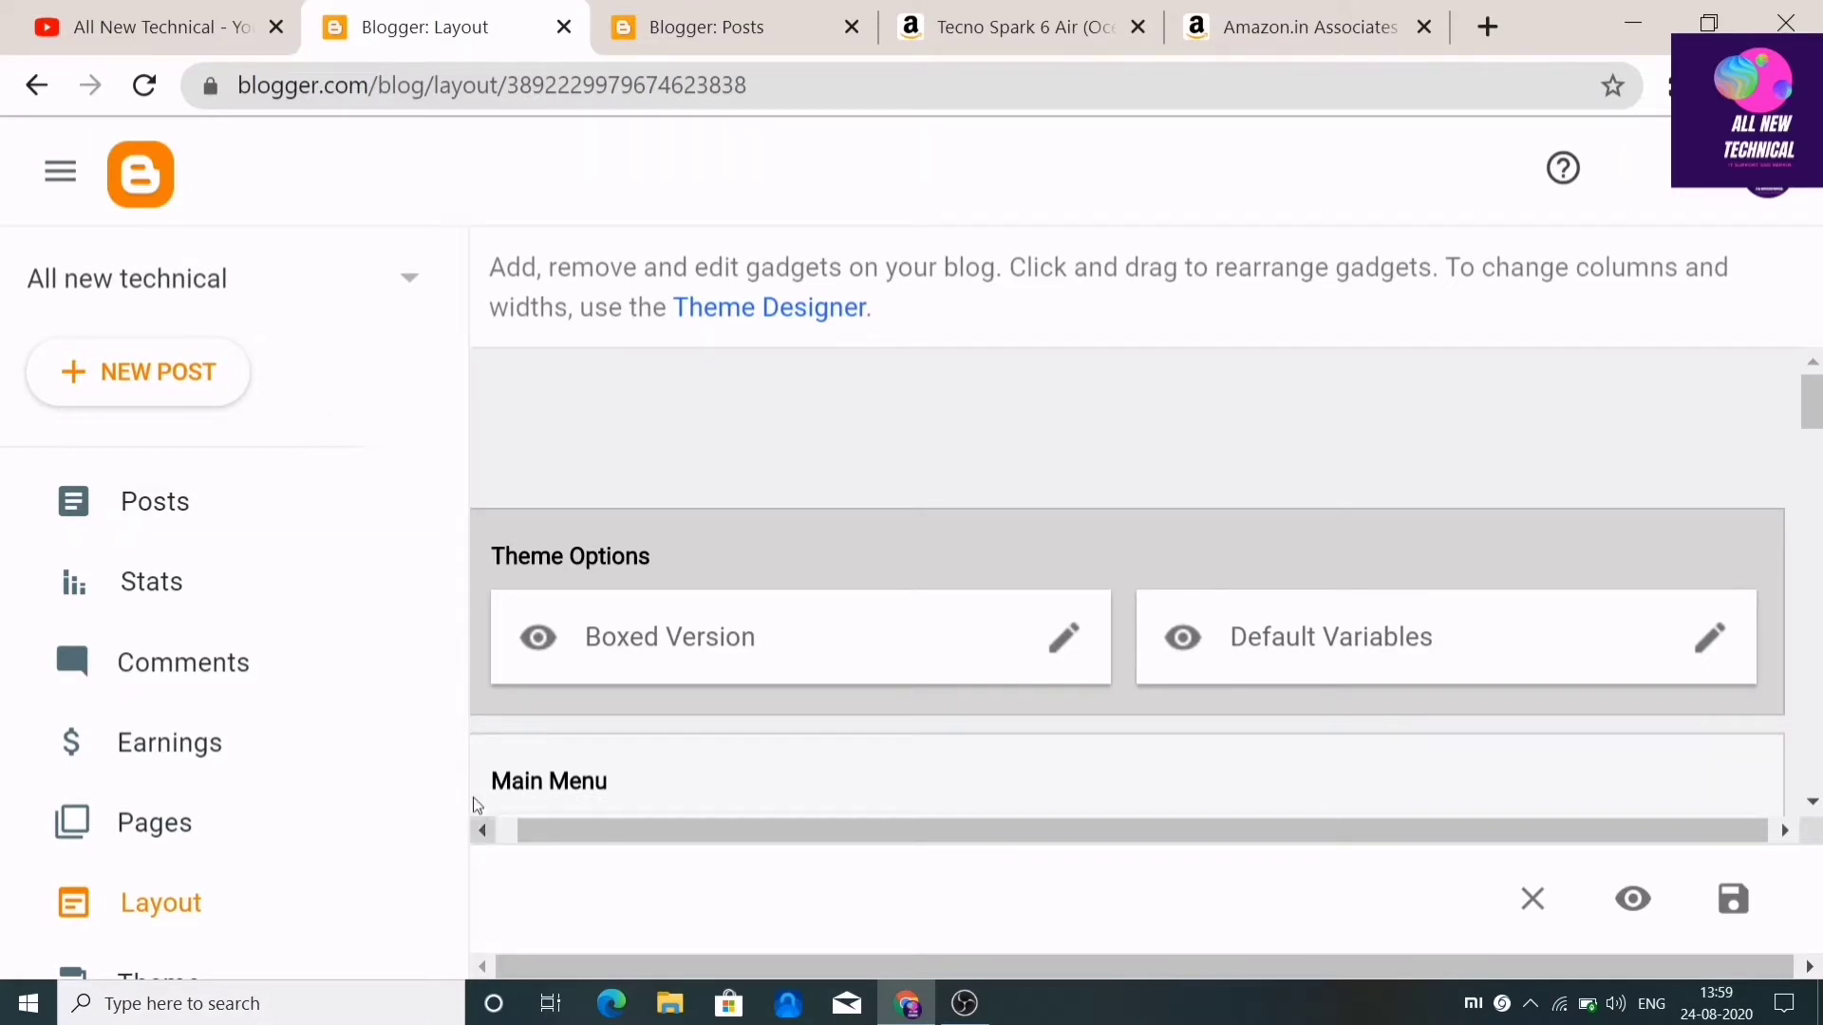
{"action": "scroll", "coordinate": [425, 699], "scroll_direction": "down", "scroll_amount": 5}
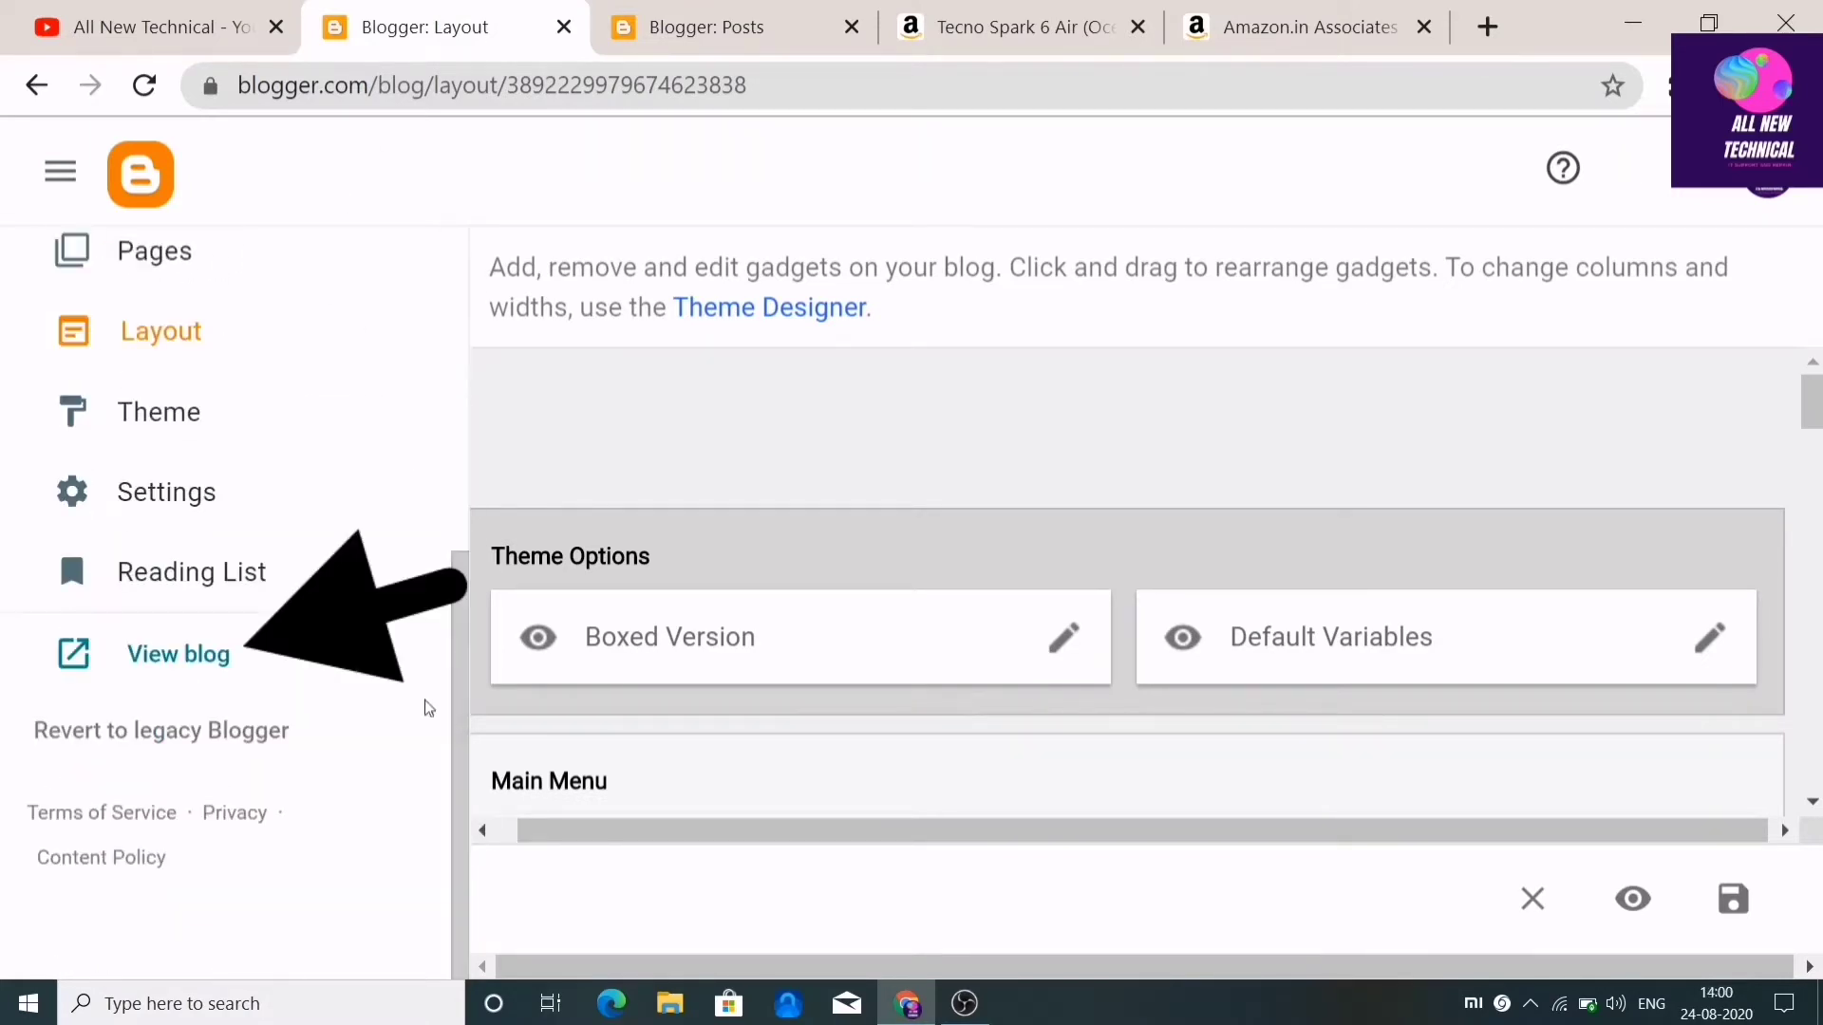
{"action": "left_click", "coordinate": [225, 653]}
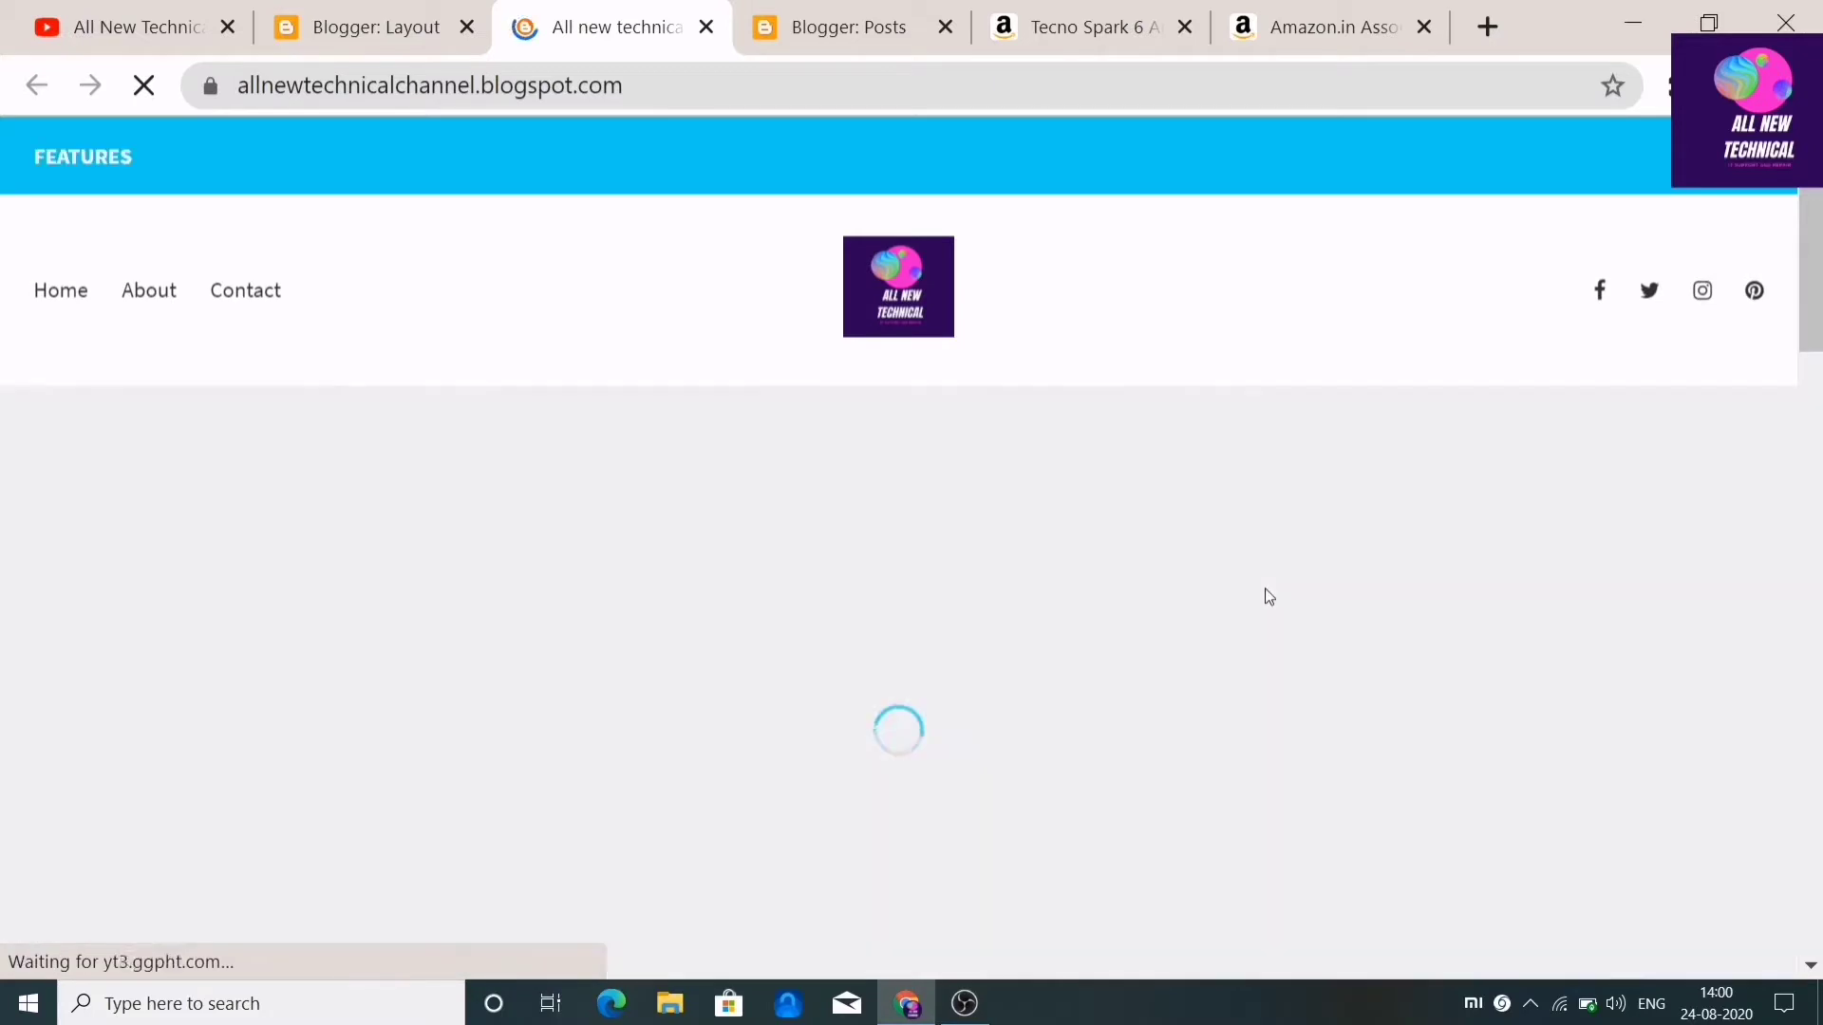
{"action": "scroll", "coordinate": [1269, 597], "scroll_direction": "down", "scroll_amount": 3}
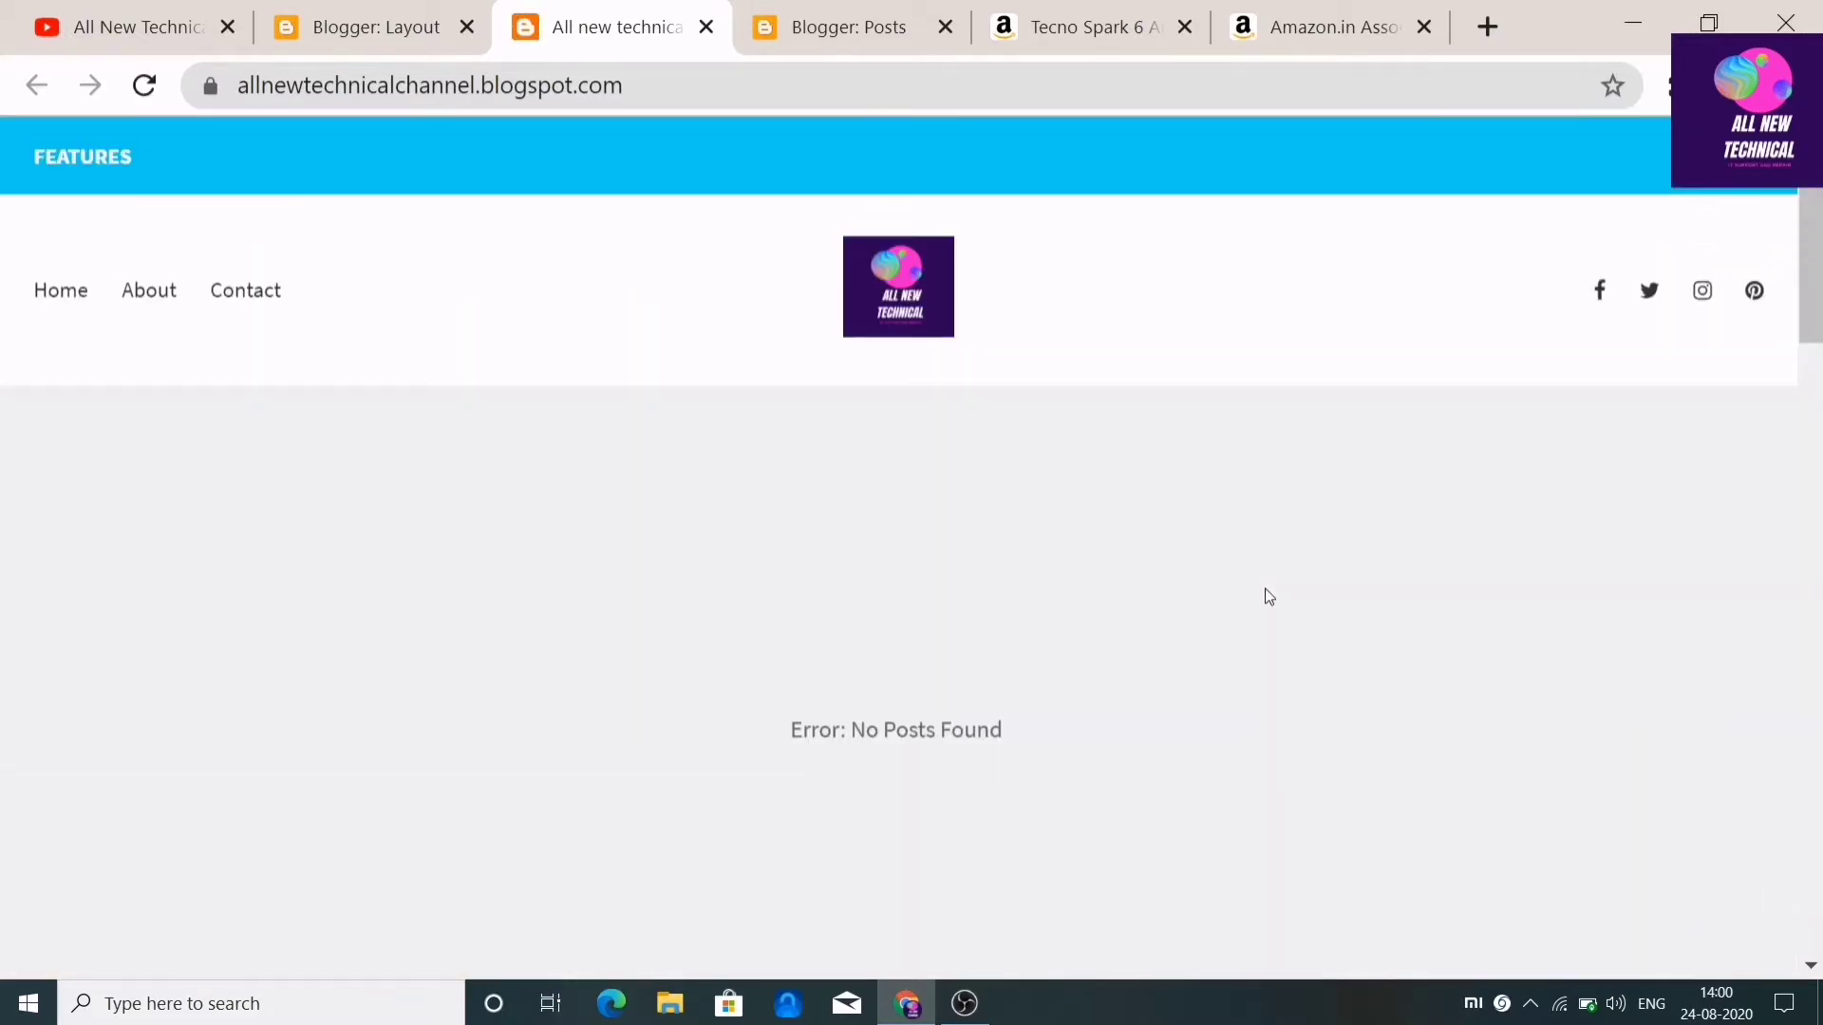
{"action": "scroll", "coordinate": [1269, 596], "scroll_direction": "down", "scroll_amount": 4}
{"action": "scroll", "coordinate": [1269, 597], "scroll_direction": "down", "scroll_amount": 5}
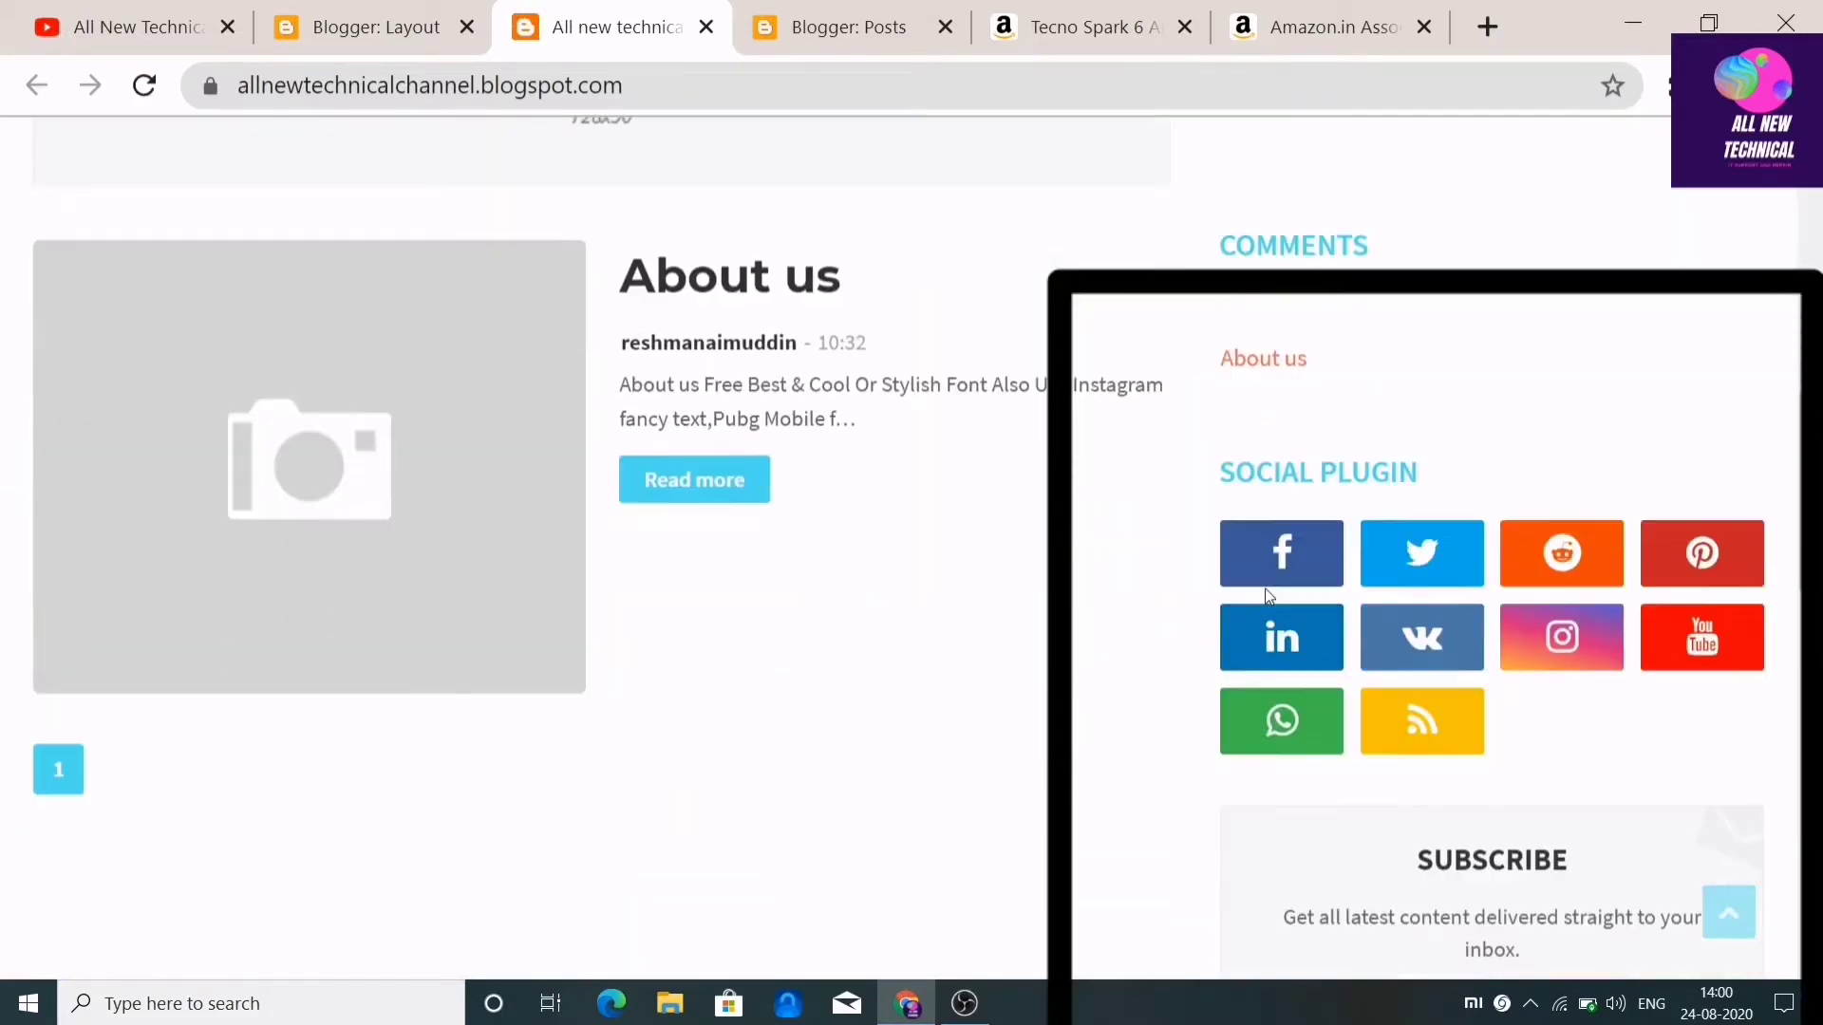
{"action": "scroll", "coordinate": [1268, 589], "scroll_direction": "down", "scroll_amount": 5}
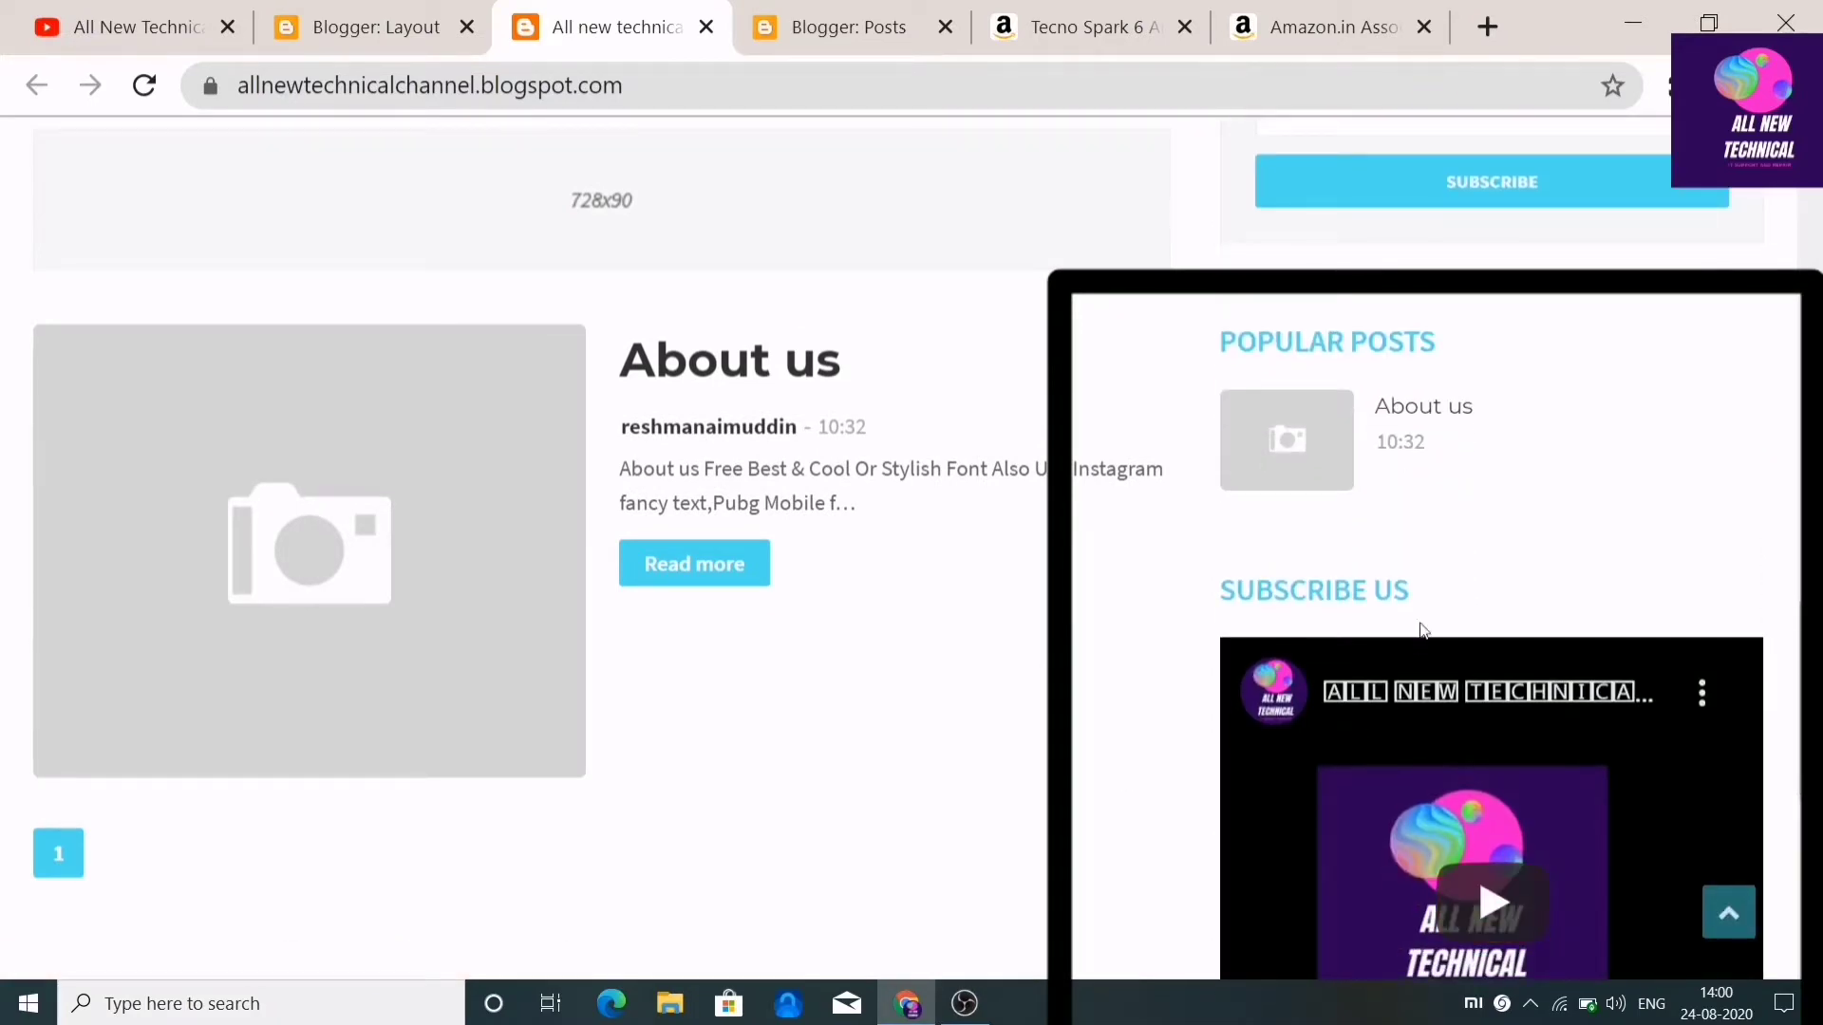
Return to the Blogger layout and add an HTML/JavaScript gadget to the Sidebar Right (A) section
{"action": "left_click", "coordinate": [372, 23]}
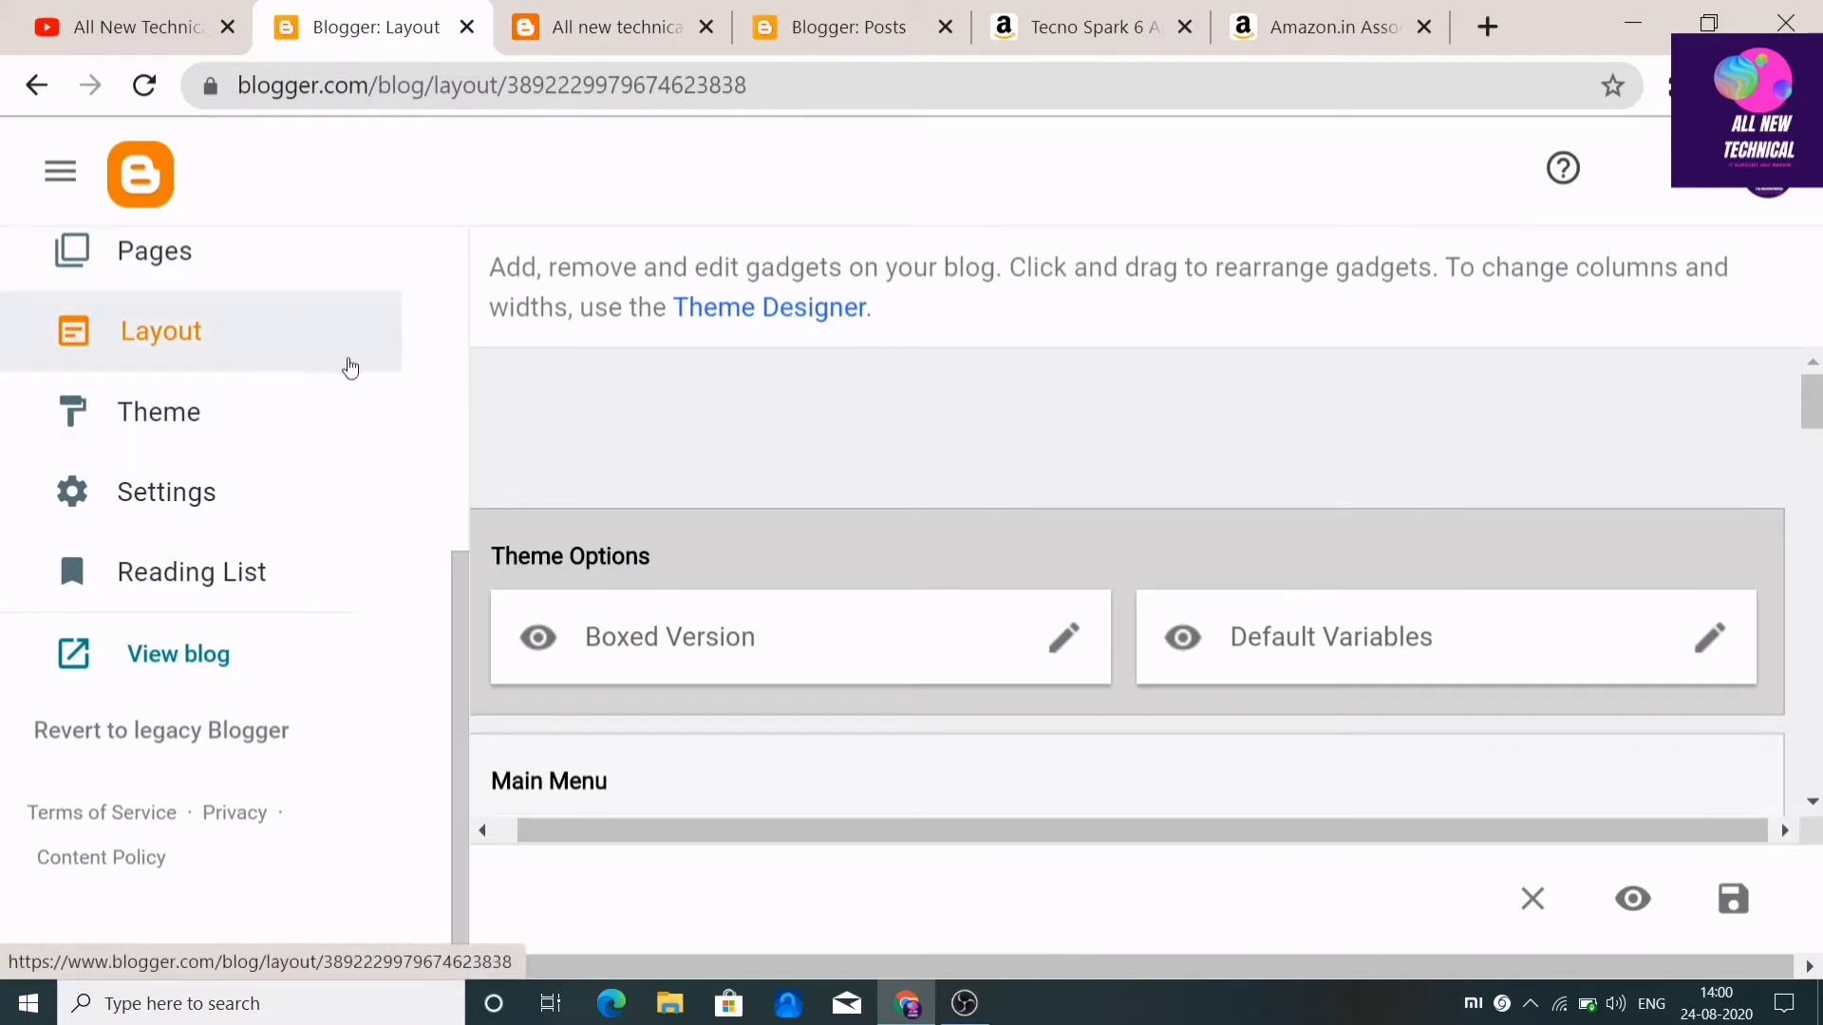
{"action": "scroll", "coordinate": [343, 365], "scroll_direction": "up", "scroll_amount": 3}
{"action": "scroll", "coordinate": [344, 364], "scroll_direction": "down", "scroll_amount": 1}
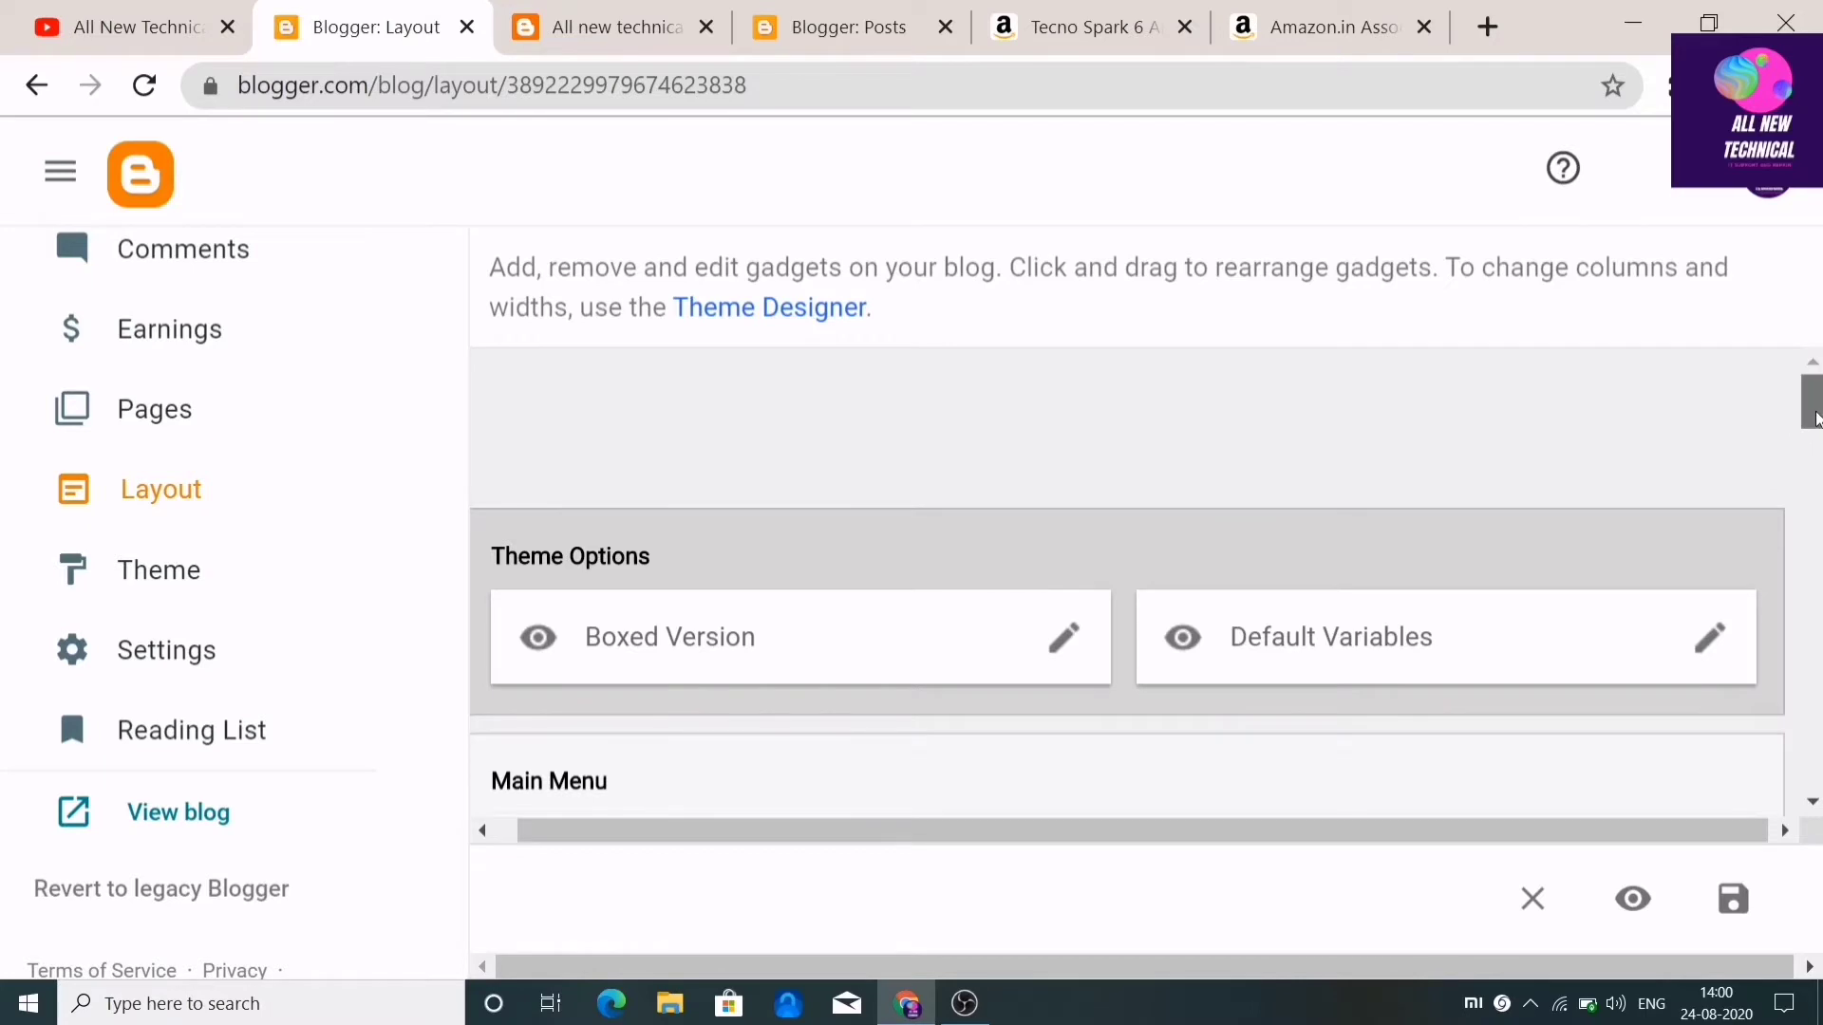
{"action": "left_click_drag", "start_coordinate": [1815, 417], "coordinate": [1815, 565]}
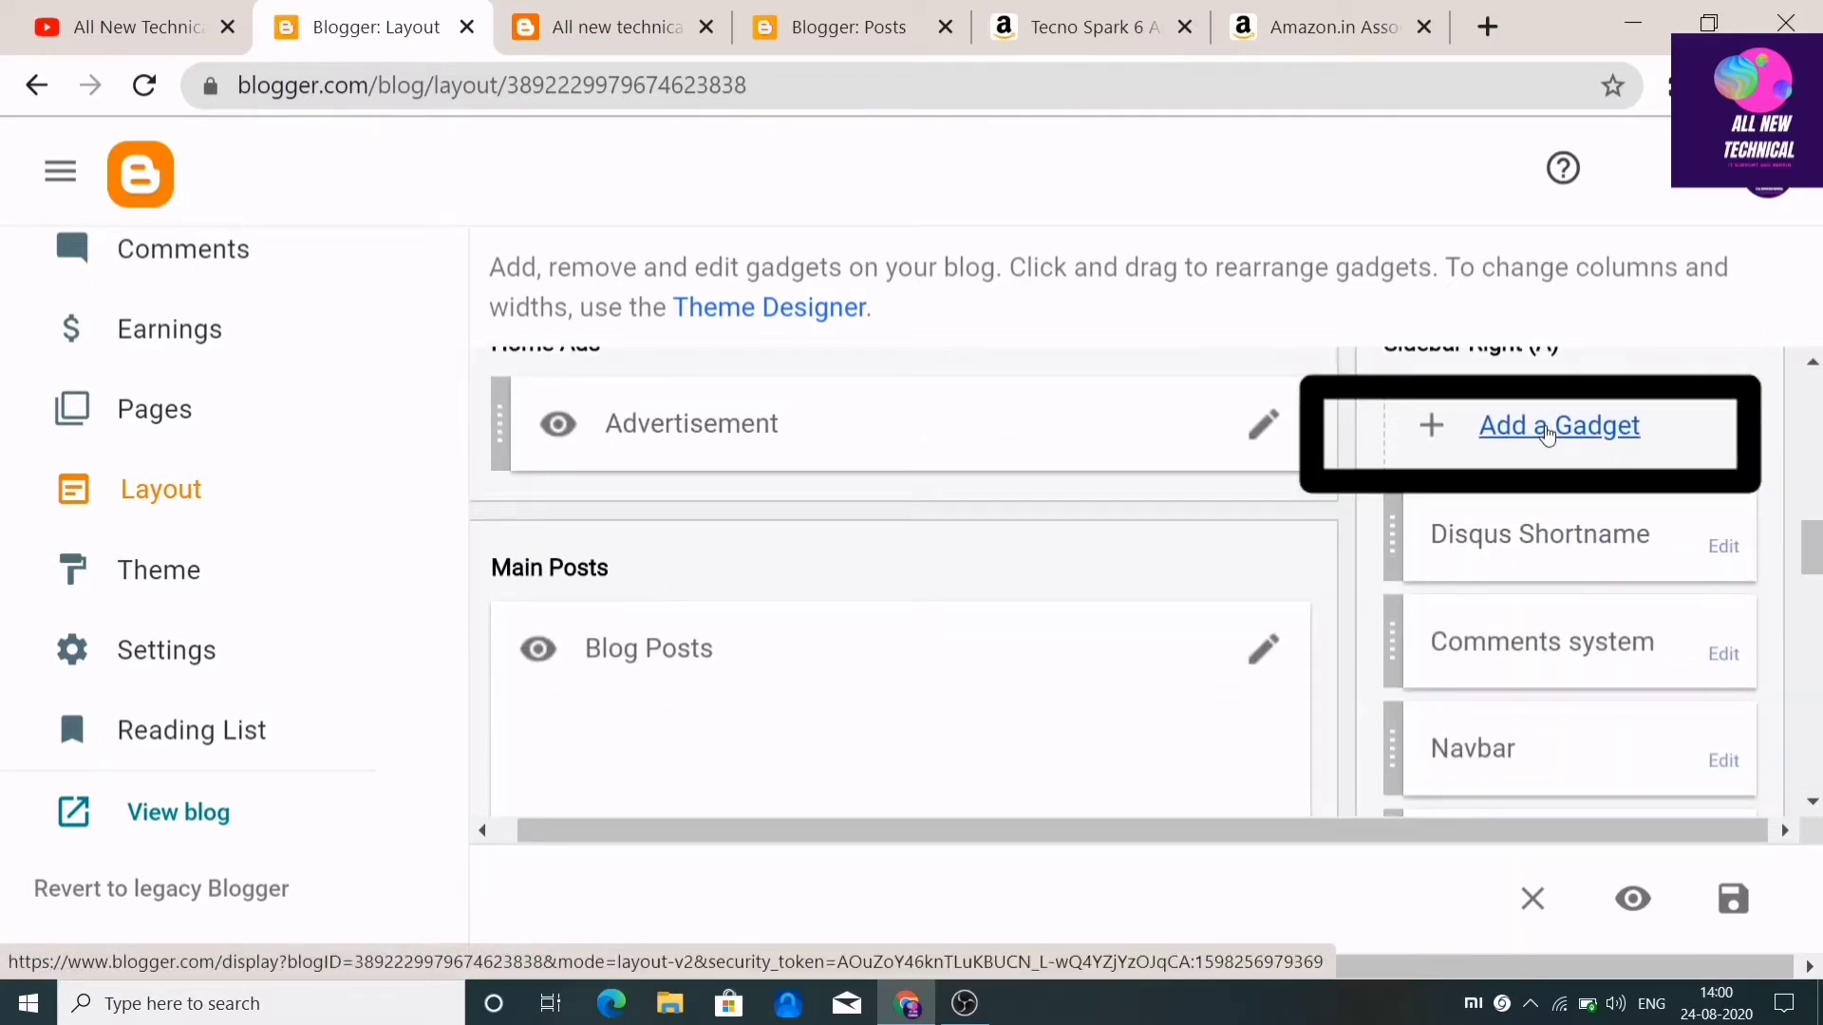
{"action": "left_click", "coordinate": [1547, 435]}
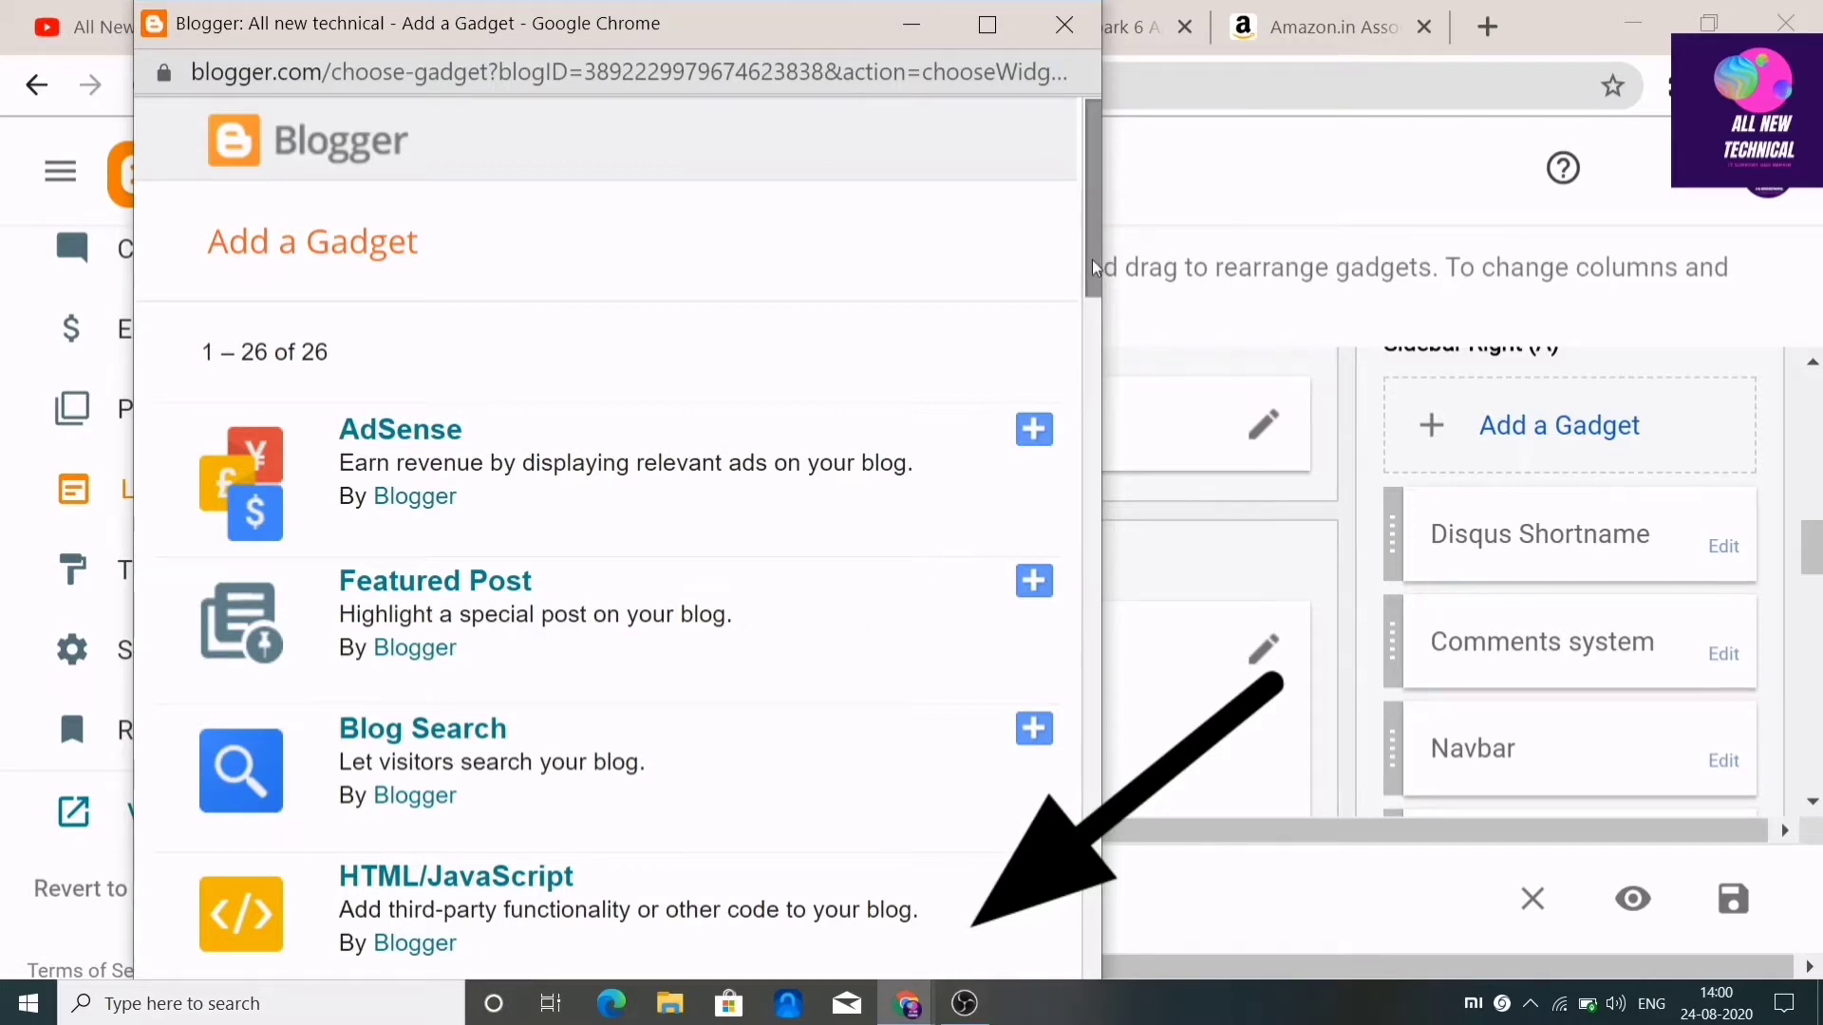
{"action": "scroll", "coordinate": [1024, 452], "scroll_direction": "down", "scroll_amount": 4}
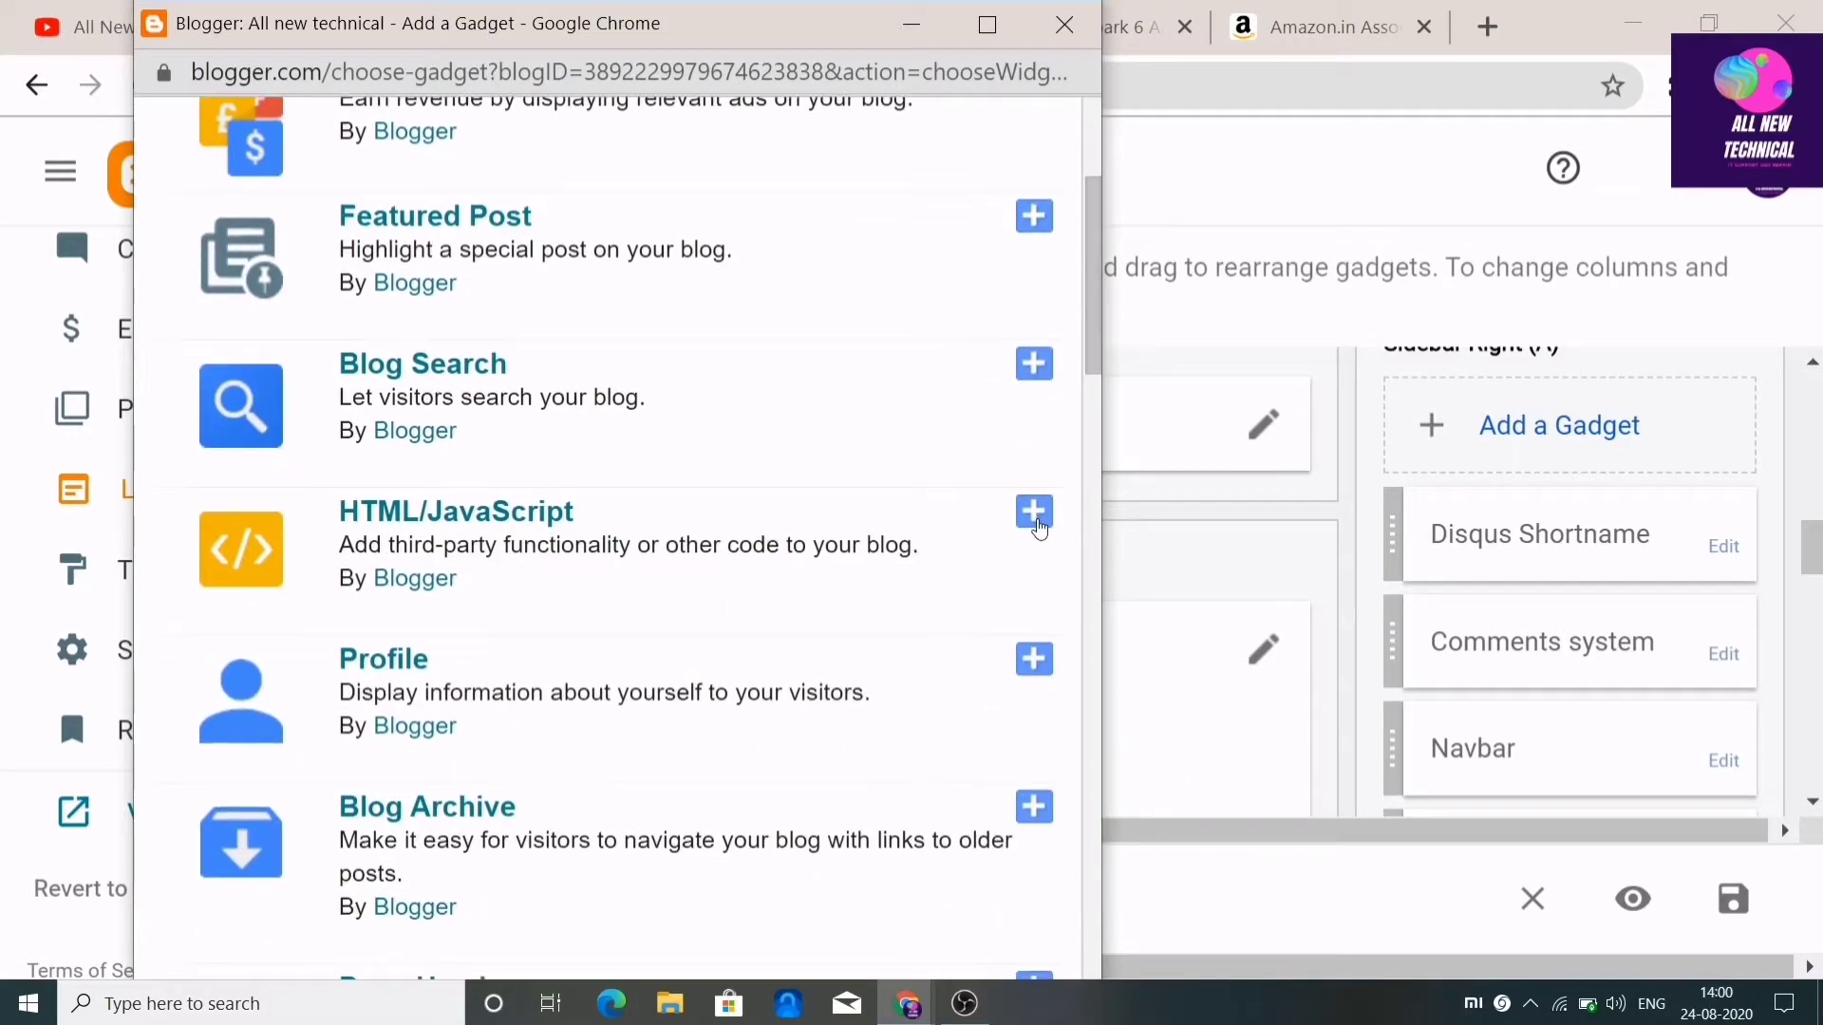
{"action": "left_click", "coordinate": [1038, 524]}
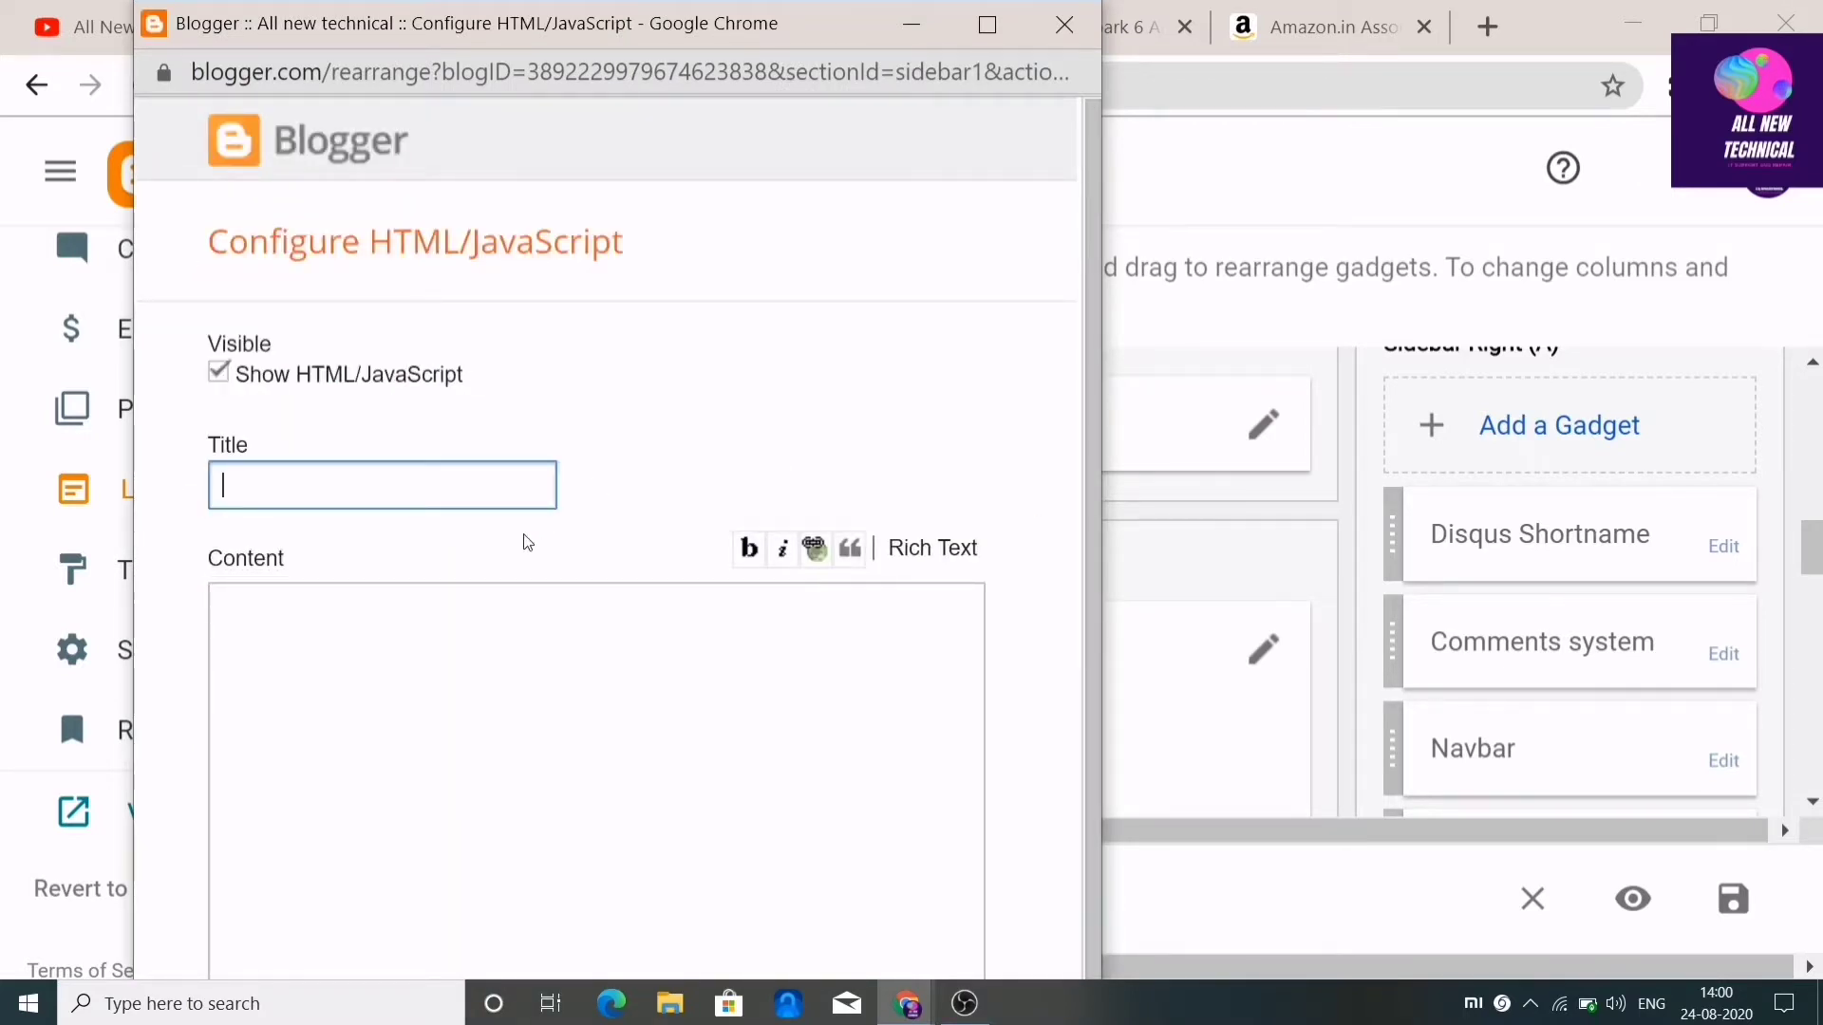
Title the HTML/JavaScript gadget "ads", paste the Amazon iframe code as its content and save it
{"action": "type", "text": "ads"}
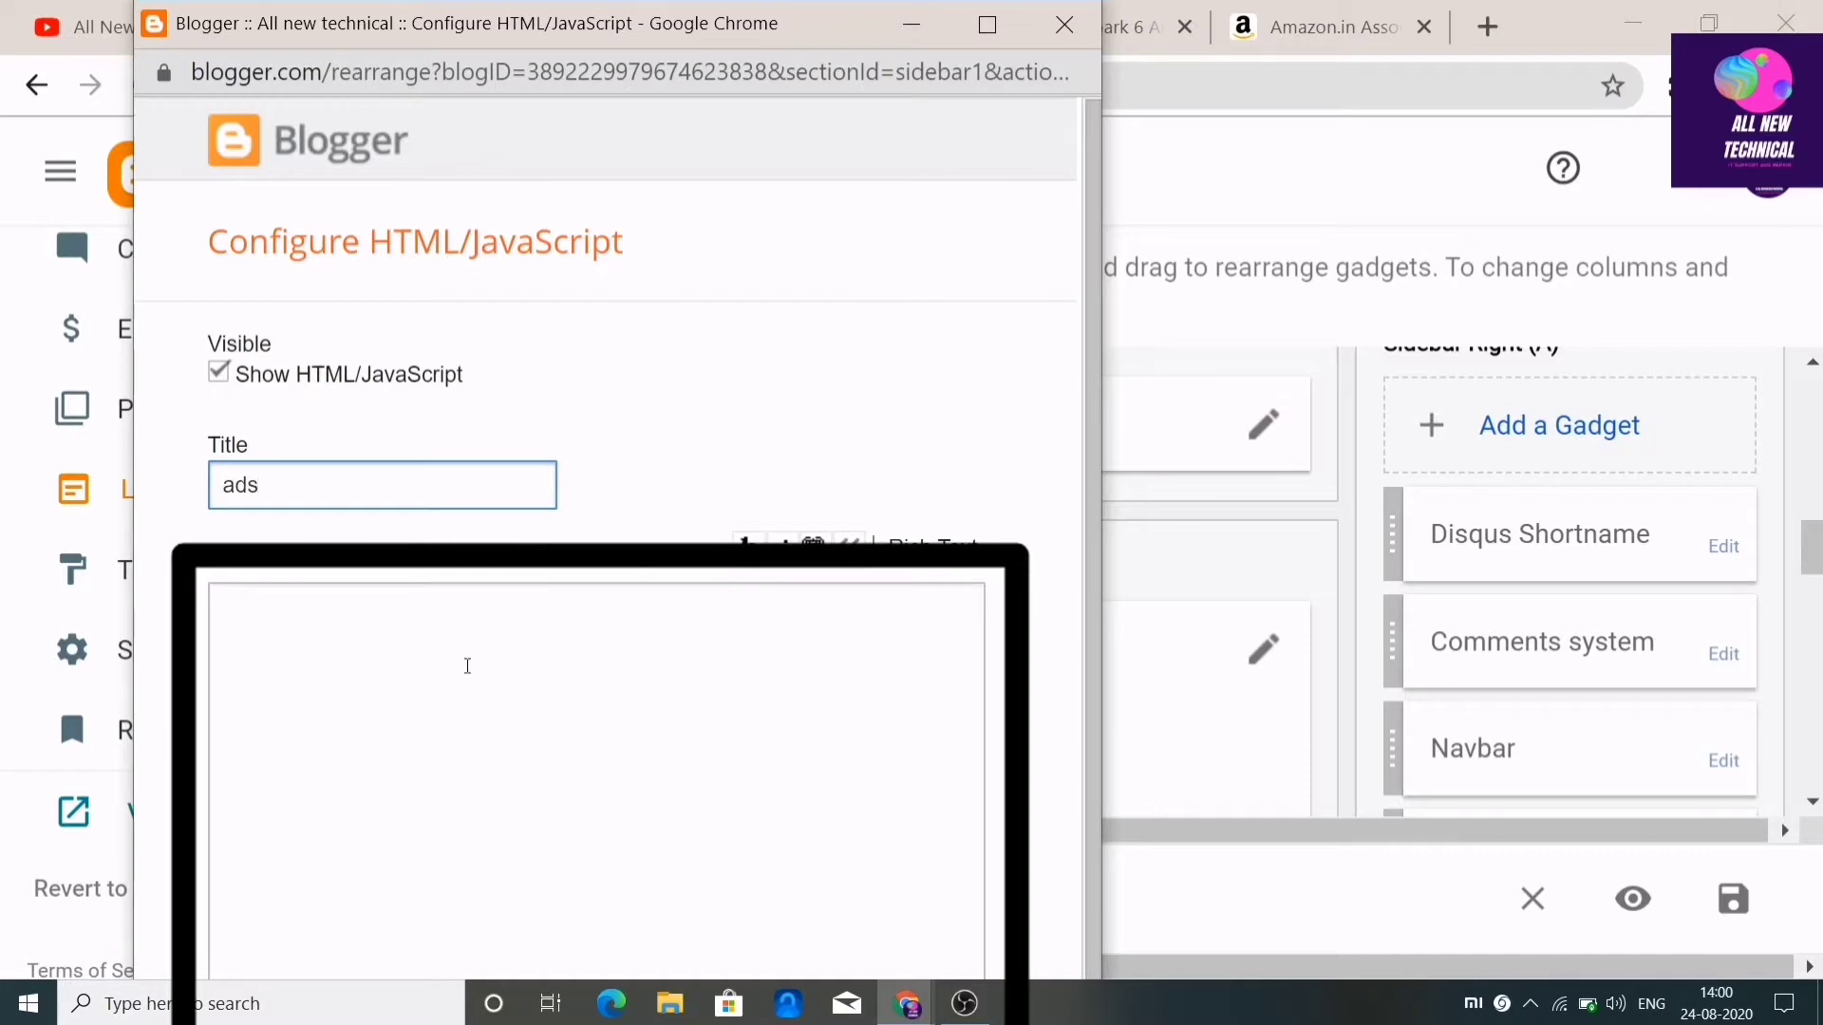
{"action": "left_click", "coordinate": [467, 664]}
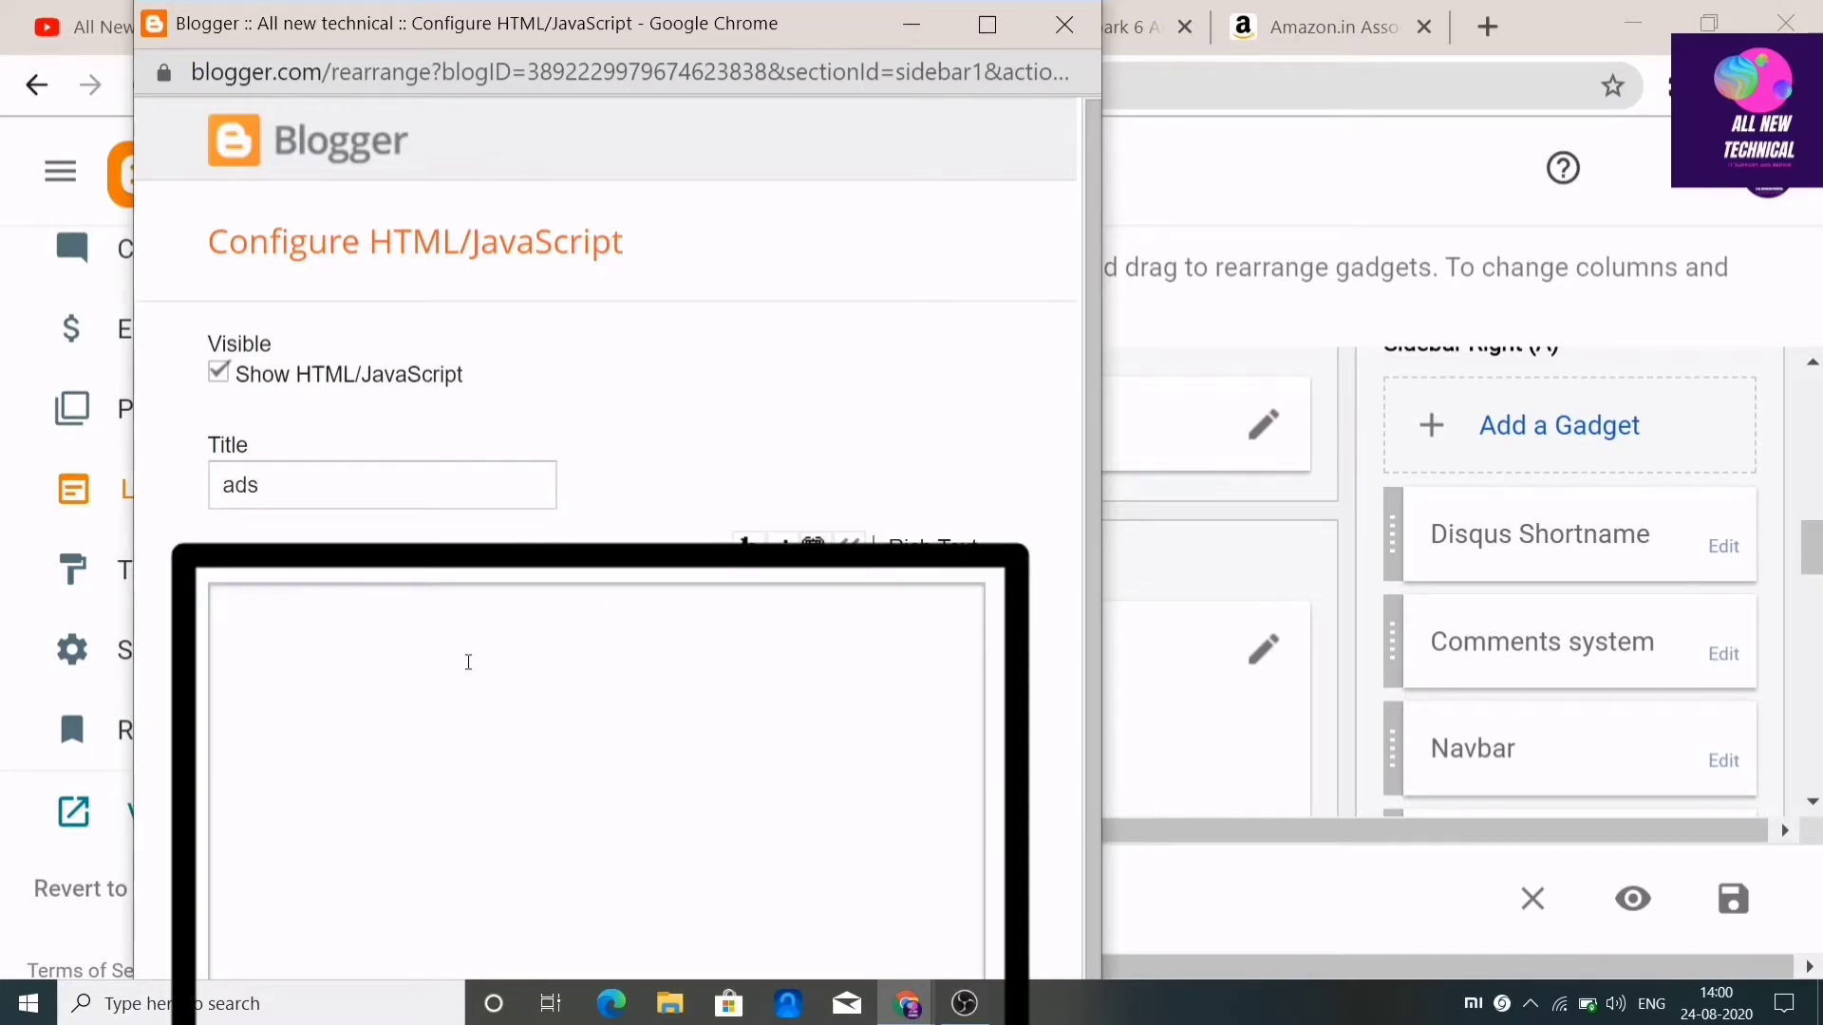
{"action": "type", "text": "<iframe style=\"width:120px;height:240px;\" marginwidth=\"0\" marginheight=\"0\" scrolling=\"no\" frameborder=\"0\" src=\"//ws-in.amazon-adsystem.com/widgets/q?ServiceVersion=20070822&OneJS=1&Operation=GetAdHtml&MarketPlace=IN&source=ss&ref=as_ss_li_til&ad_type=product_link&tracking_id=allnewtechnic-21&language=en_IN&marketplace=amazon&region=IN&placement=B08GCSL3VV&asins=B08GCSL3VV&linkId=41ad198d50a8faed240e9978ede363d6&show_border=true&link_opens_in_new_window=true\"></iframe>"}
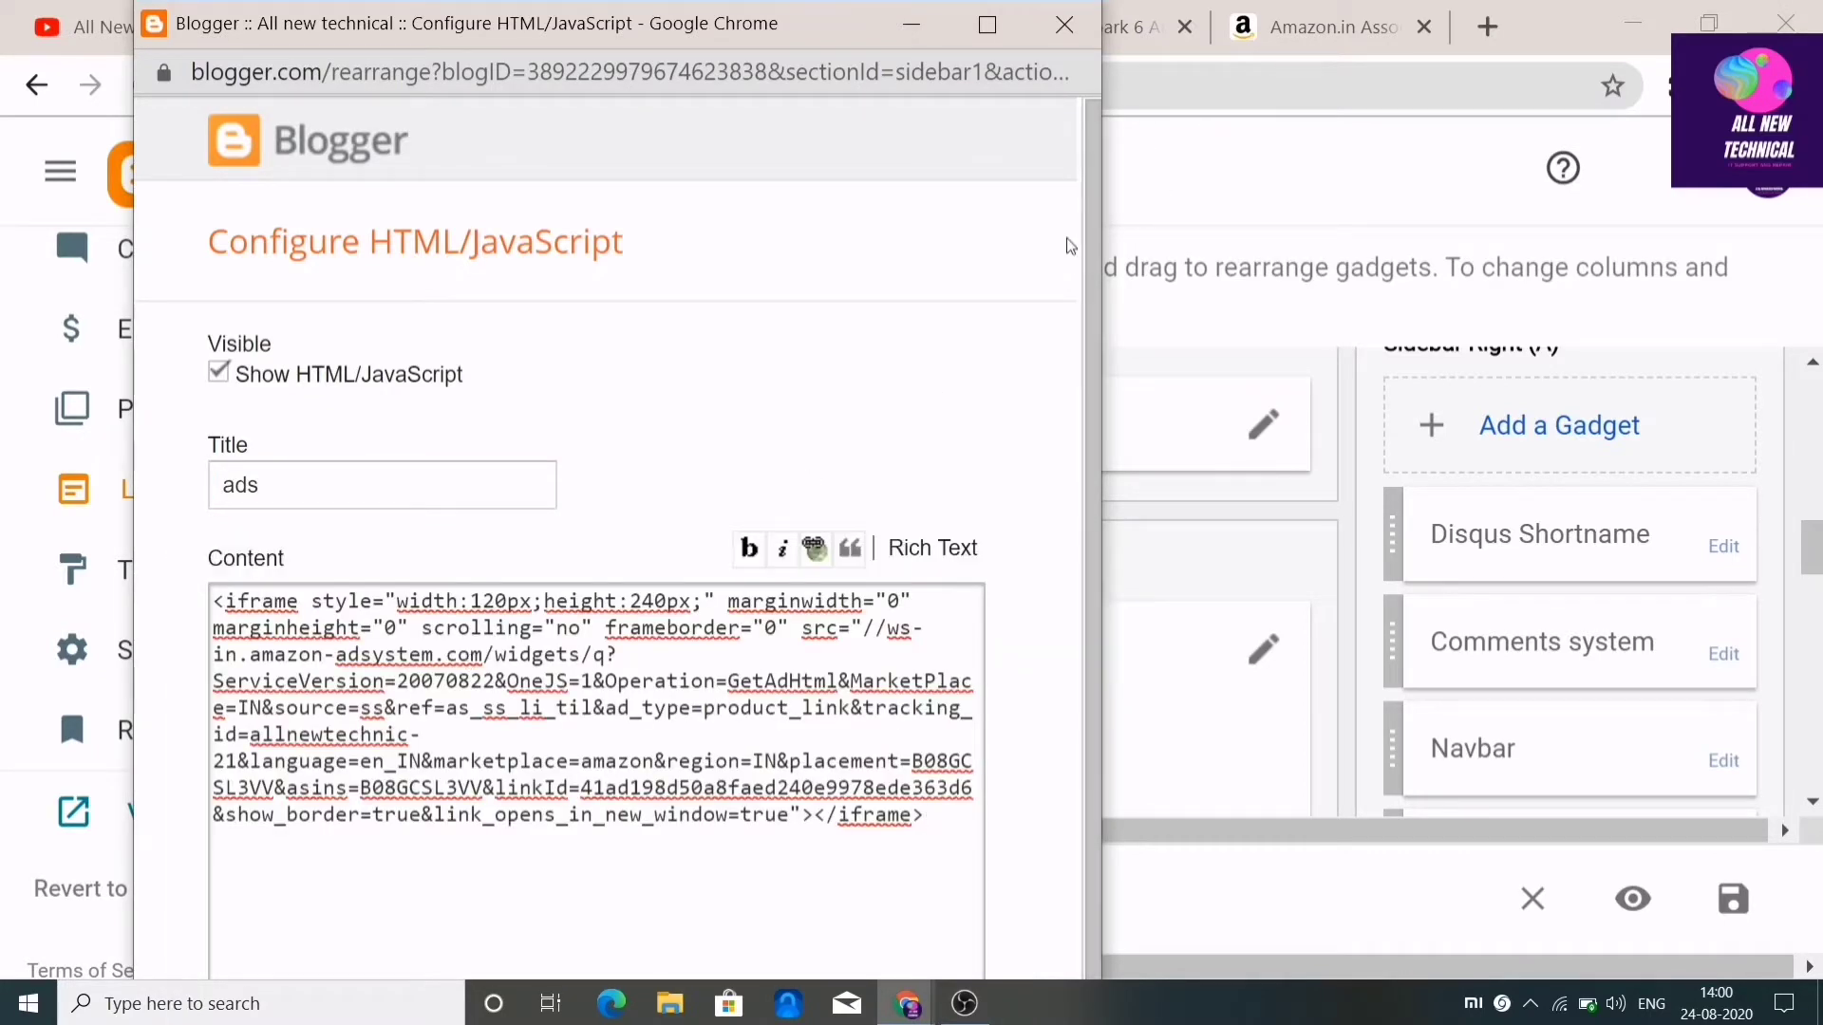
{"action": "scroll", "coordinate": [1078, 700], "scroll_direction": "down", "scroll_amount": 1}
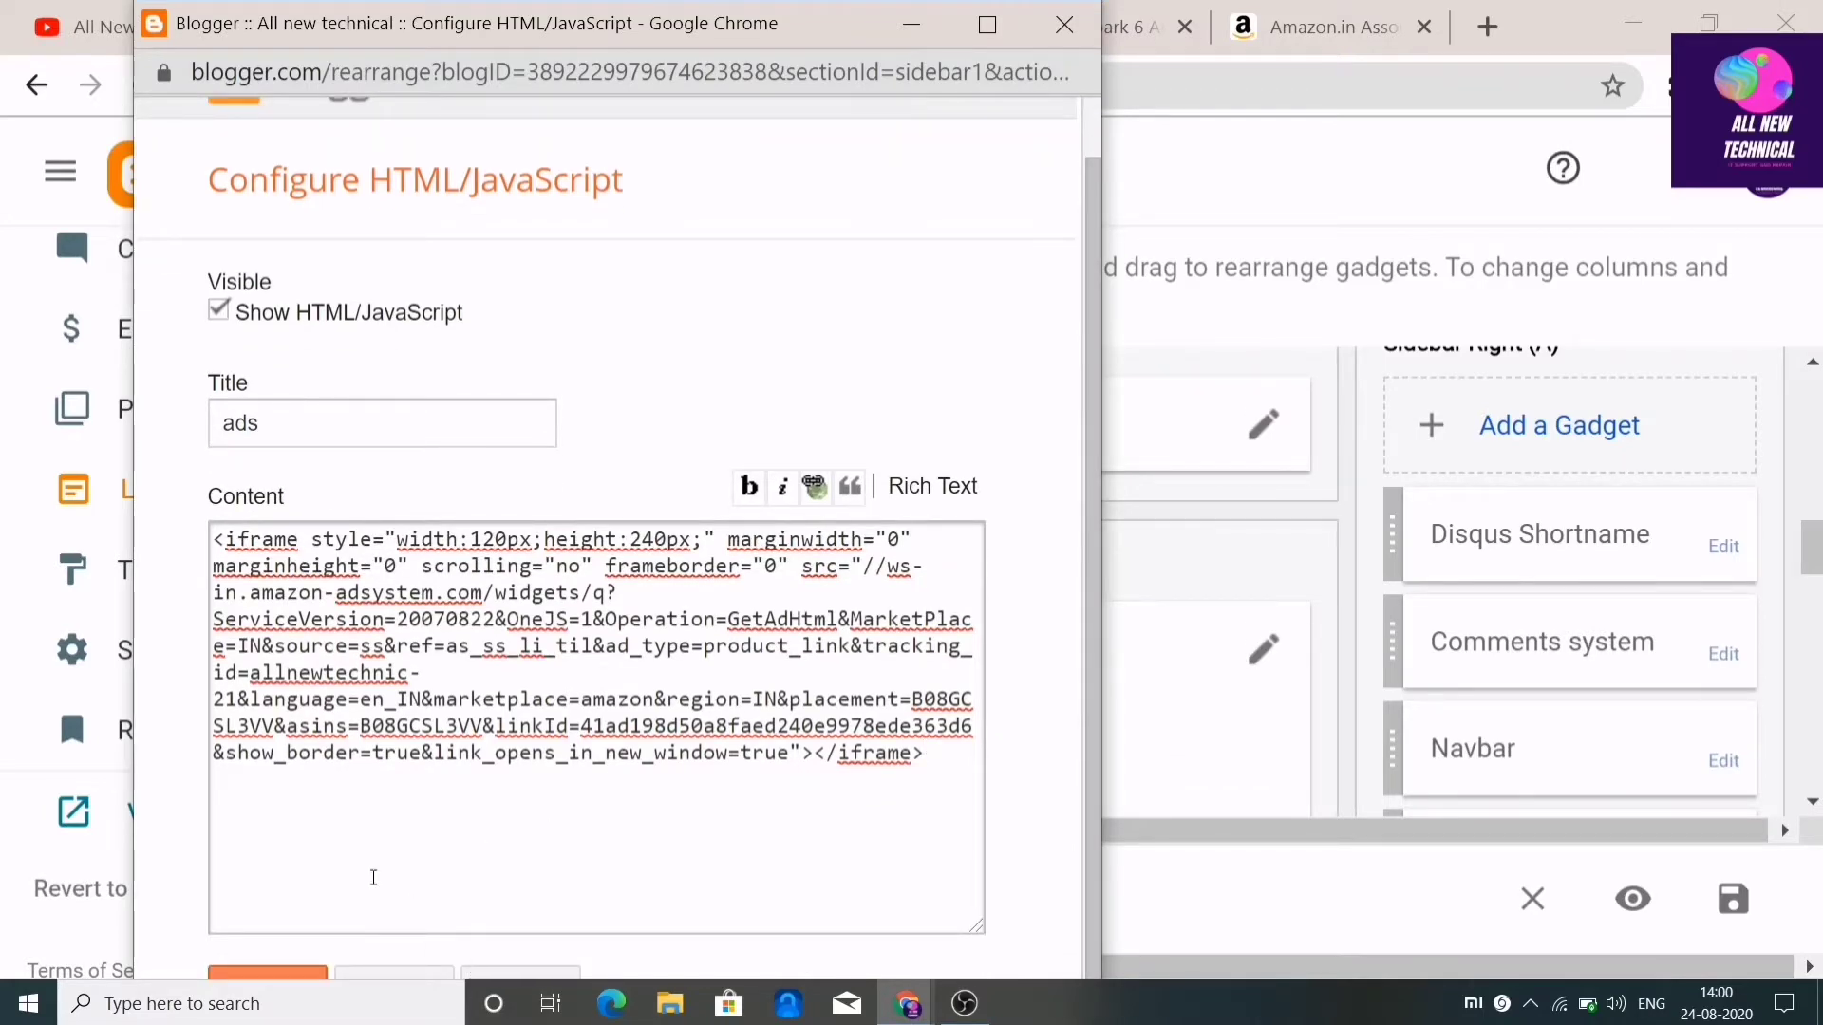
{"action": "left_click", "coordinate": [309, 976]}
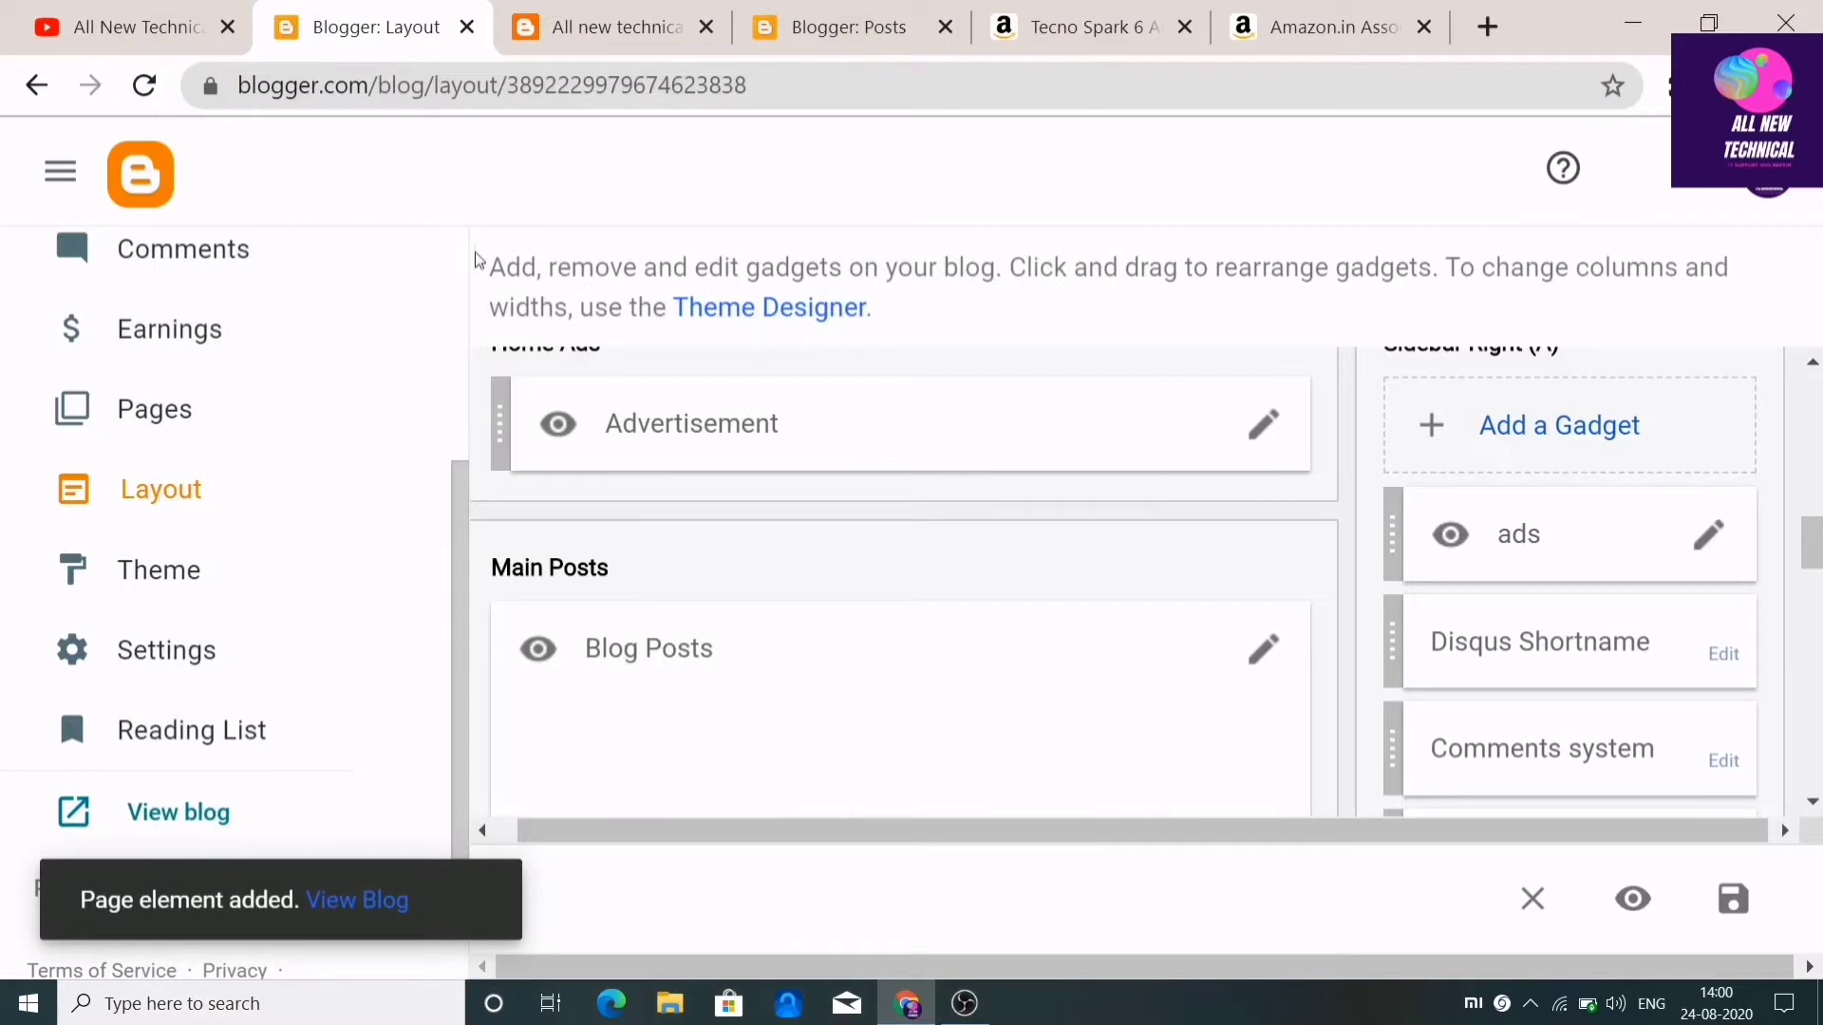
Switch to the live All new technical blog and reload it to check the new sidebar gadget
{"action": "left_click", "coordinate": [522, 8]}
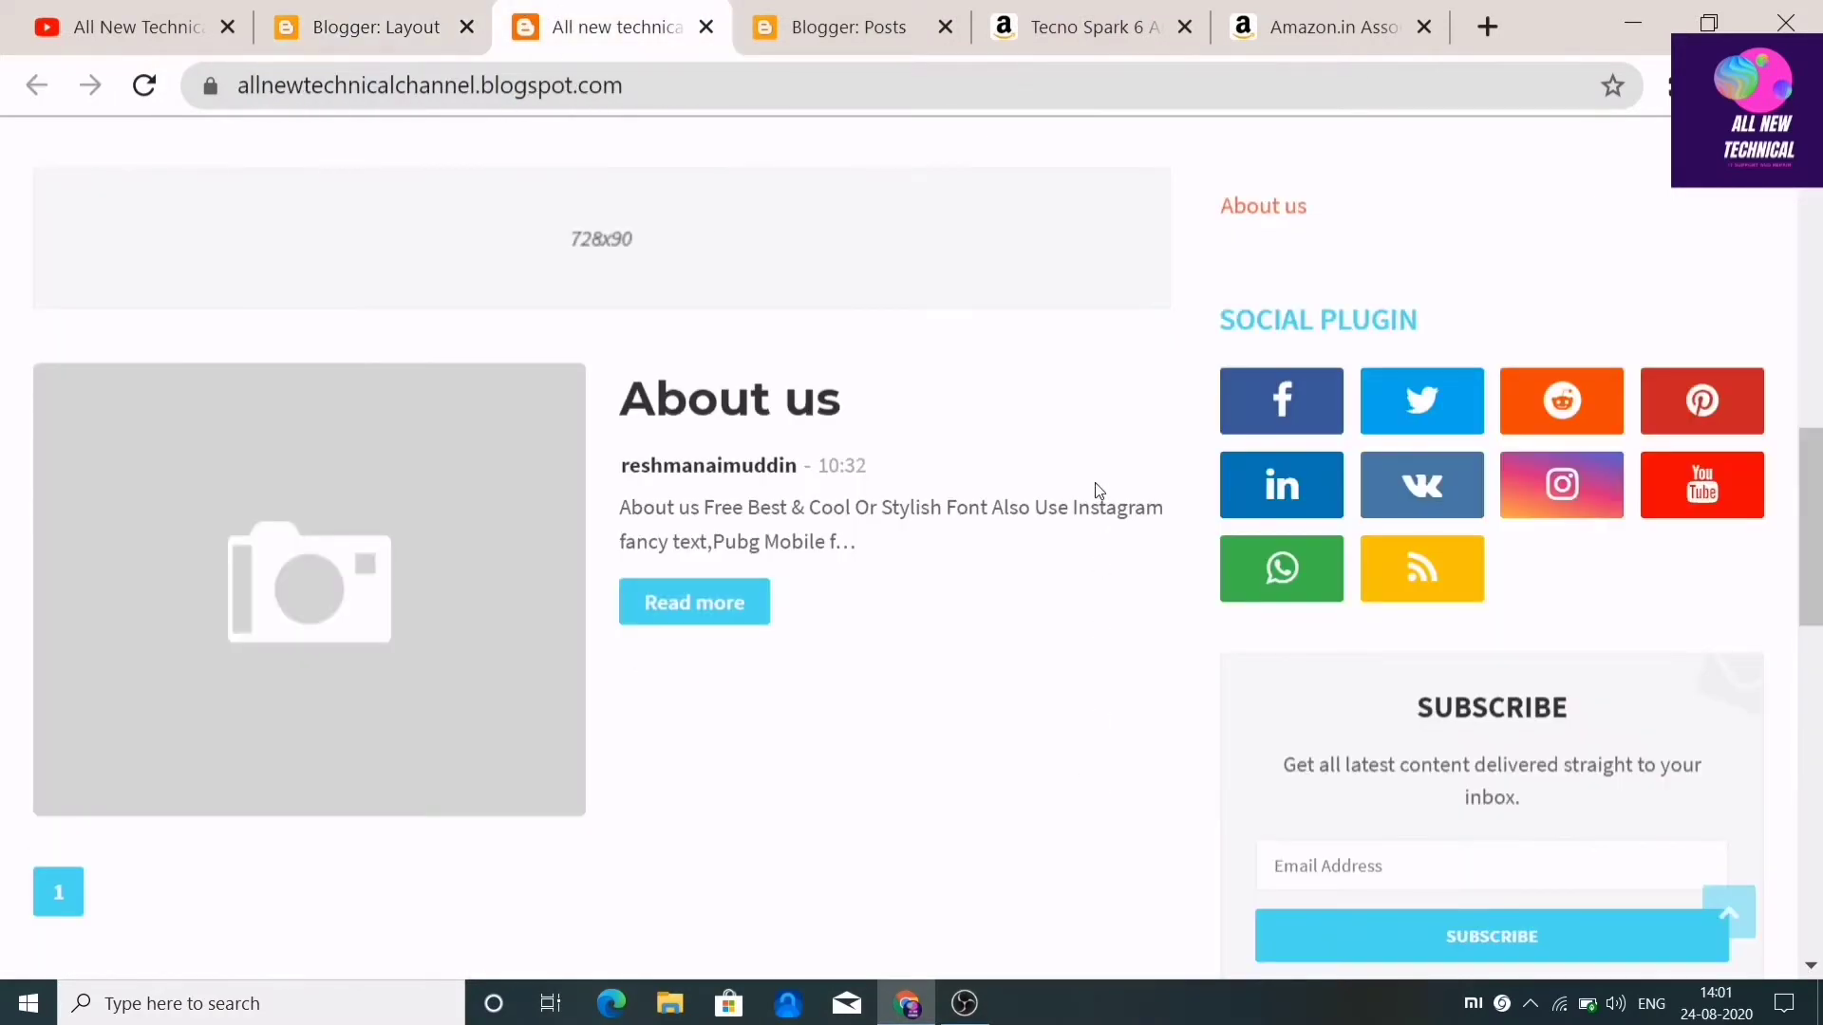
{"action": "scroll", "coordinate": [1099, 490], "scroll_direction": "down", "scroll_amount": 2}
{"action": "scroll", "coordinate": [1100, 488], "scroll_direction": "up", "scroll_amount": 12}
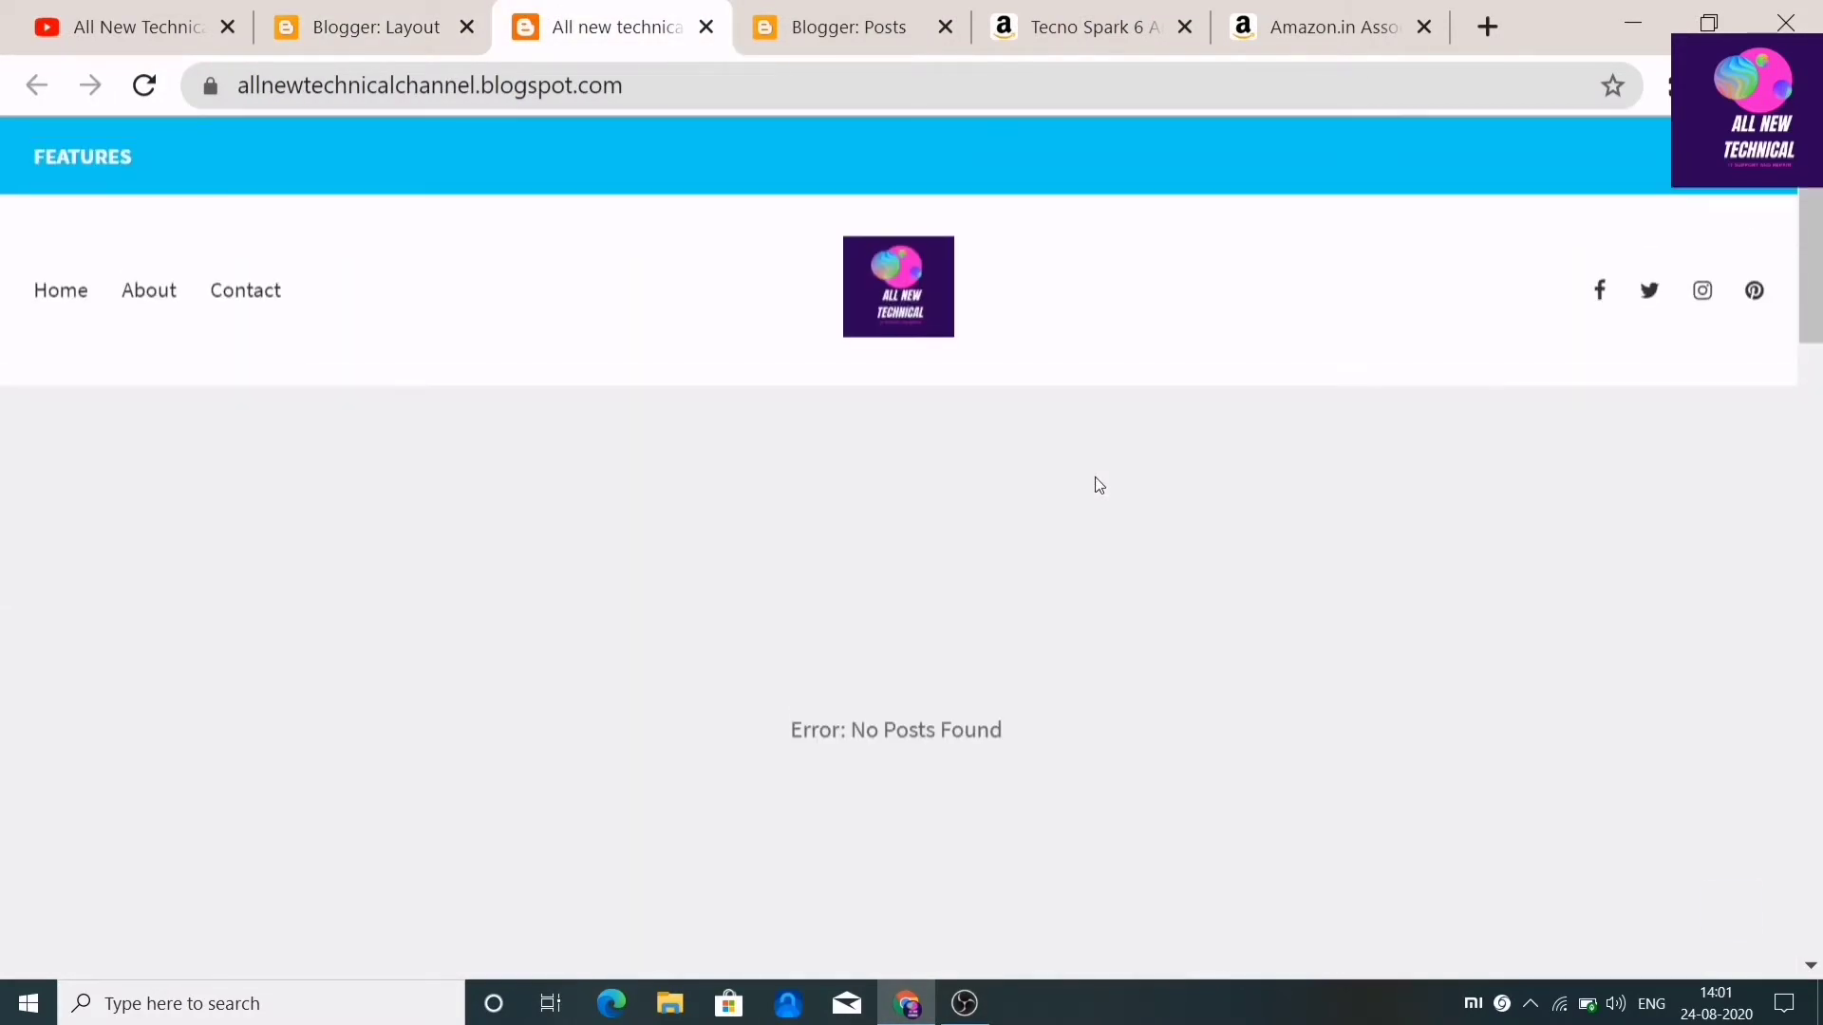
{"action": "left_click", "coordinate": [152, 87]}
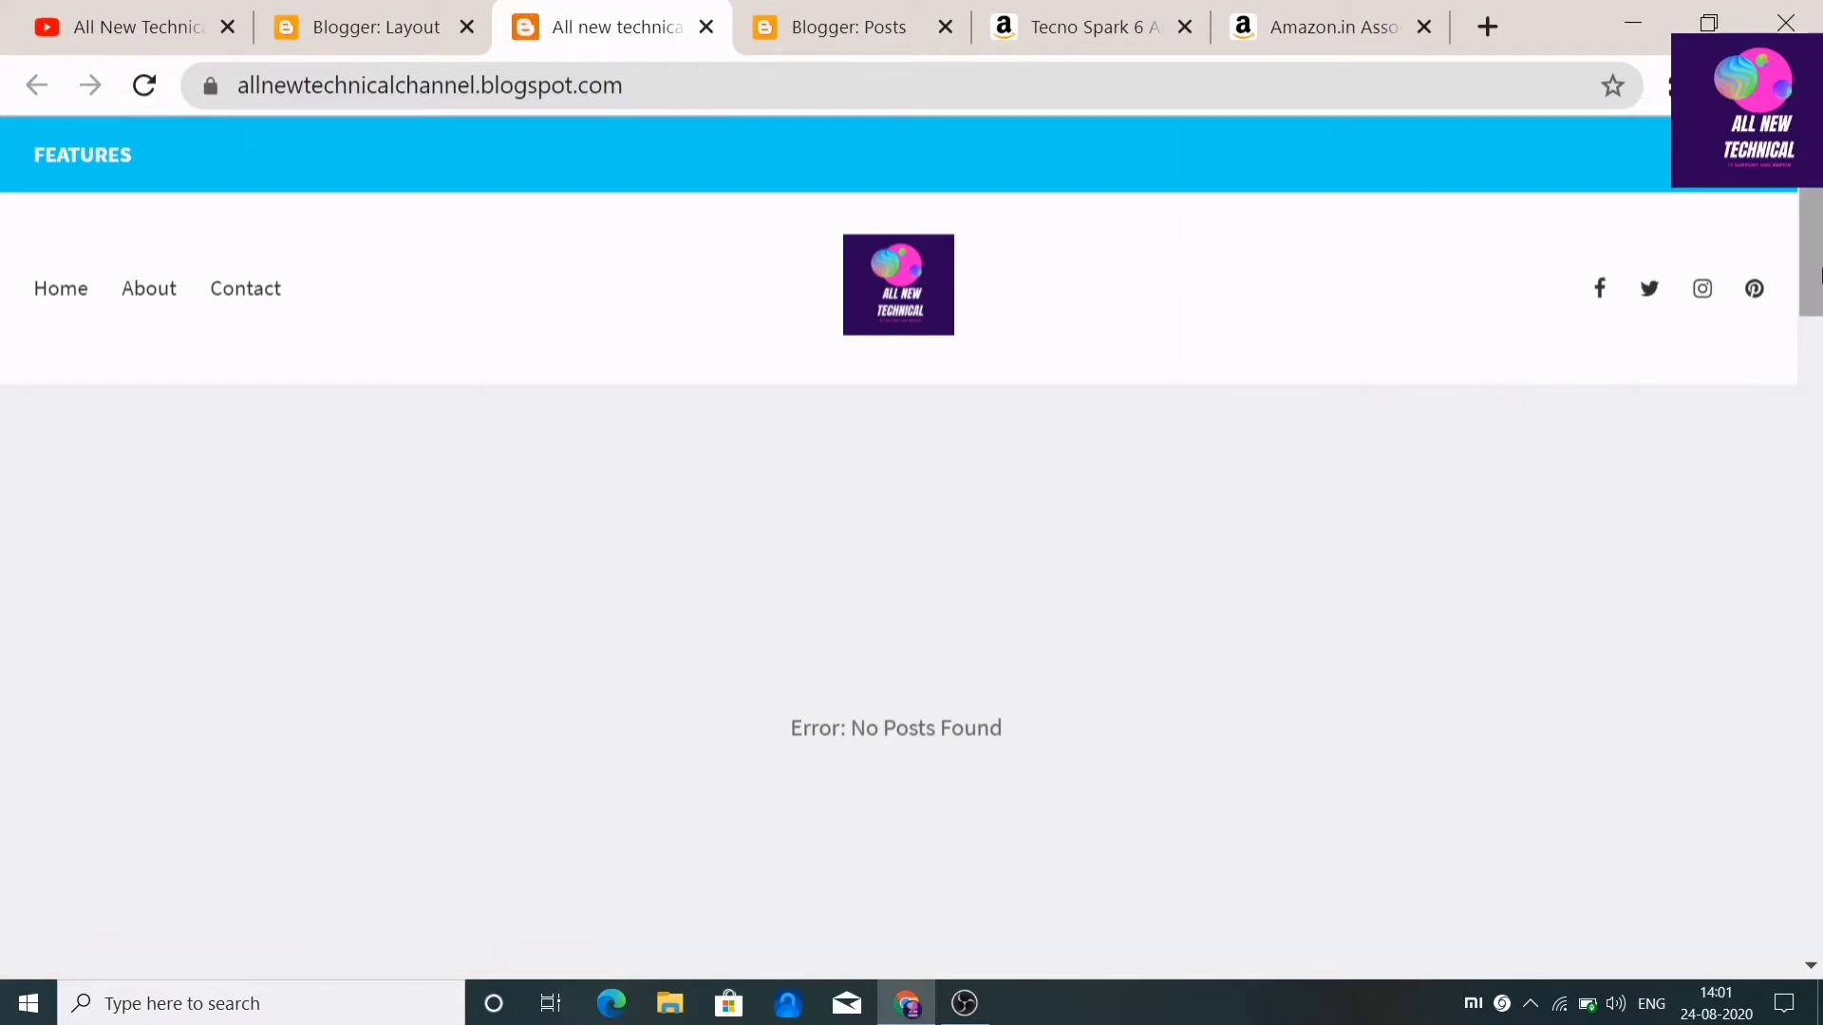
Examine the live blog's page content for the newly added sidebar ad
{"action": "left_click_drag", "start_coordinate": [1820, 276], "coordinate": [1816, 390]}
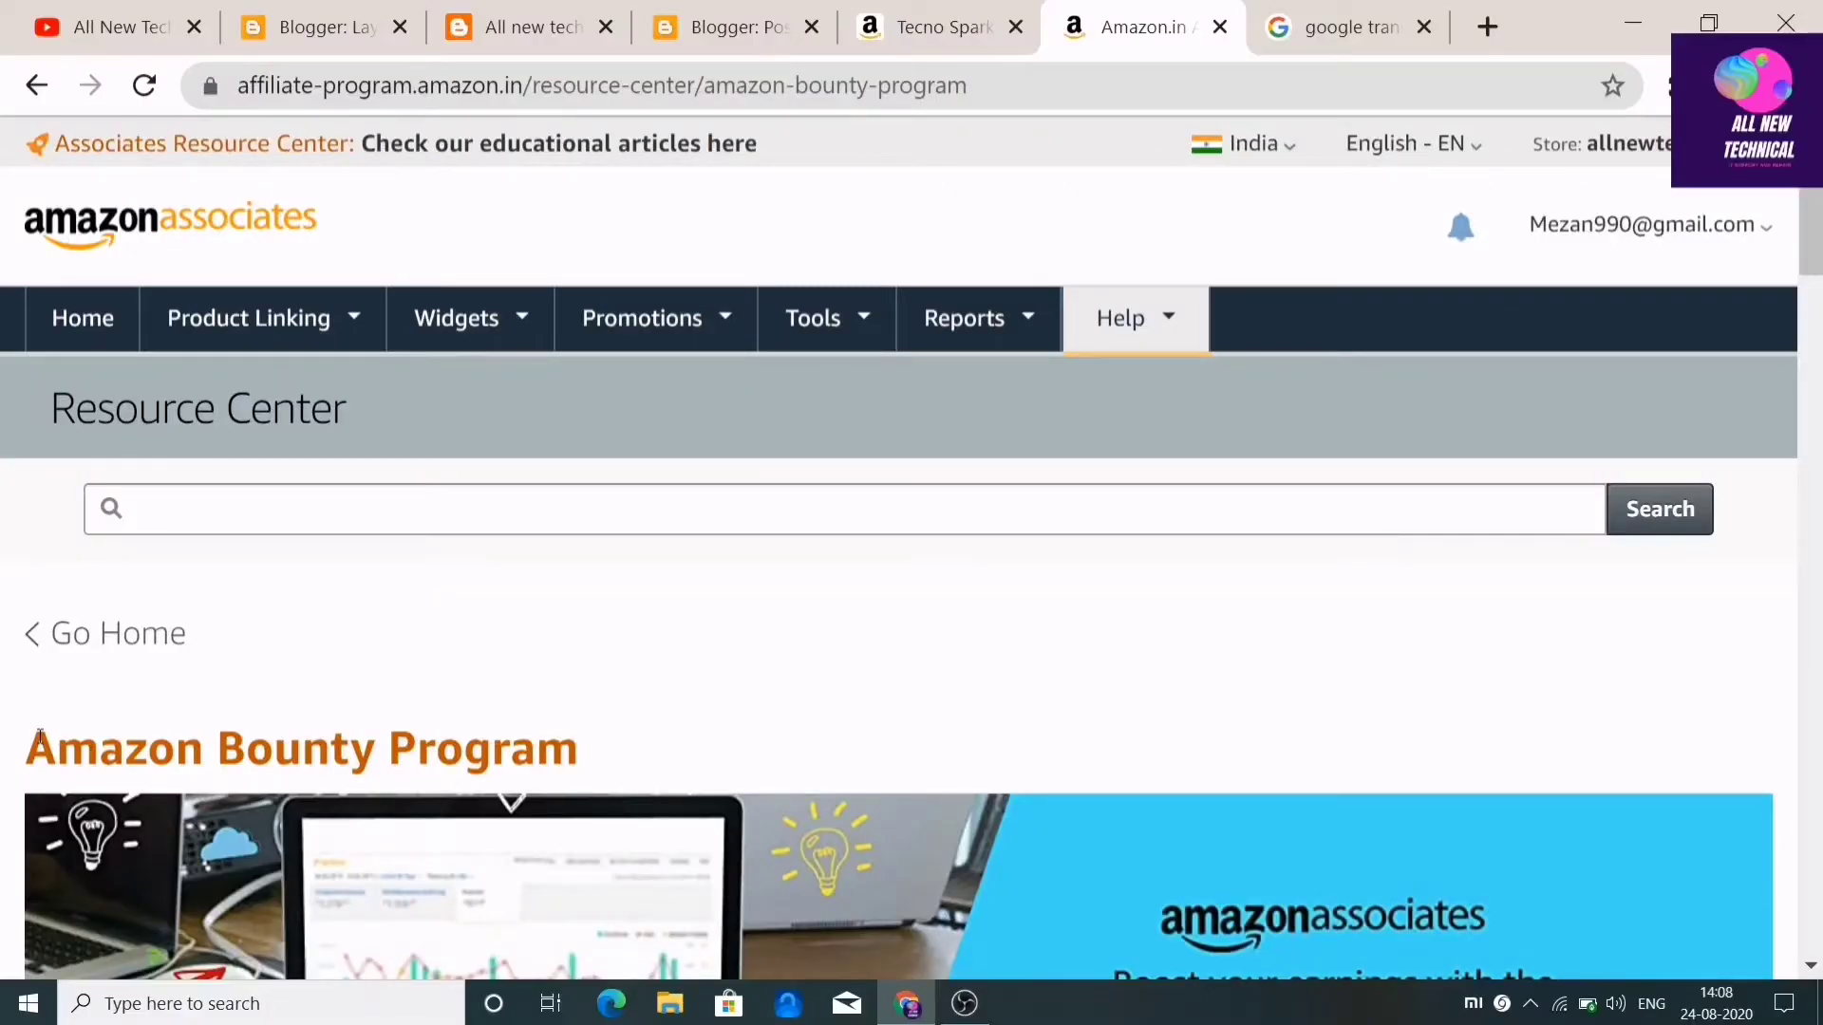
Read through the Amazon Bounty Program page, covering its introduction and the Prime, Business and Audible bounties
{"action": "scroll", "coordinate": [76, 552], "scroll_direction": "down", "scroll_amount": 7}
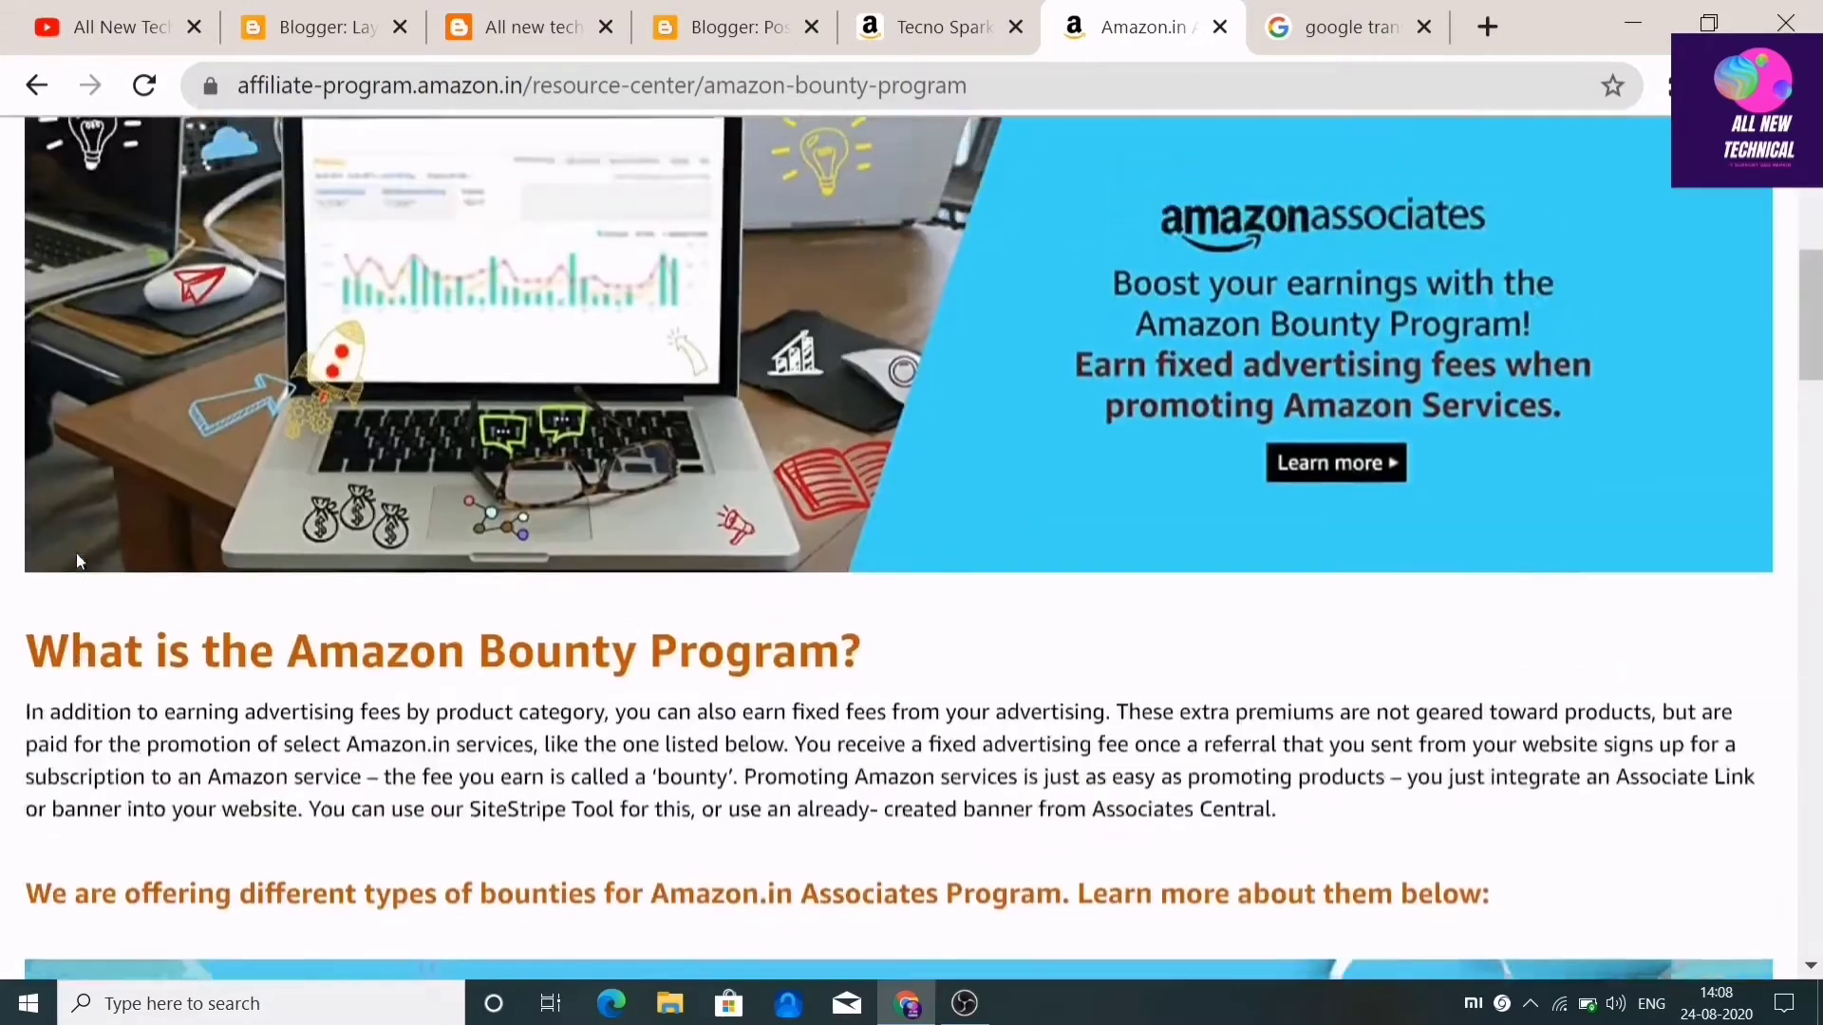
{"action": "scroll", "coordinate": [76, 552], "scroll_direction": "up", "scroll_amount": 3}
{"action": "scroll", "coordinate": [76, 553], "scroll_direction": "down", "scroll_amount": 2}
{"action": "scroll", "coordinate": [76, 552], "scroll_direction": "down", "scroll_amount": 3}
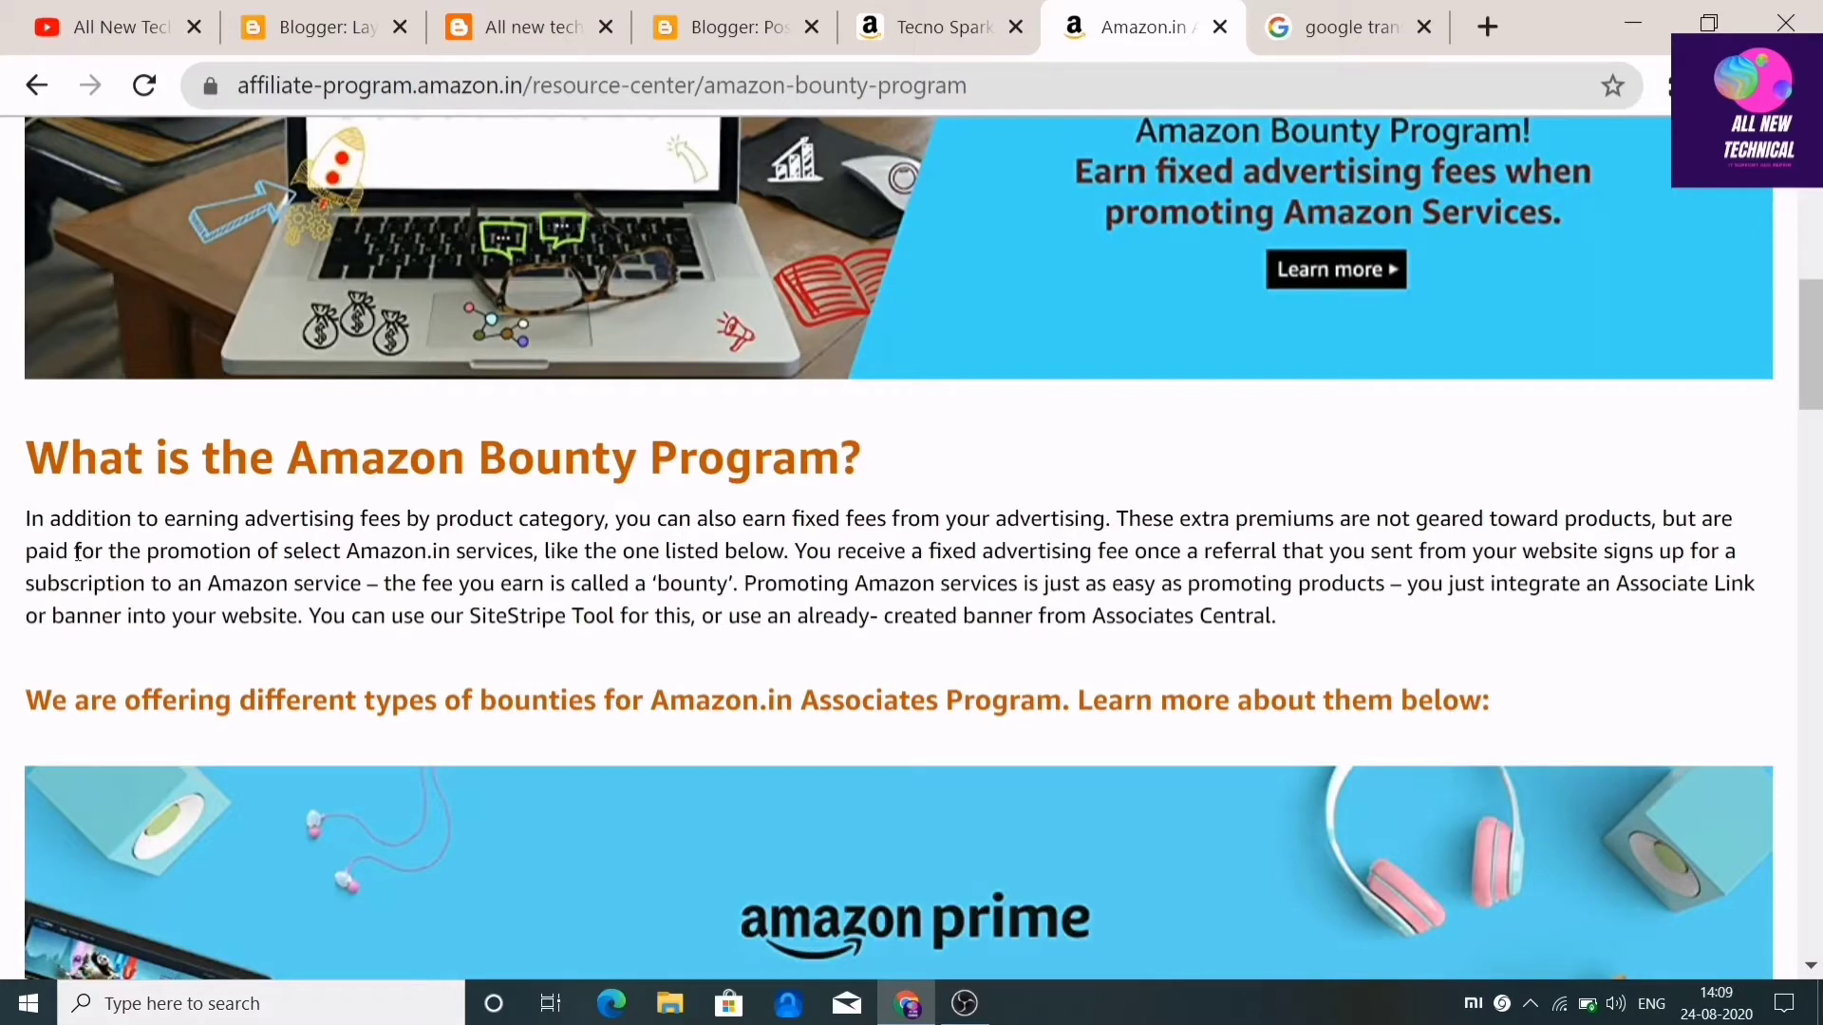
{"action": "scroll", "coordinate": [78, 554], "scroll_direction": "down", "scroll_amount": 2}
{"action": "scroll", "coordinate": [79, 556], "scroll_direction": "down", "scroll_amount": 1}
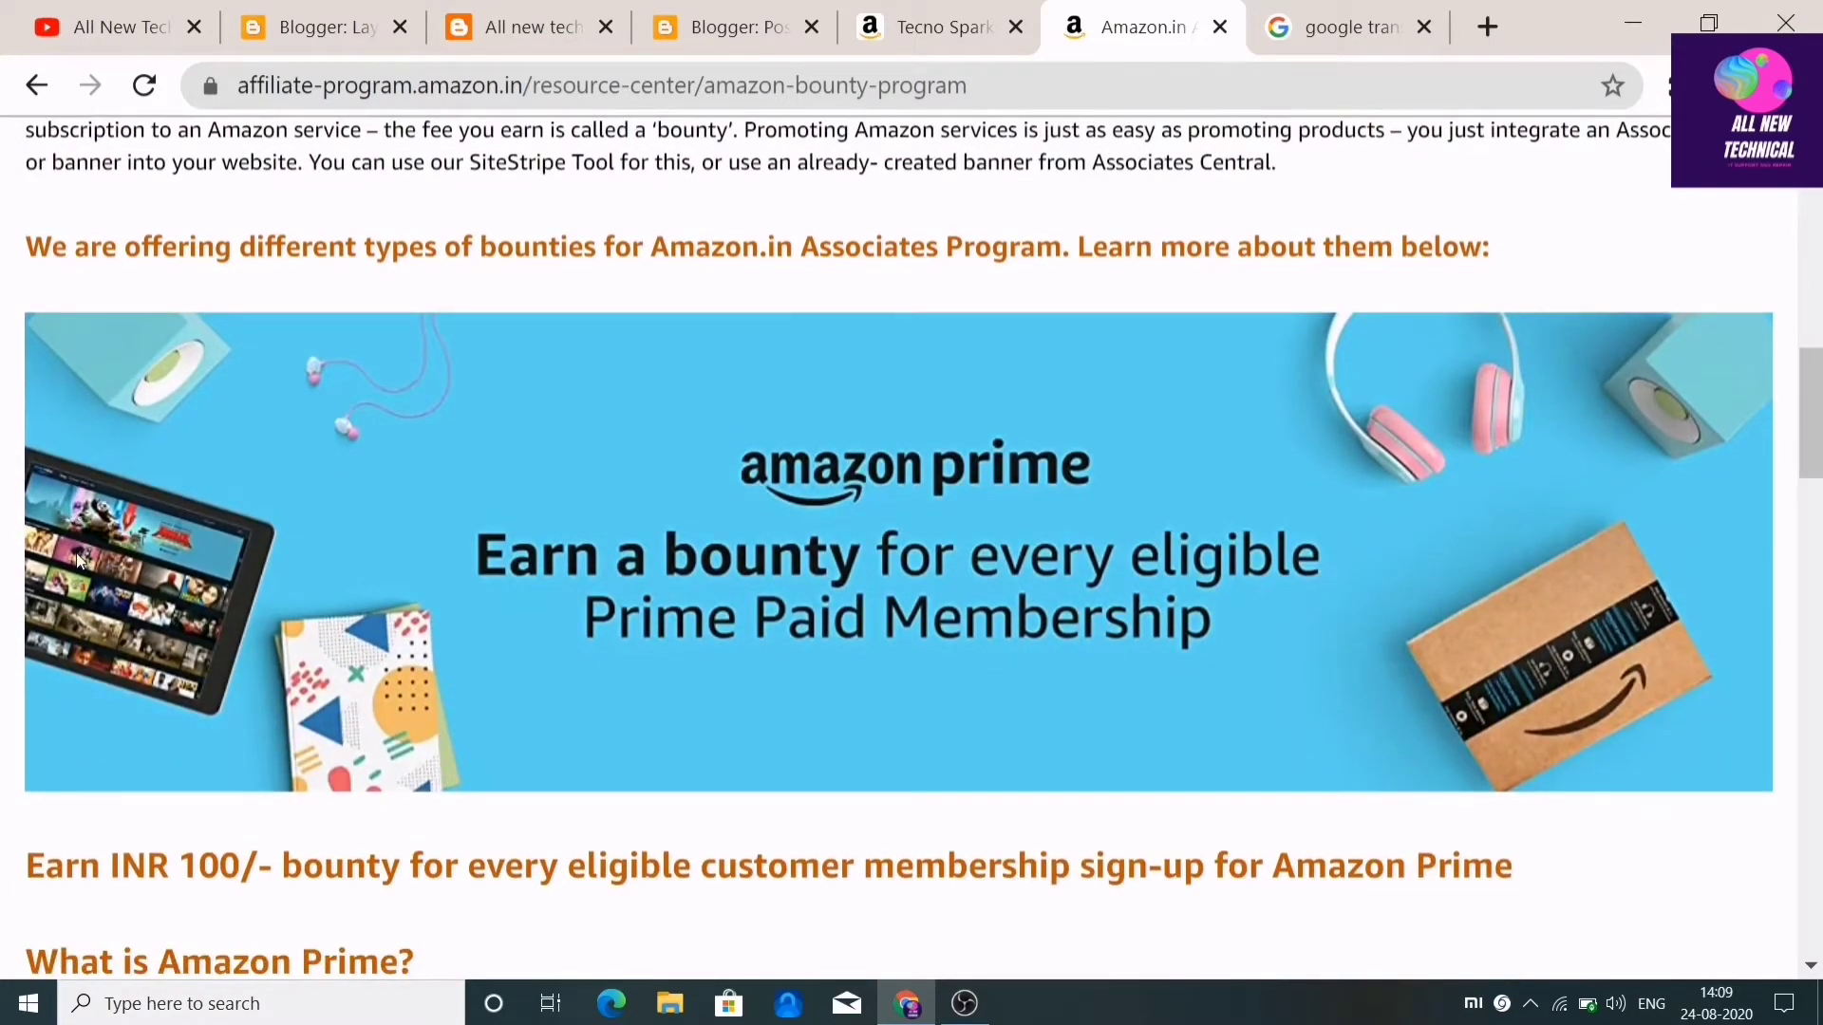
{"action": "scroll", "coordinate": [78, 560], "scroll_direction": "down", "scroll_amount": 11}
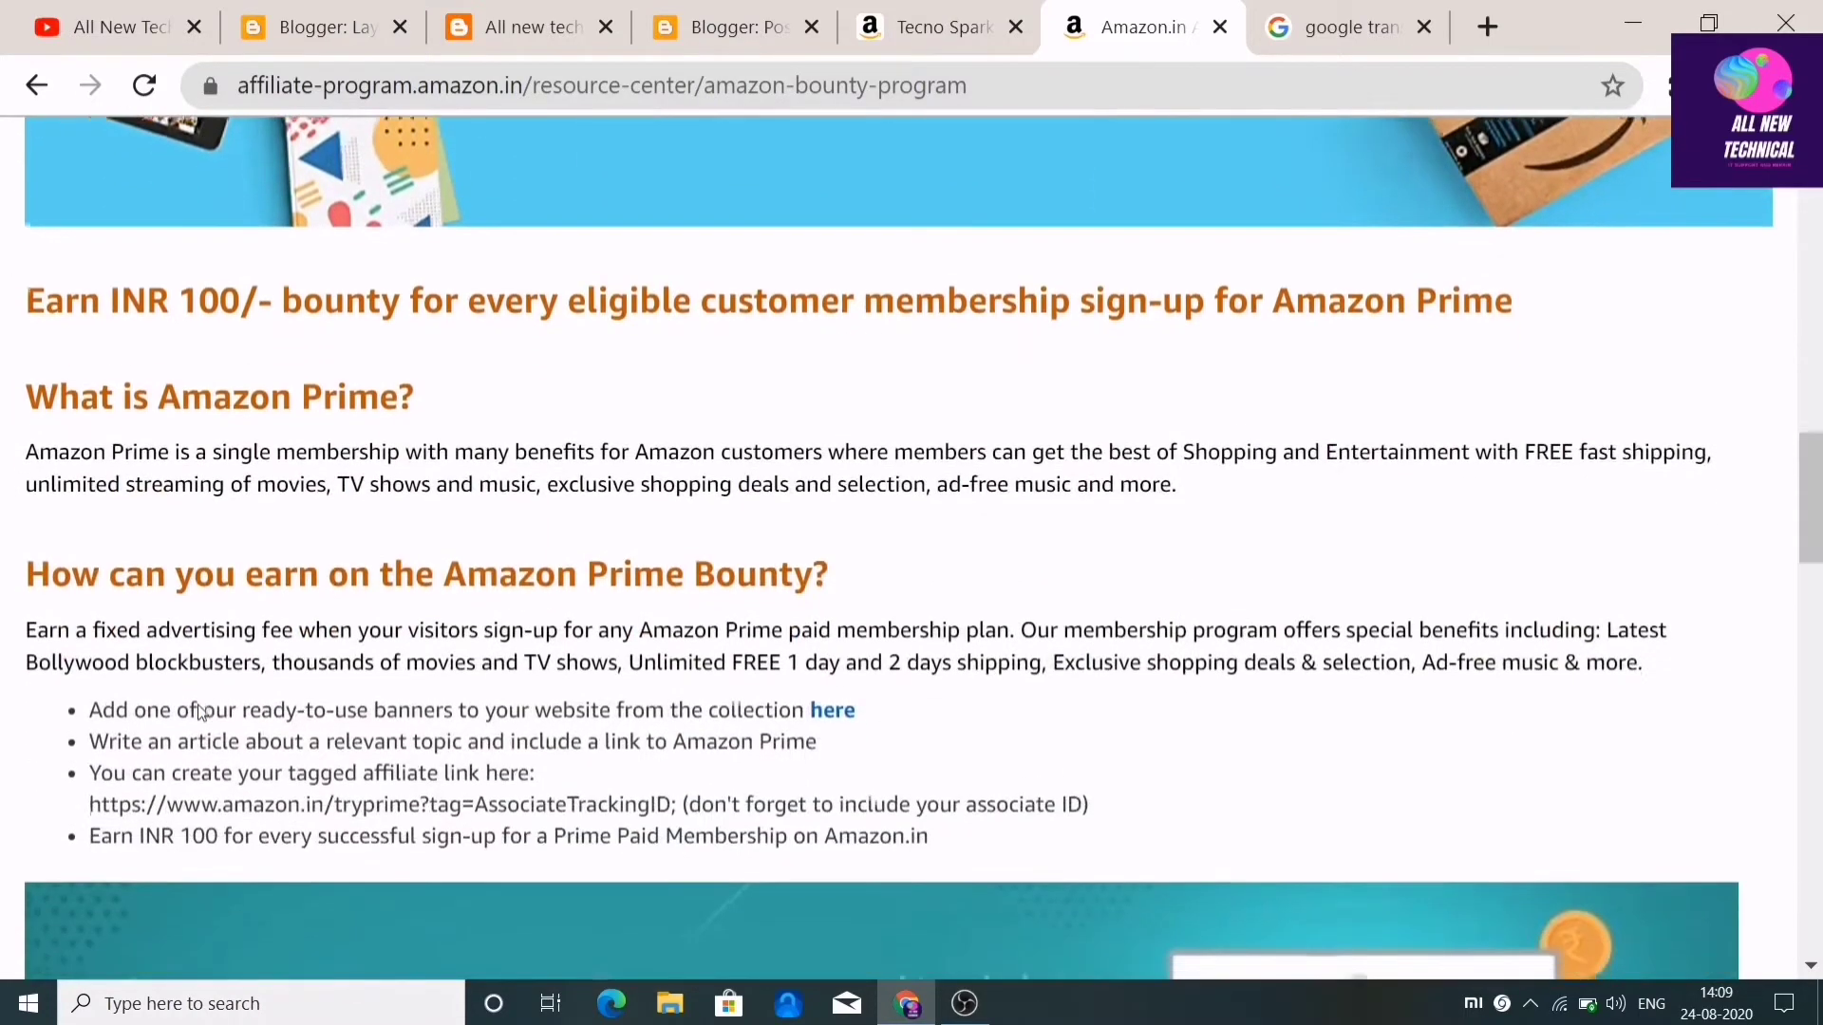
{"action": "scroll", "coordinate": [199, 712], "scroll_direction": "down", "scroll_amount": 2}
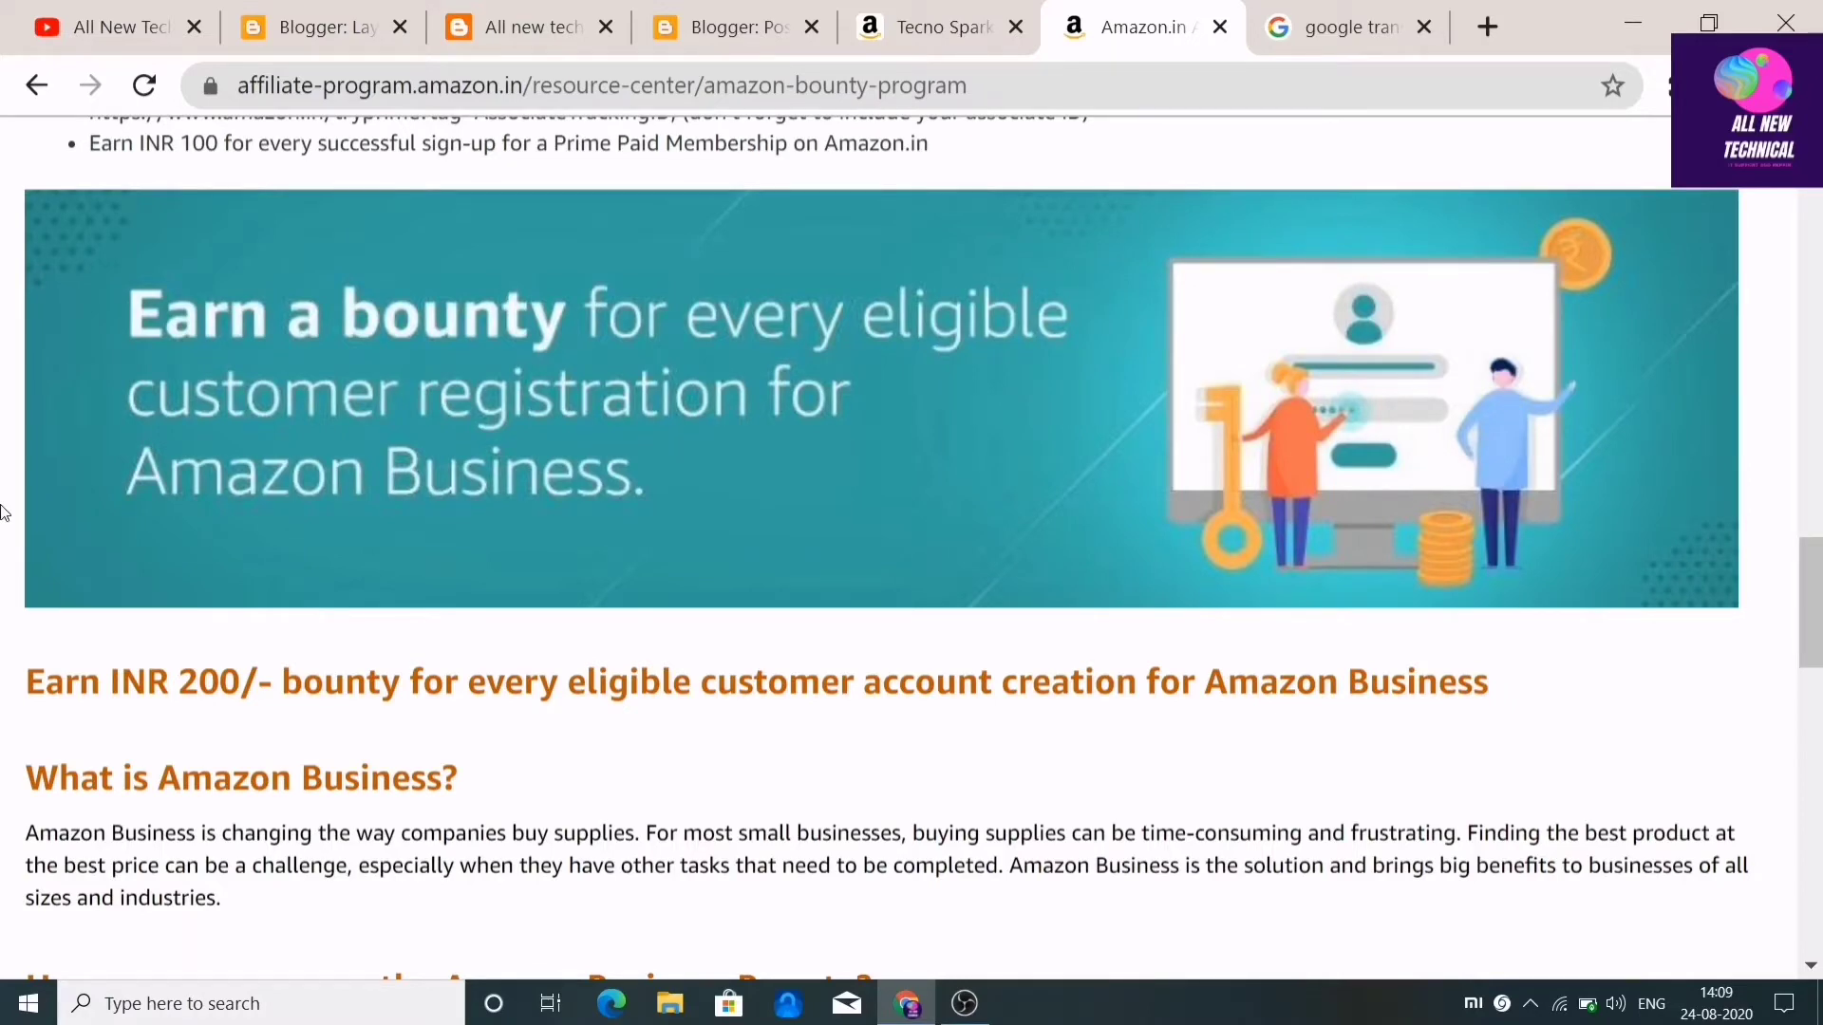
{"action": "scroll", "coordinate": [201, 686], "scroll_direction": "down", "scroll_amount": 10}
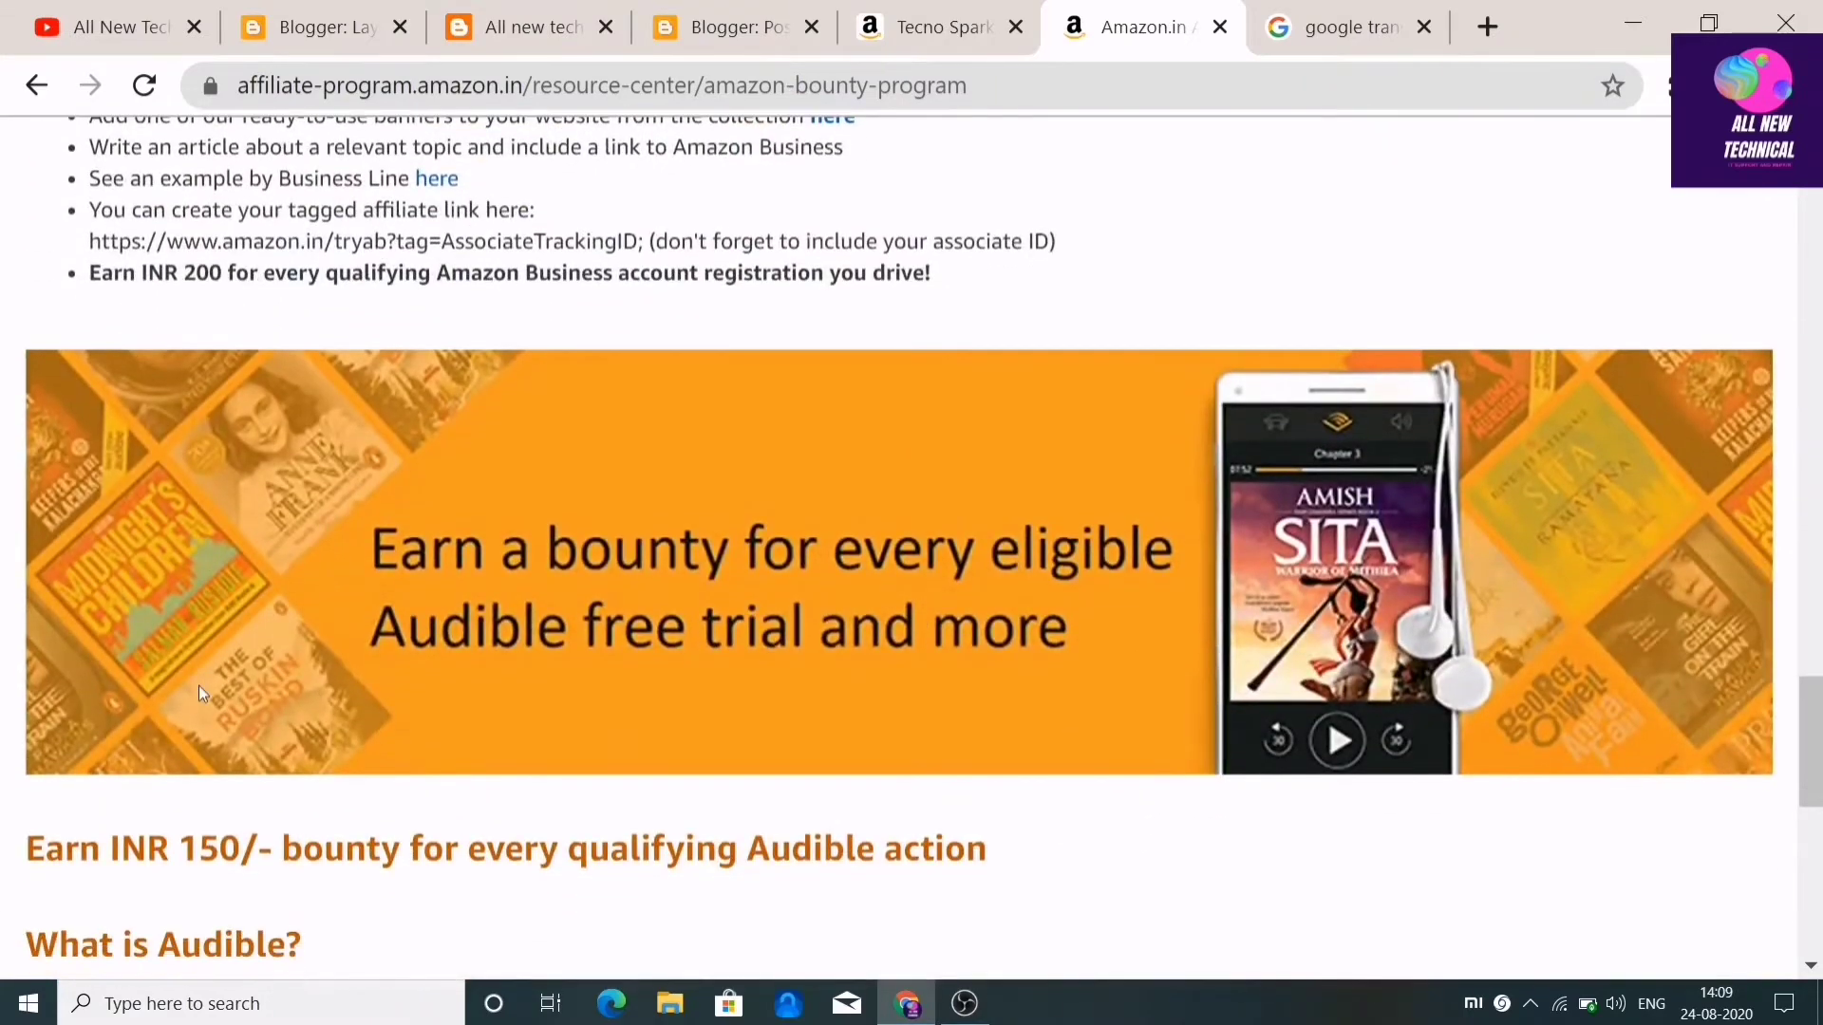
{"action": "scroll", "coordinate": [201, 694], "scroll_direction": "down", "scroll_amount": 2}
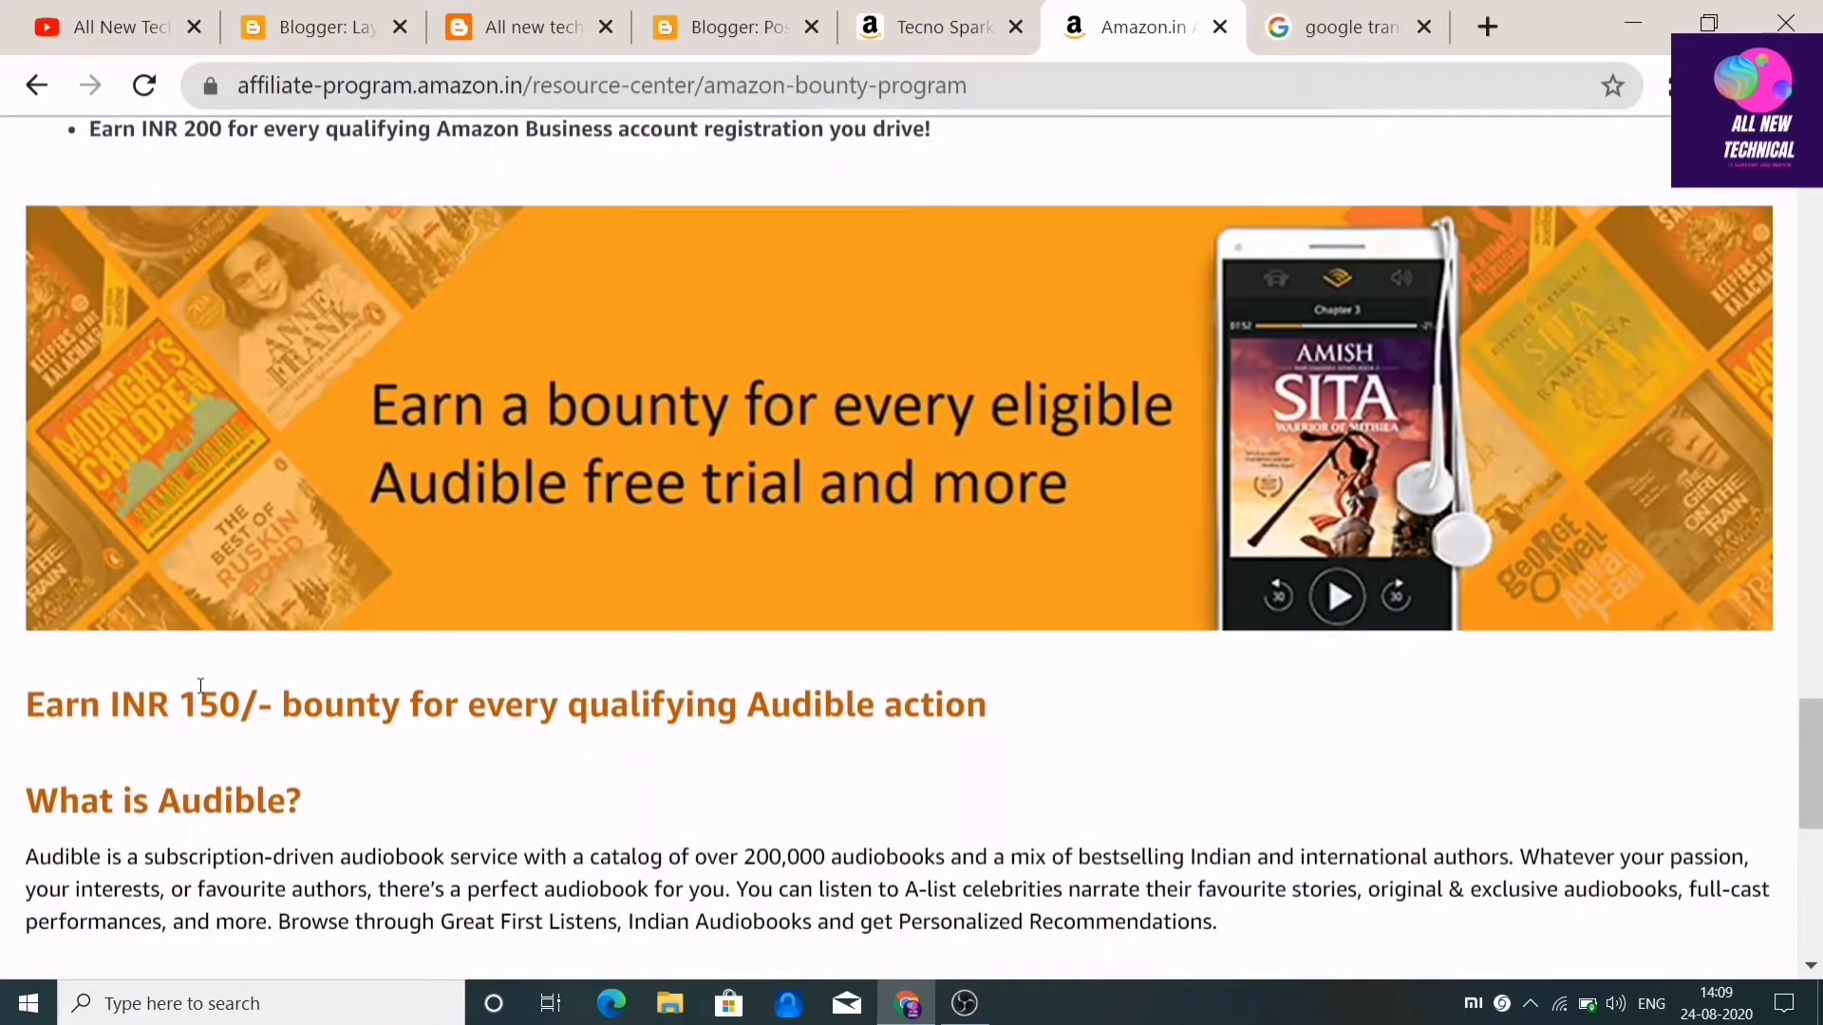
{"action": "scroll", "coordinate": [201, 685], "scroll_direction": "down", "scroll_amount": 4}
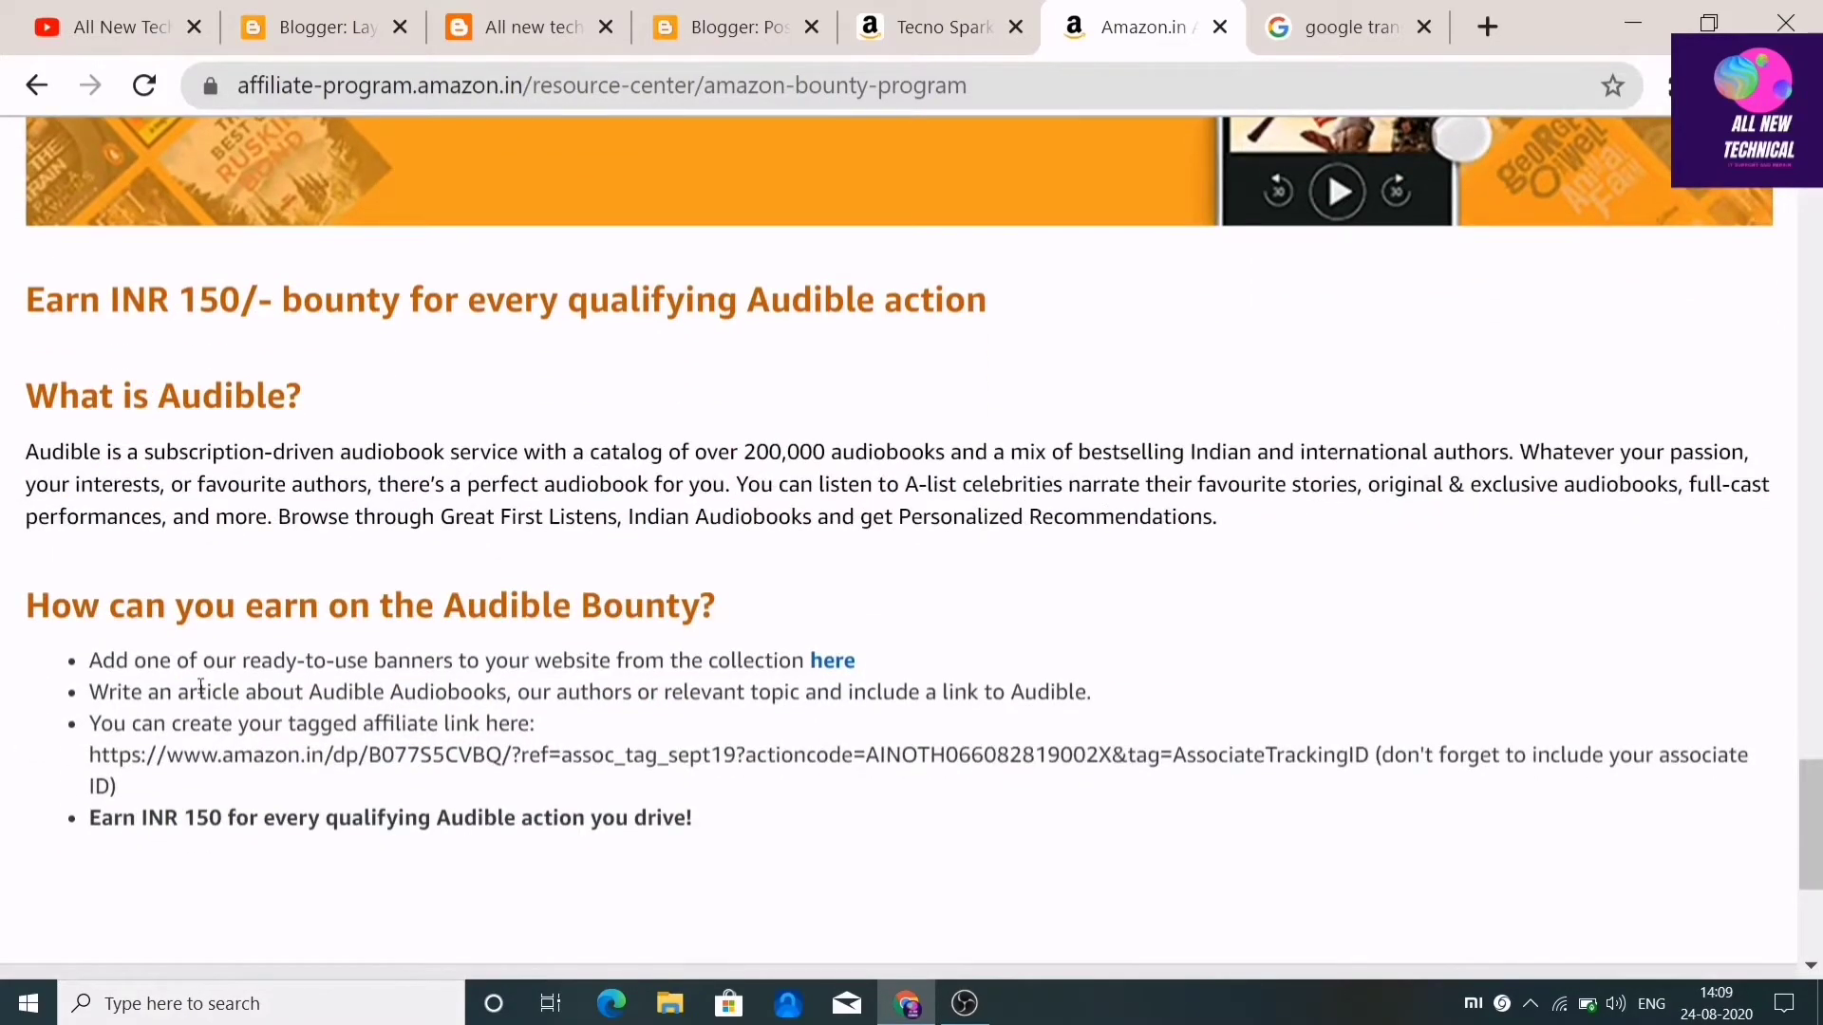
{"action": "scroll", "coordinate": [200, 686], "scroll_direction": "down", "scroll_amount": 2}
{"action": "scroll", "coordinate": [200, 686], "scroll_direction": "up", "scroll_amount": 4}
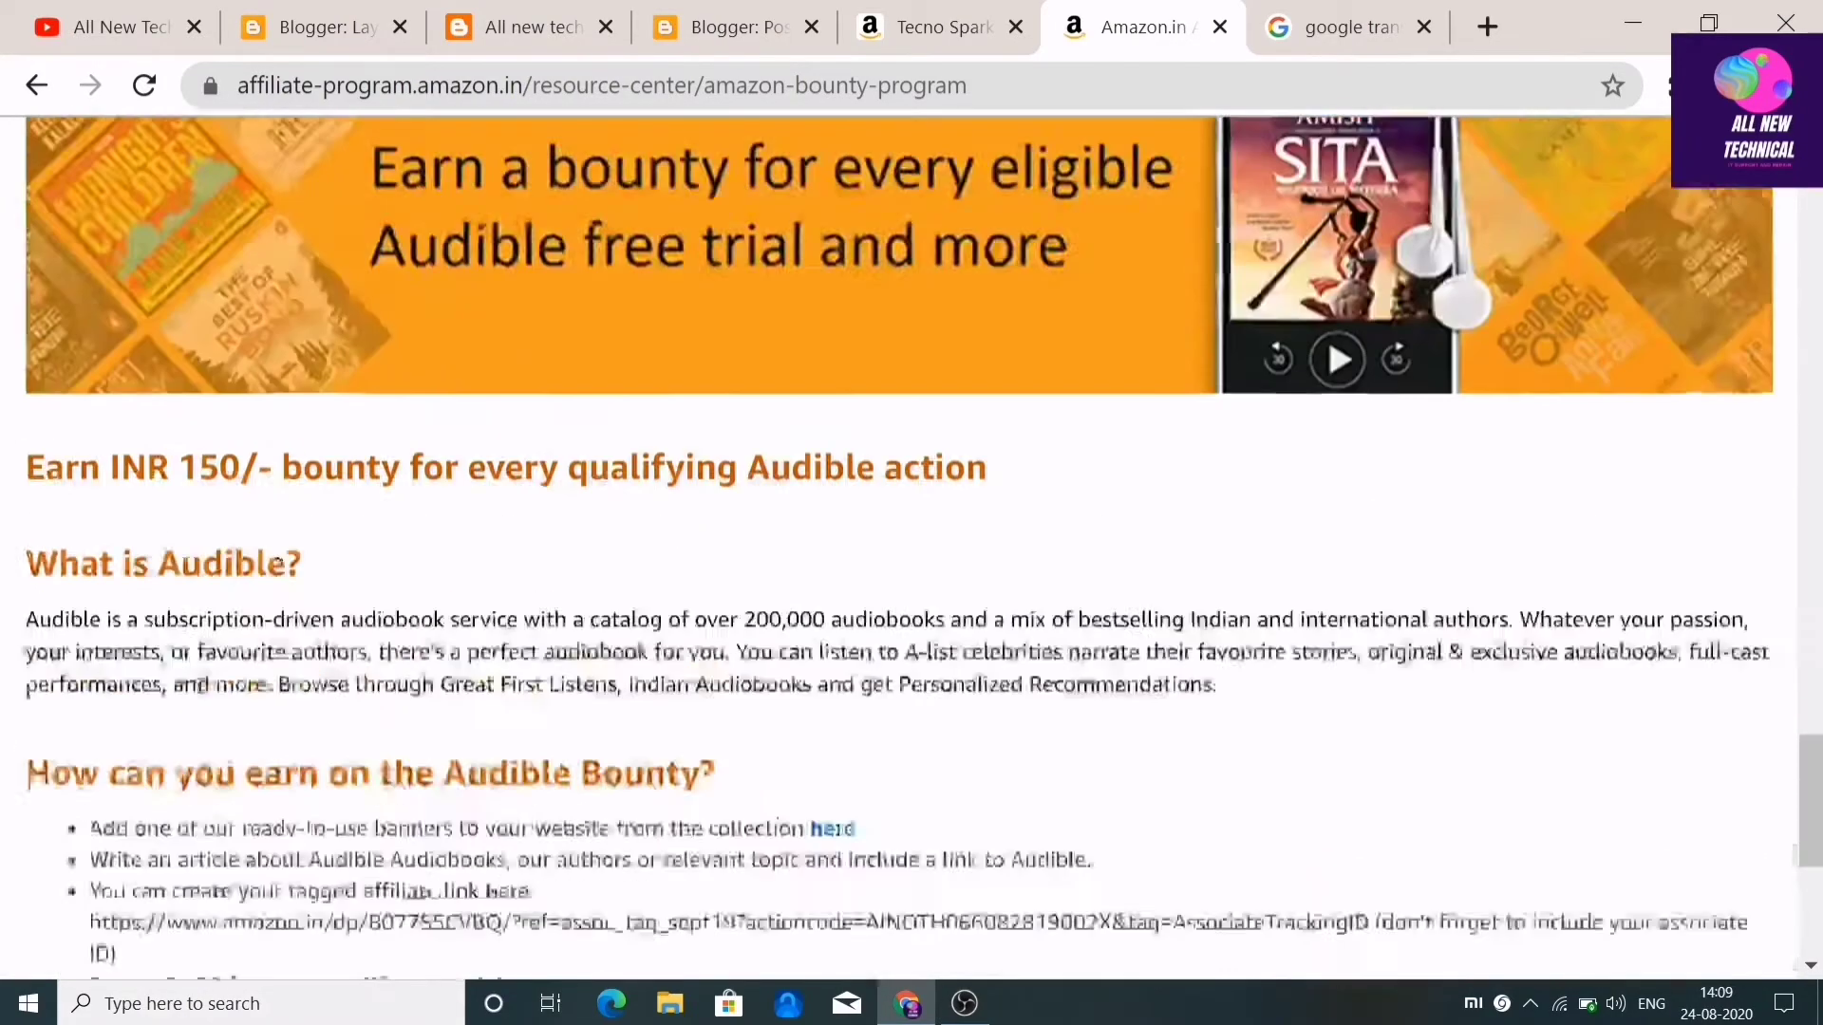
{"action": "scroll", "coordinate": [197, 685], "scroll_direction": "up", "scroll_amount": 15}
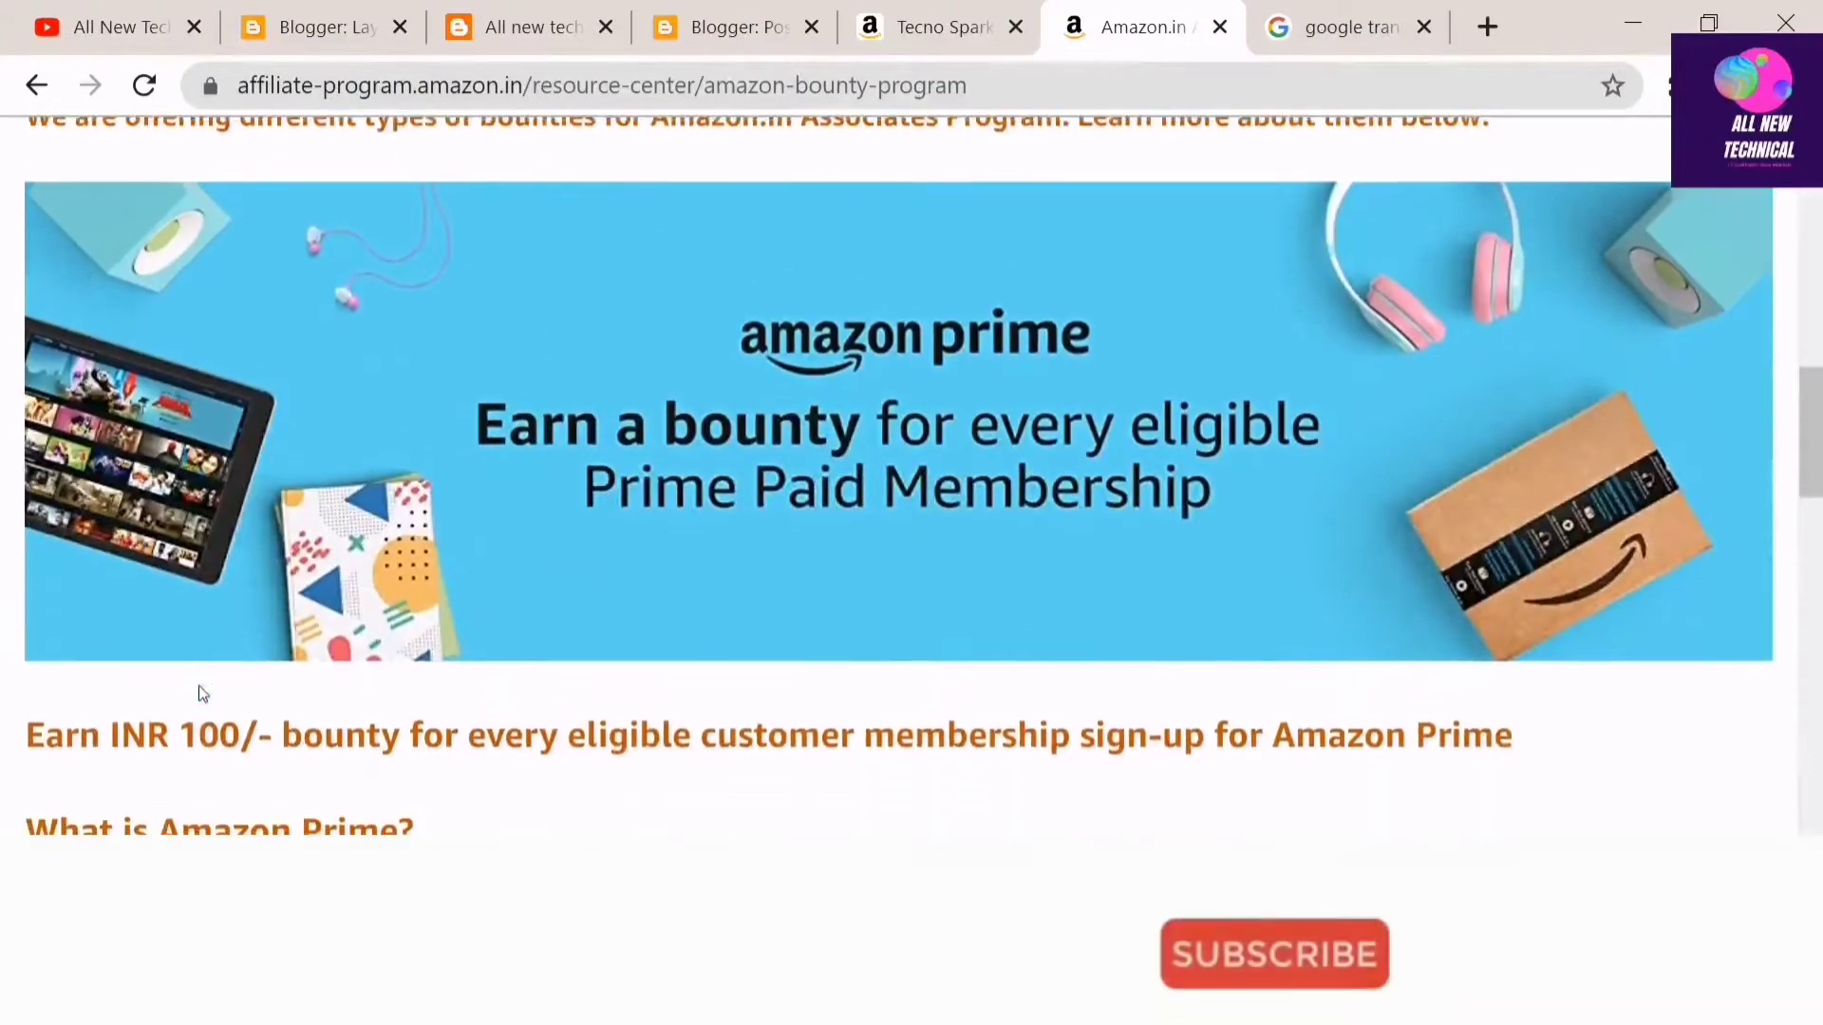
Review the how-to-earn instructions for the Prime bounty and the Audible bounty section further down
{"action": "scroll", "coordinate": [197, 686], "scroll_direction": "down", "scroll_amount": 6}
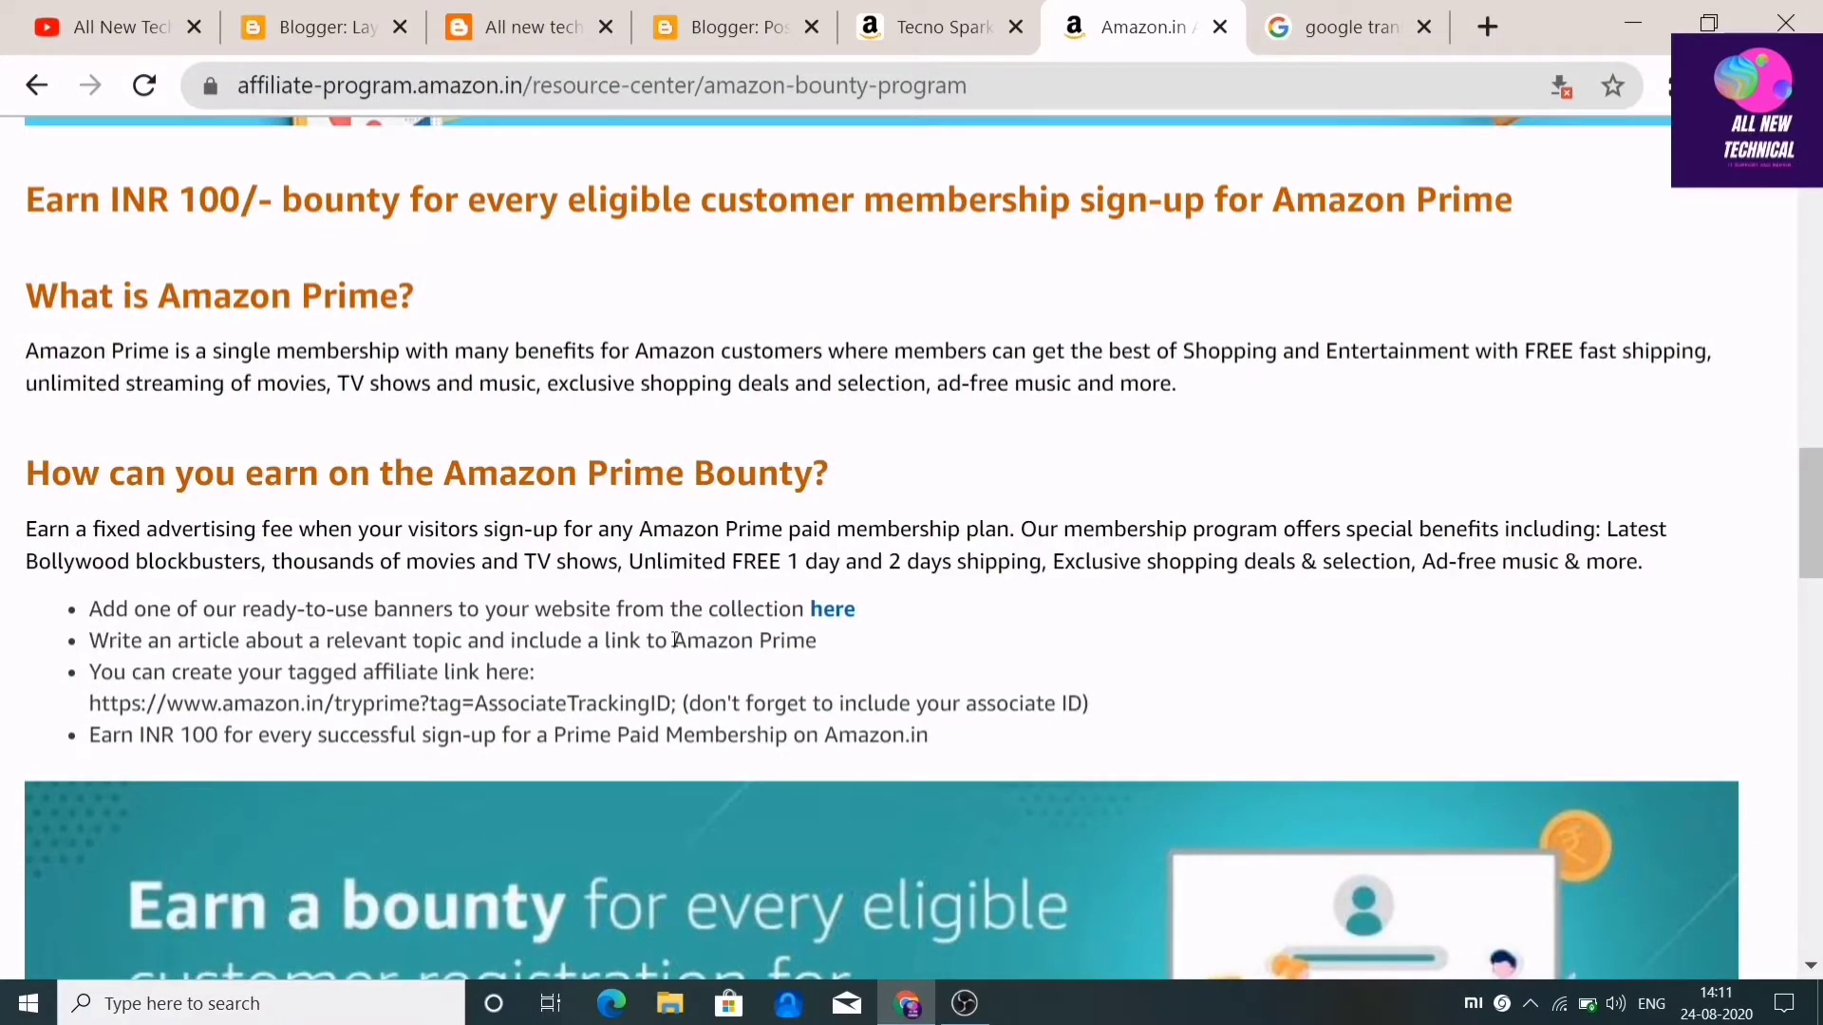
{"action": "scroll", "coordinate": [676, 641], "scroll_direction": "down", "scroll_amount": 20}
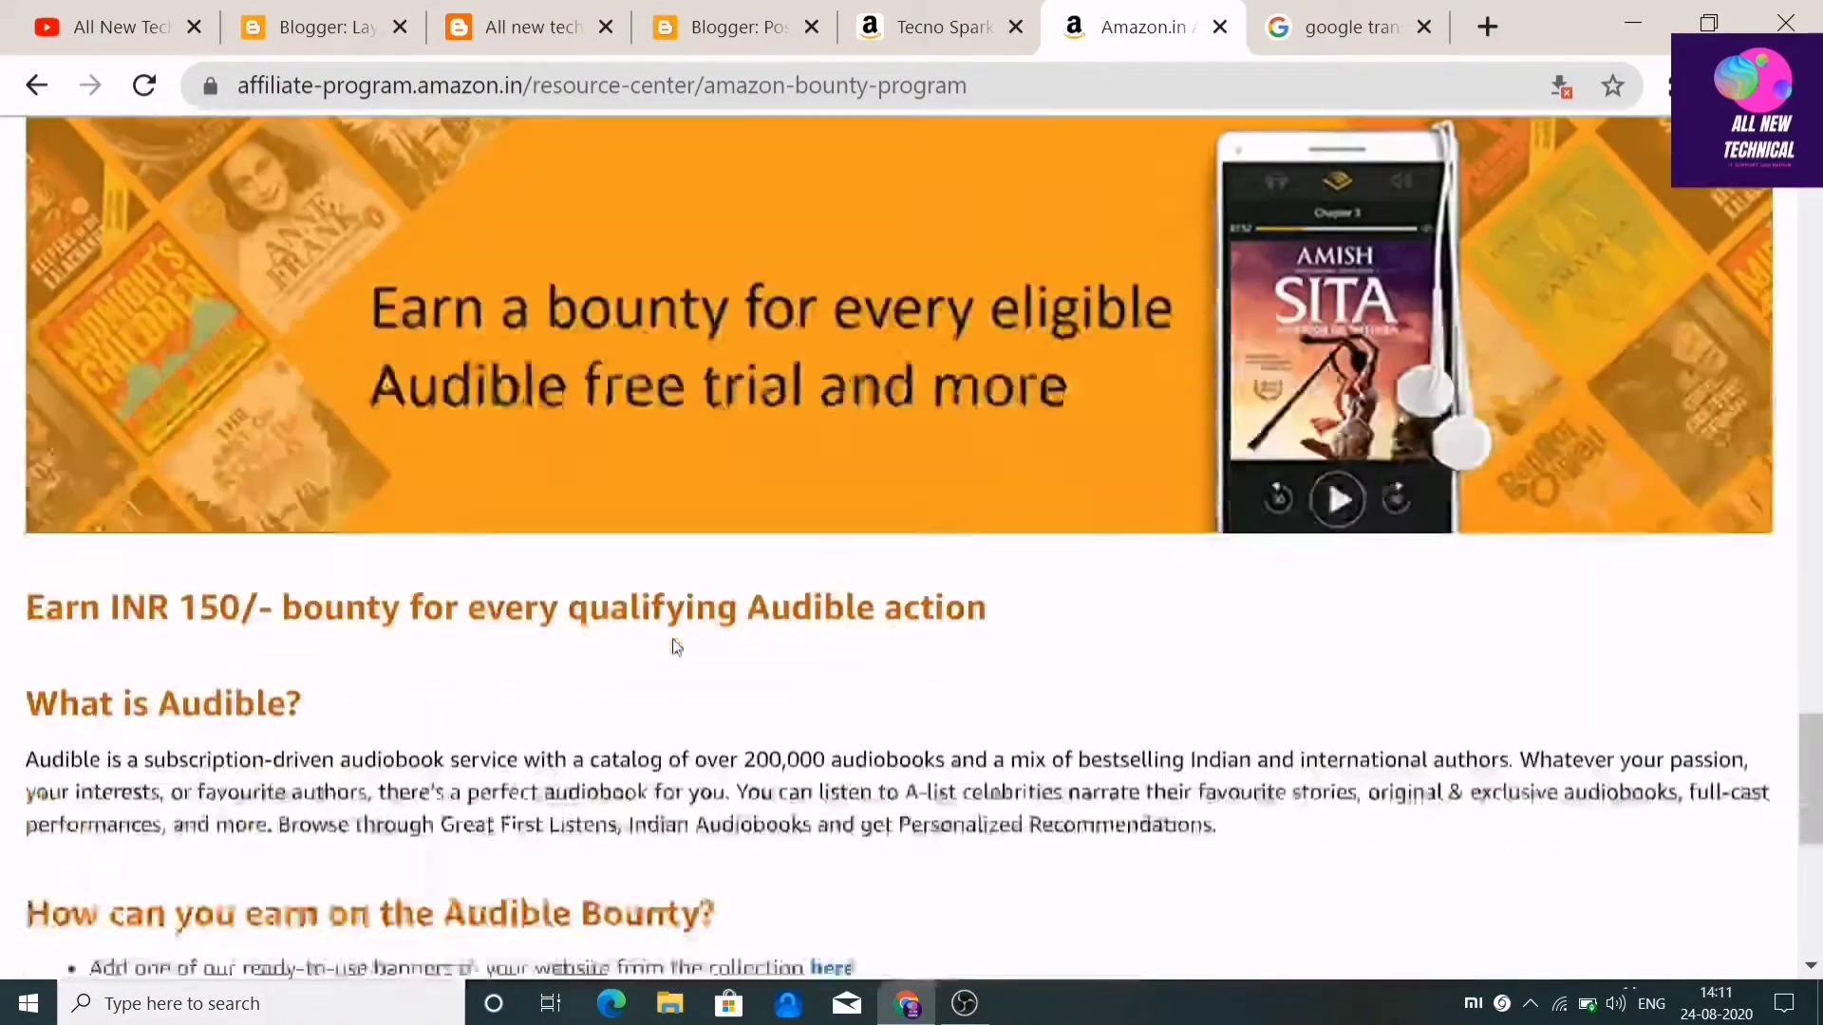
{"action": "scroll", "coordinate": [676, 646], "scroll_direction": "down", "scroll_amount": 4}
{"action": "scroll", "coordinate": [674, 641], "scroll_direction": "up", "scroll_amount": 15}
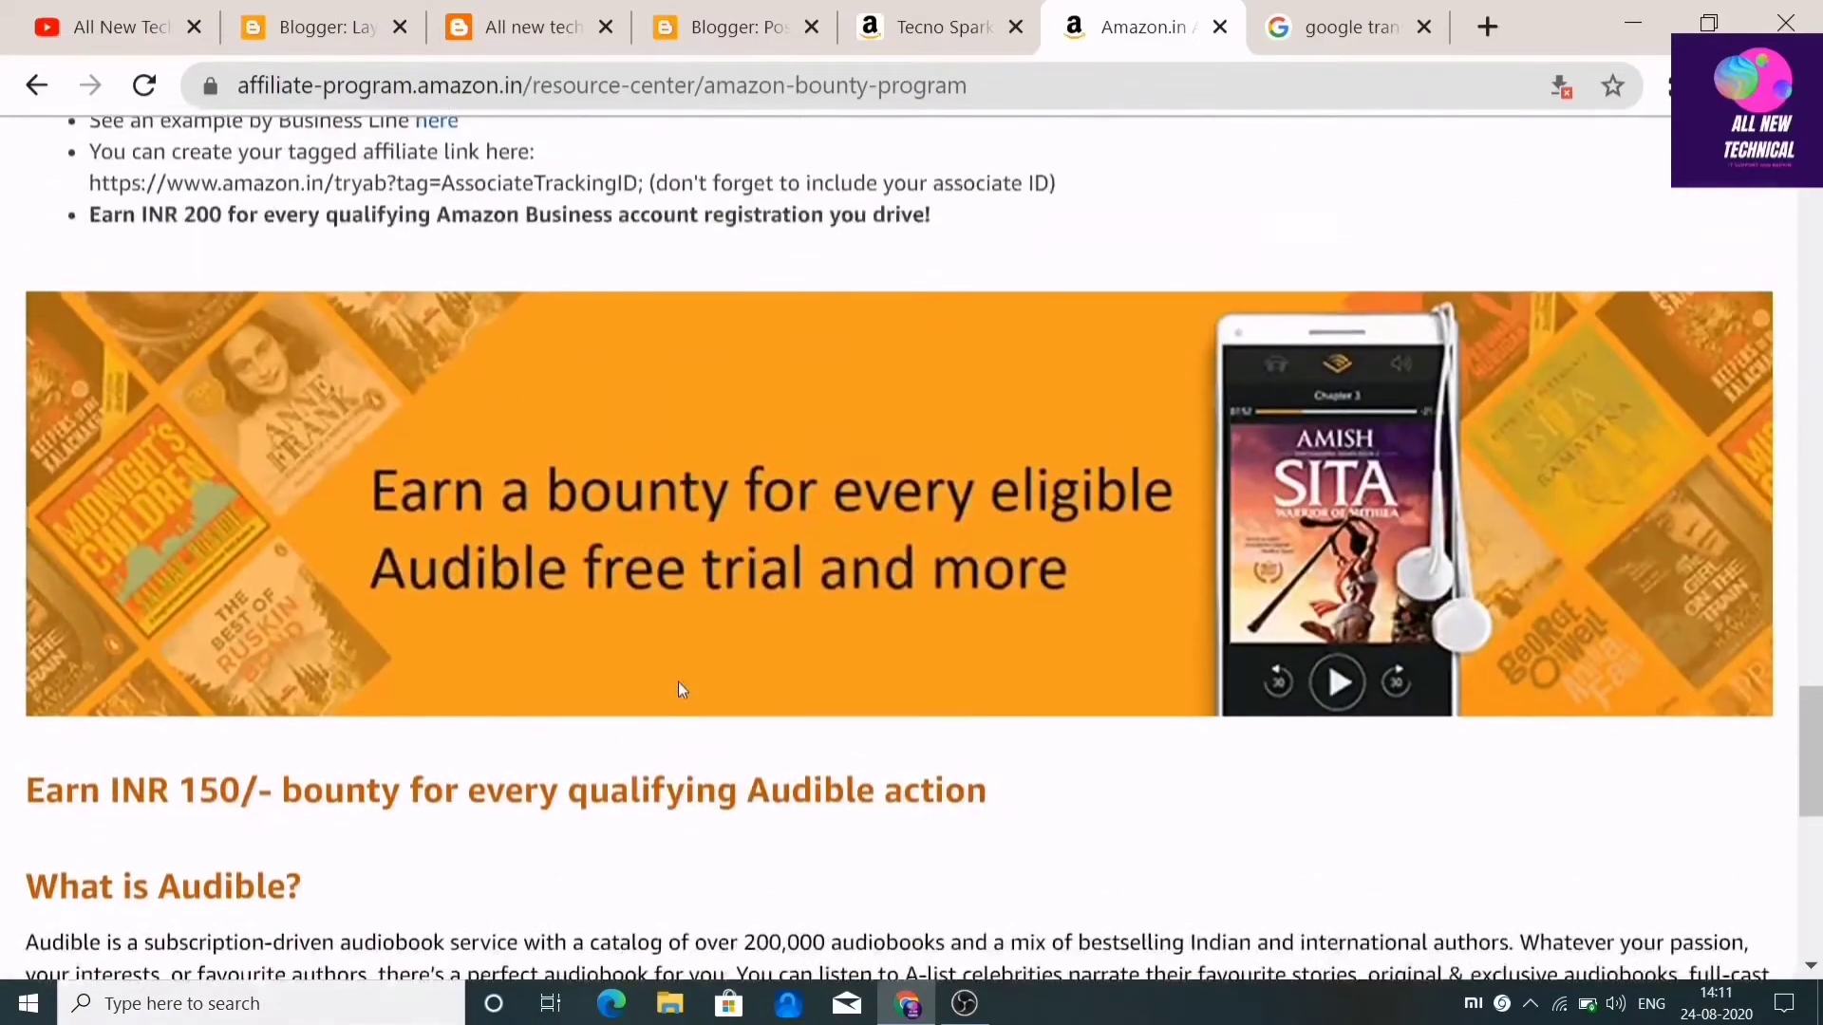
{"action": "scroll", "coordinate": [679, 686], "scroll_direction": "up", "scroll_amount": 10}
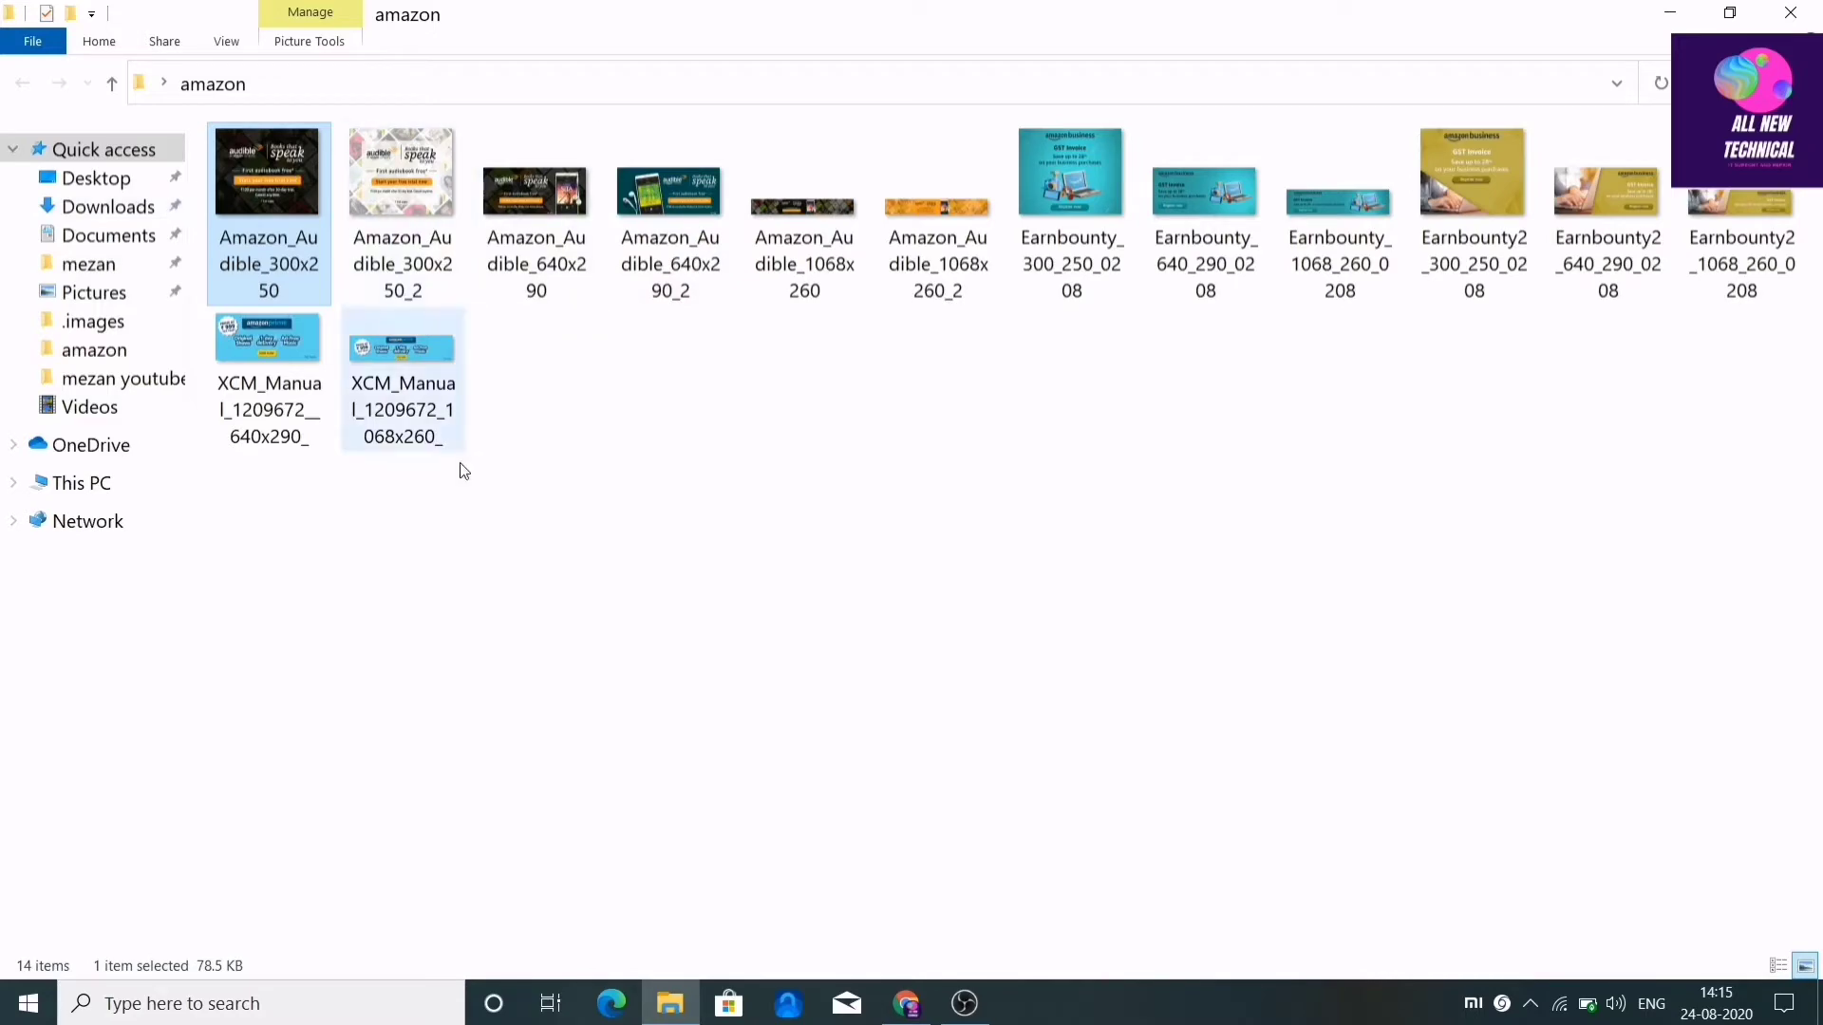
Preview the banner images in the amazon folder one after another, starting with Amazon_Audible_300x250
{"action": "double_click", "coordinate": [245, 164]}
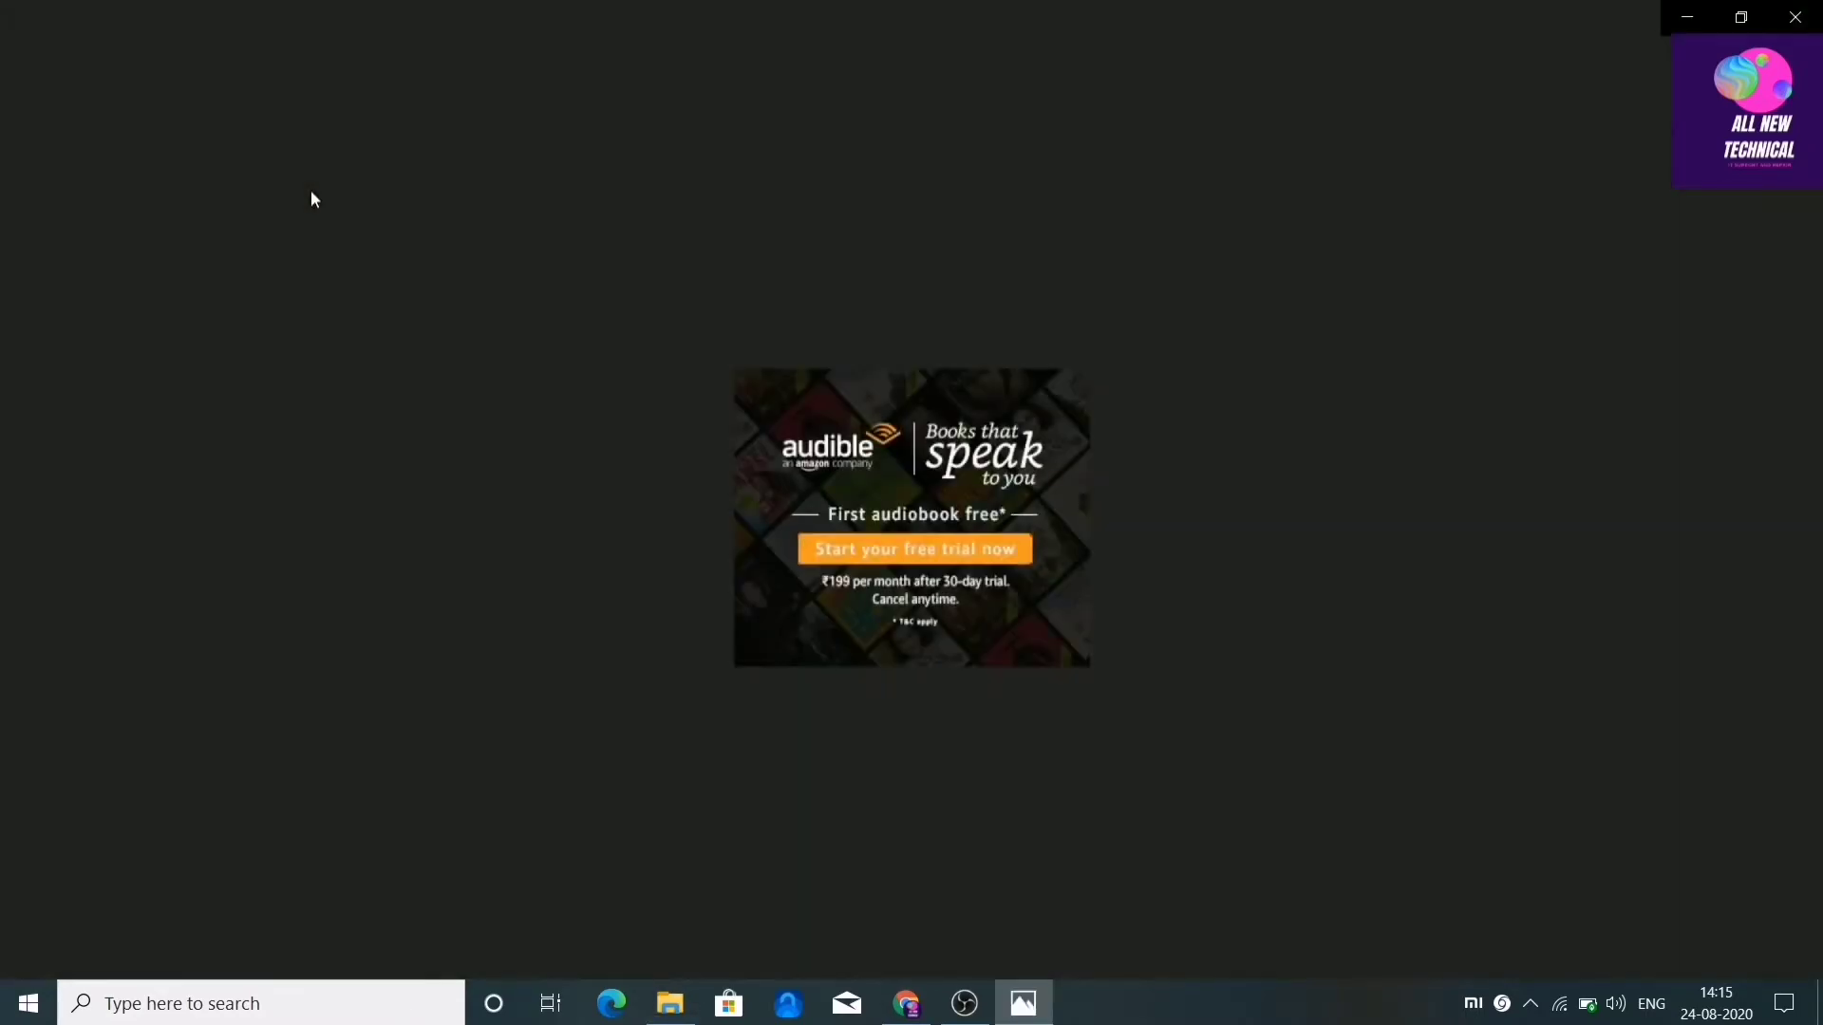
{"action": "key", "text": "Right"}
{"action": "key", "text": "Right"}
{"action": "key", "text": "Right"}
{"action": "key", "text": "Right"}
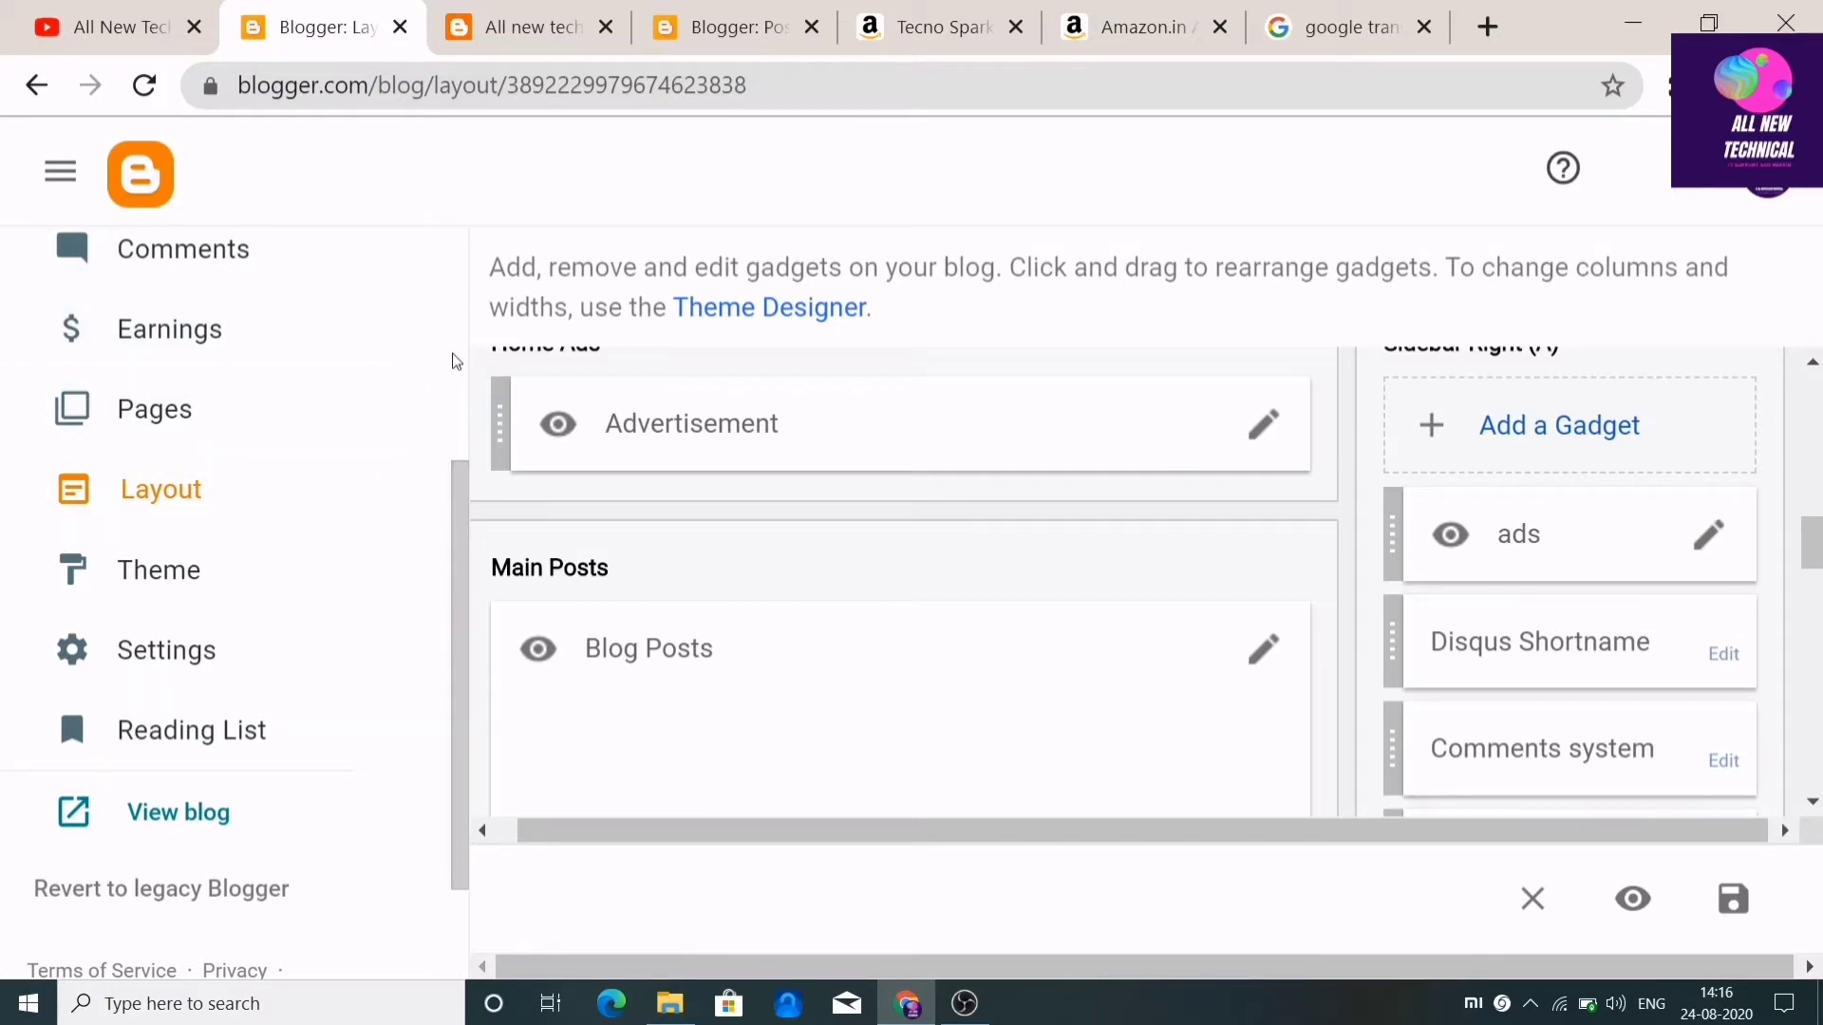
In the Blogger layout, start adding an Image gadget to the Sidebar Right (A) section
{"action": "scroll", "coordinate": [452, 351], "scroll_direction": "up", "scroll_amount": 4}
{"action": "scroll", "coordinate": [452, 351], "scroll_direction": "down", "scroll_amount": 6}
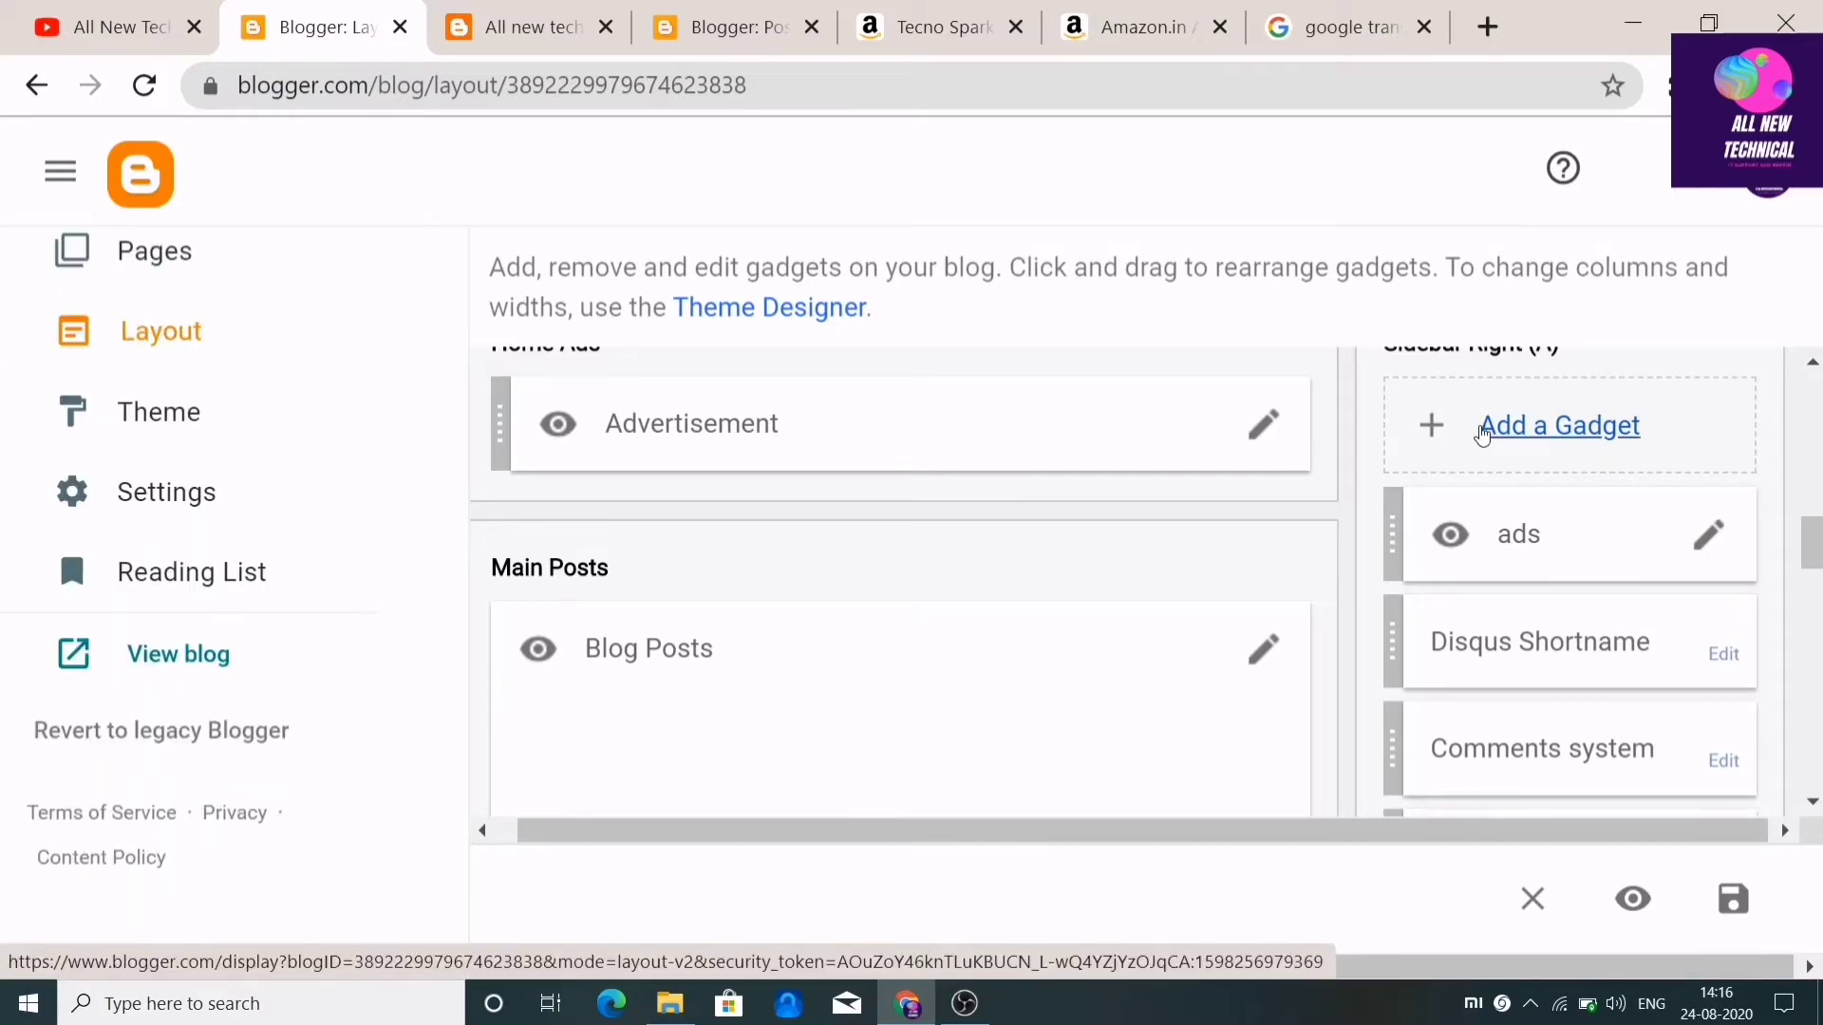
{"action": "left_click", "coordinate": [1484, 435]}
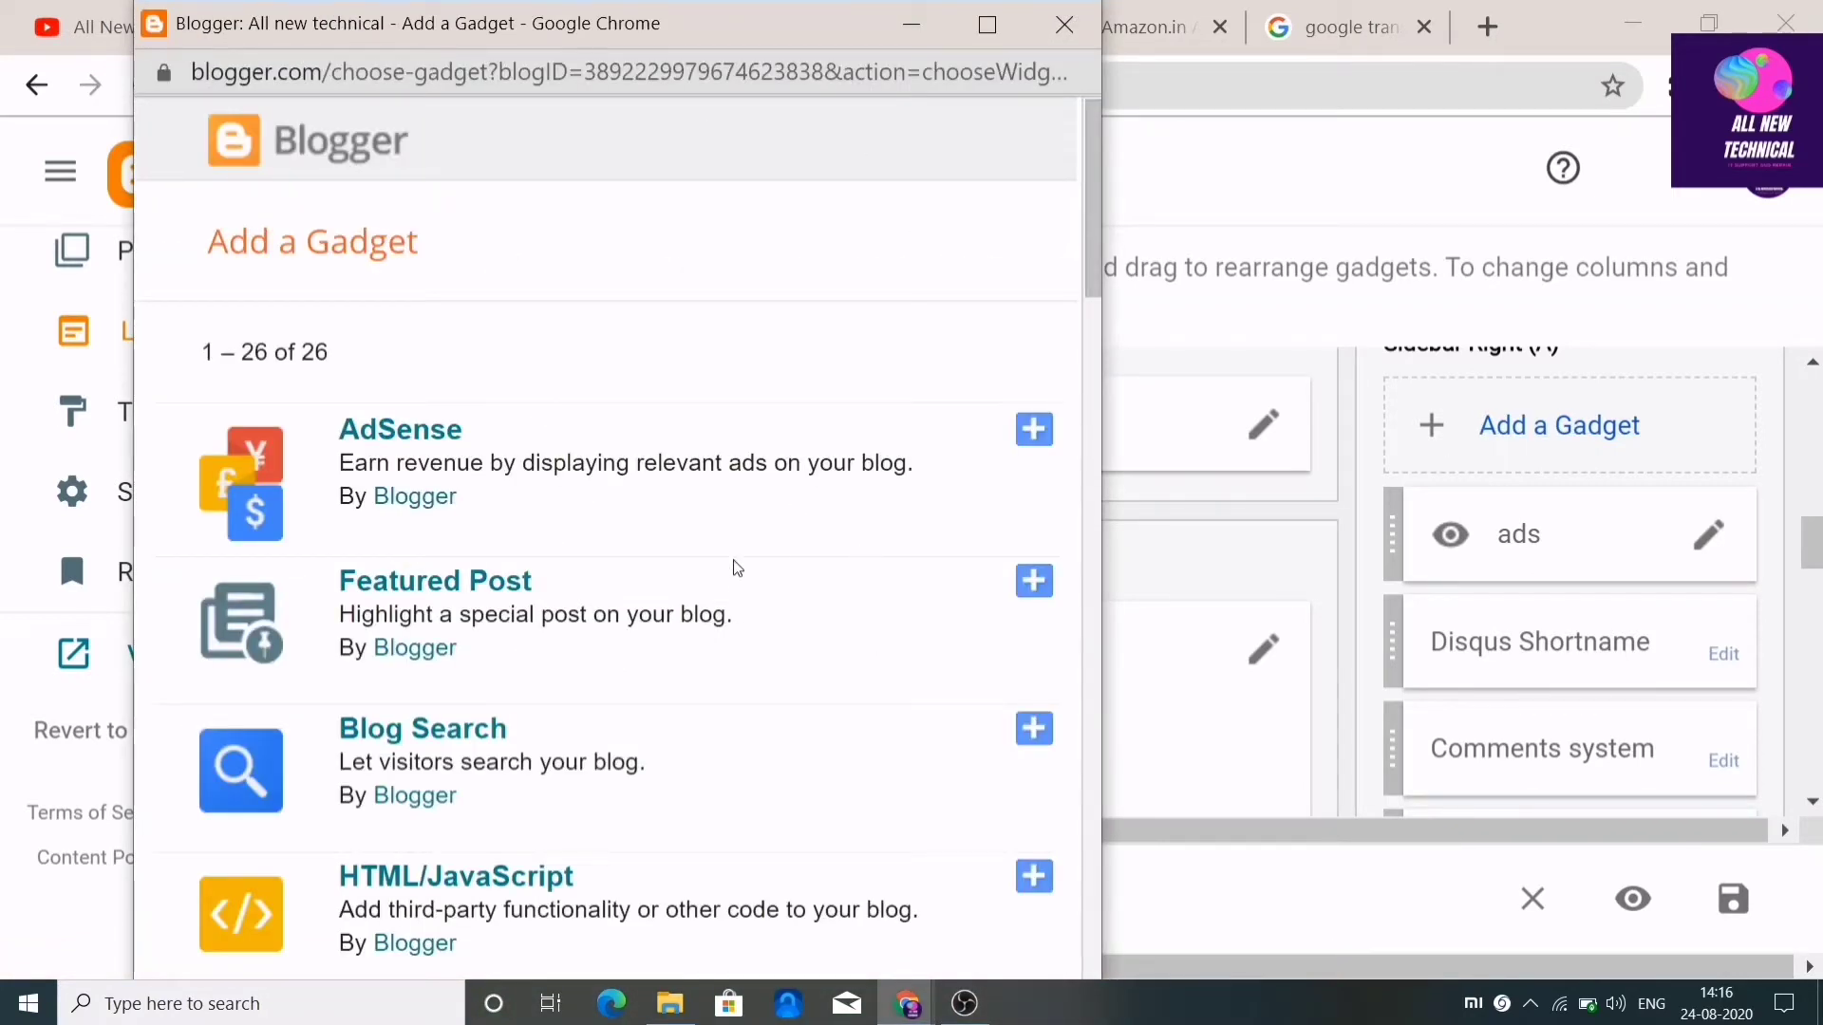
{"action": "scroll", "coordinate": [738, 568], "scroll_direction": "down", "scroll_amount": 10}
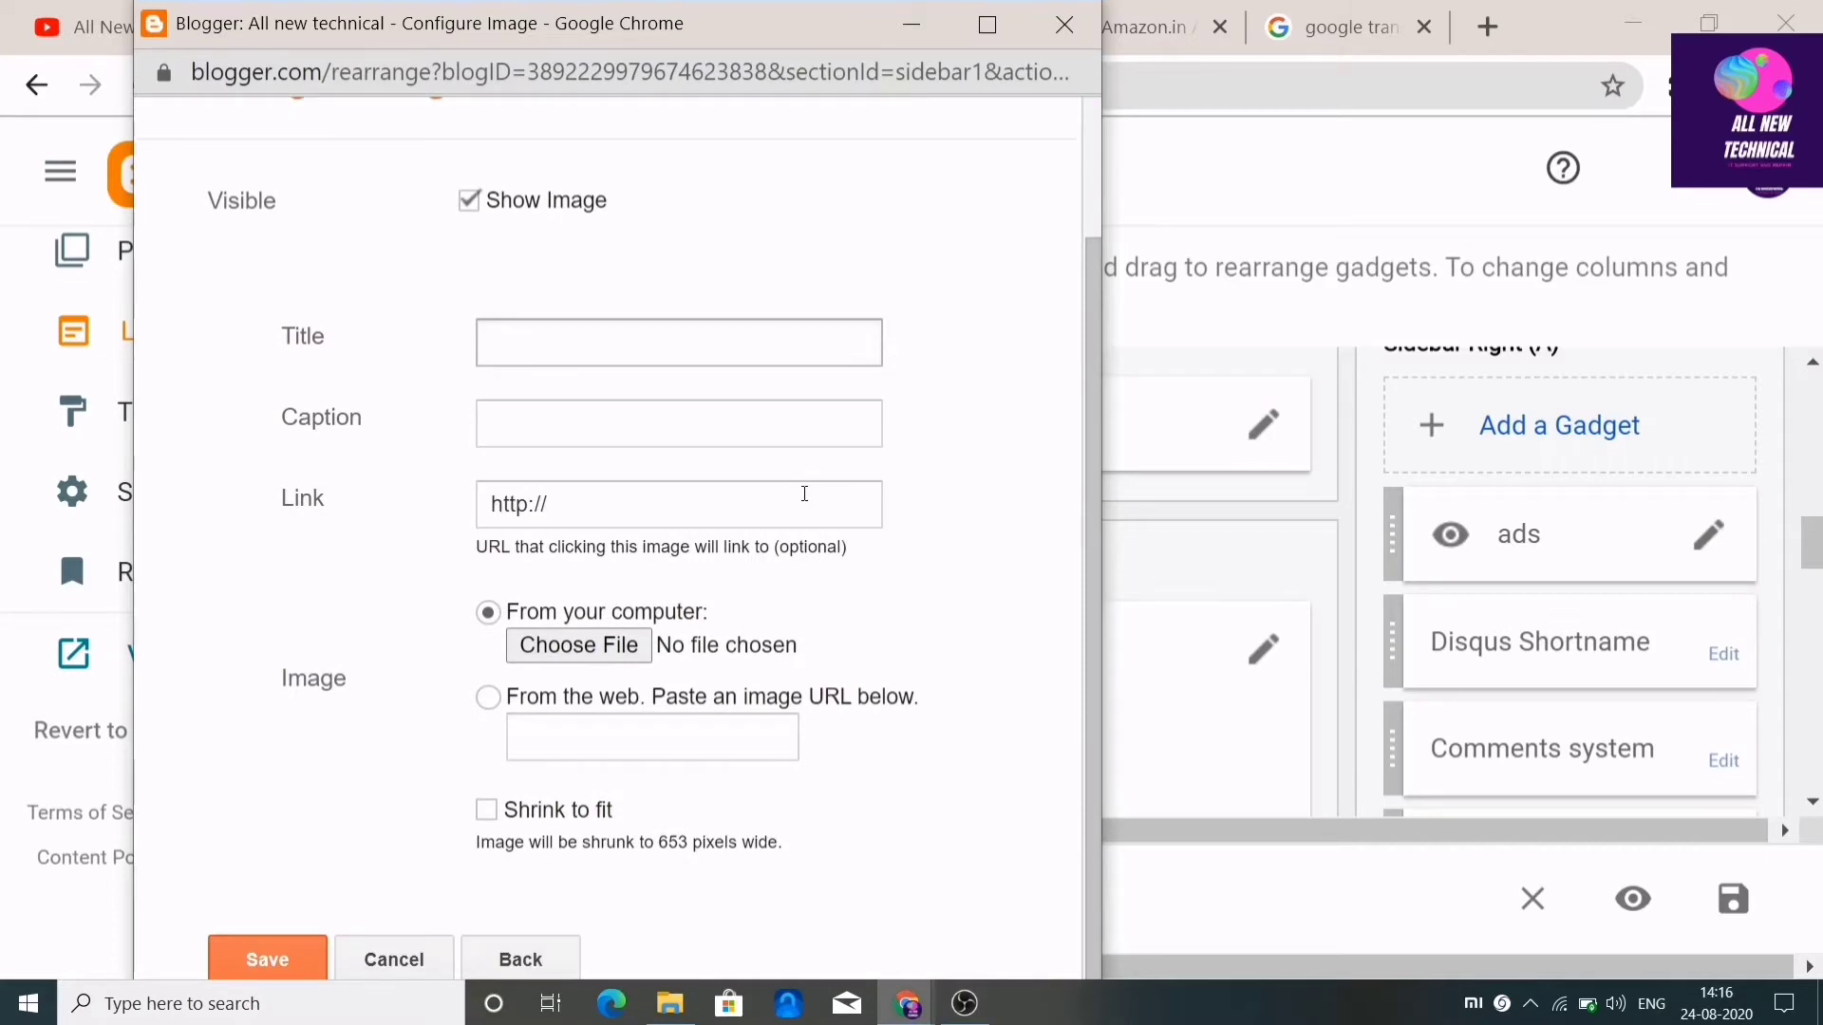
Upload Amazon_Audible_300x250 from the amazon folder as the Image gadget's picture and check the gadget's remaining settings
{"action": "left_click", "coordinate": [594, 646]}
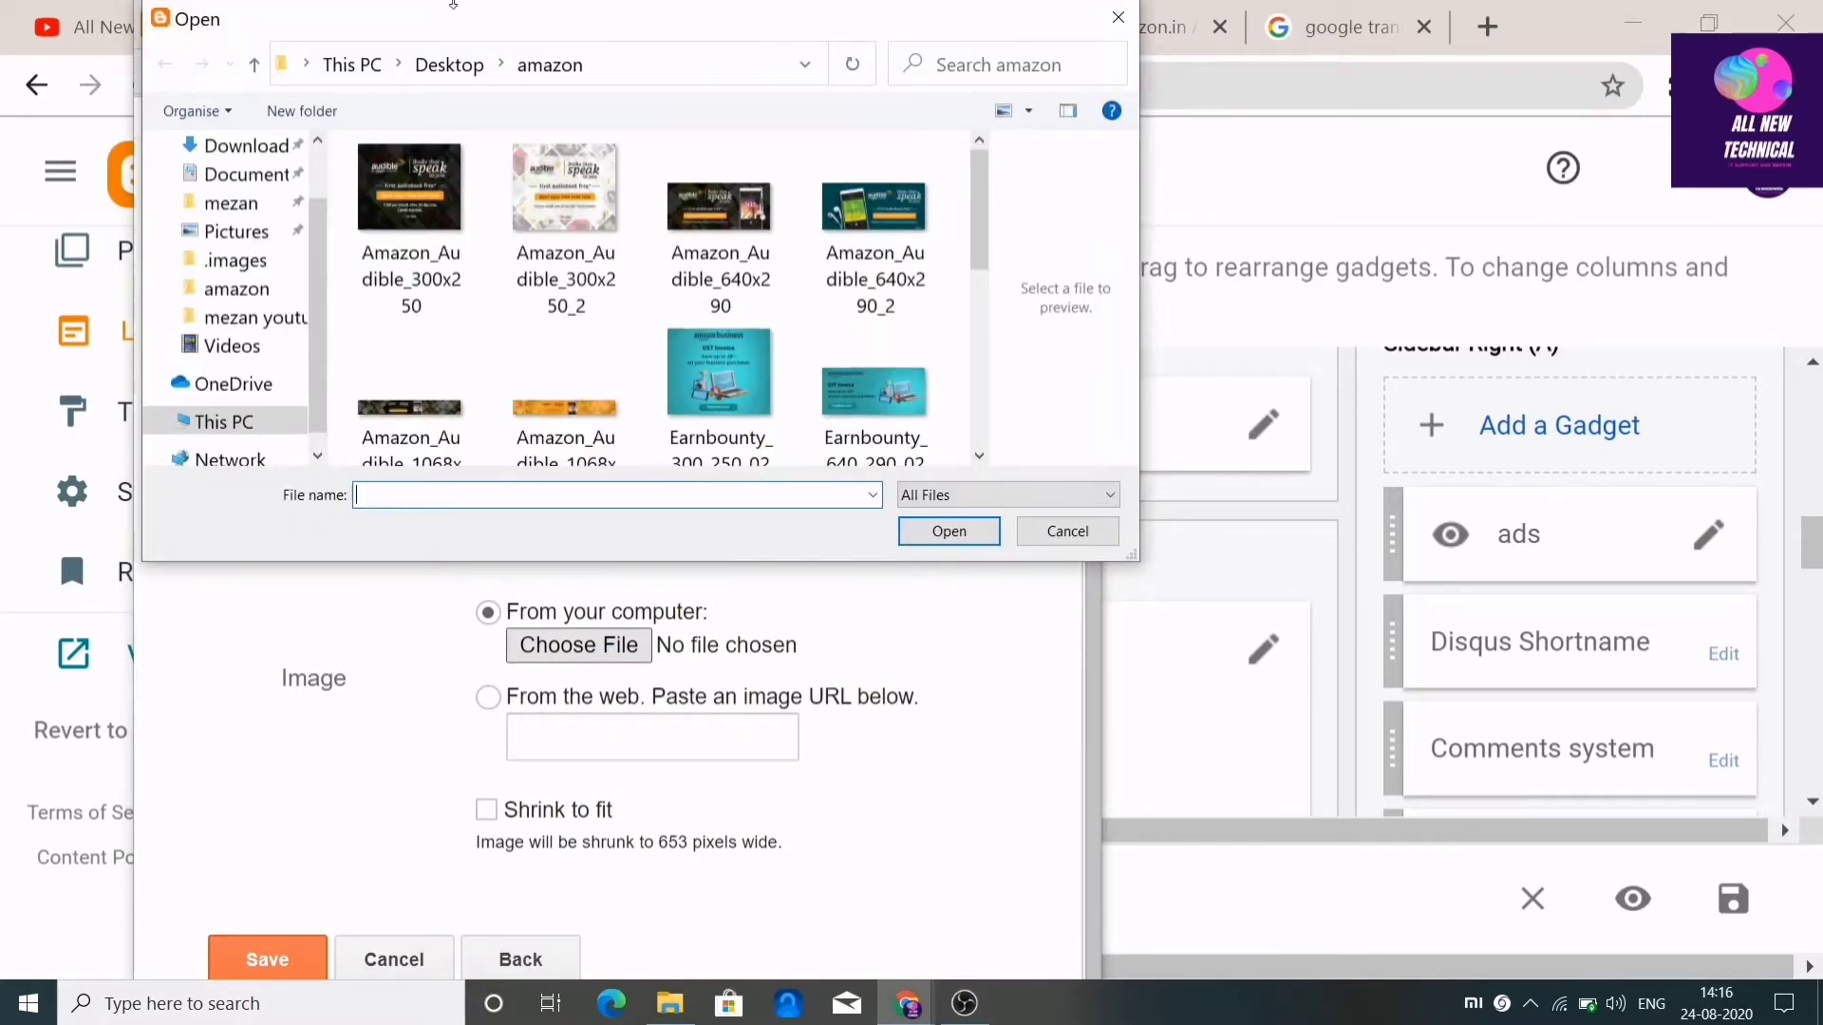
{"action": "left_click", "coordinate": [410, 195]}
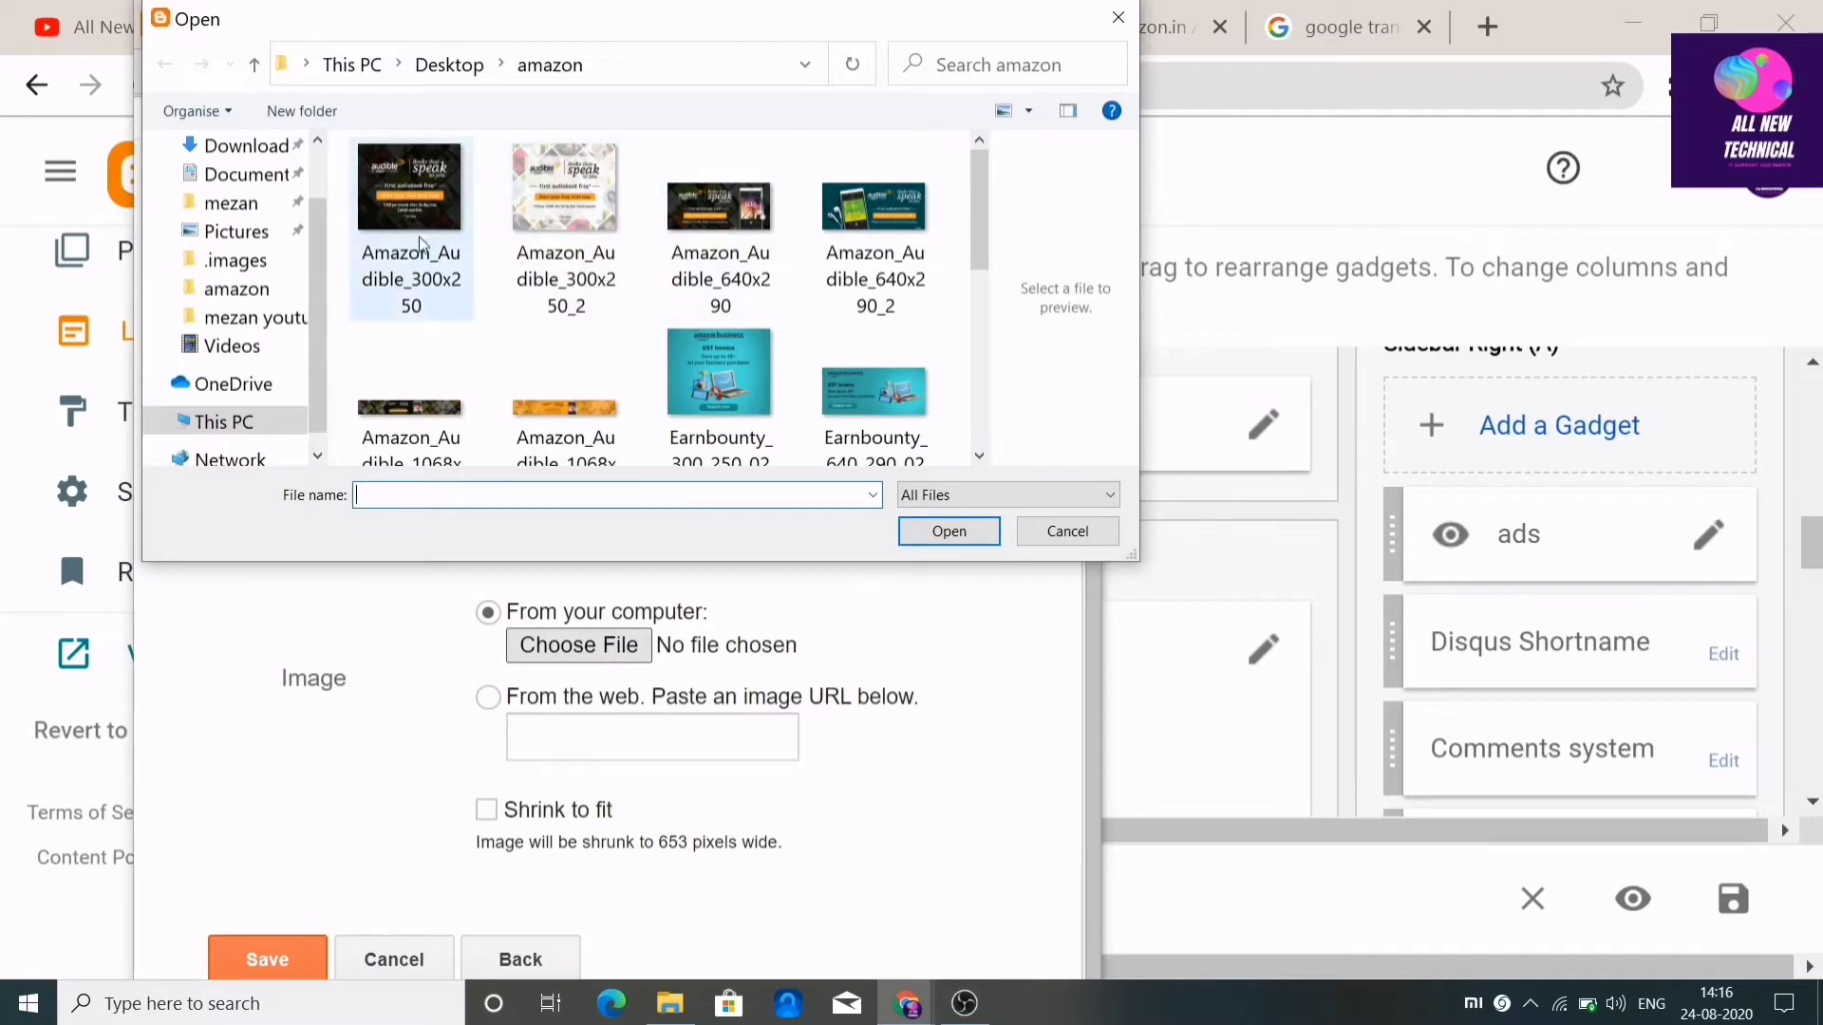
{"action": "left_click", "coordinate": [932, 534]}
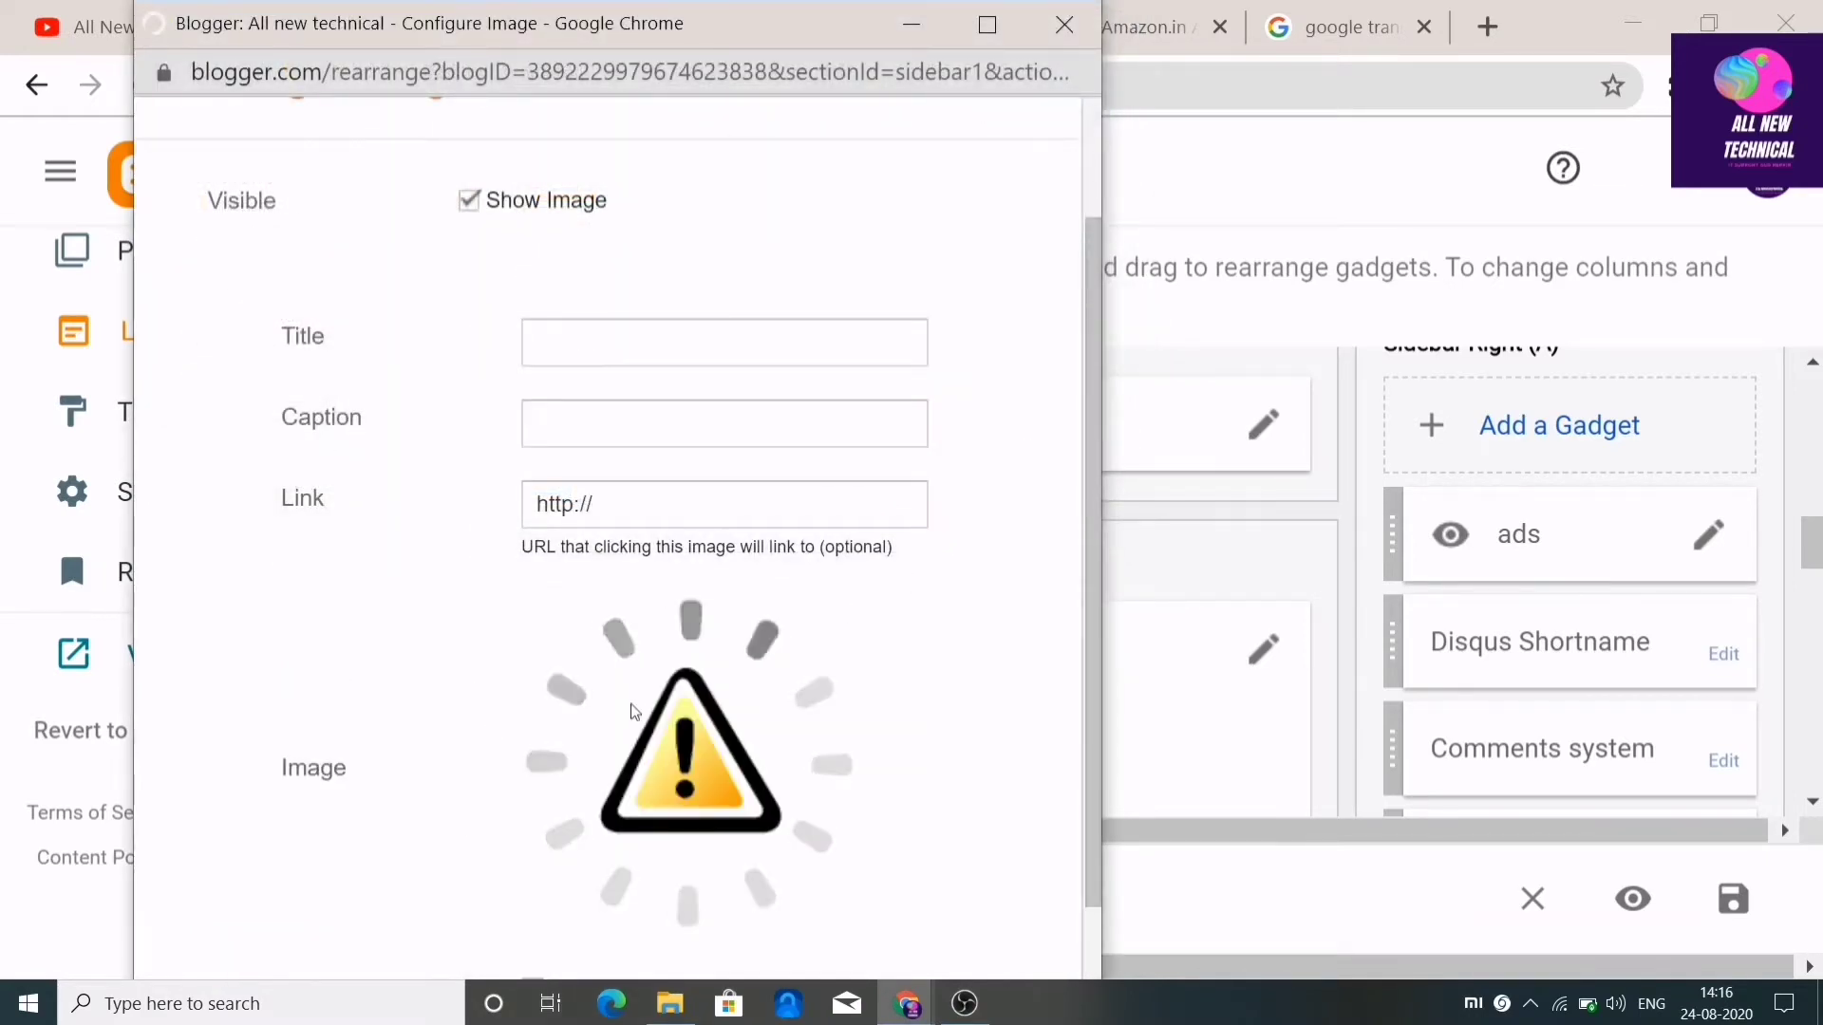
{"action": "scroll", "coordinate": [594, 705], "scroll_direction": "down", "scroll_amount": 2}
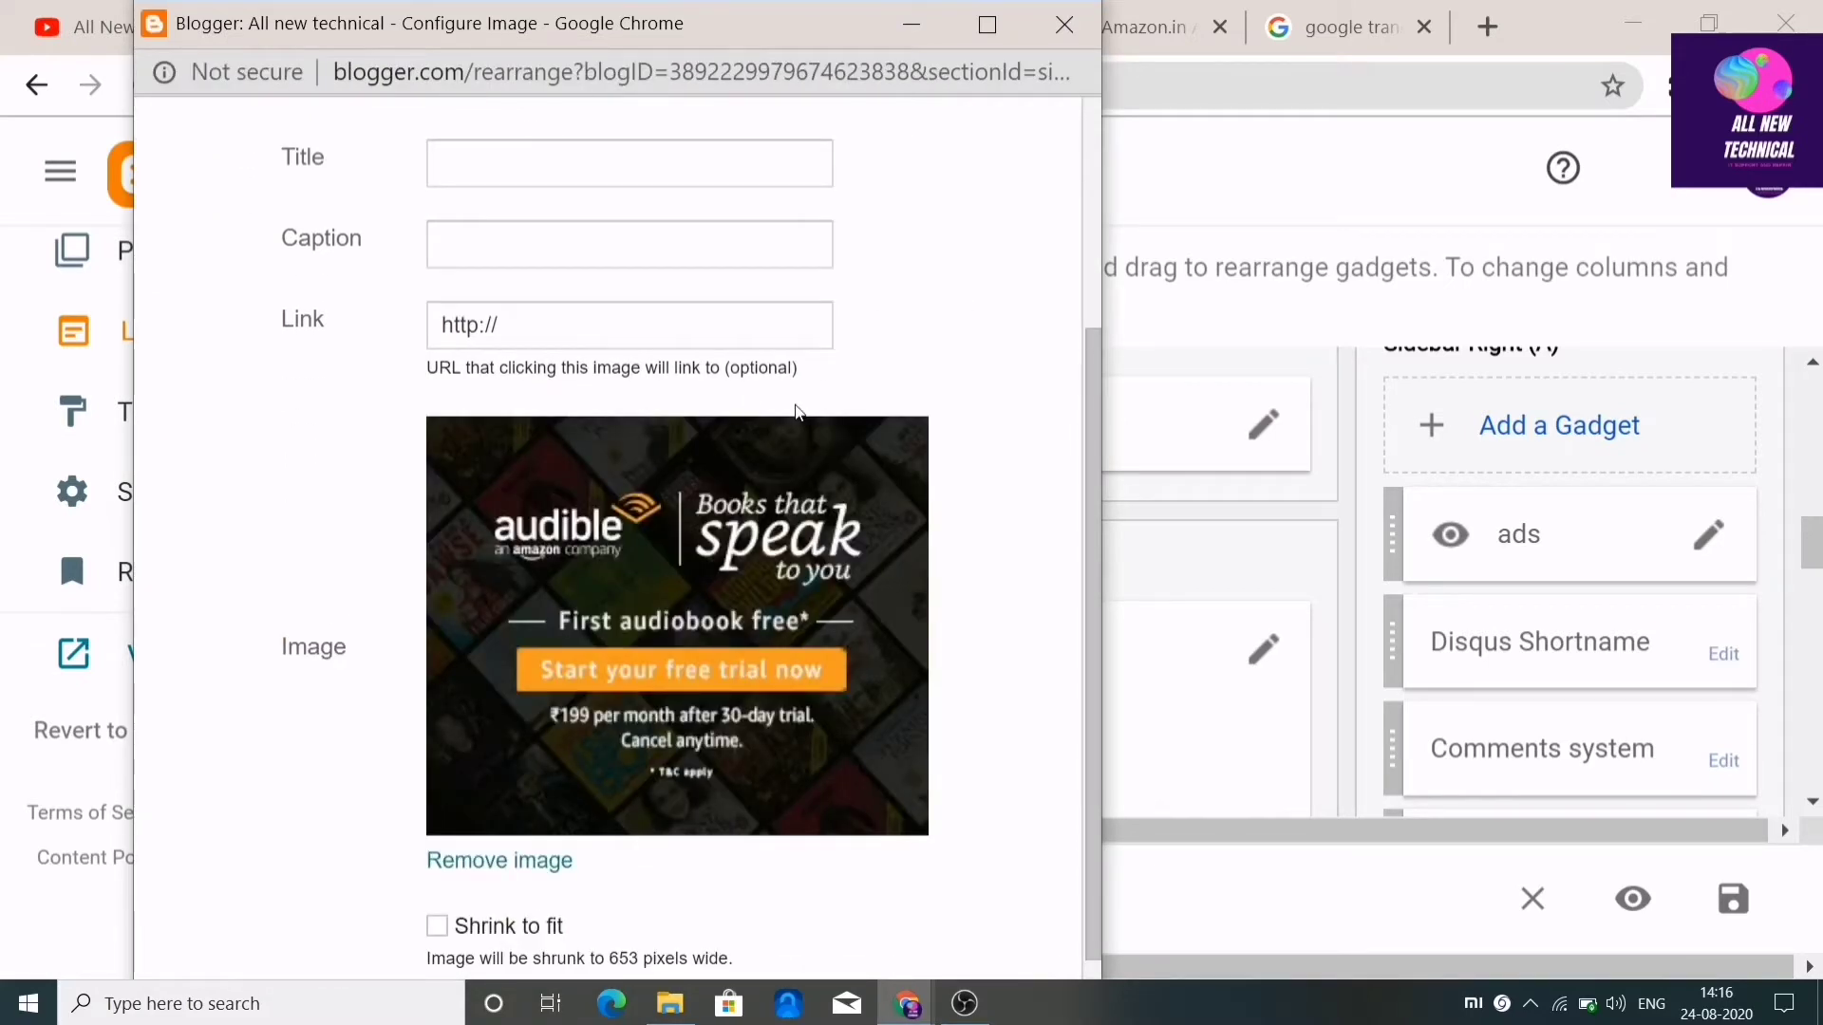
{"action": "scroll", "coordinate": [664, 512], "scroll_direction": "down", "scroll_amount": 1}
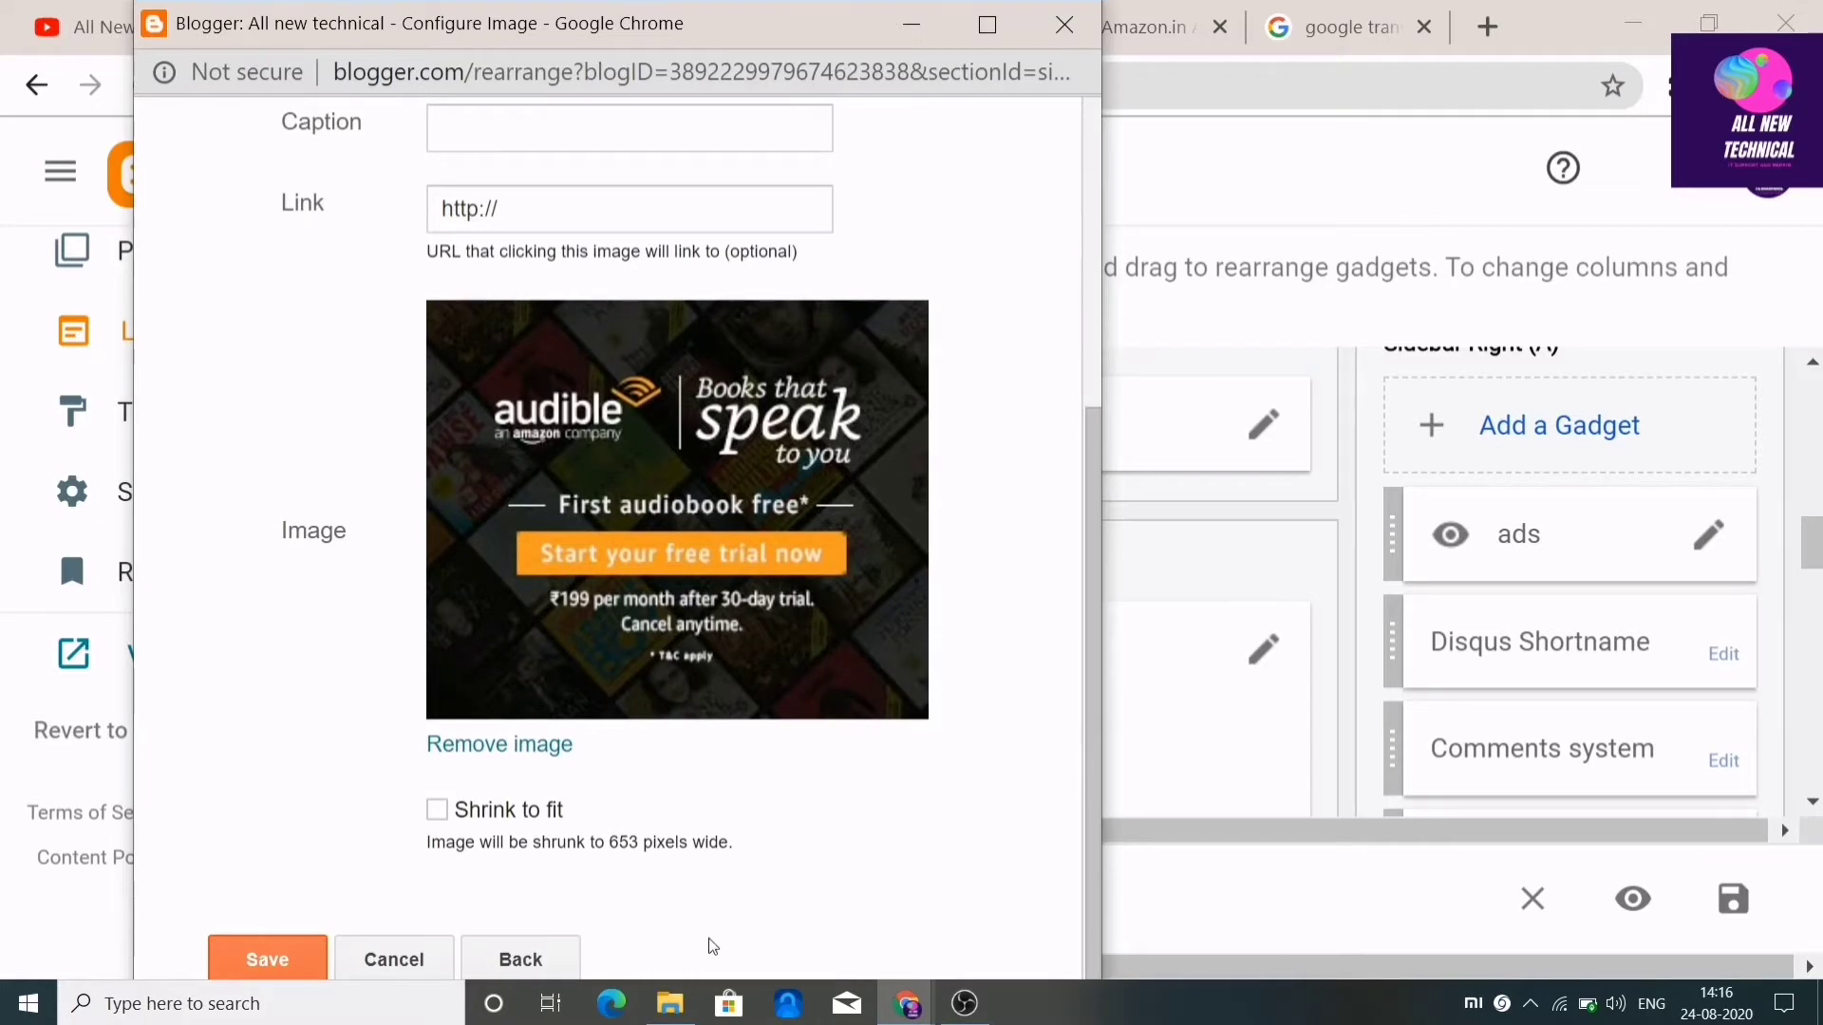
{"action": "scroll", "coordinate": [746, 854], "scroll_direction": "up", "scroll_amount": 3}
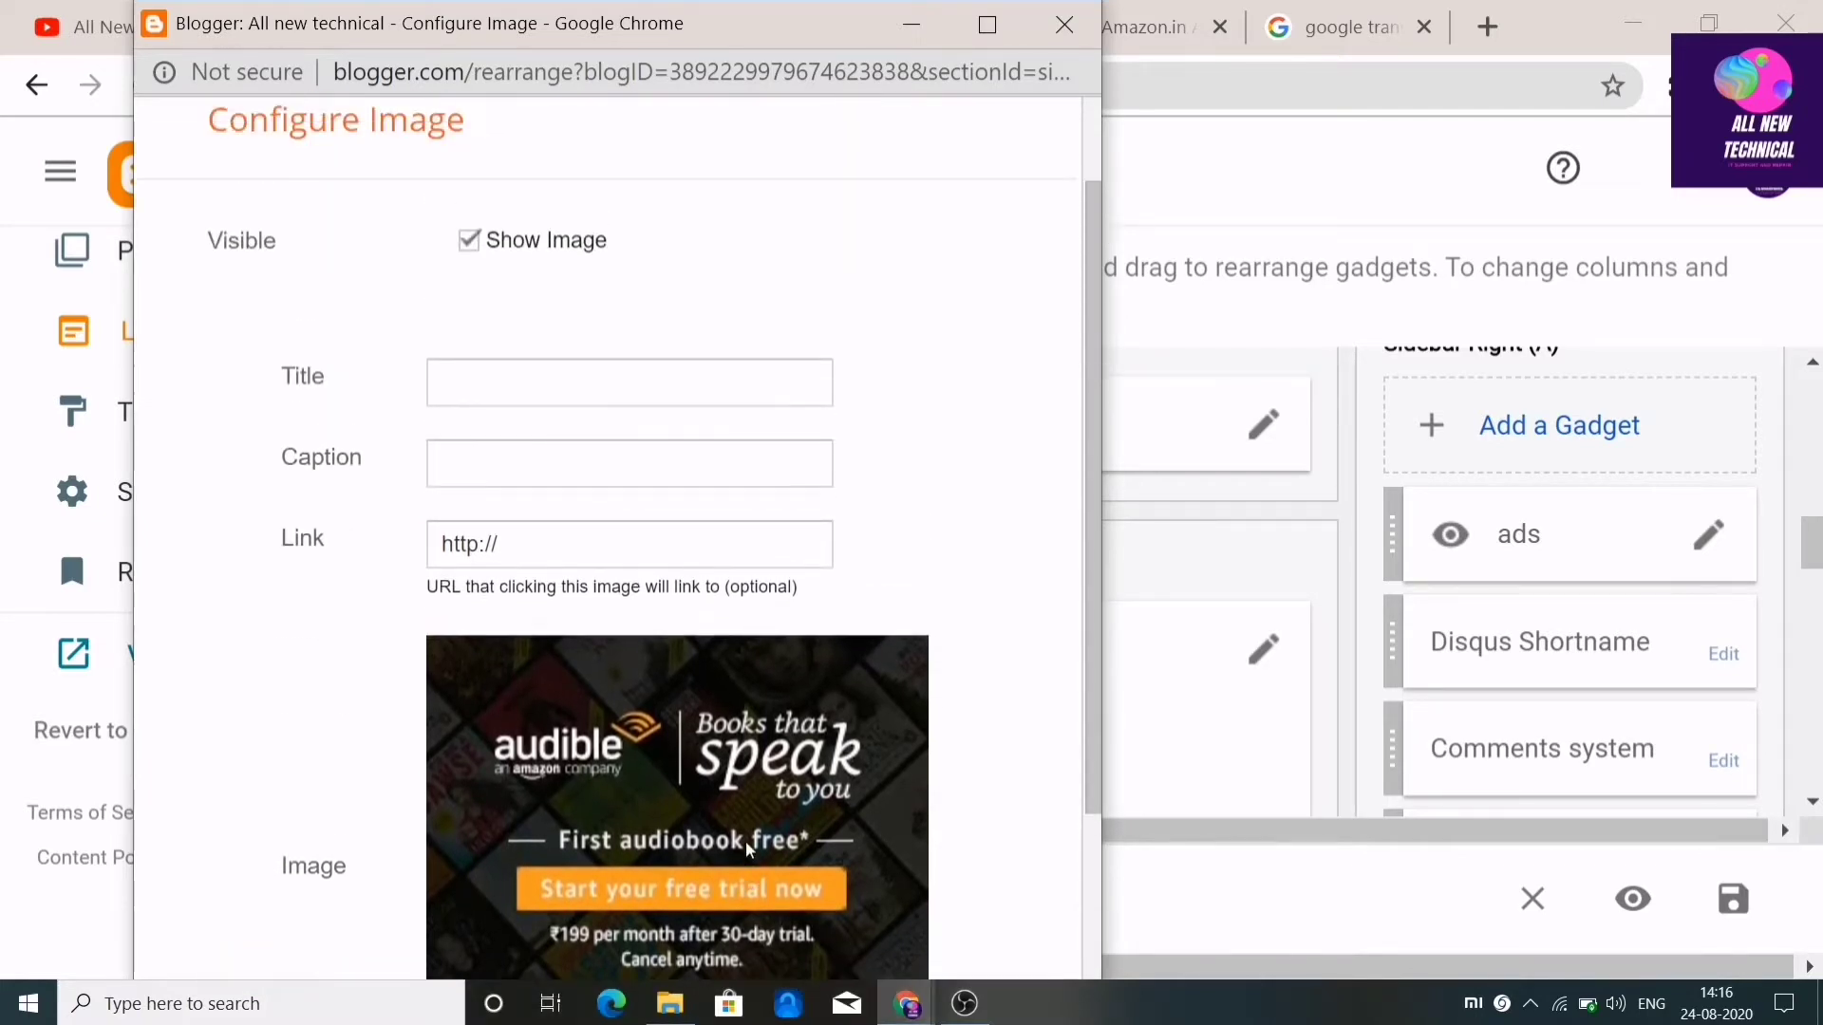
{"action": "scroll", "coordinate": [745, 841], "scroll_direction": "down", "scroll_amount": 1}
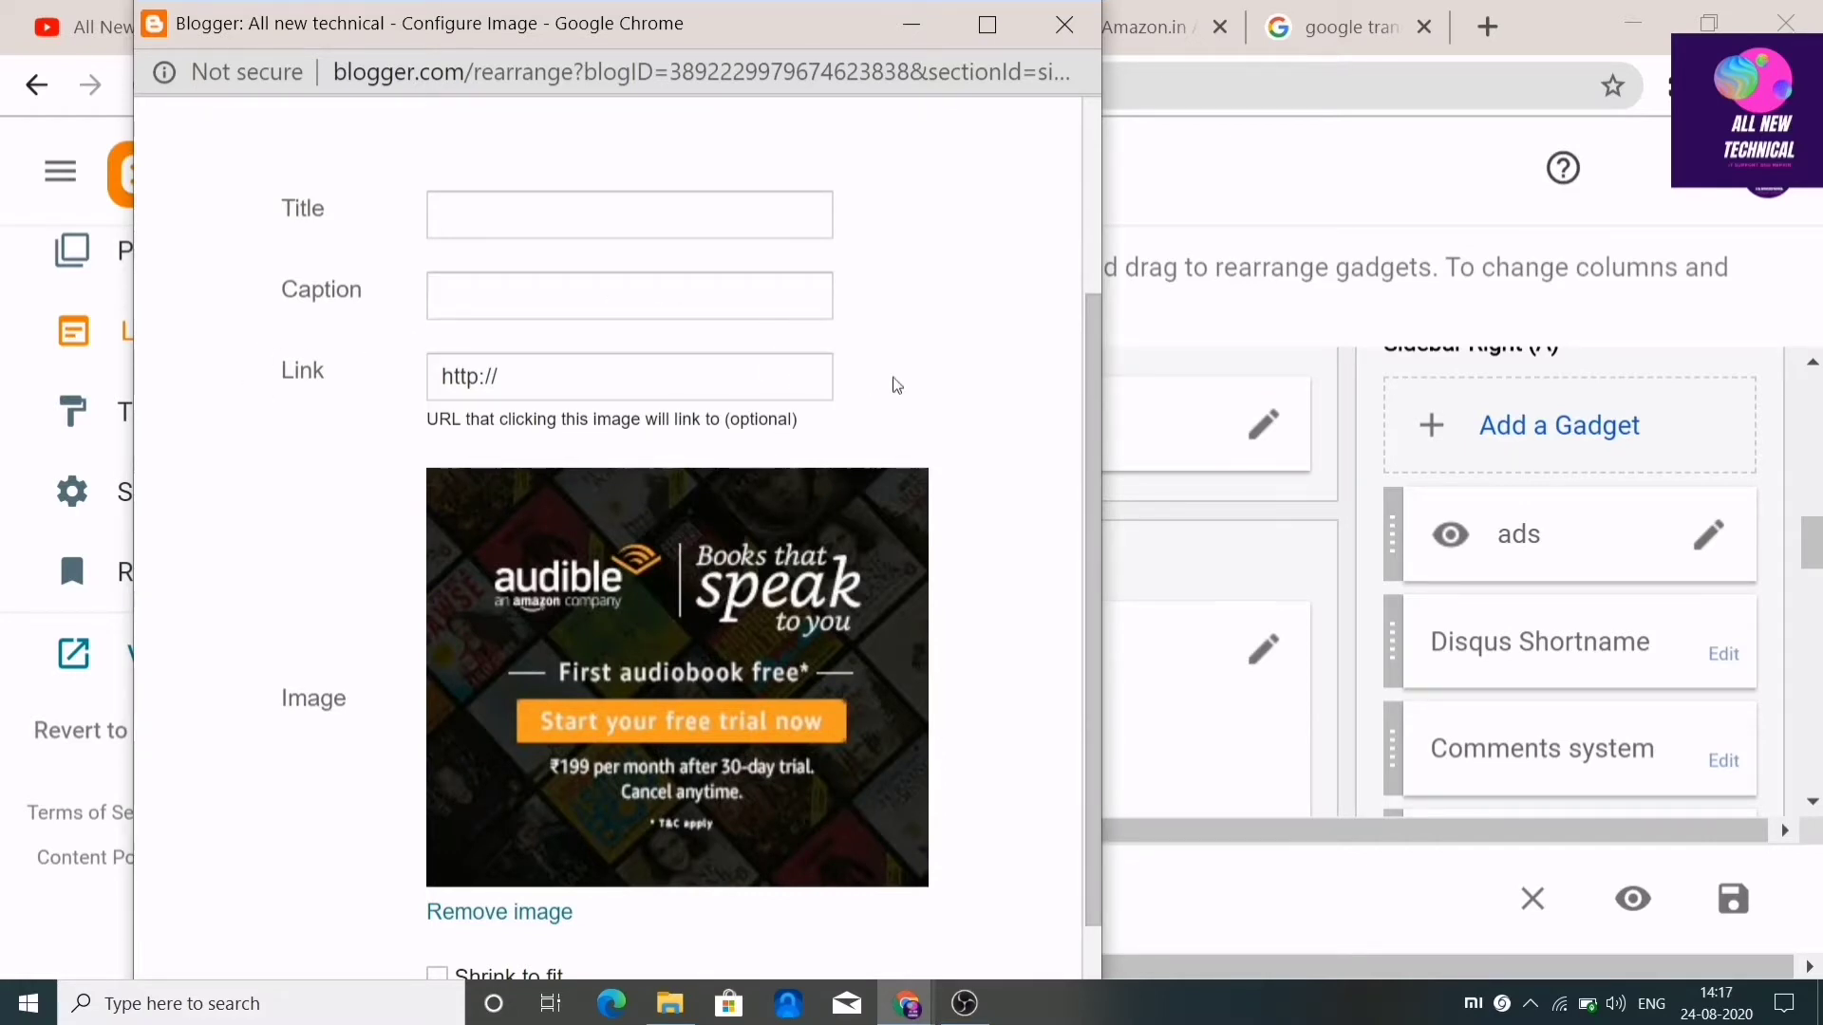
Minimize the Configure Image window and find the Audible bounty section on the Amazon Bounty Program page
{"action": "left_click", "coordinate": [911, 24]}
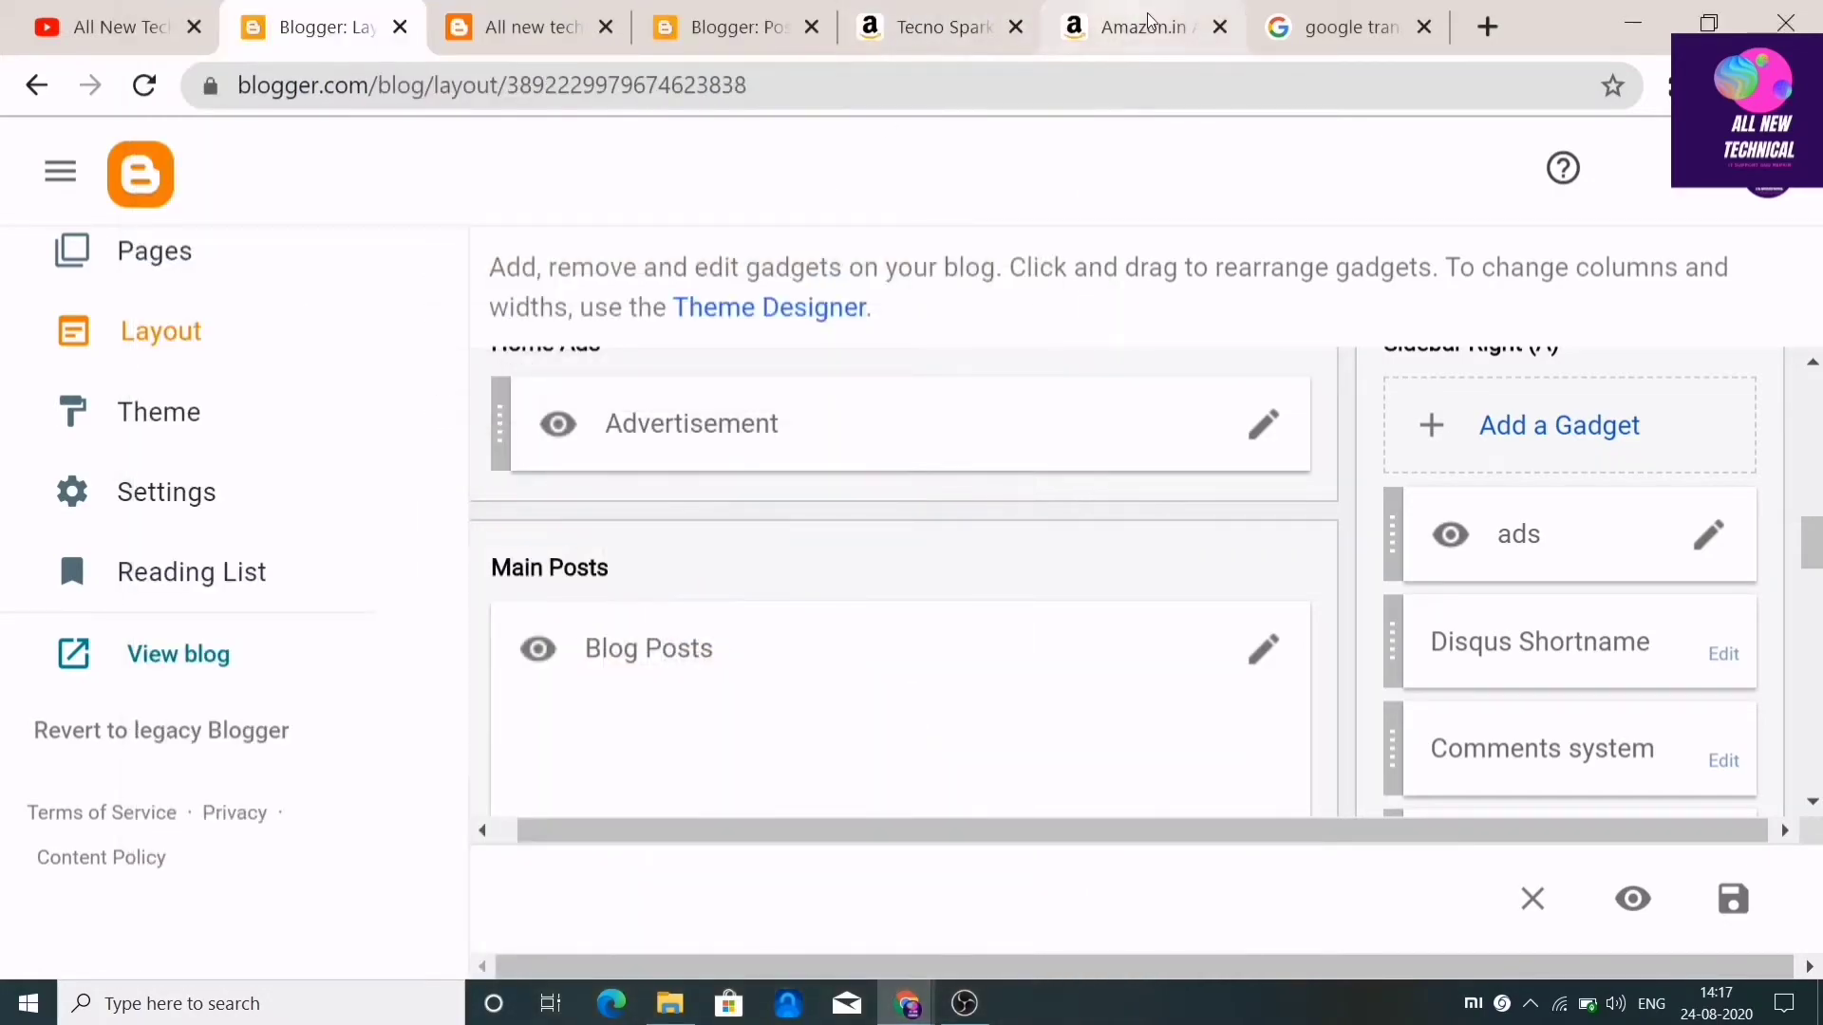
{"action": "left_click", "coordinate": [1148, 21]}
{"action": "scroll", "coordinate": [944, 466], "scroll_direction": "down", "scroll_amount": 2}
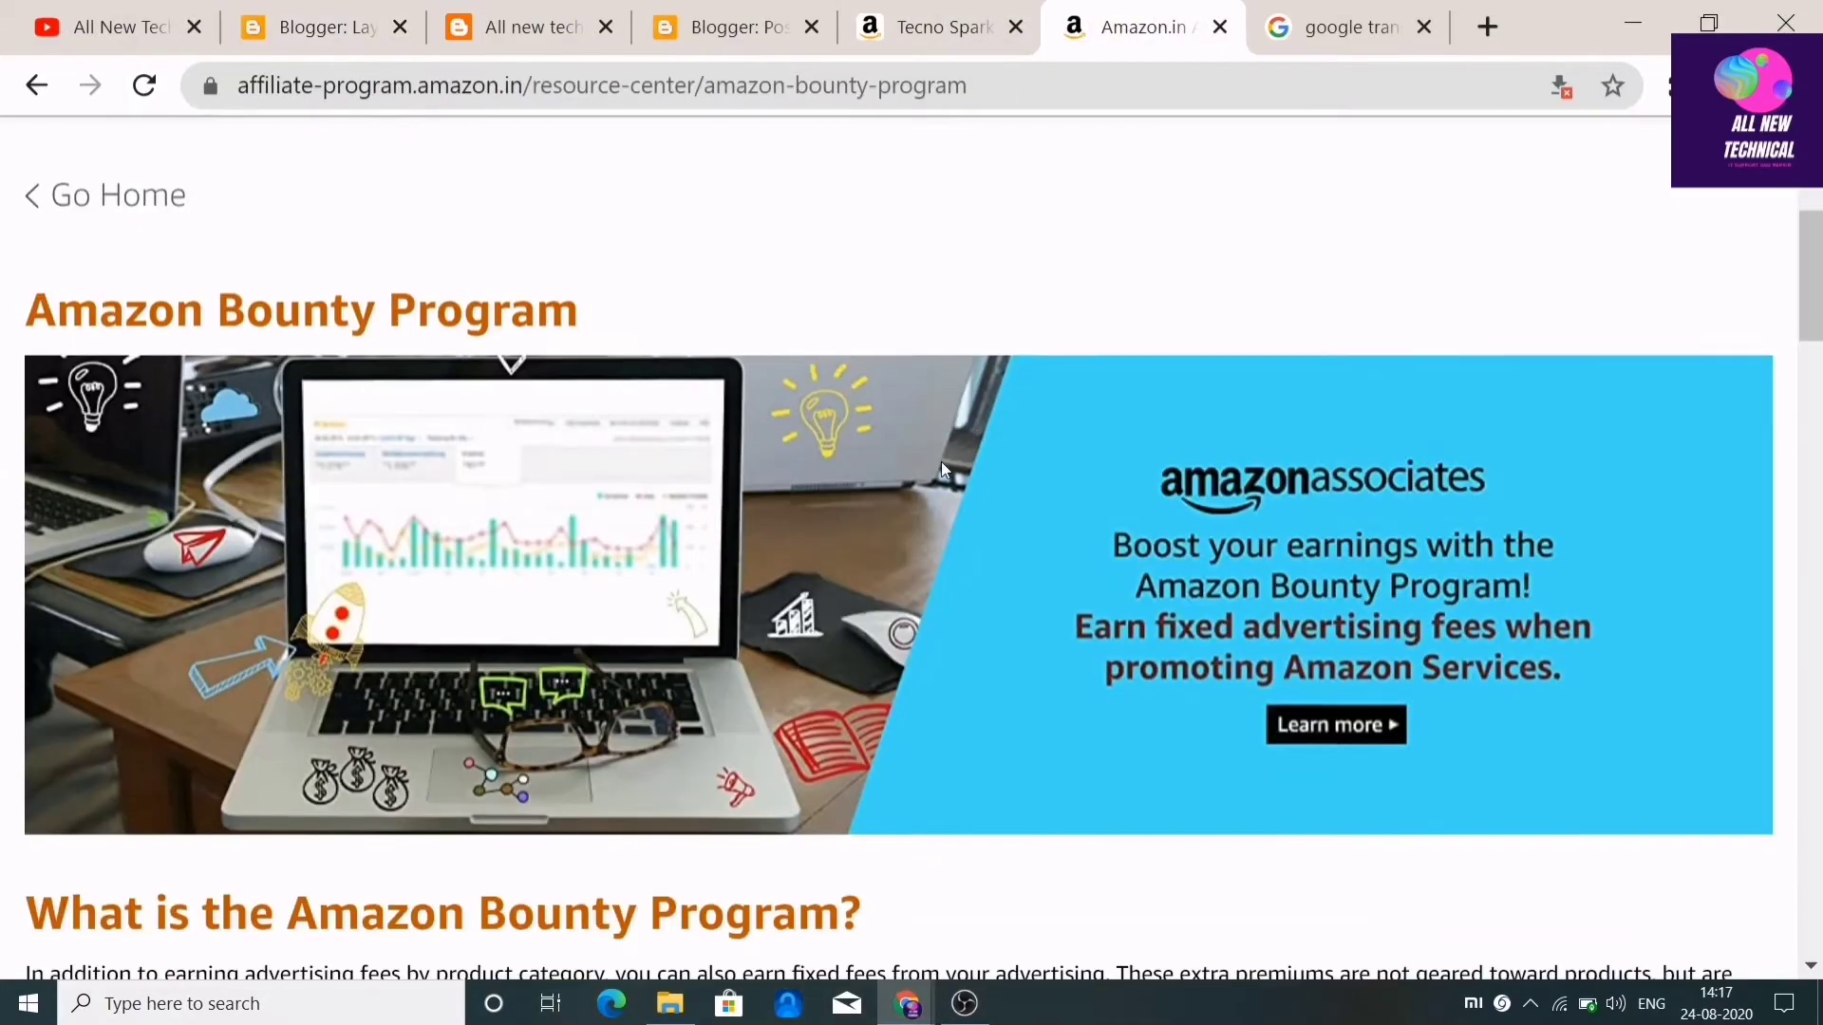
{"action": "scroll", "coordinate": [945, 465], "scroll_direction": "down", "scroll_amount": 20}
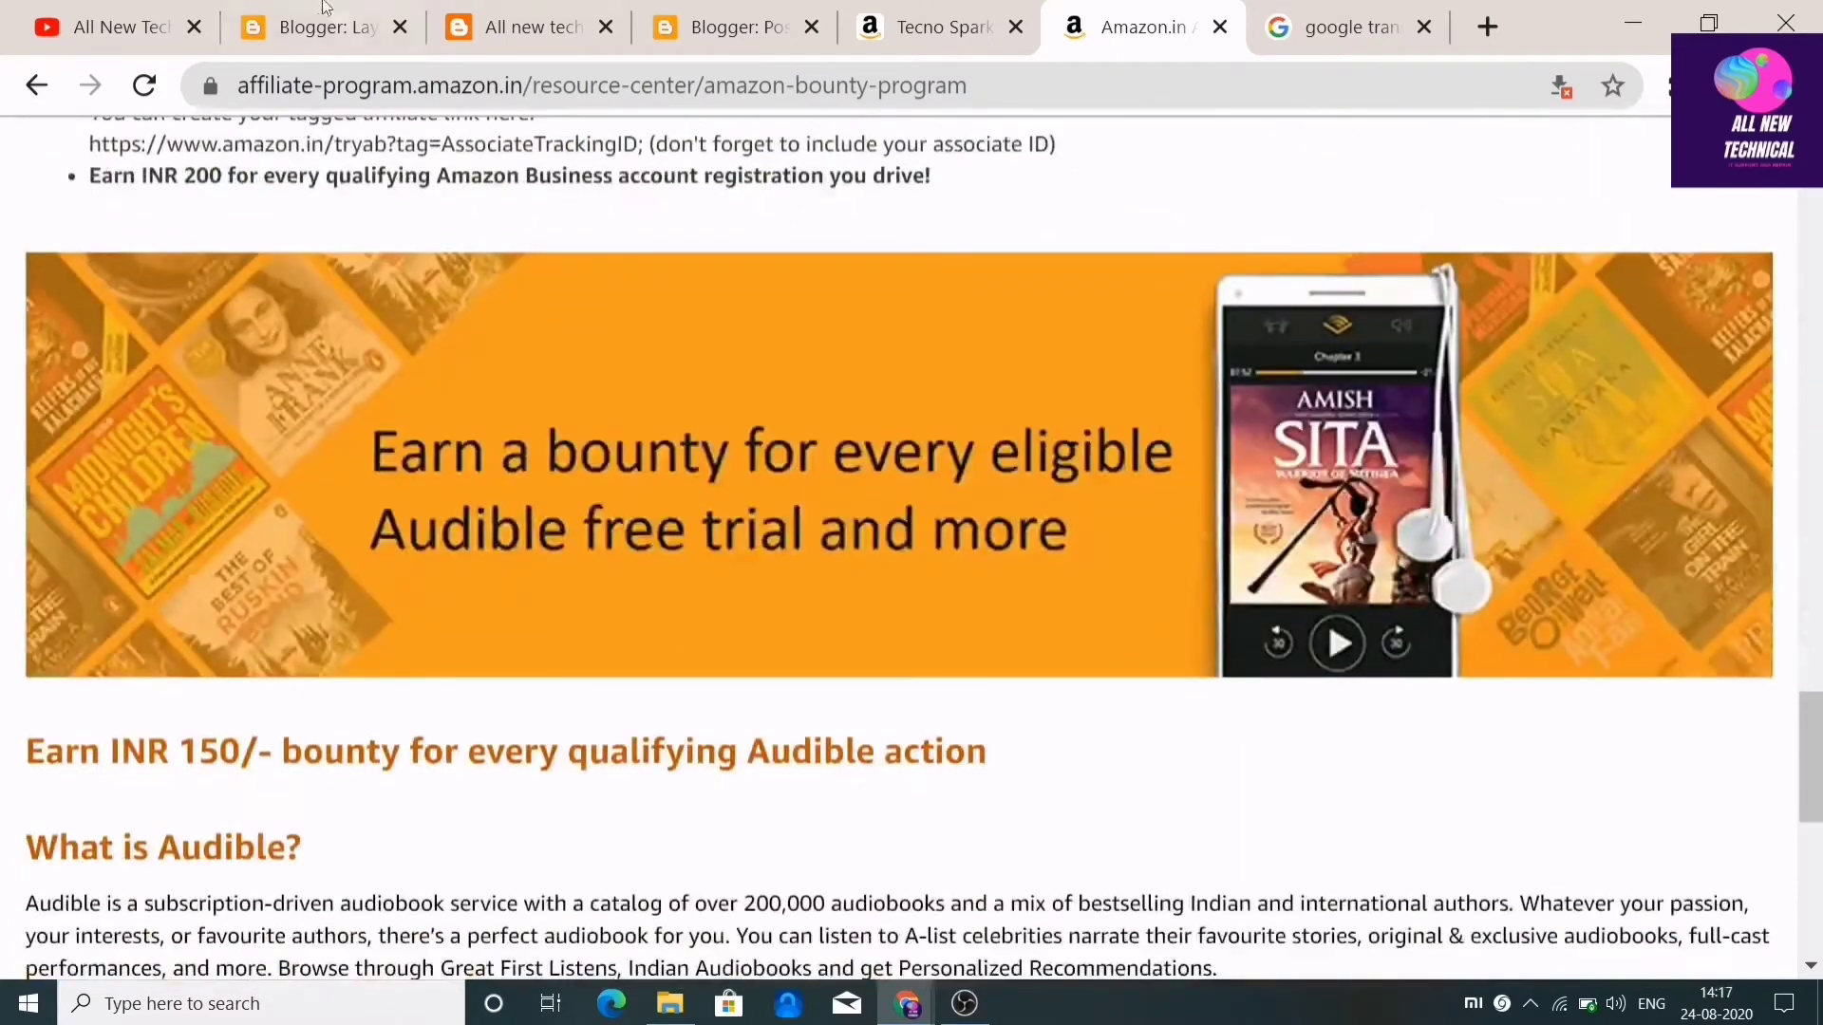
{"action": "left_click", "coordinate": [348, 19]}
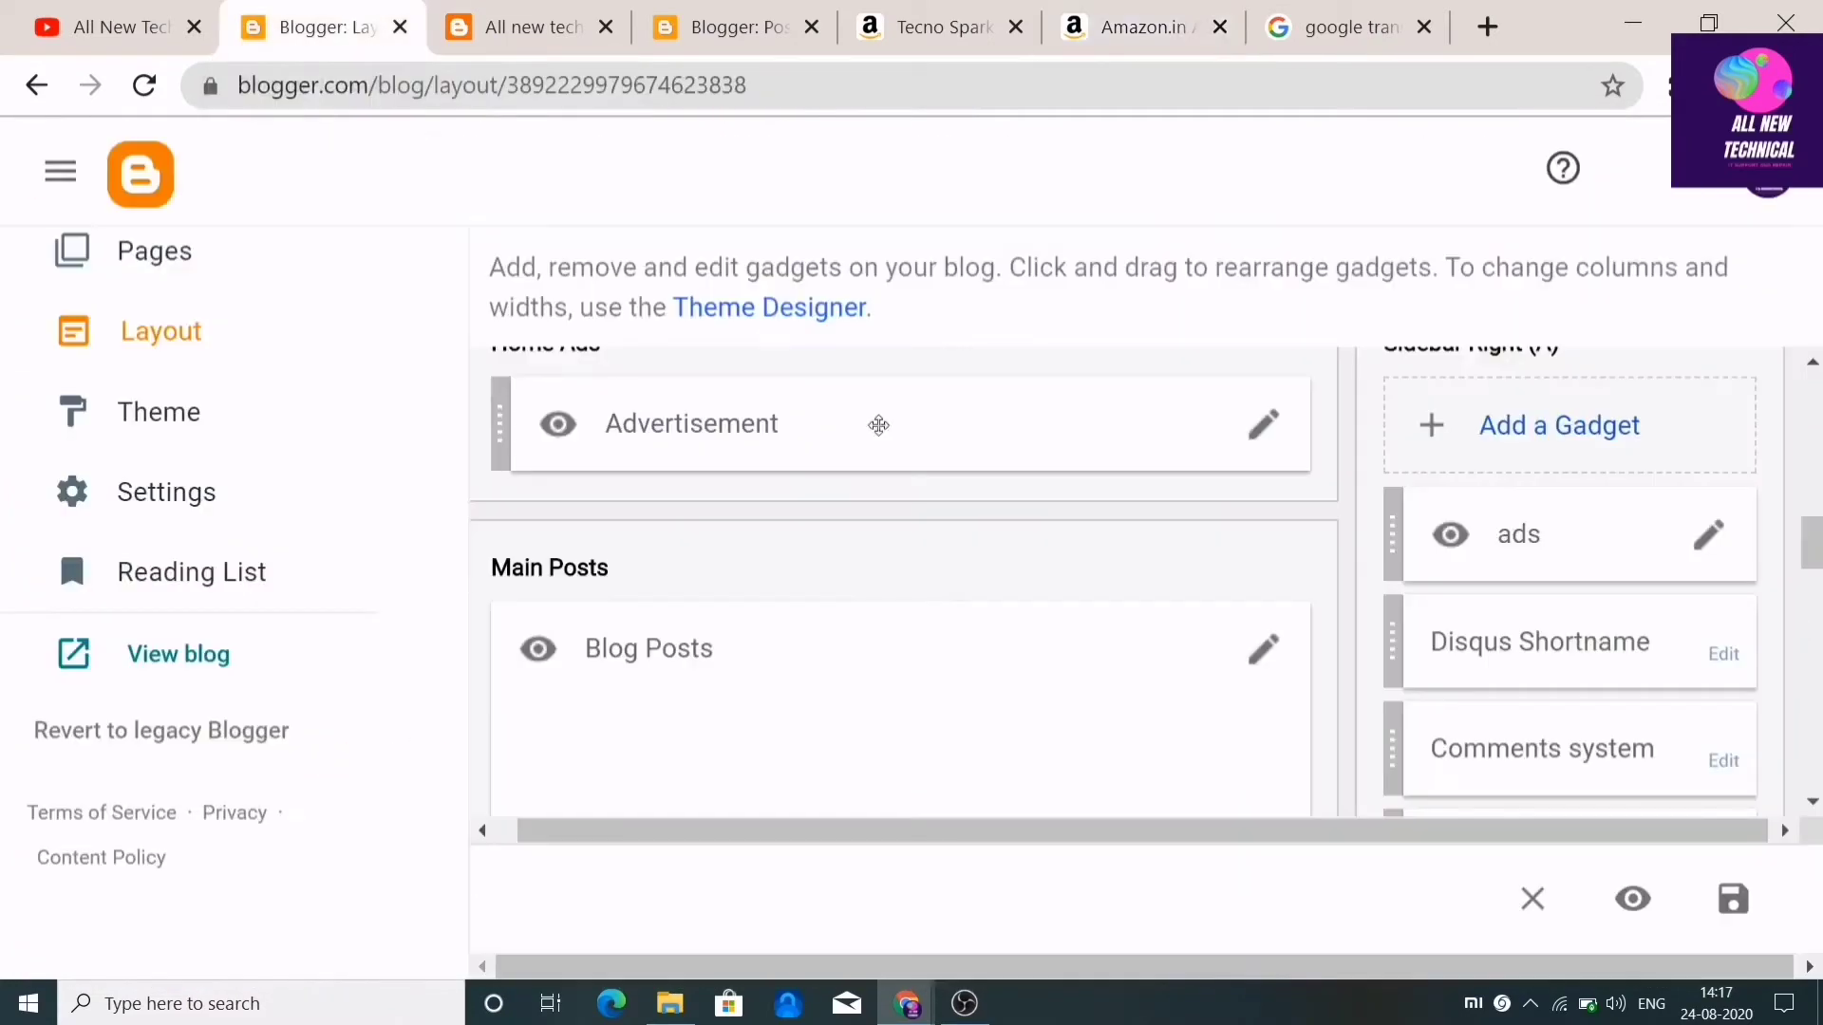
{"action": "mouse_move", "coordinate": [931, 1002]}
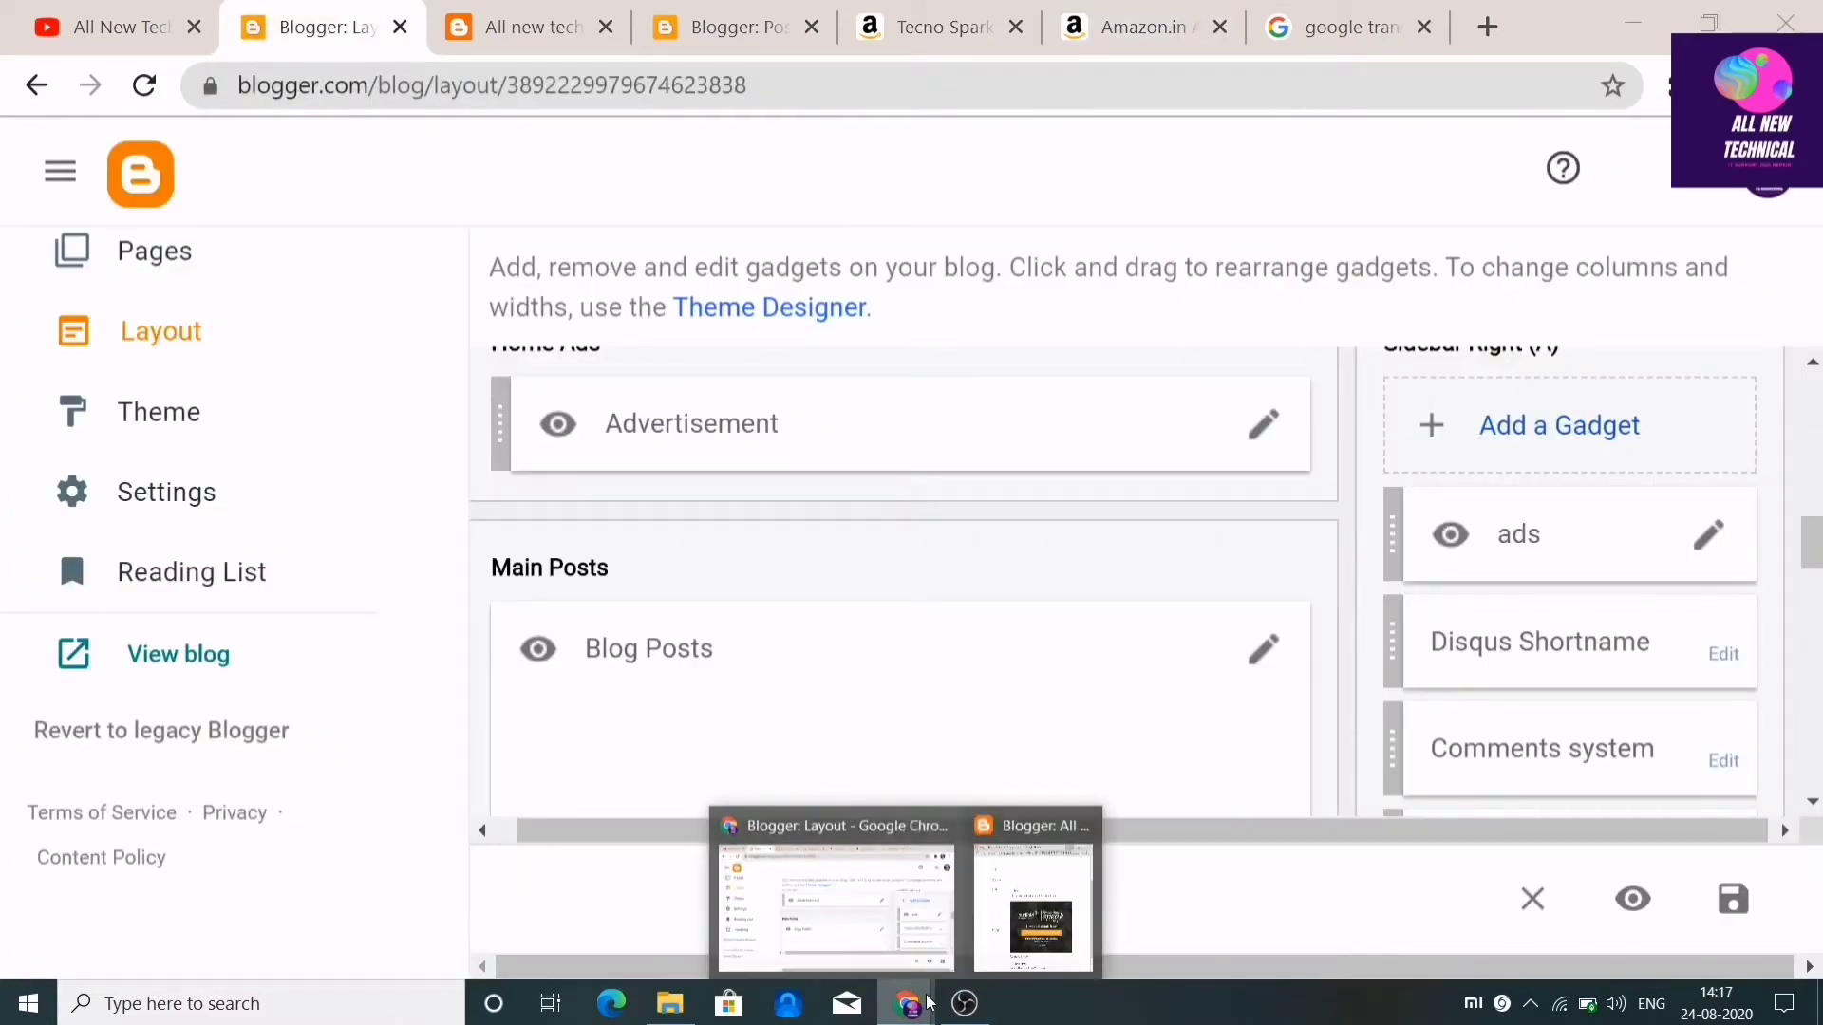
{"action": "left_click", "coordinate": [1046, 931]}
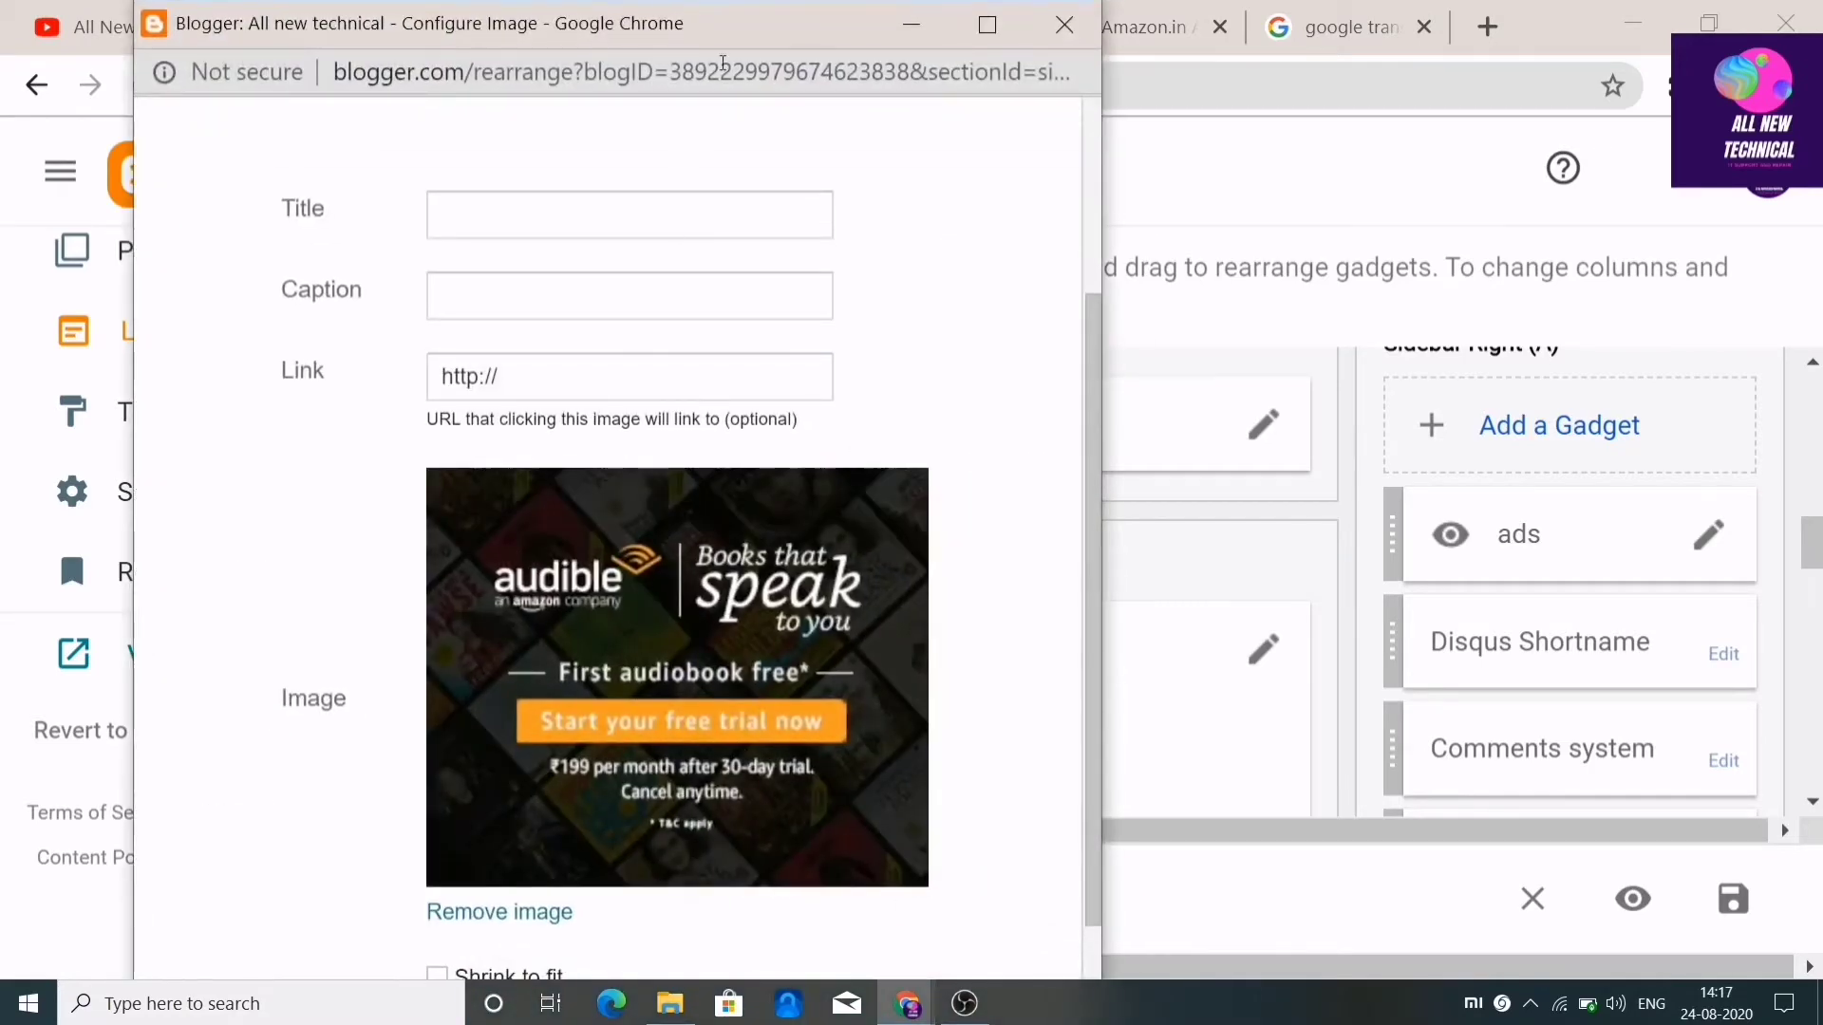
{"action": "left_click", "coordinate": [923, 61]}
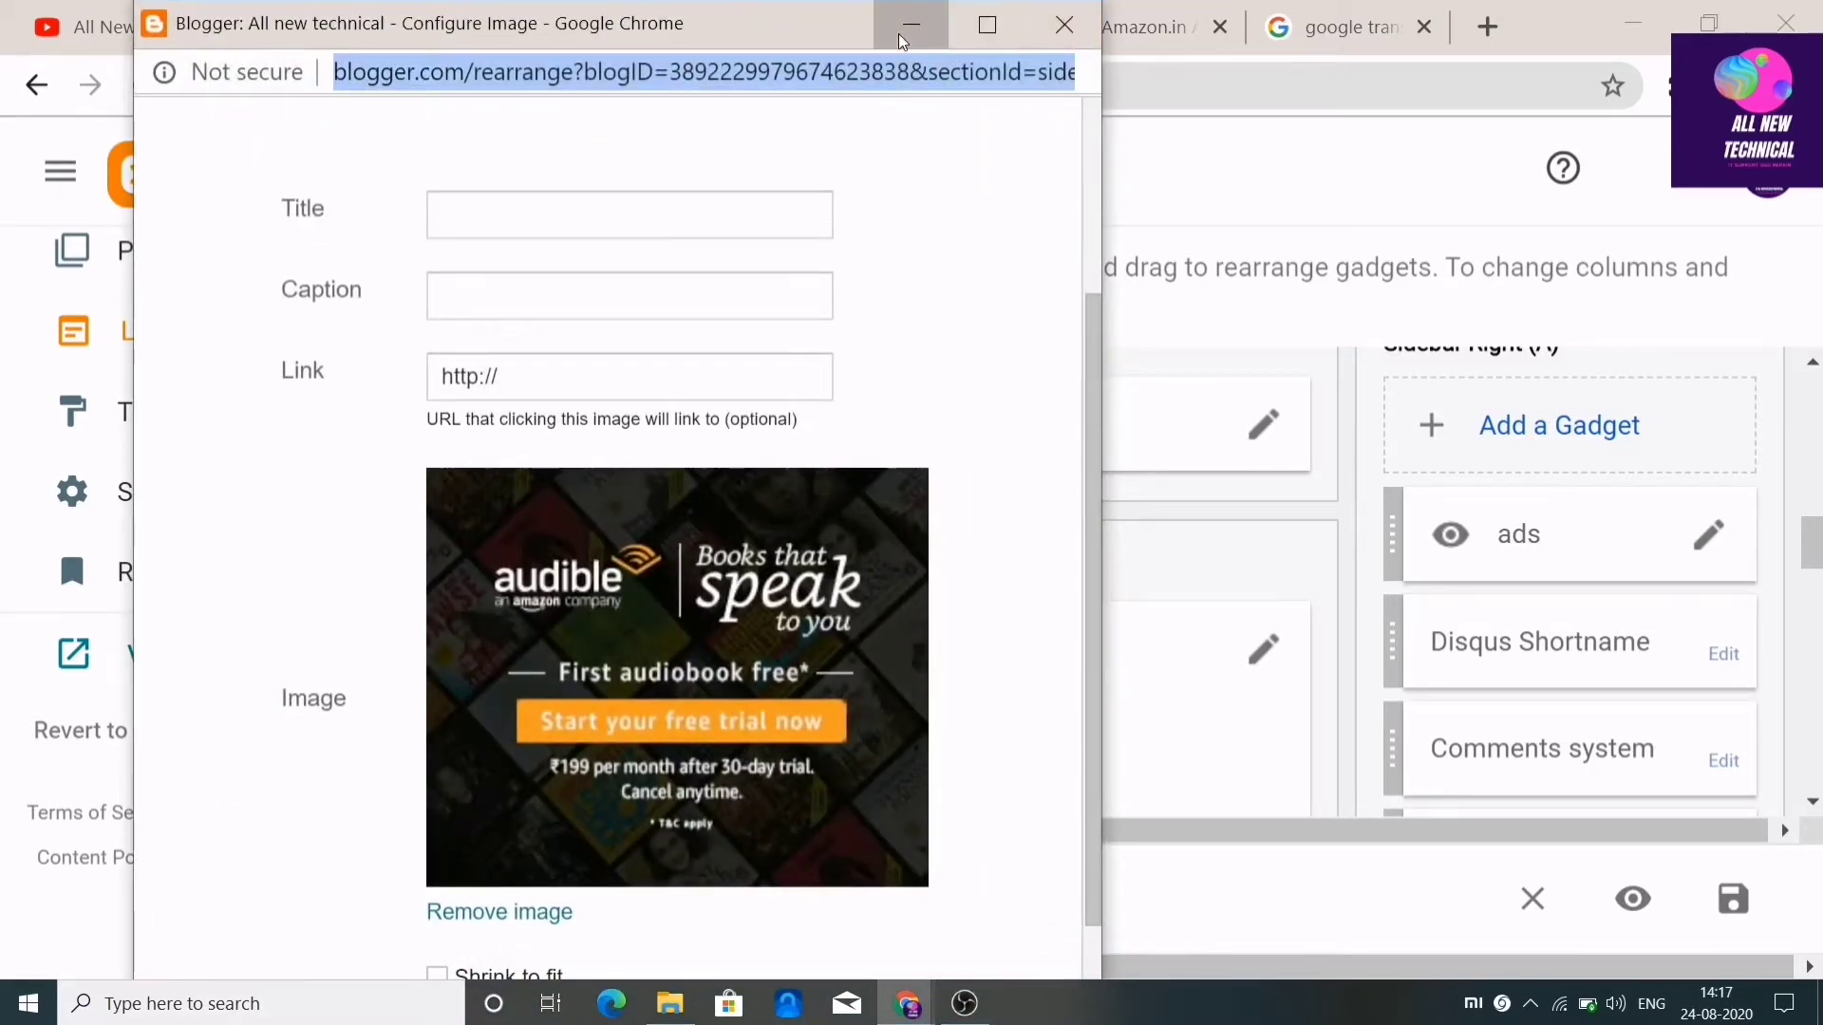
{"action": "left_click", "coordinate": [911, 24]}
Copy the tagged affiliate link from the "How can you earn on the Audible Bounty?" section of the Amazon Bounty Program page
{"action": "left_click", "coordinate": [1130, 27]}
{"action": "scroll", "coordinate": [903, 602], "scroll_direction": "down", "scroll_amount": 3}
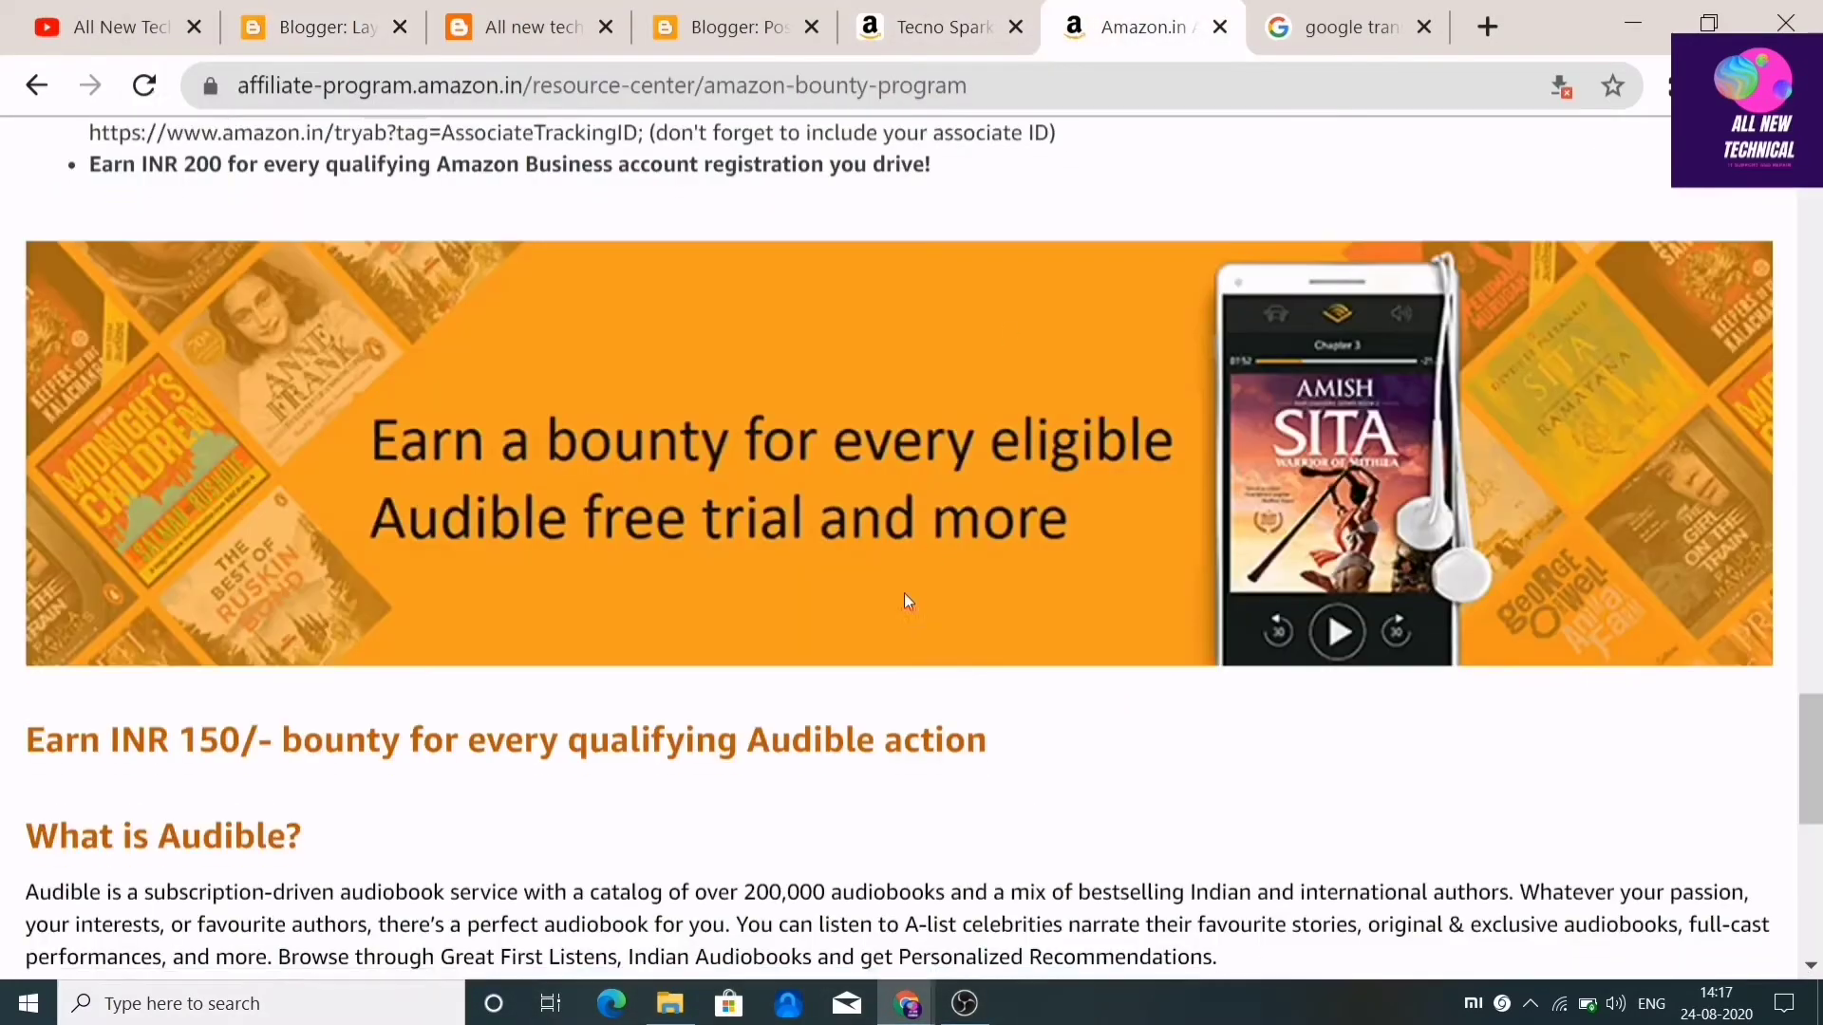
{"action": "scroll", "coordinate": [707, 944], "scroll_direction": "up", "scroll_amount": 3}
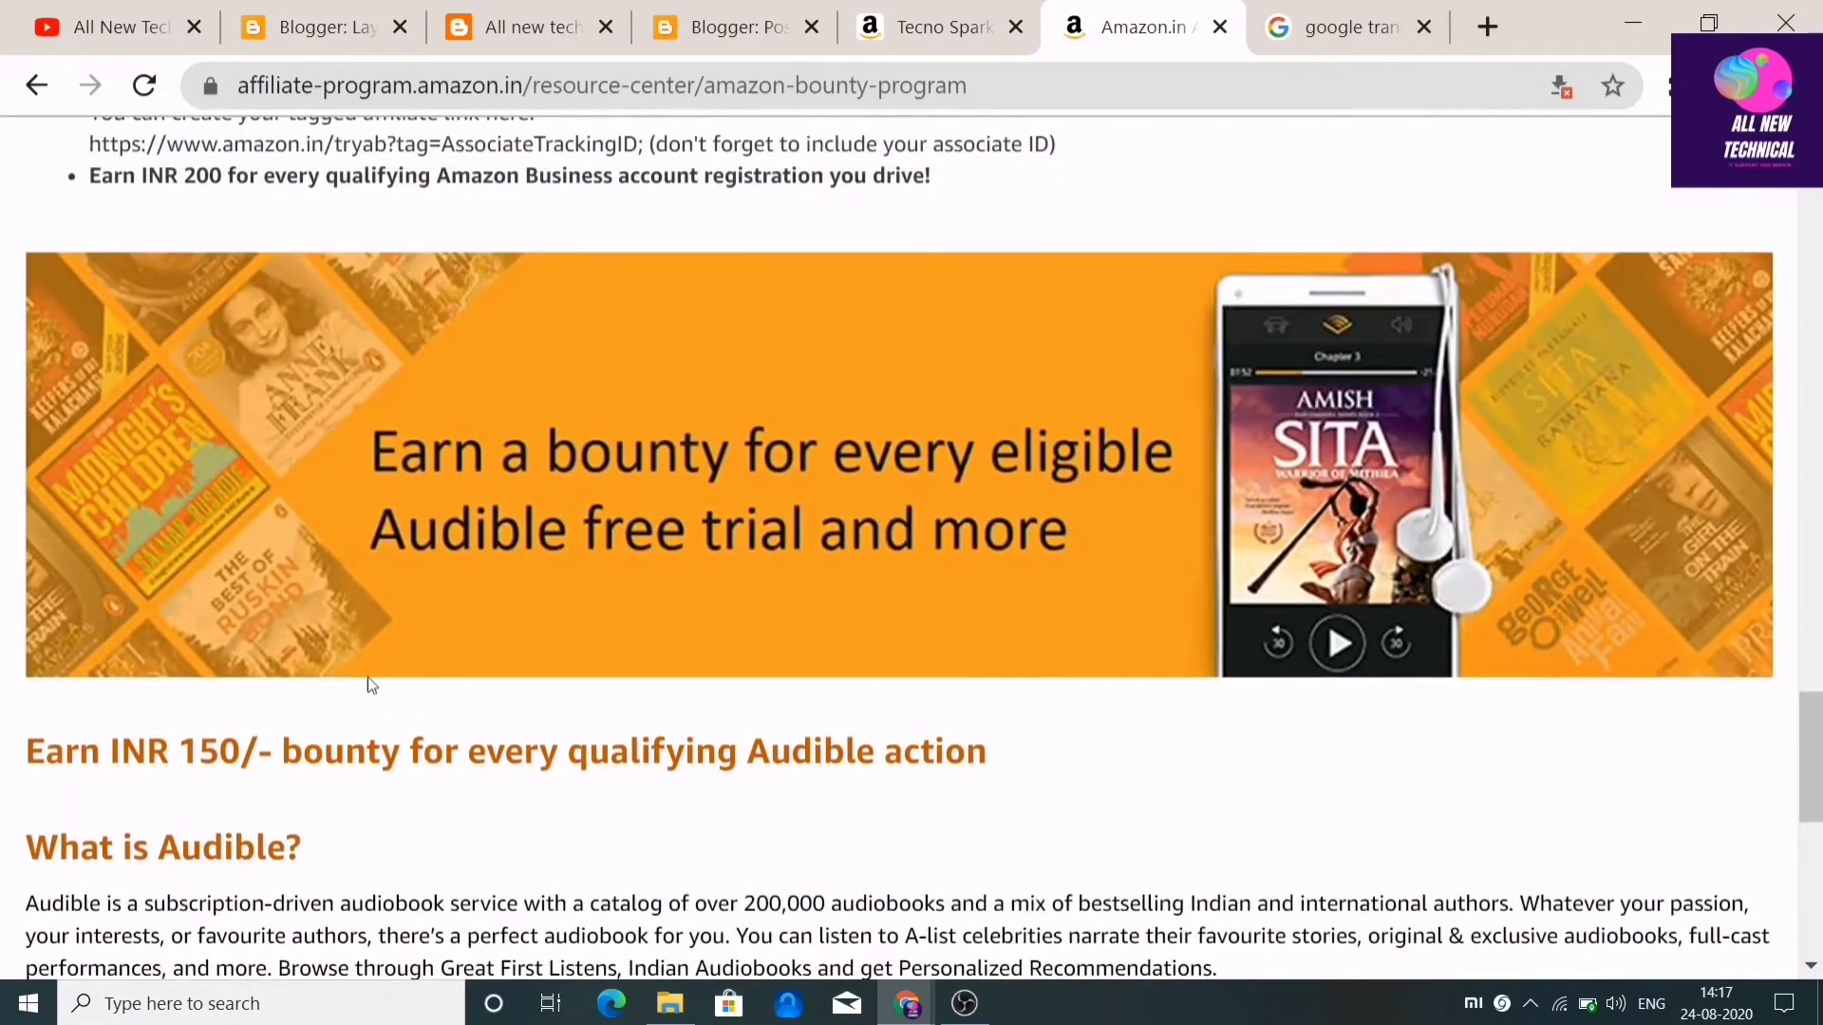
{"action": "scroll", "coordinate": [883, 570], "scroll_direction": "down", "scroll_amount": 6}
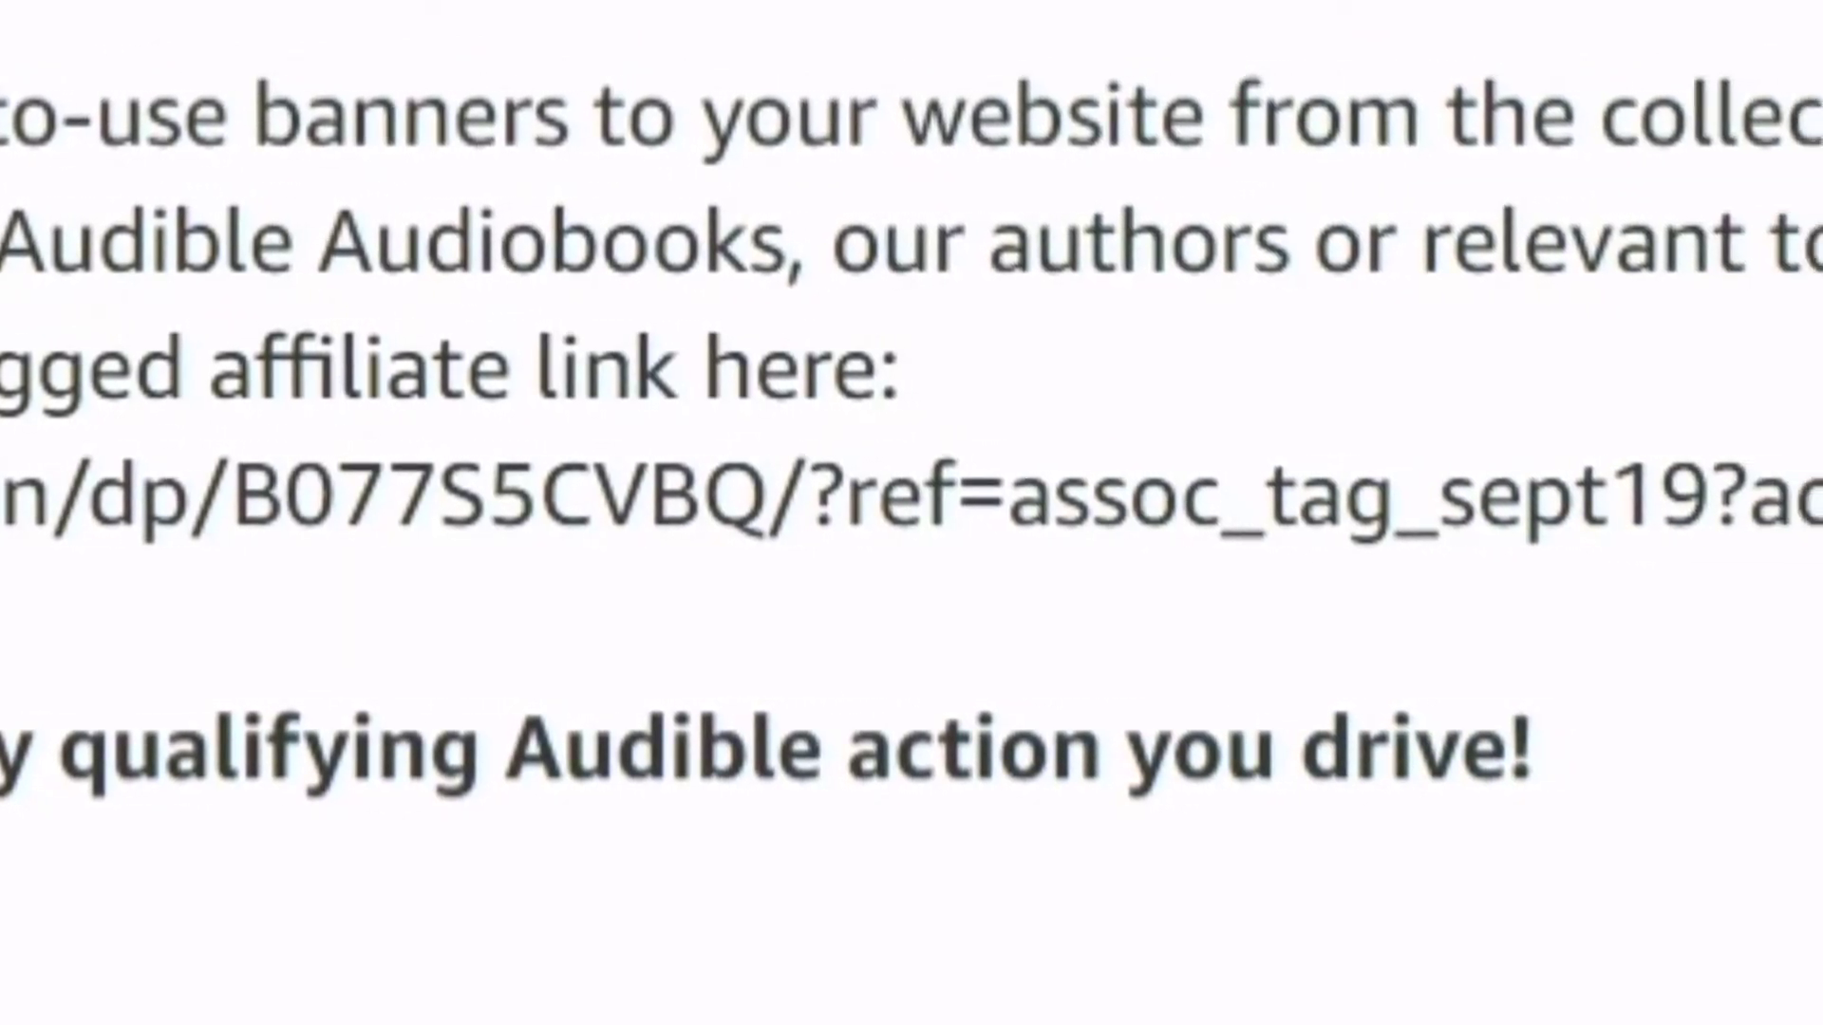
{"action": "left_click_drag", "start_coordinate": [0, 499], "coordinate": [1822, 503]}
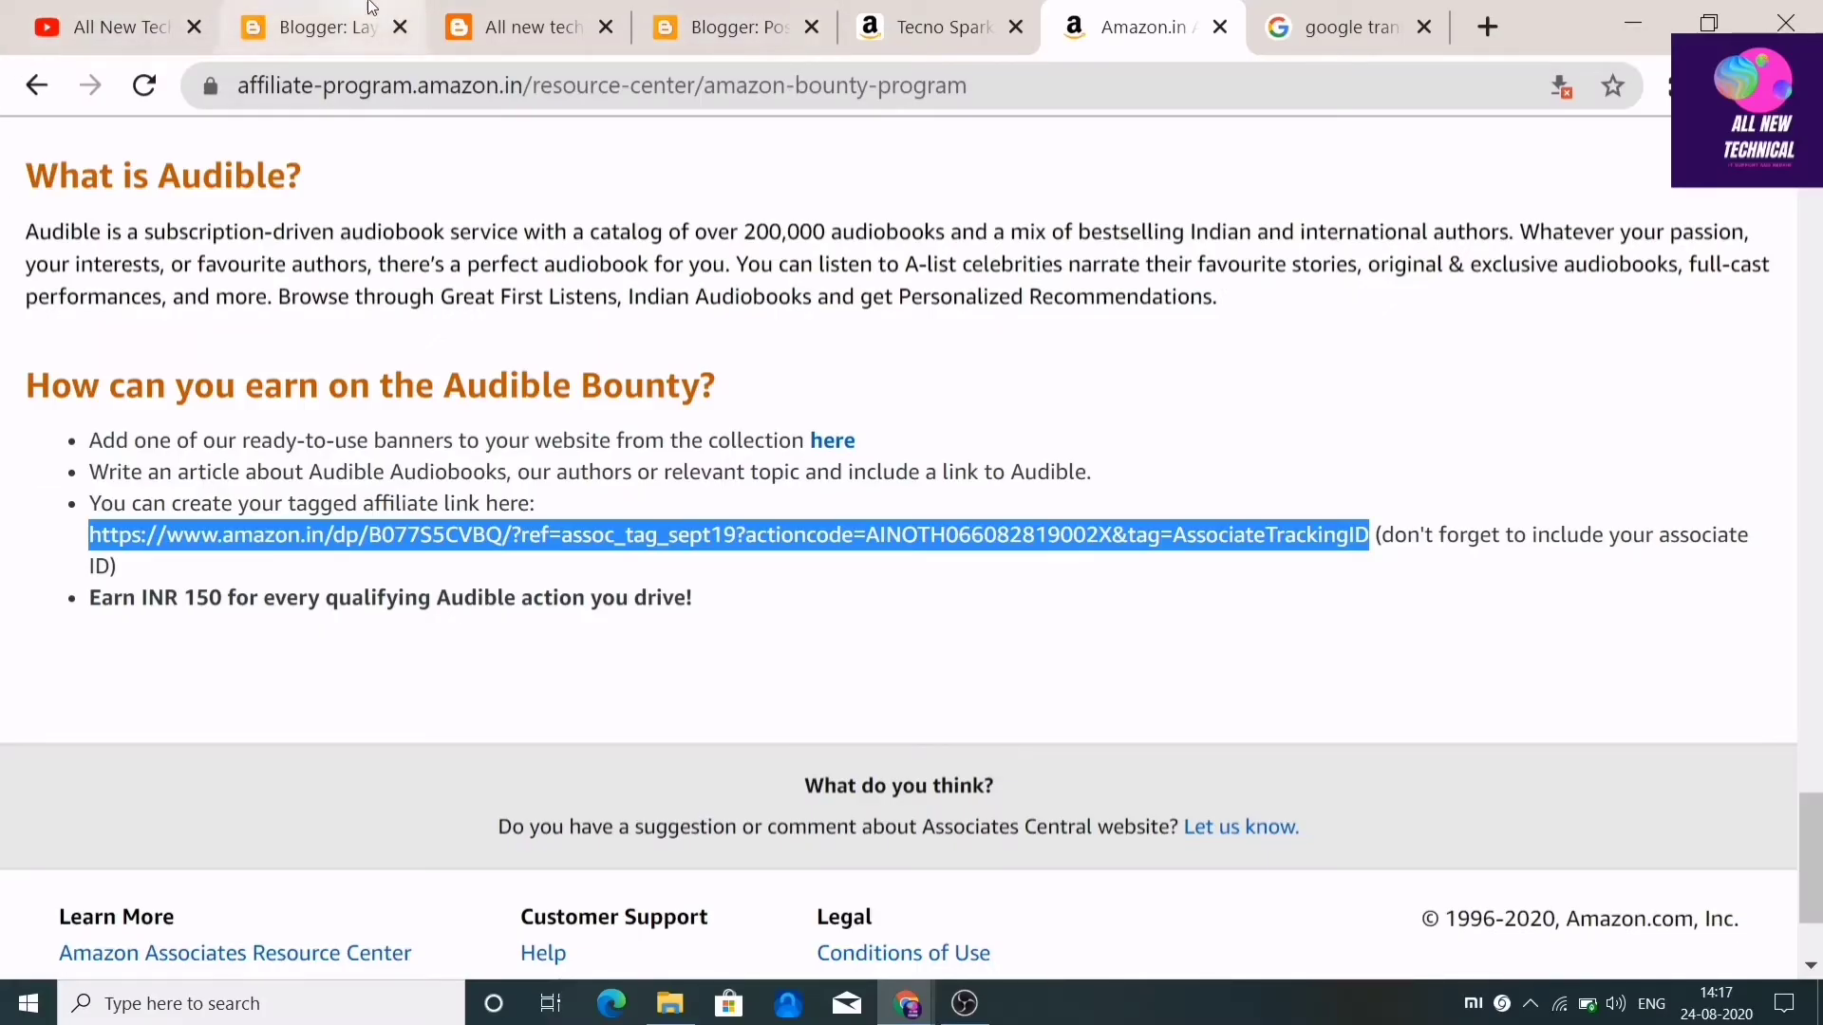
Bring back the Configure Image window, replace the Link placeholder with the copied Audible affiliate URL, and save the gadget
{"action": "left_click", "coordinate": [371, 7]}
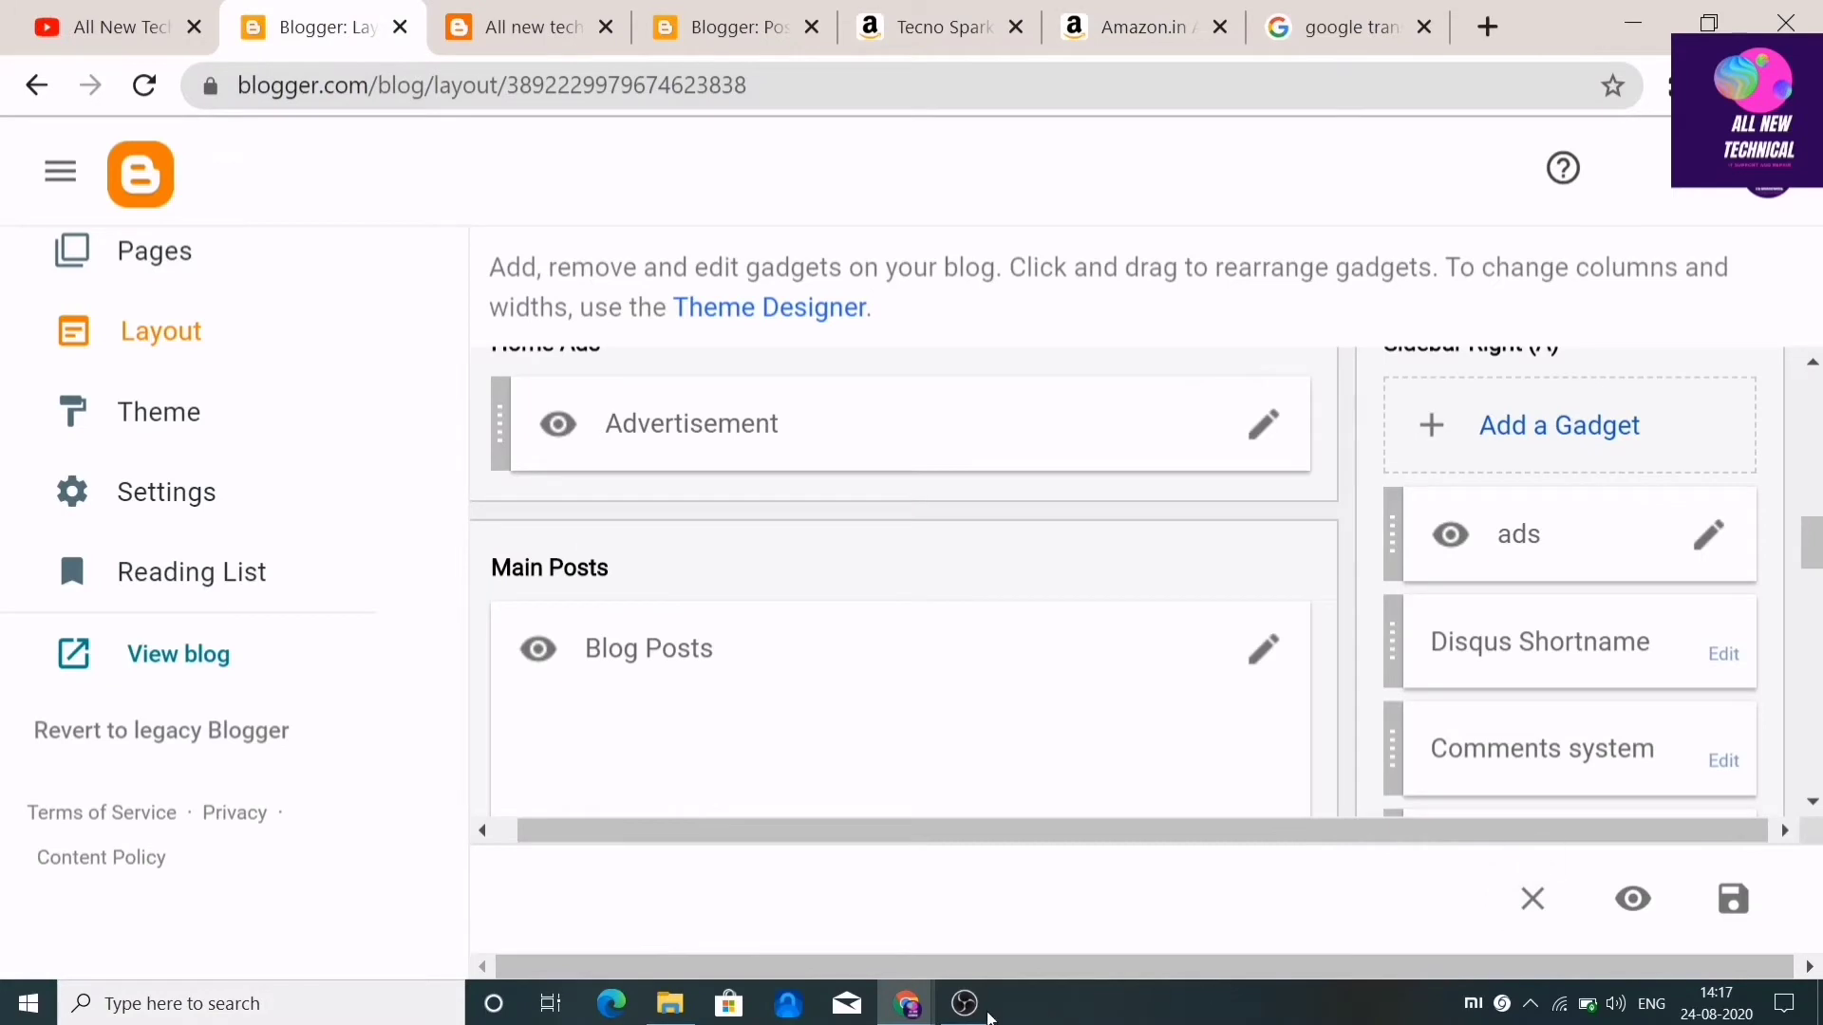
{"action": "mouse_move", "coordinate": [907, 1004]}
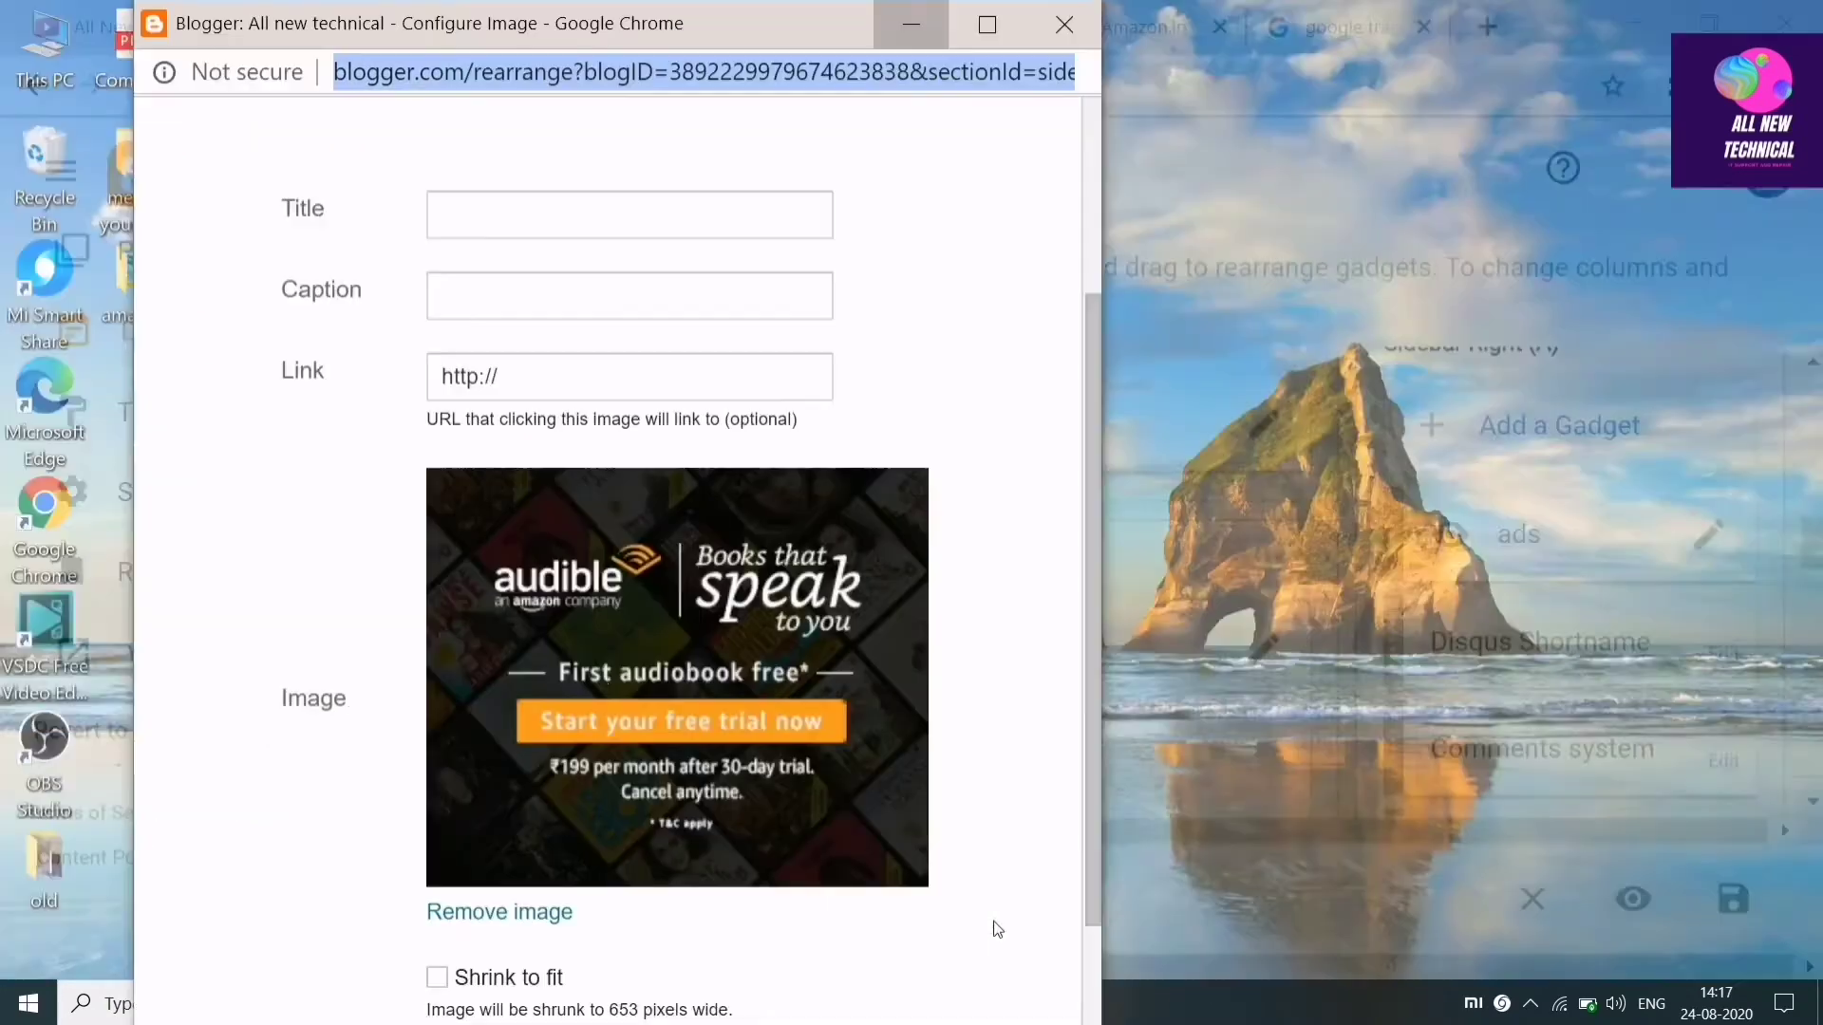
{"action": "left_click", "coordinate": [997, 928]}
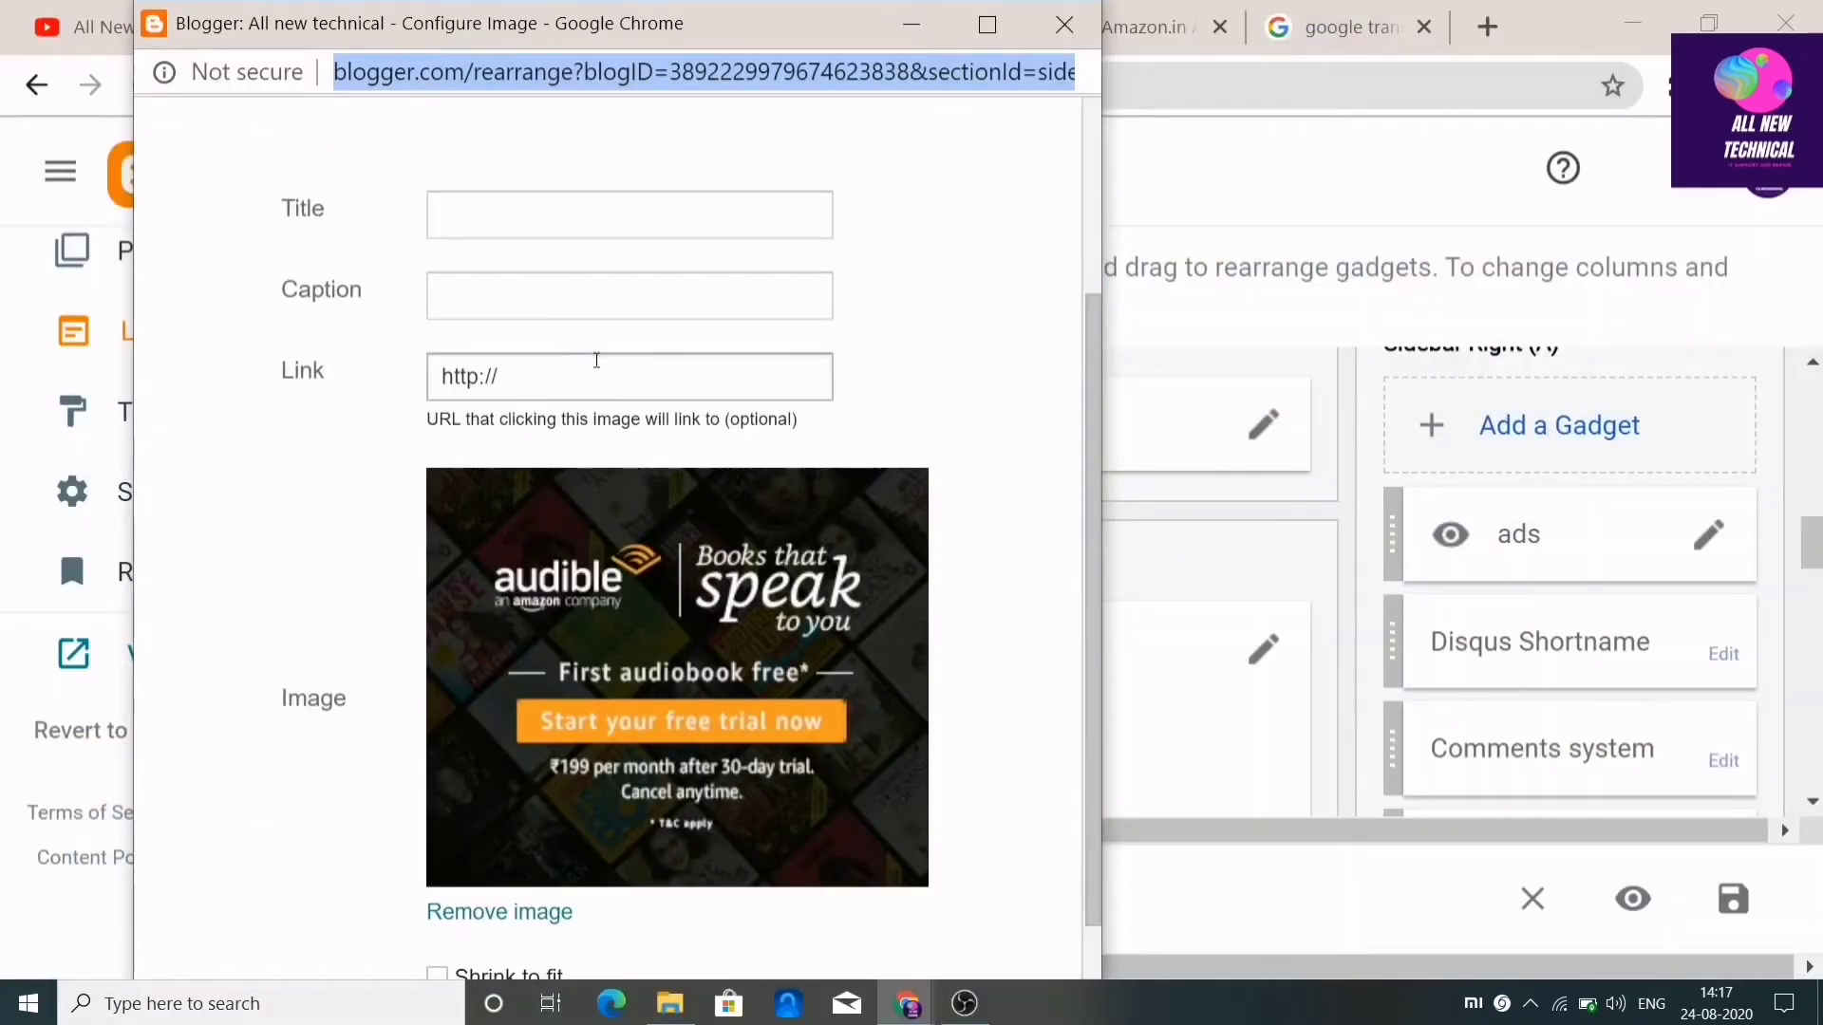
{"action": "left_click", "coordinate": [538, 391]}
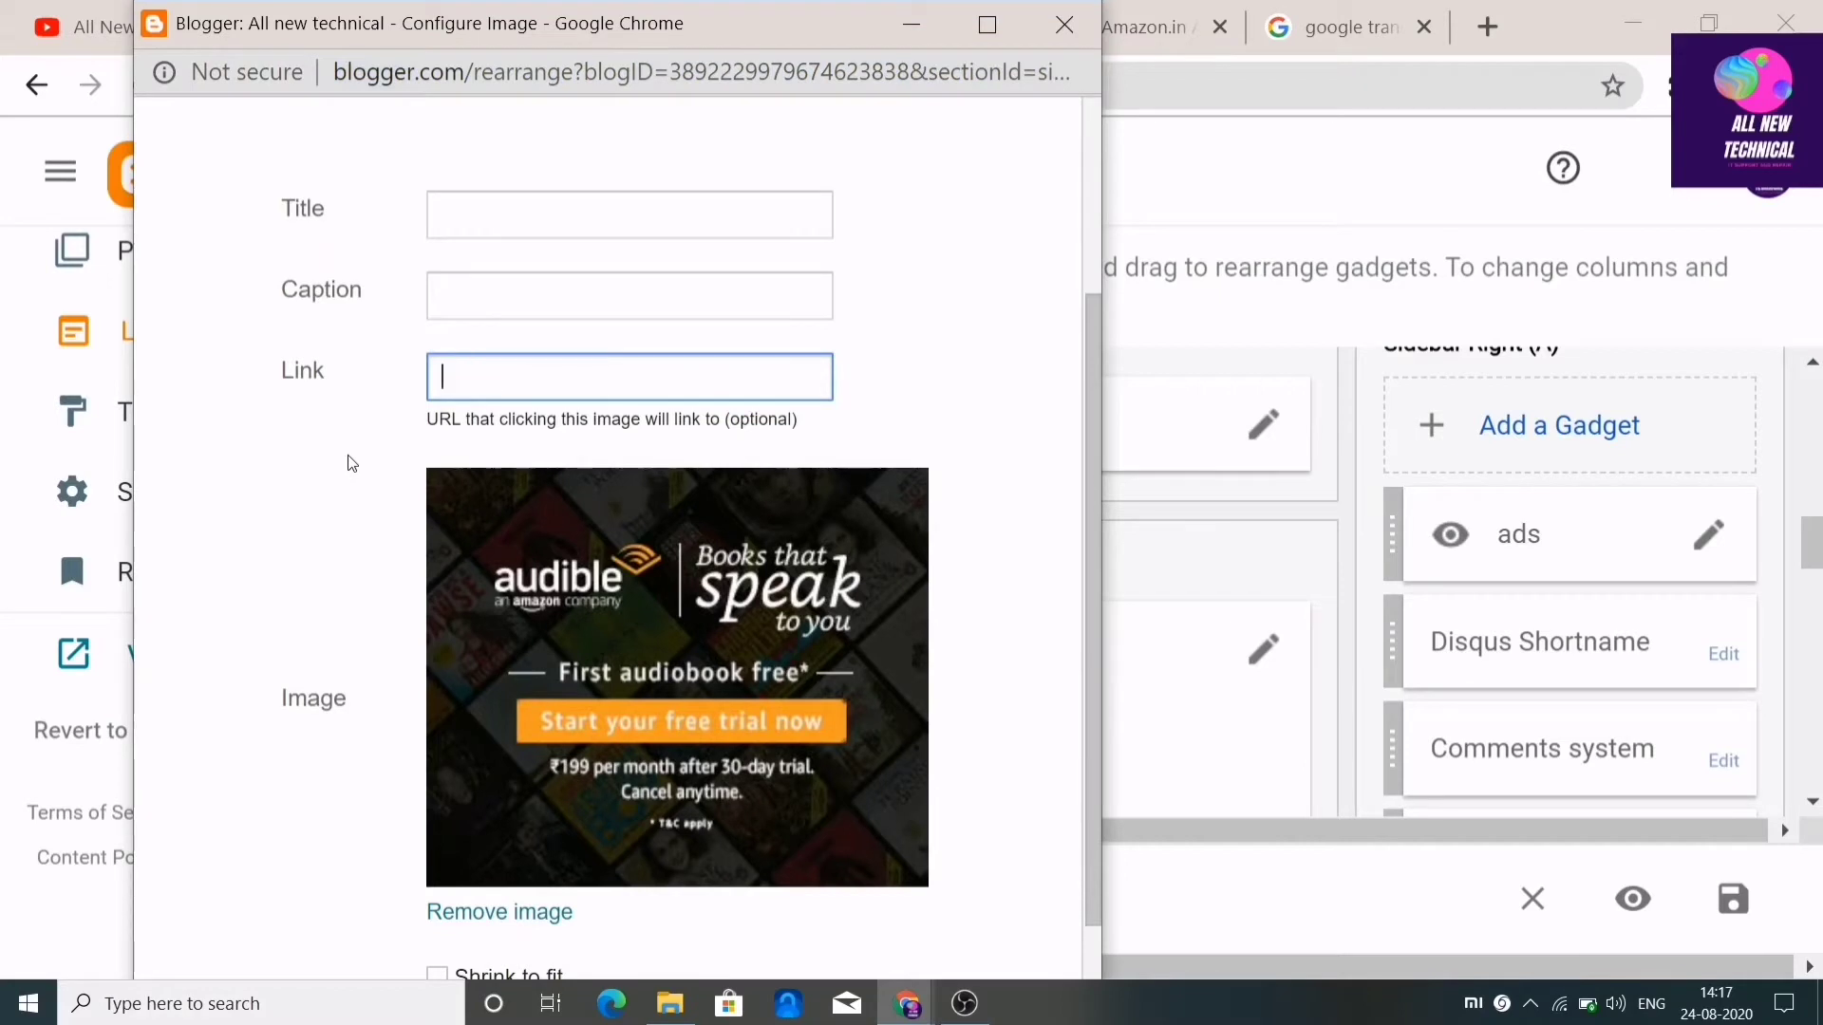
{"action": "key", "text": "ctrl+v"}
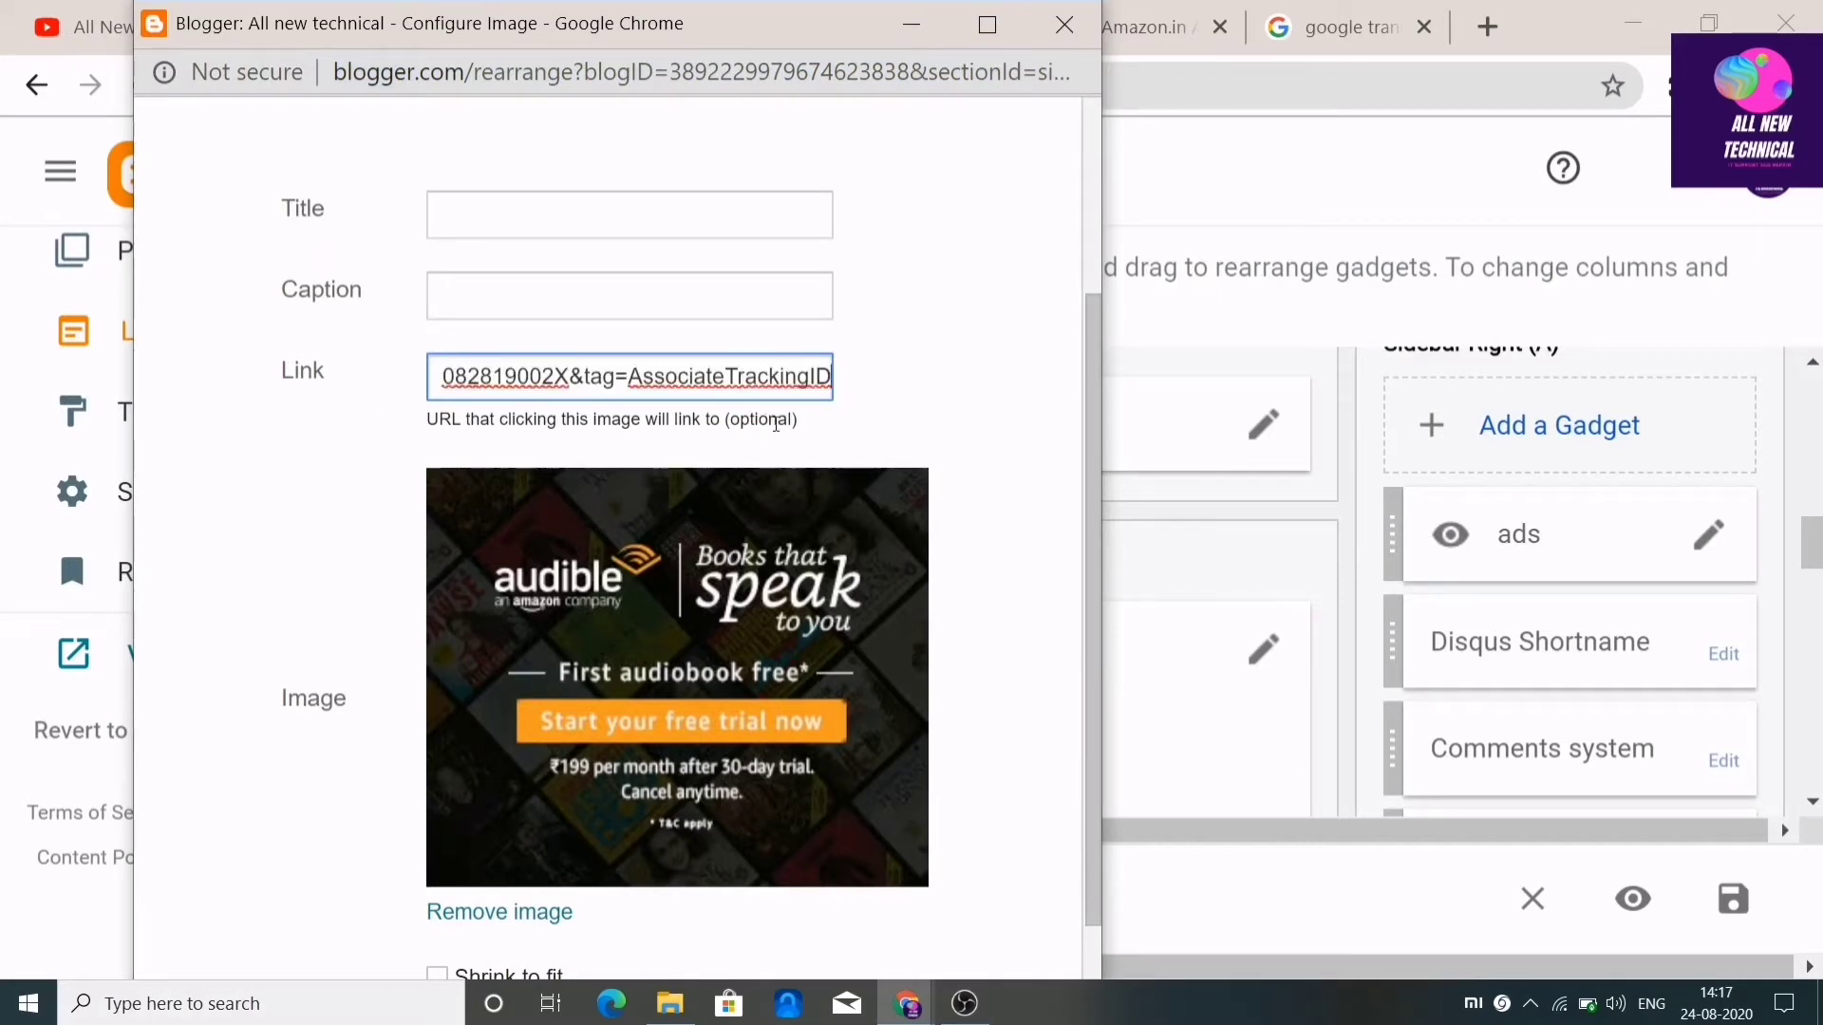
{"action": "scroll", "coordinate": [776, 424], "scroll_direction": "down", "scroll_amount": 3}
{"action": "left_click", "coordinate": [276, 948]}
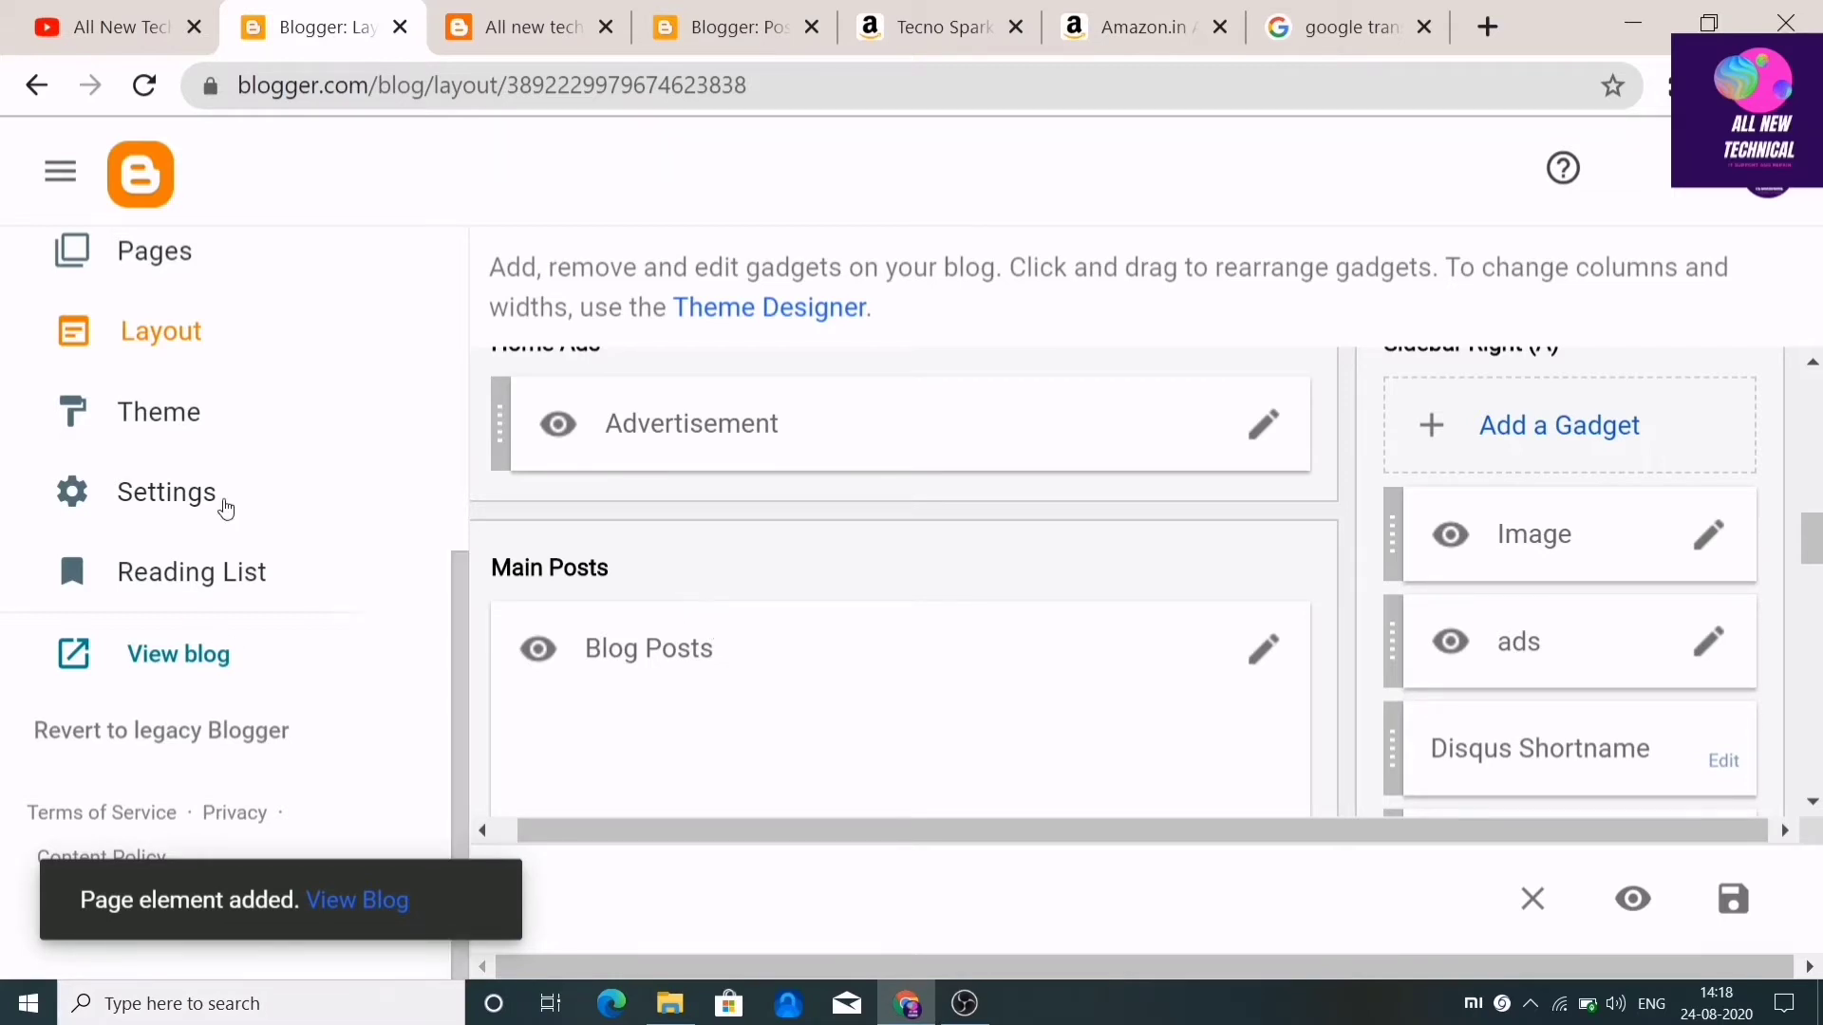
Check the sidebar ads area on the live blog page
{"action": "left_click", "coordinate": [555, 12]}
{"action": "scroll", "coordinate": [608, 584], "scroll_direction": "down", "scroll_amount": 2}
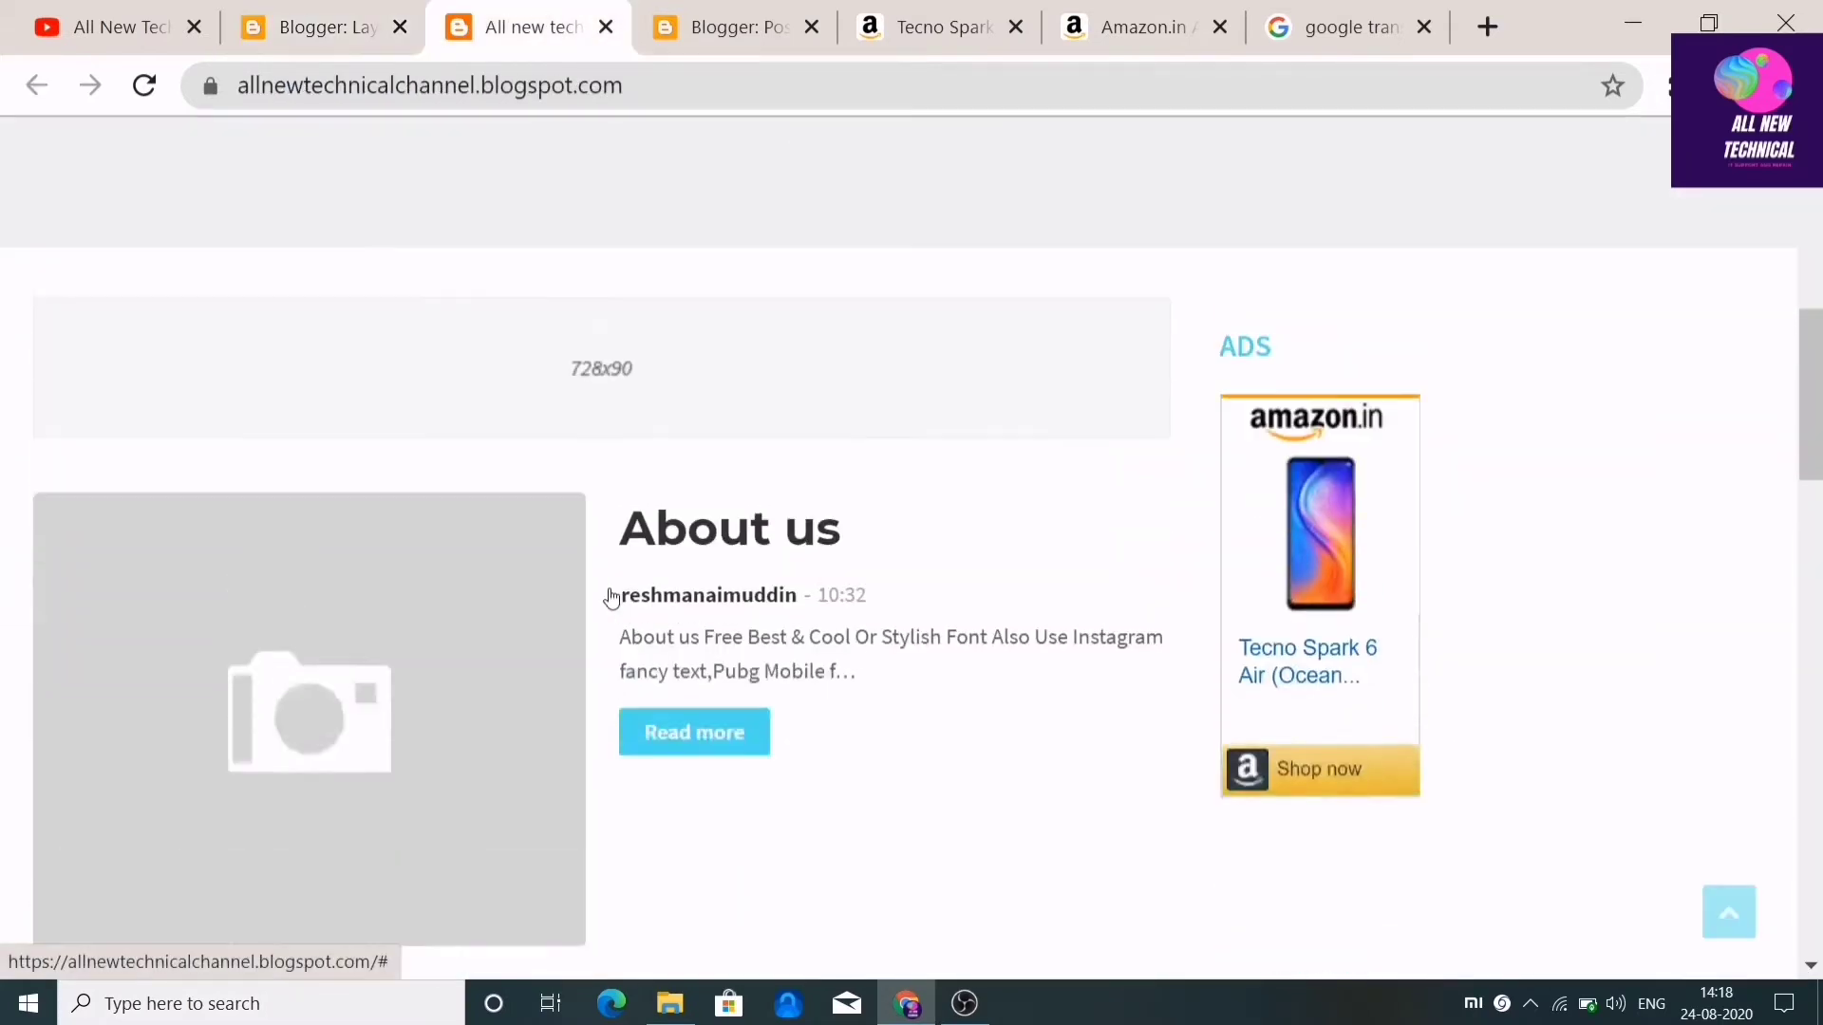
{"action": "scroll", "coordinate": [609, 598], "scroll_direction": "up", "scroll_amount": 2}
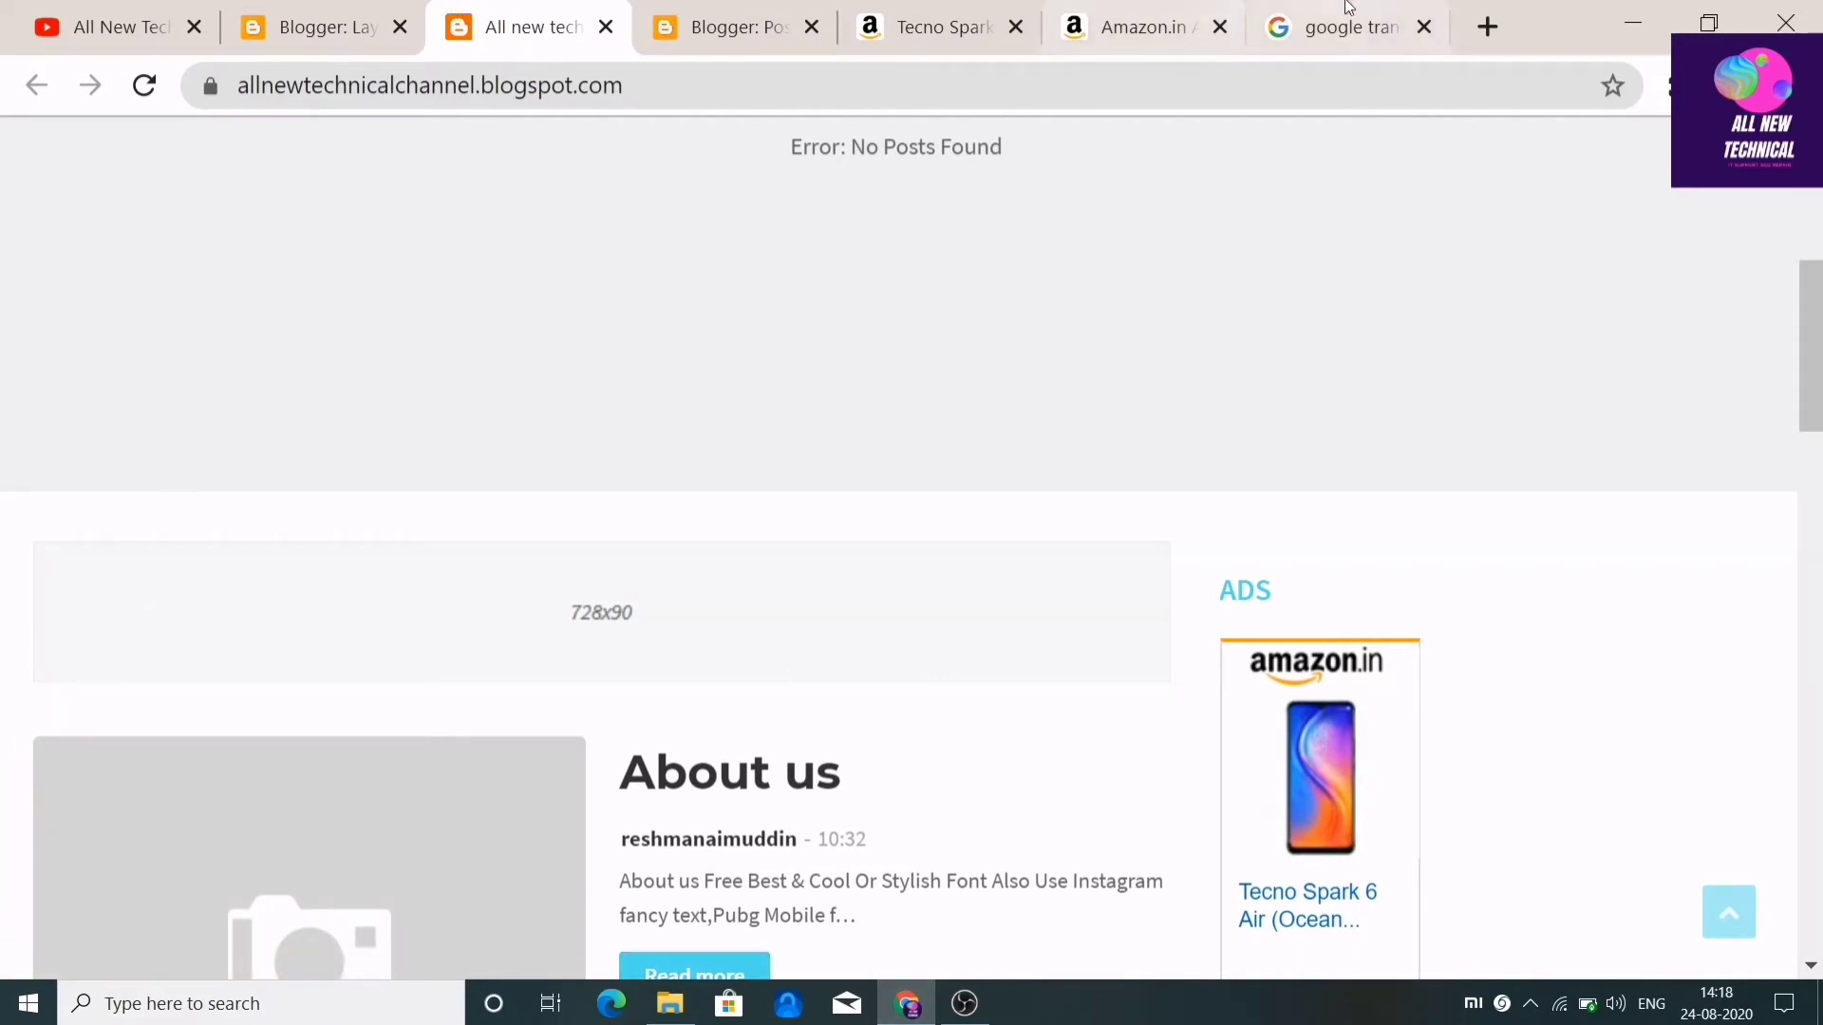
Look through the bounty offers on the Amazon Bounty Program page and compare them with the blog's ad area
{"action": "left_click", "coordinate": [1135, 26]}
{"action": "scroll", "coordinate": [1193, 331], "scroll_direction": "up", "scroll_amount": 7}
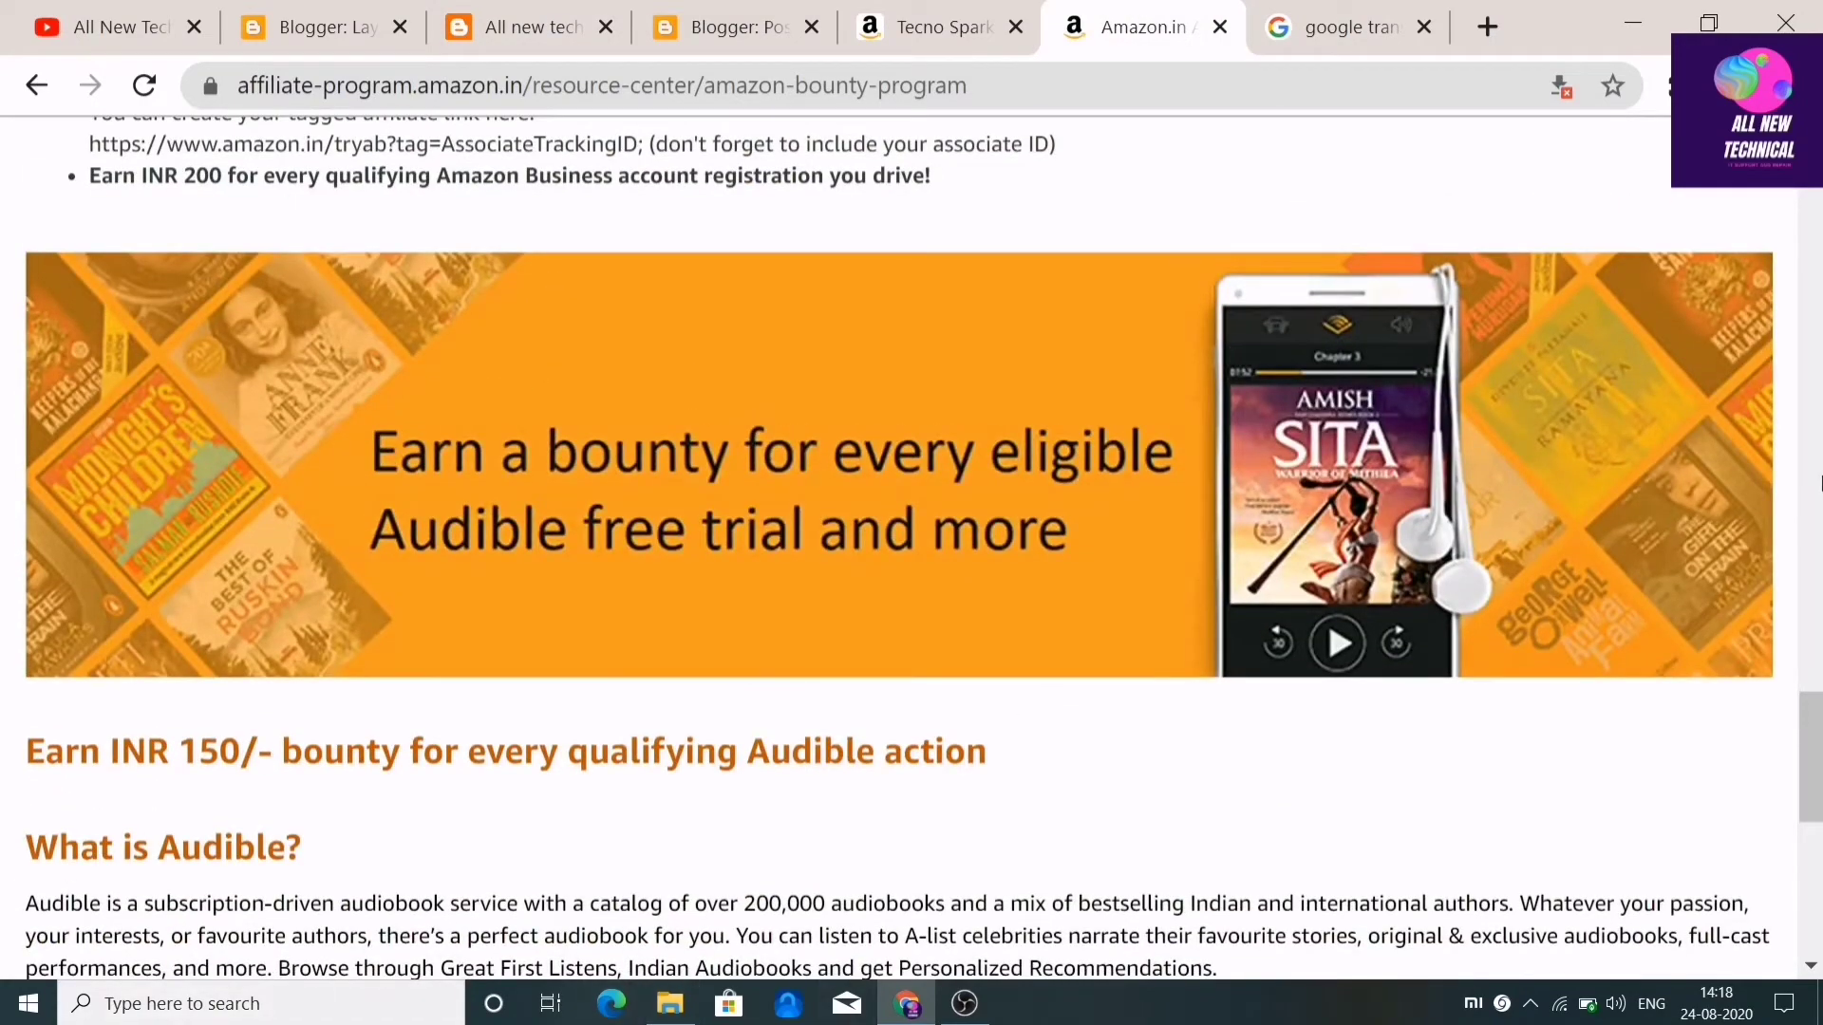
{"action": "left_click", "coordinate": [1815, 513]}
{"action": "left_click_drag", "start_coordinate": [1815, 529], "coordinate": [1780, 362]}
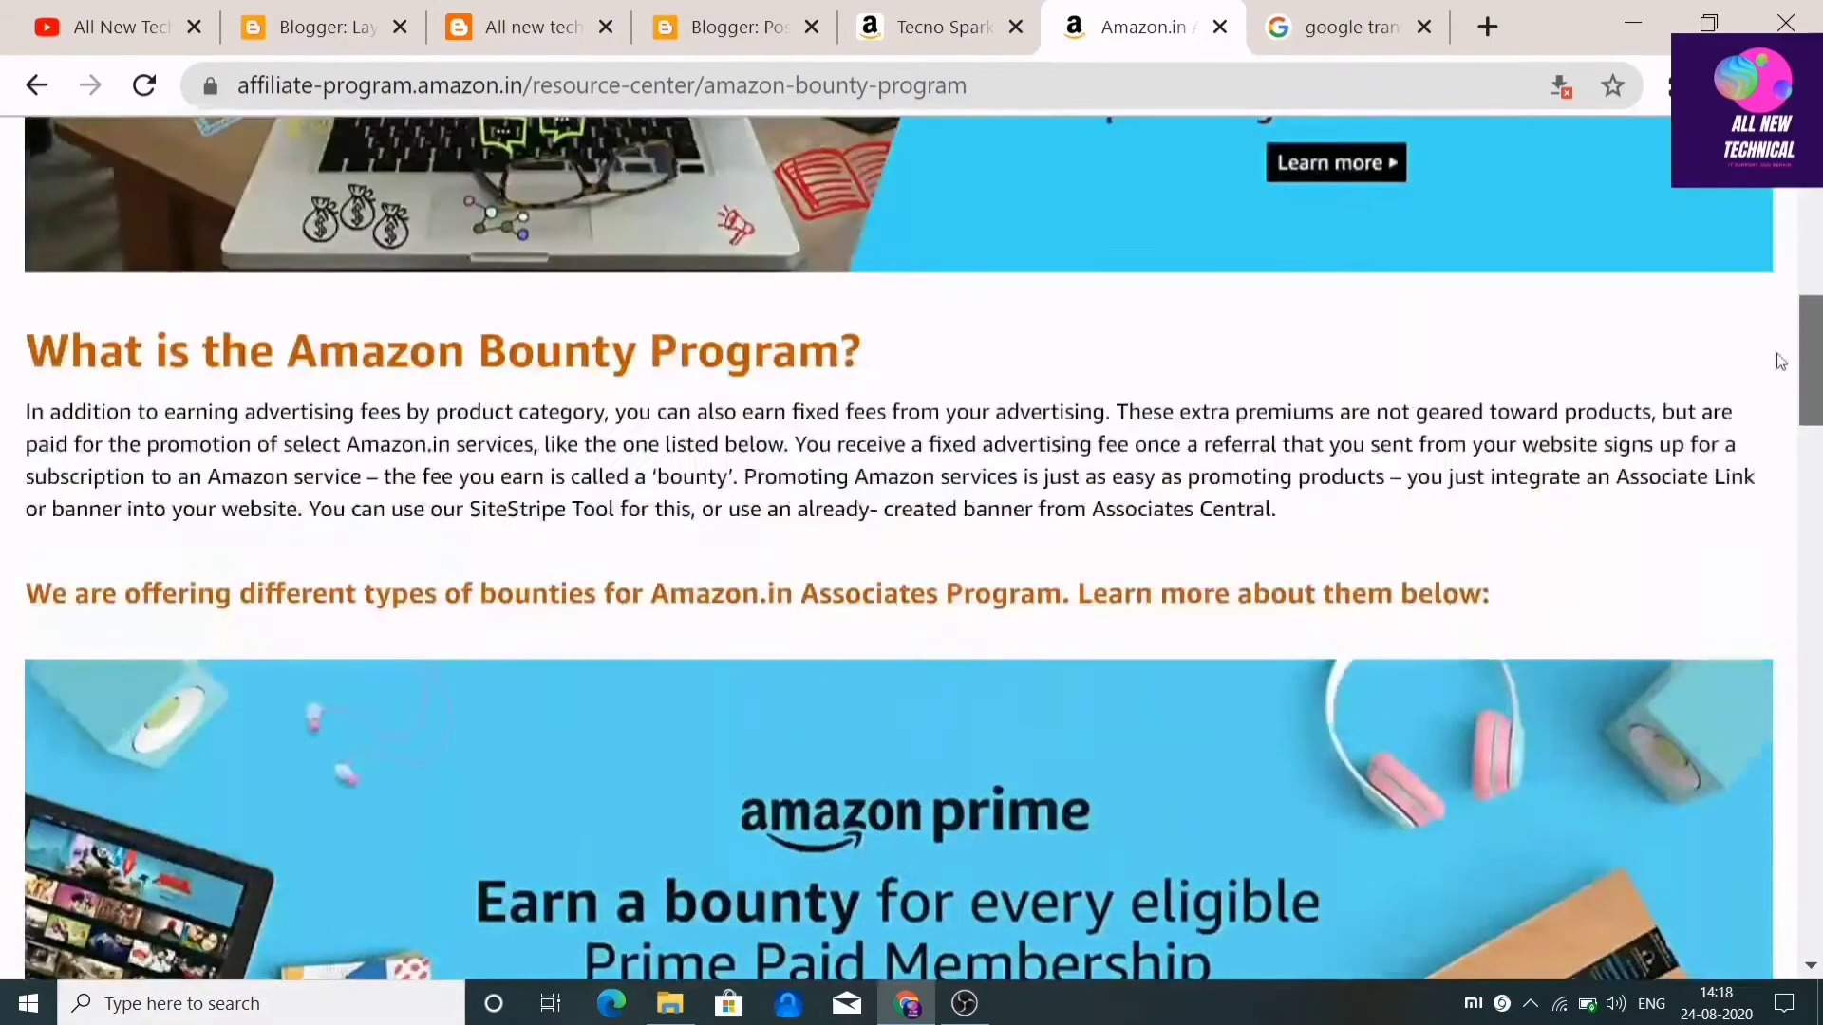
{"action": "scroll", "coordinate": [1781, 361], "scroll_direction": "down", "scroll_amount": 20}
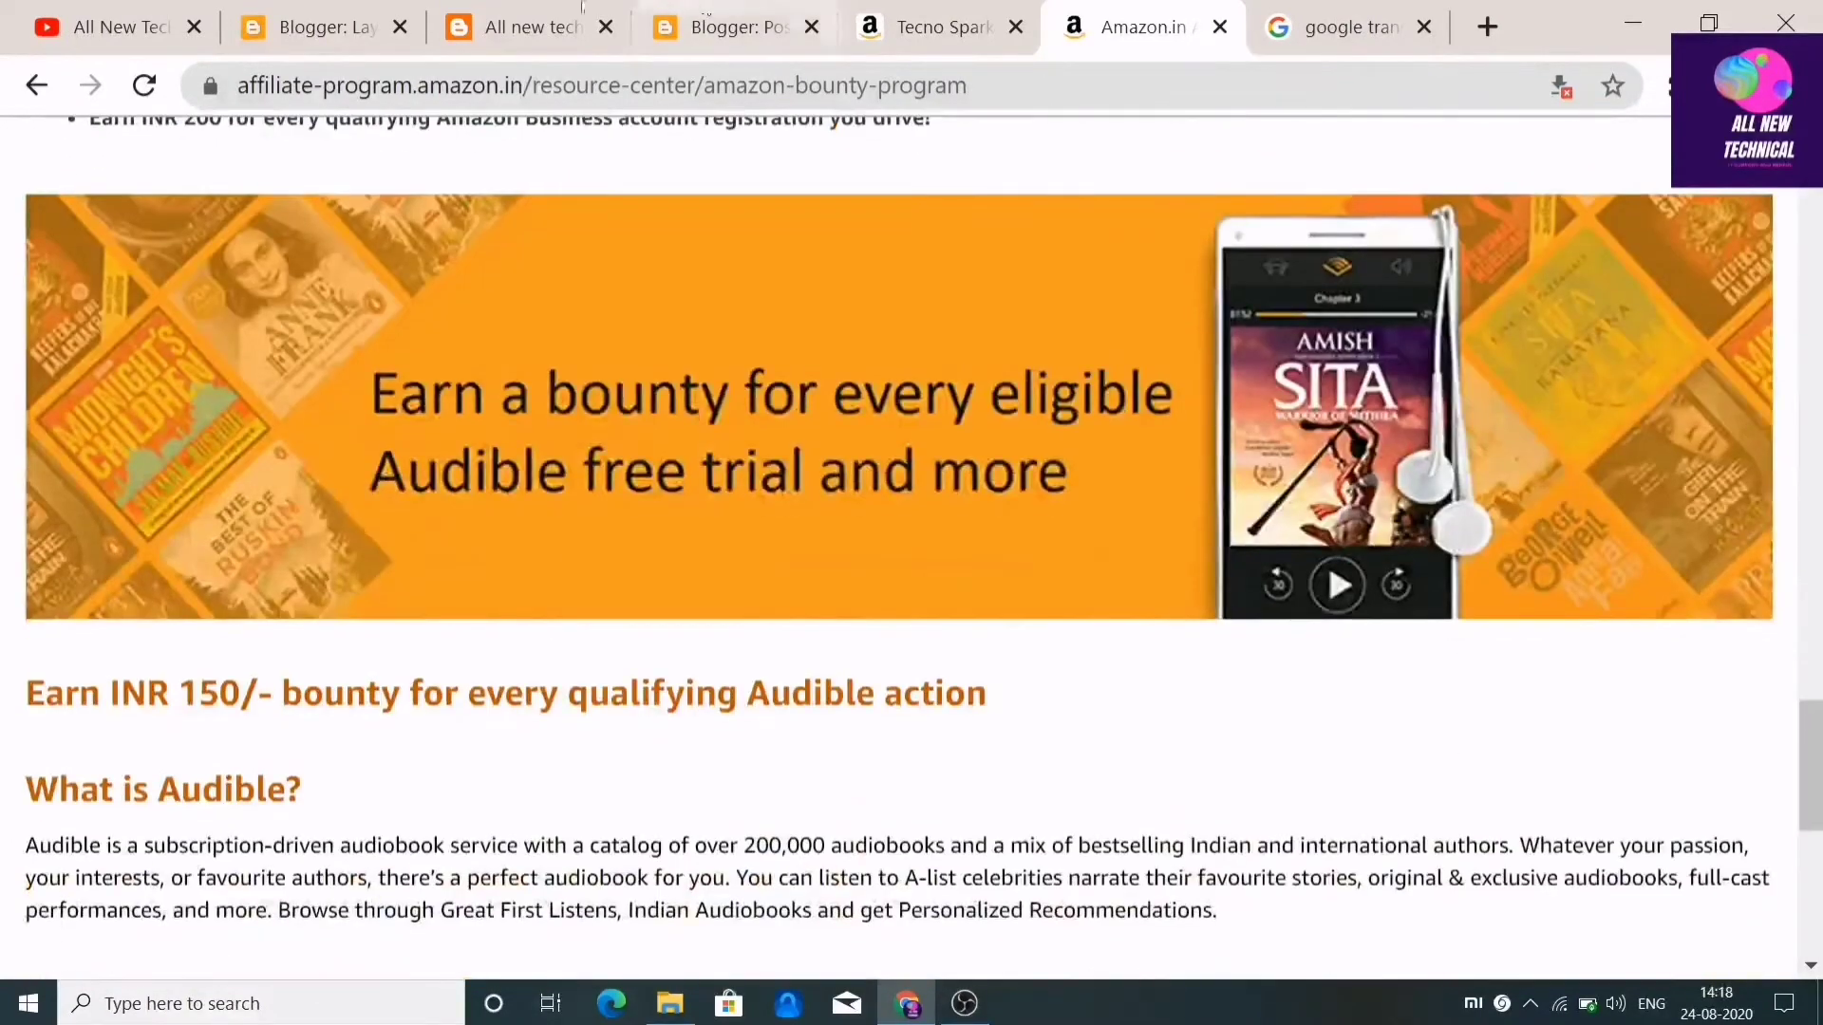
{"action": "left_click", "coordinate": [582, 9]}
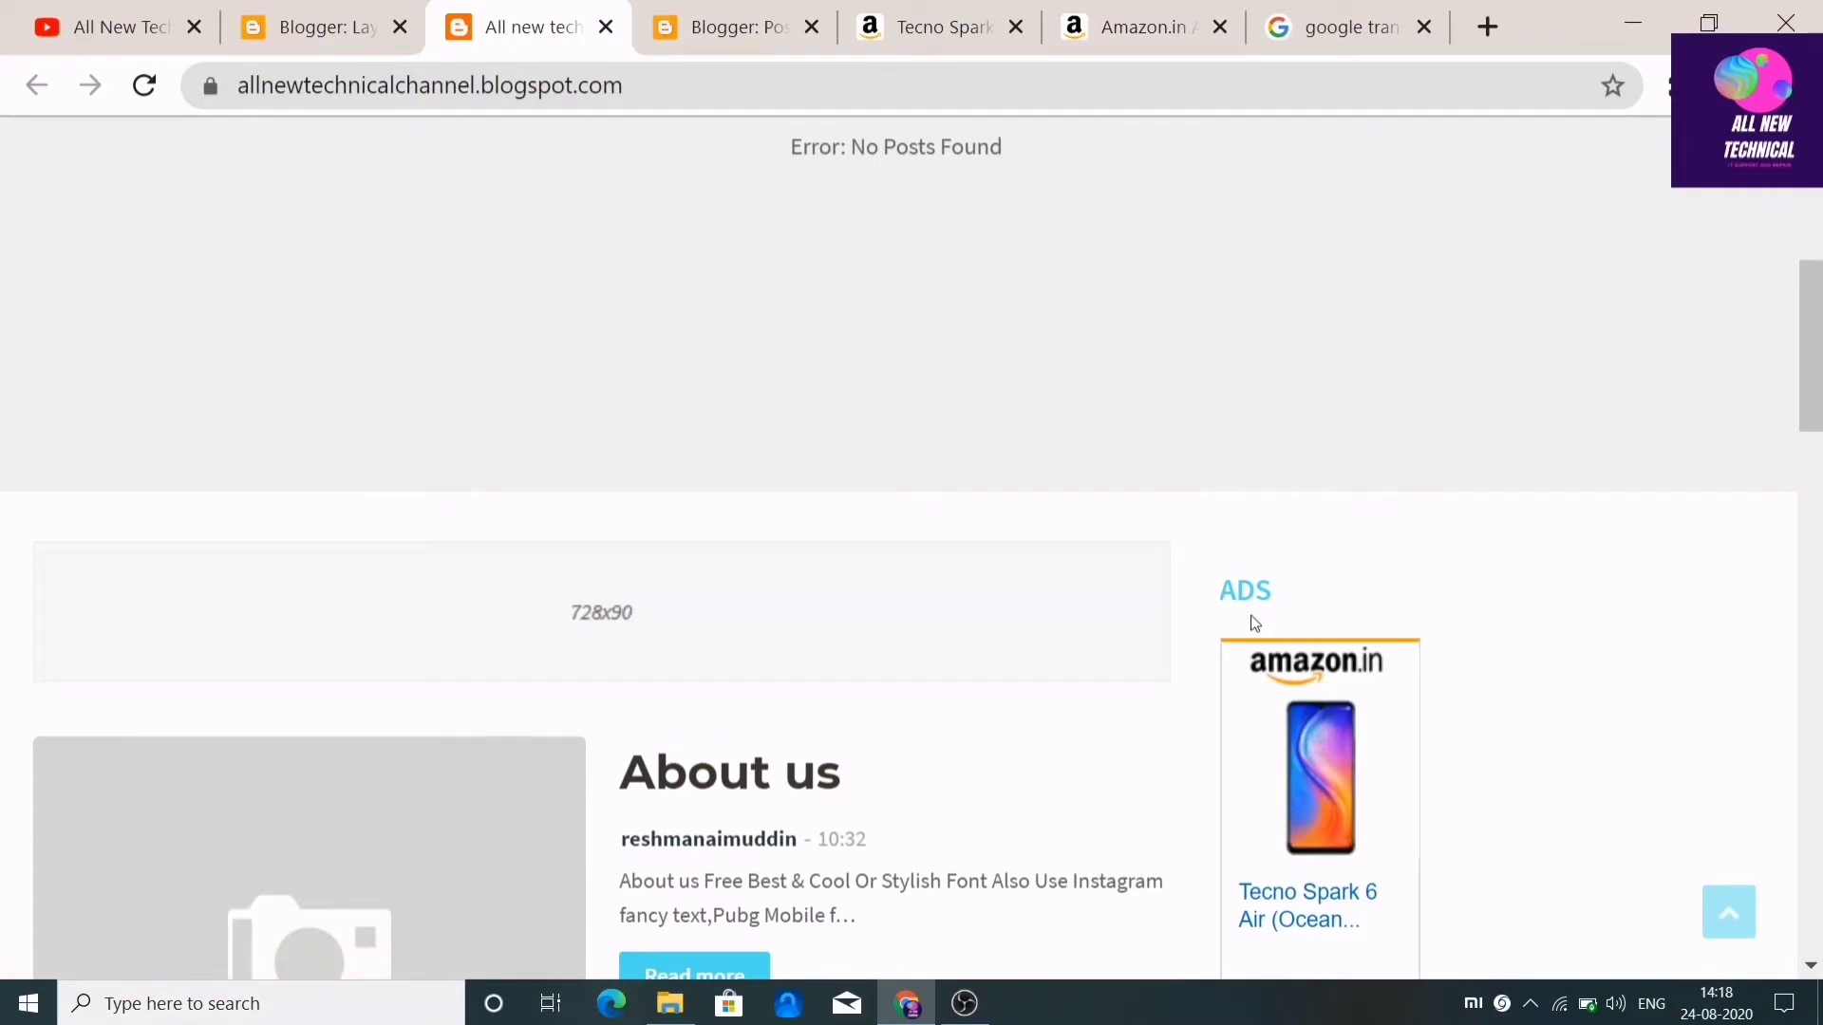
{"action": "left_click", "coordinate": [1175, 10]}
{"action": "scroll", "coordinate": [1403, 931], "scroll_direction": "up", "scroll_amount": 15}
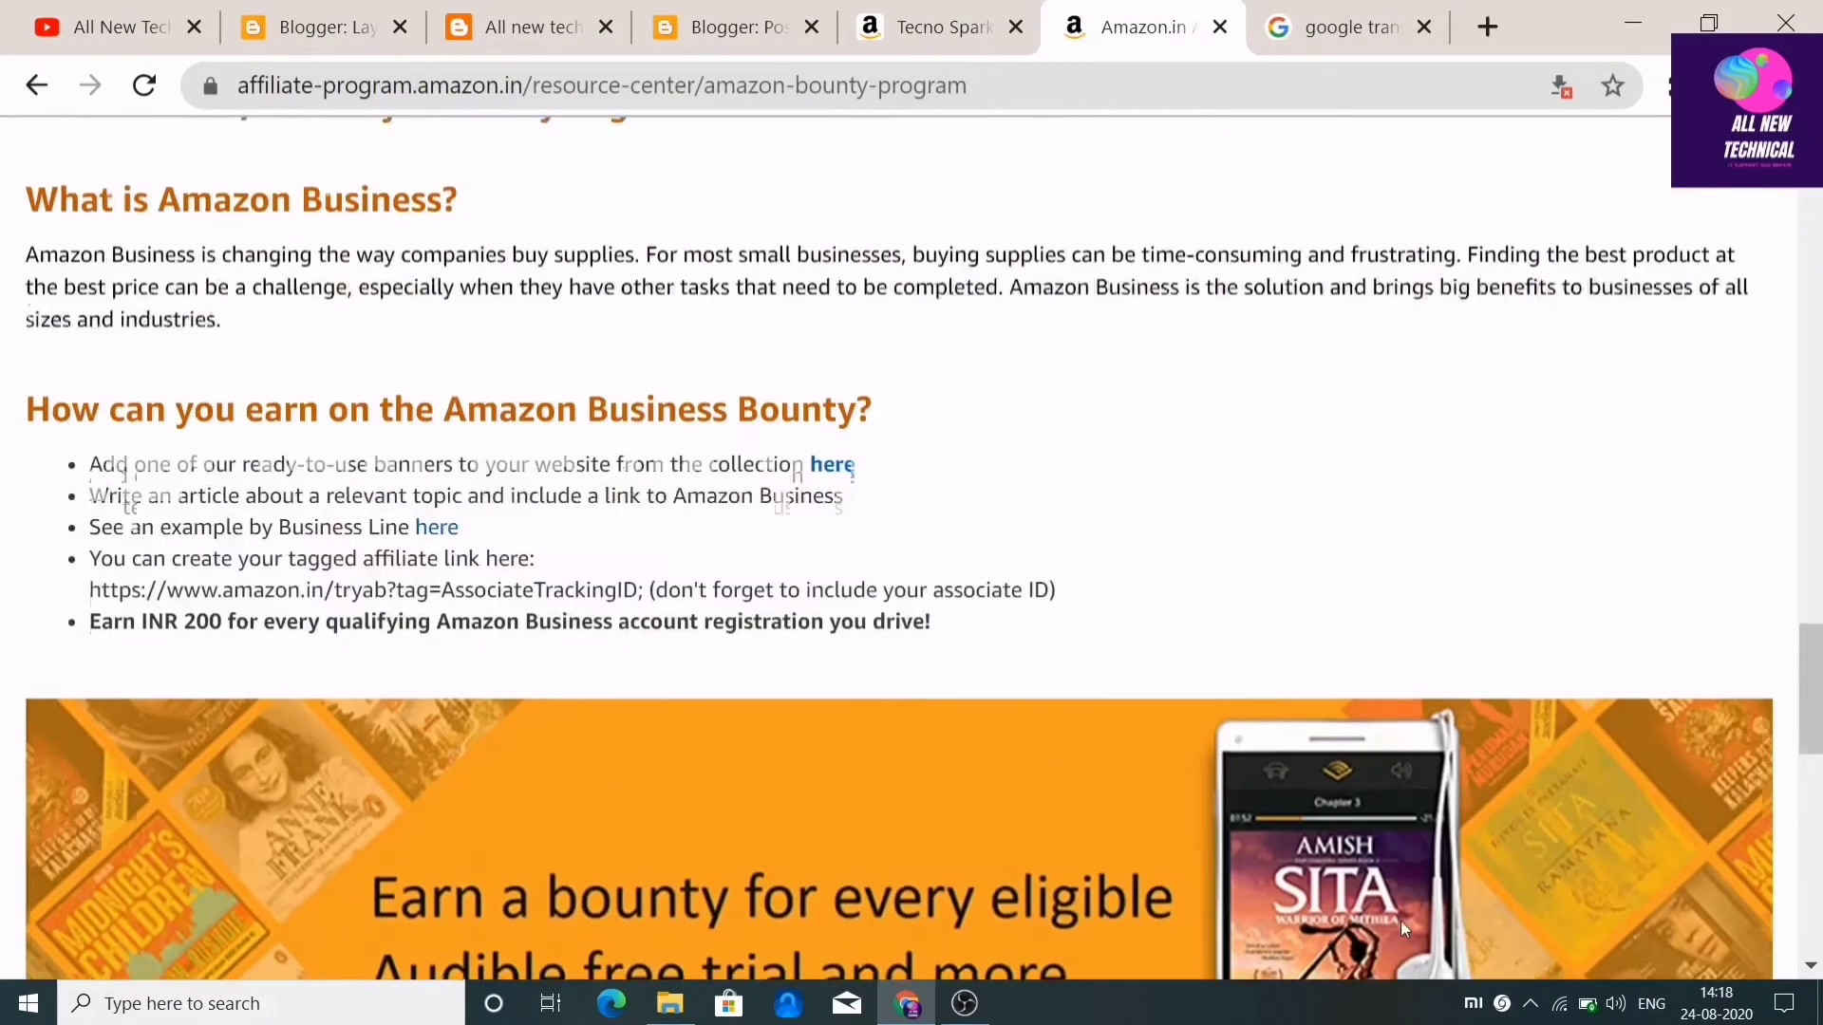
{"action": "scroll", "coordinate": [1403, 932], "scroll_direction": "up", "scroll_amount": 8}
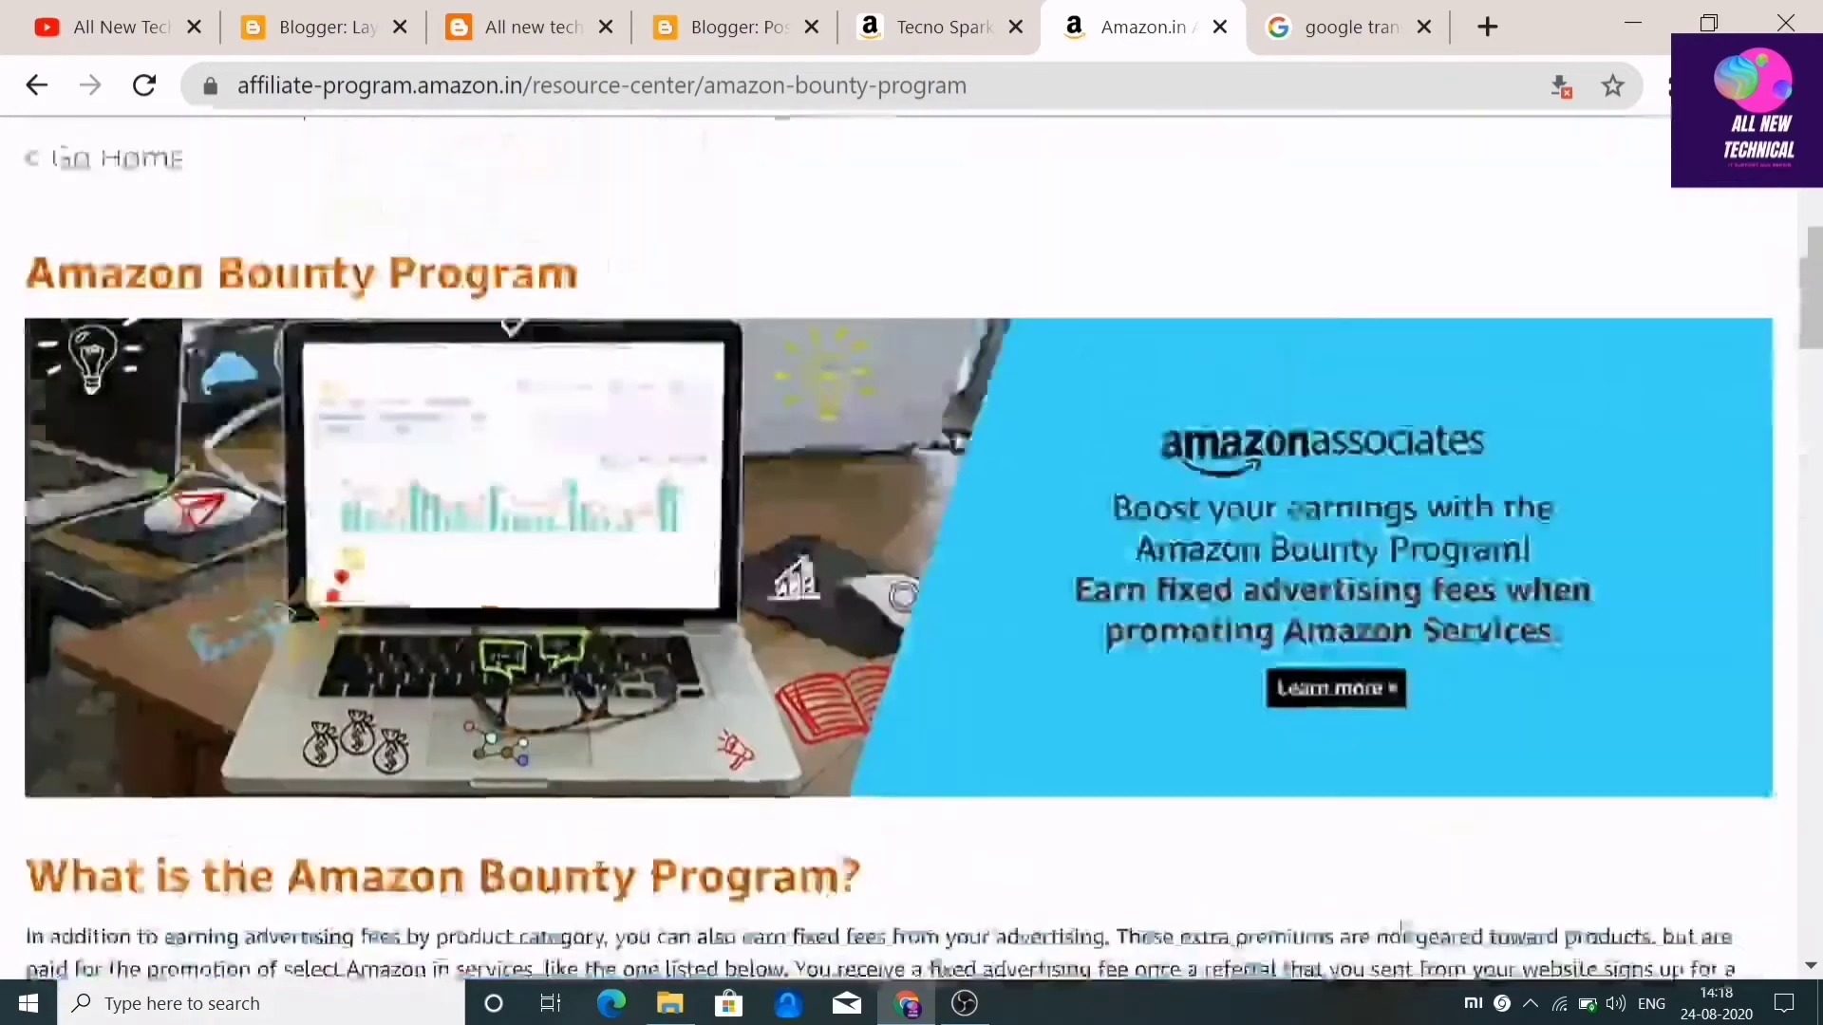
{"action": "scroll", "coordinate": [1415, 950], "scroll_direction": "down", "scroll_amount": 6}
{"action": "scroll", "coordinate": [1476, 805], "scroll_direction": "down", "scroll_amount": 10}
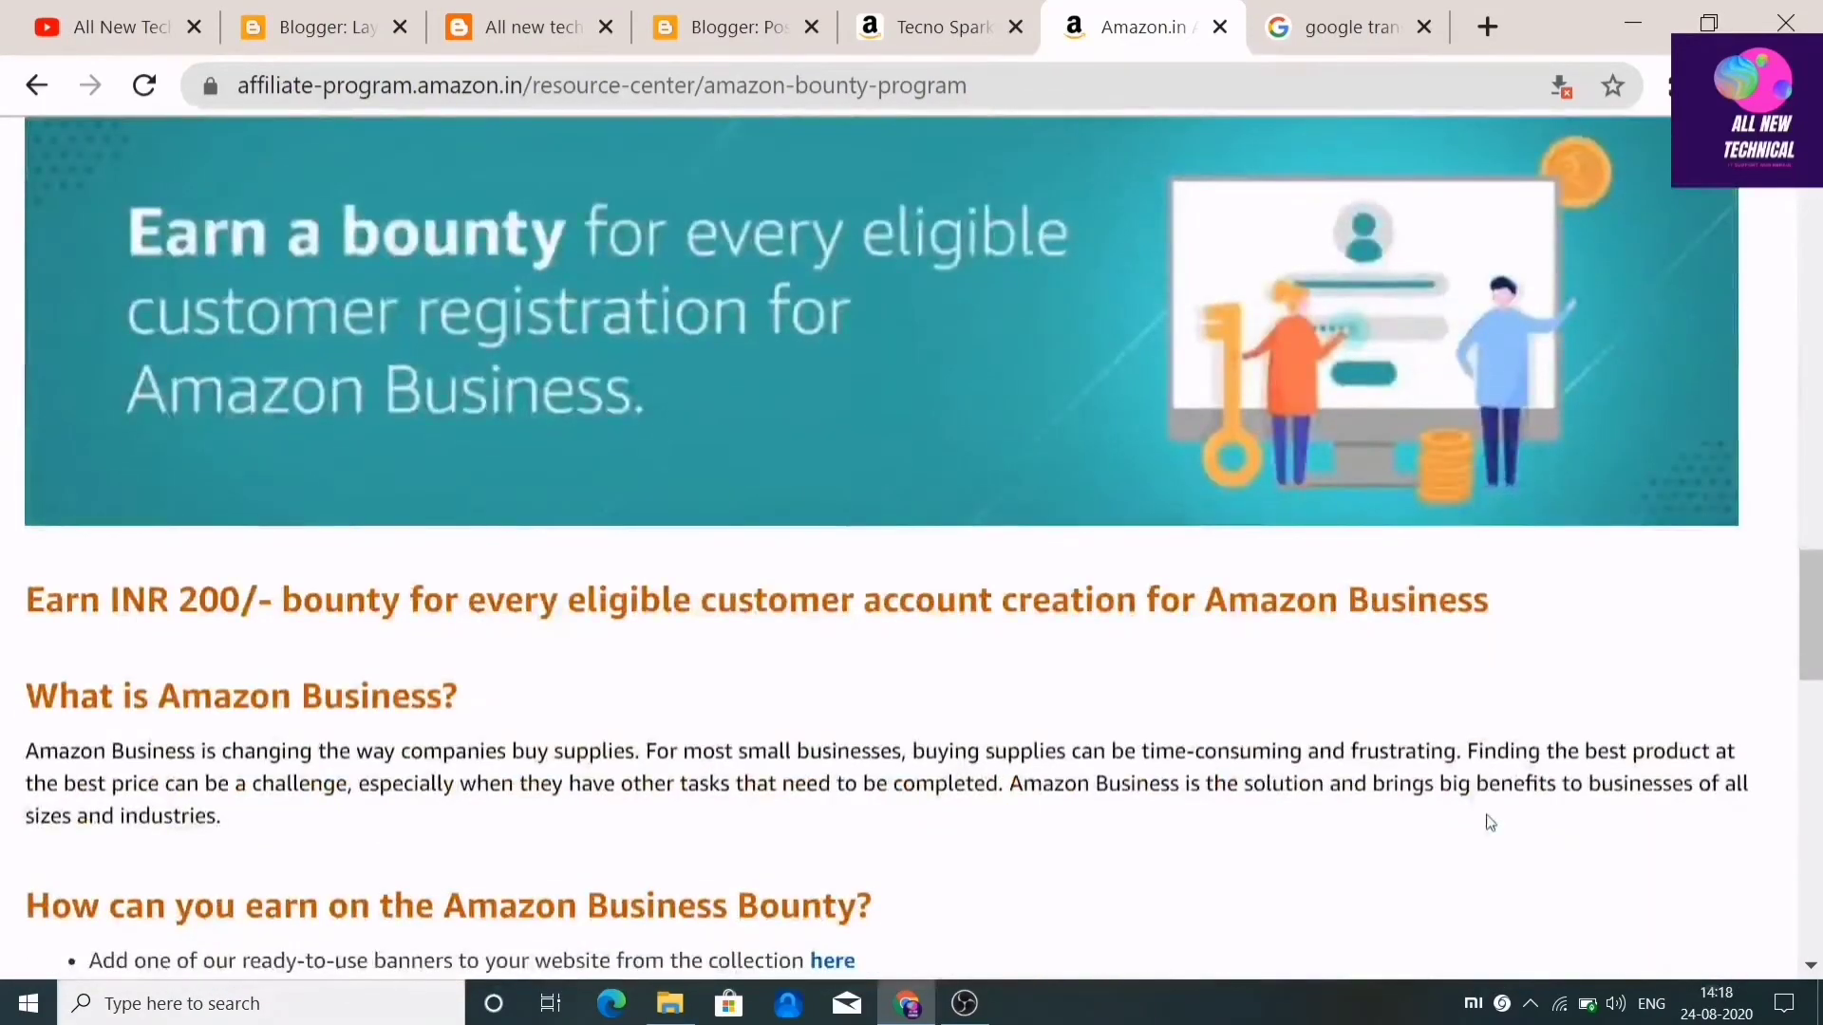
{"action": "scroll", "coordinate": [1489, 824], "scroll_direction": "up", "scroll_amount": 15}
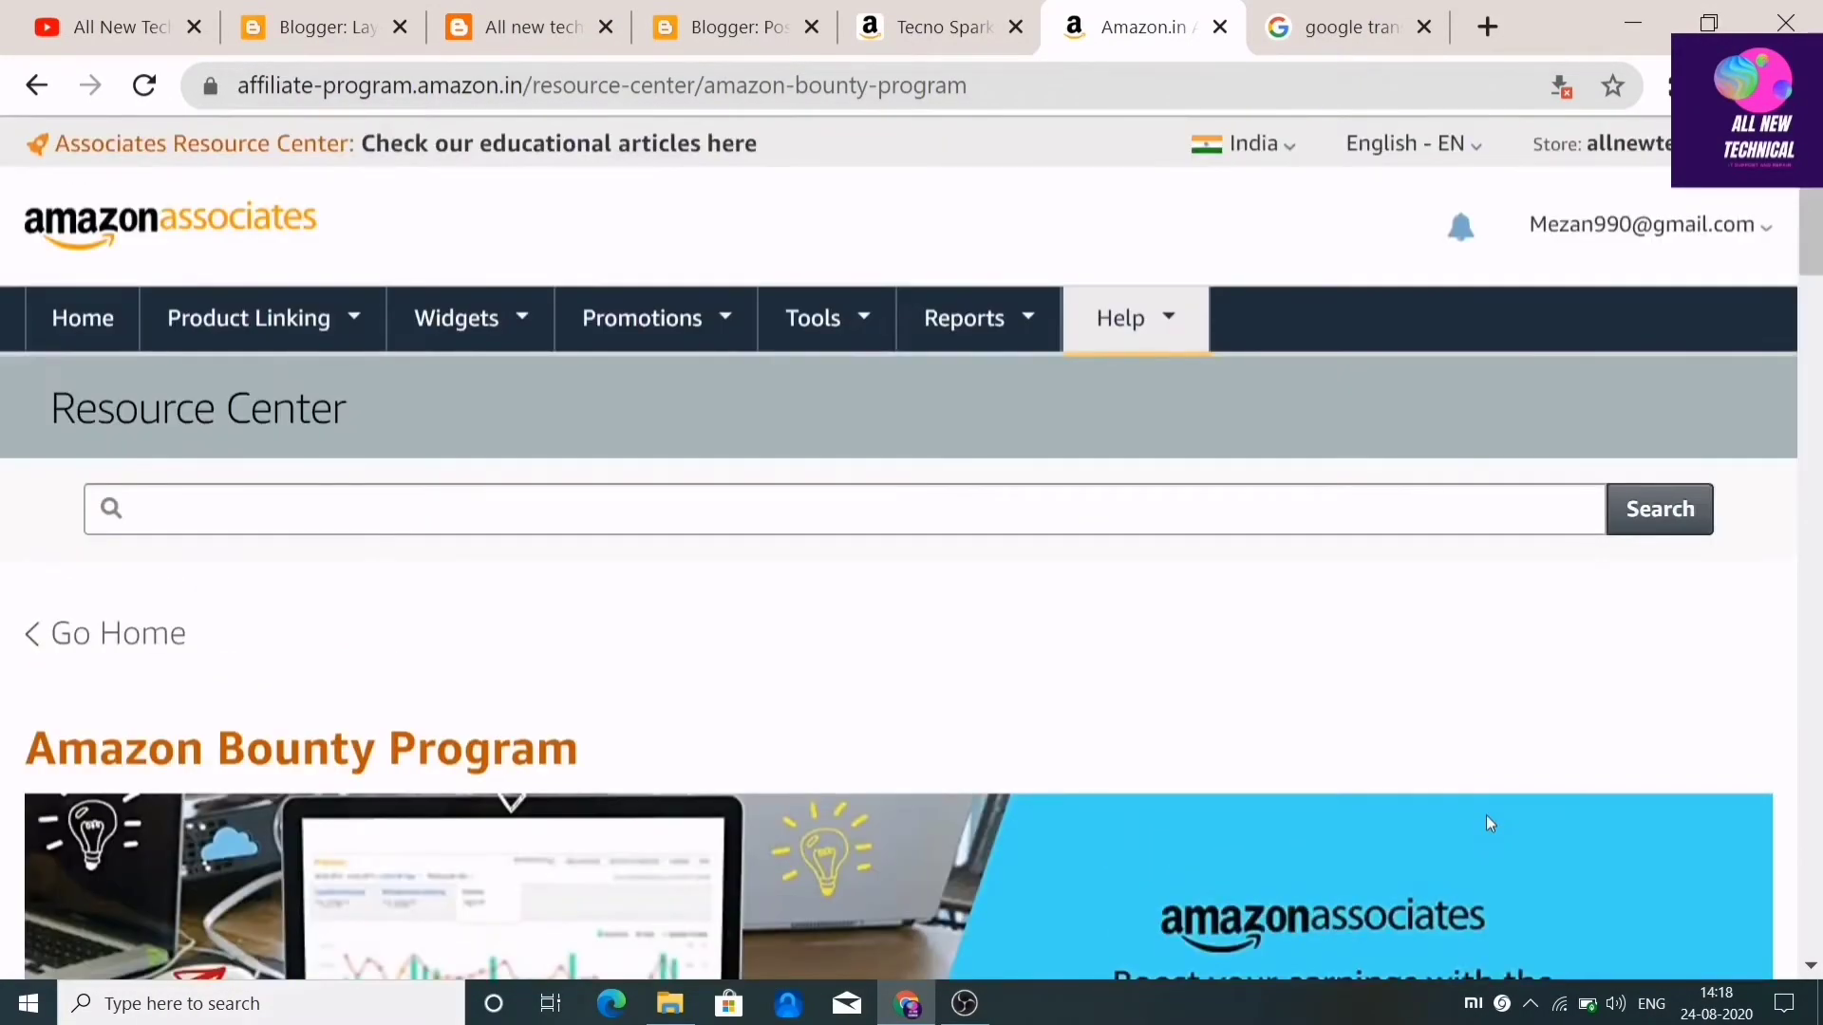
Open the Amazon Associates Banner Links page and look through the banner sizes offered
{"action": "mouse_move", "coordinate": [361, 346]}
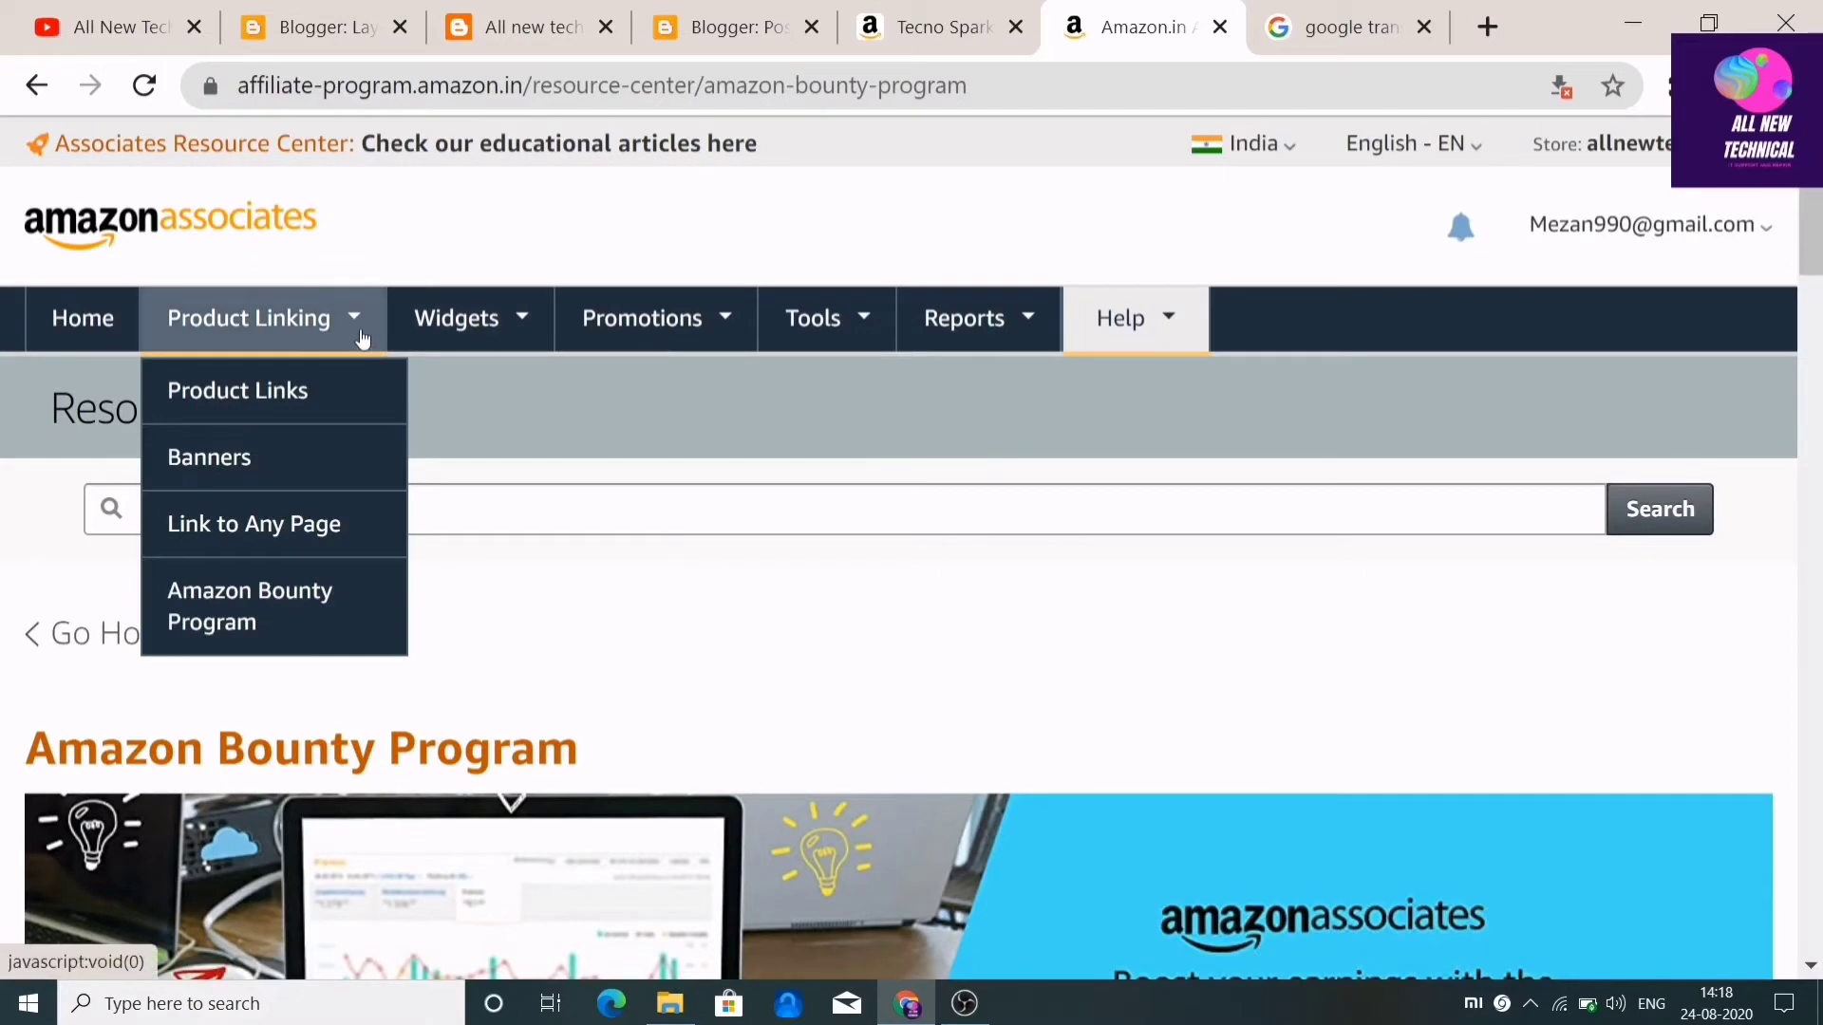
{"action": "left_click", "coordinate": [361, 432]}
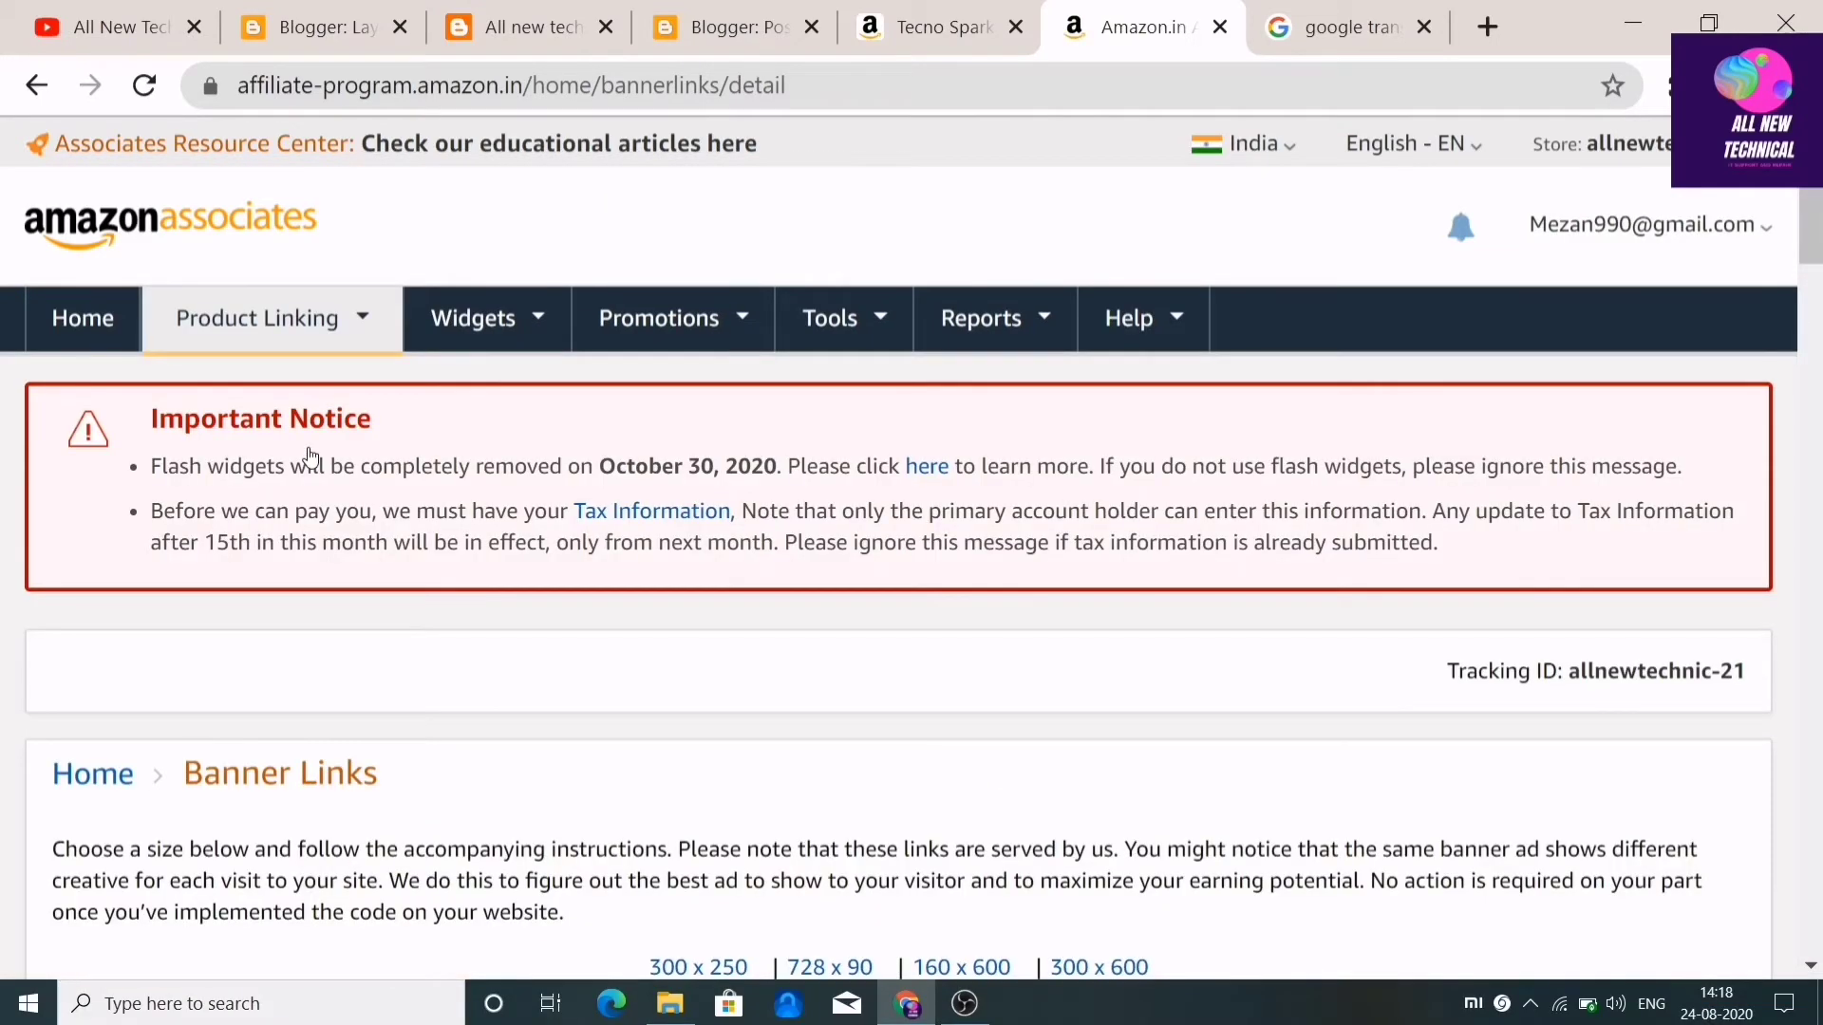
{"action": "scroll", "coordinate": [474, 661], "scroll_direction": "down", "scroll_amount": 12}
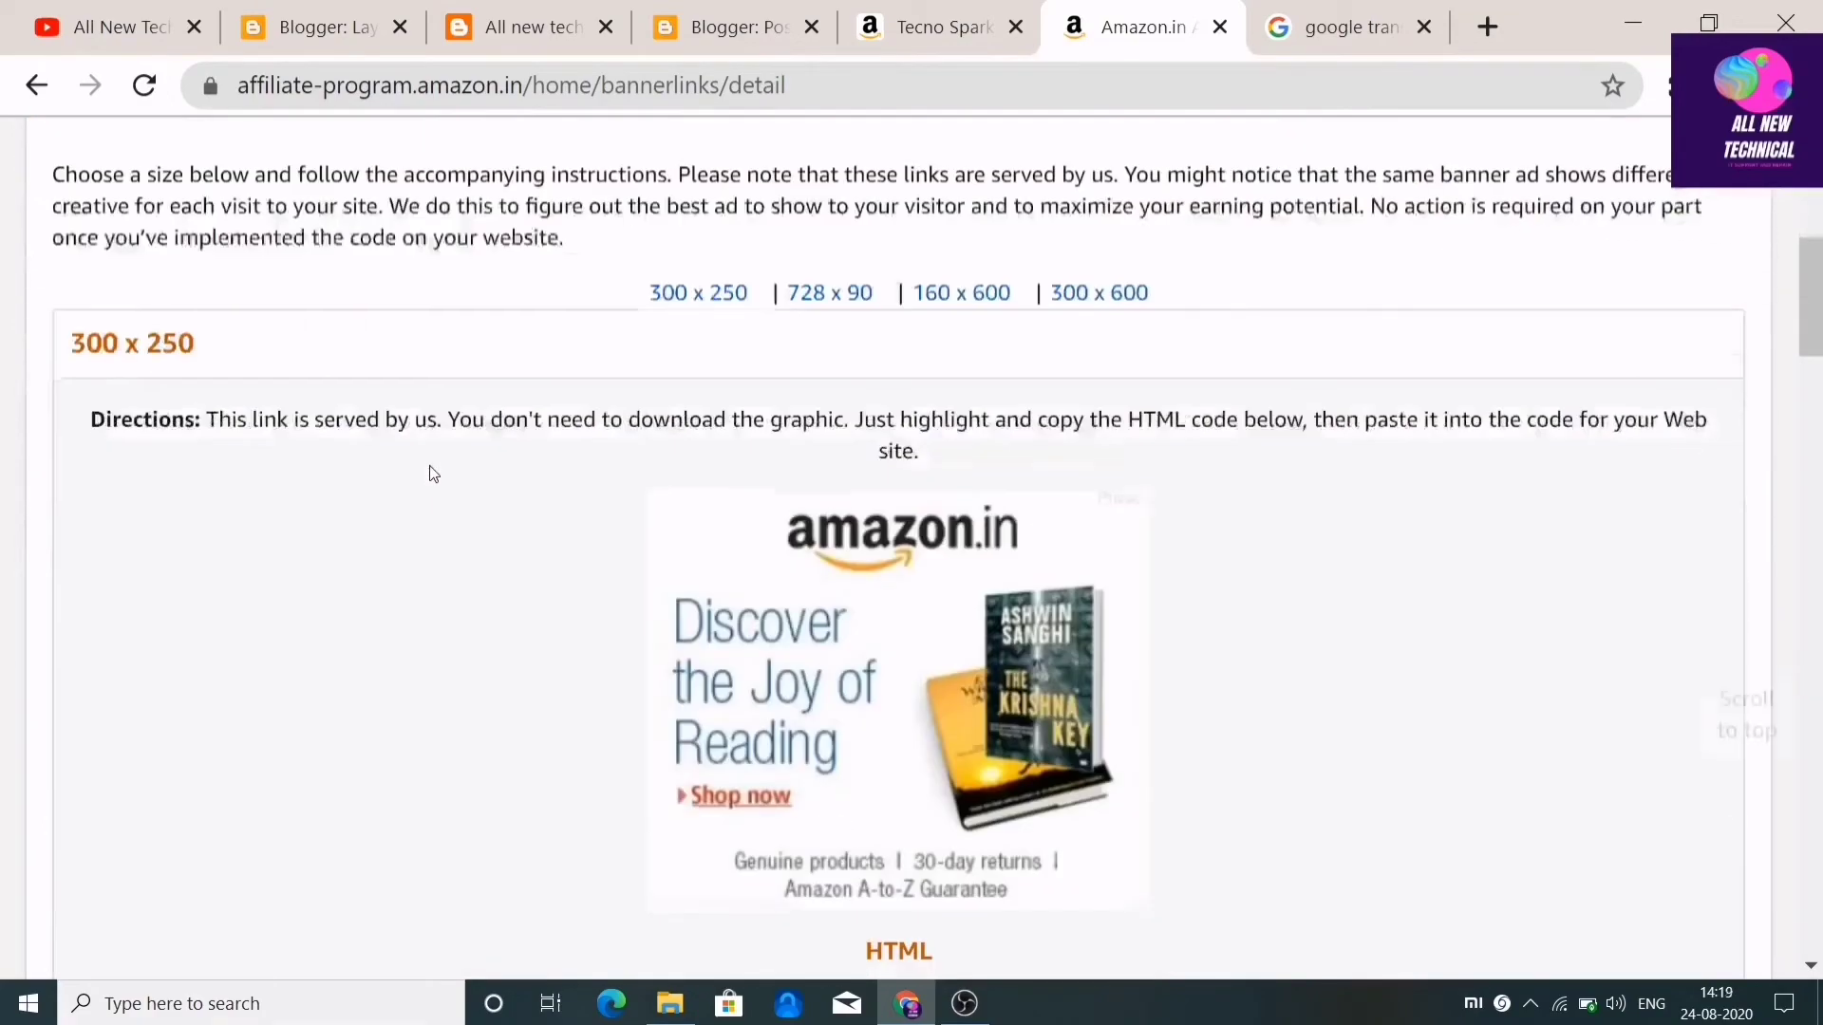
{"action": "scroll", "coordinate": [430, 463], "scroll_direction": "down", "scroll_amount": 12}
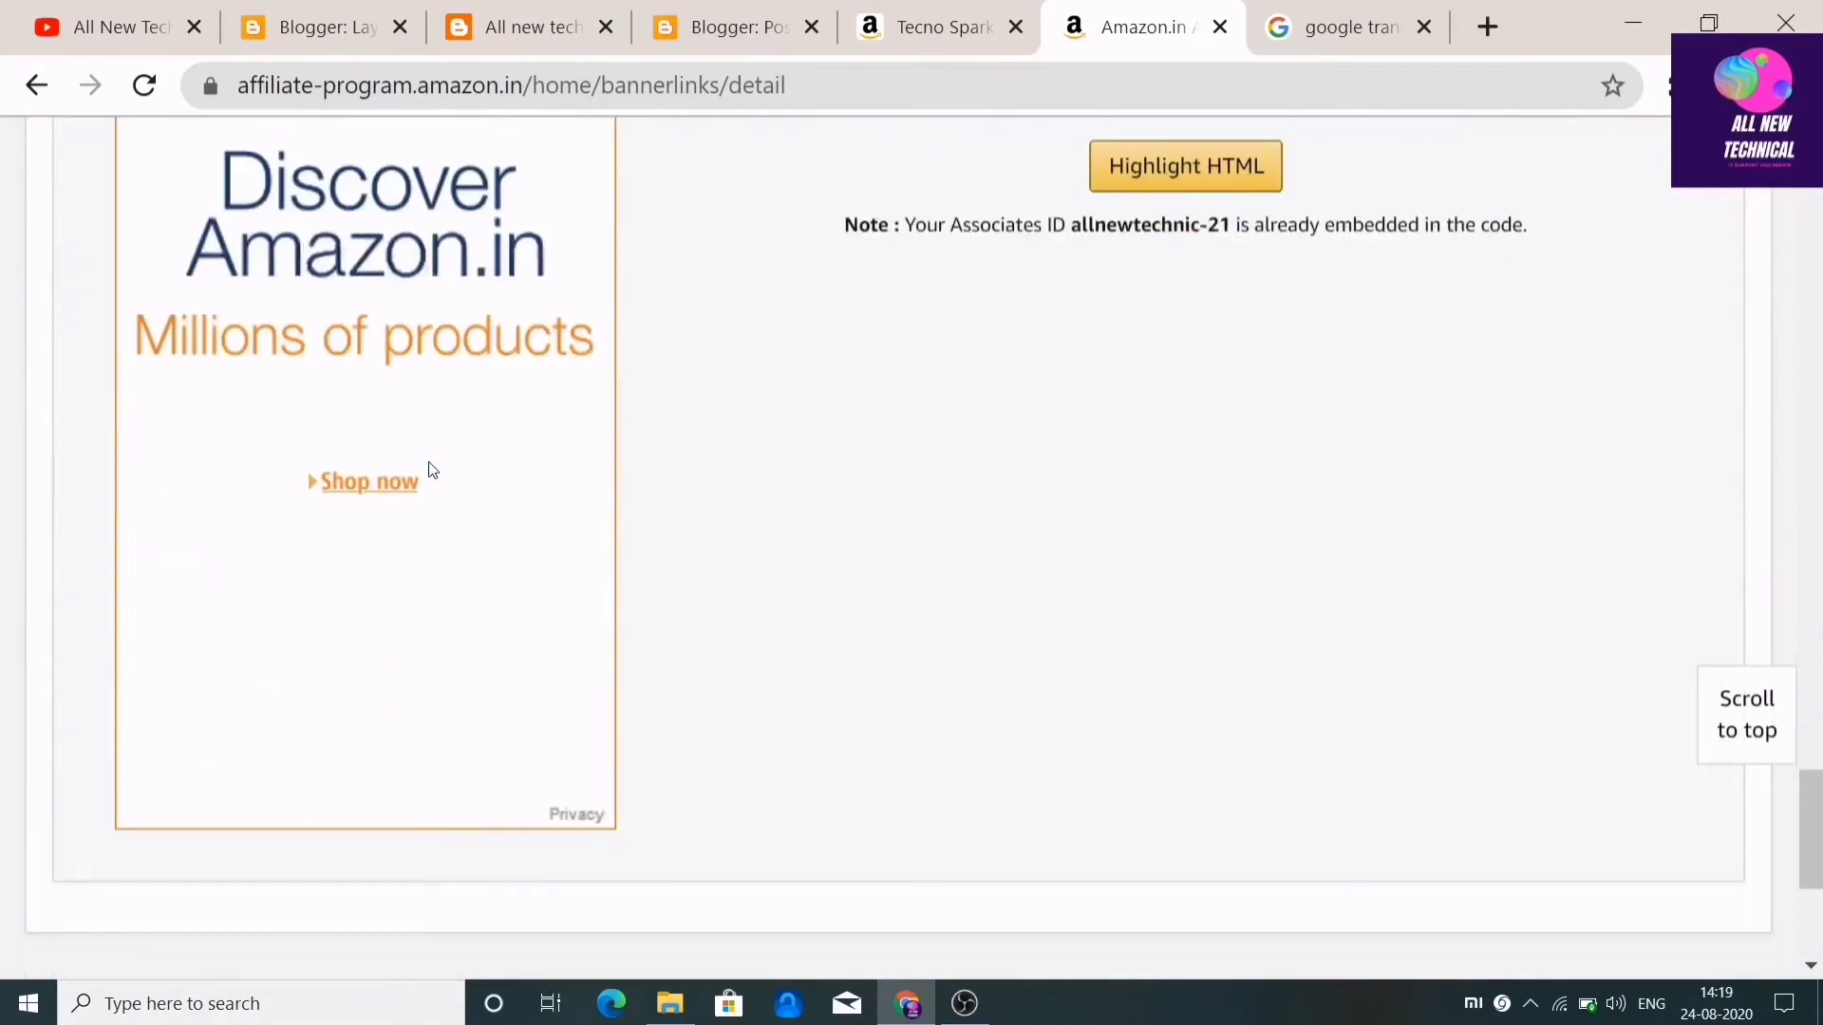
{"action": "scroll", "coordinate": [427, 468], "scroll_direction": "up", "scroll_amount": 7}
{"action": "scroll", "coordinate": [423, 497], "scroll_direction": "up", "scroll_amount": 10}
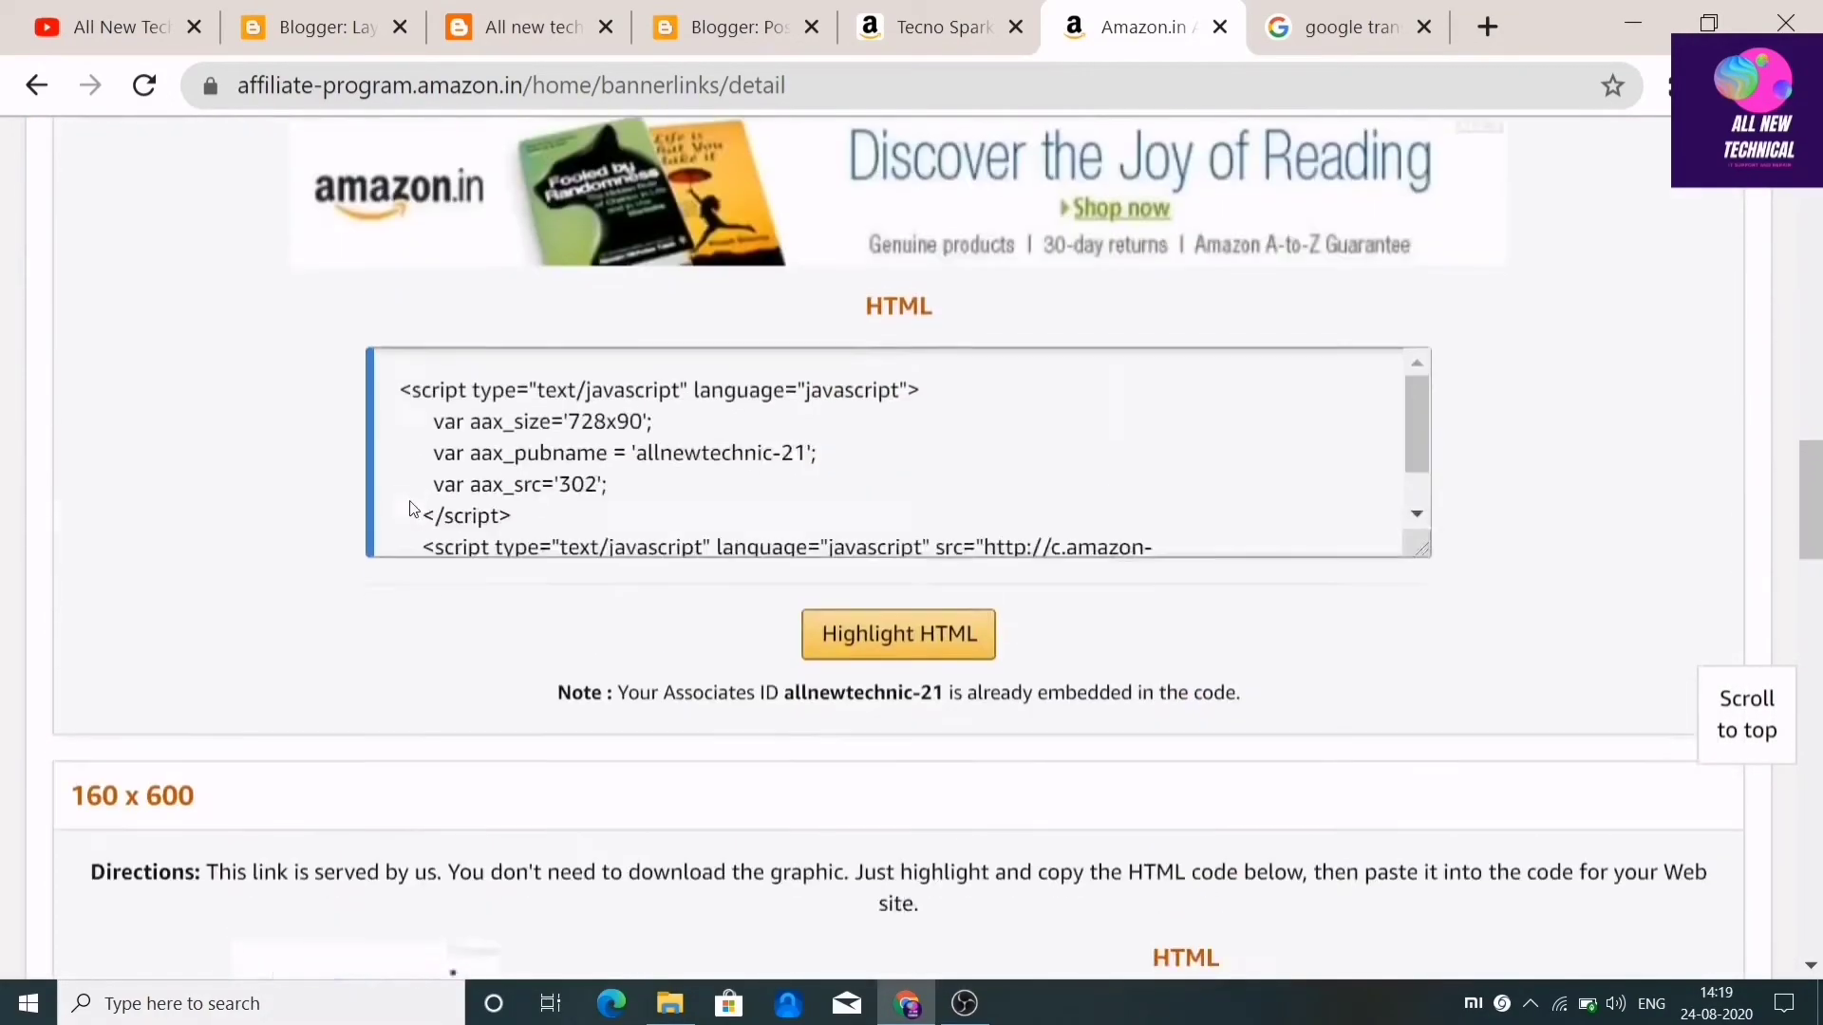
Highlight and copy the HTML code of the 728 x 90 banner
{"action": "scroll", "coordinate": [616, 773], "scroll_direction": "down", "scroll_amount": 1}
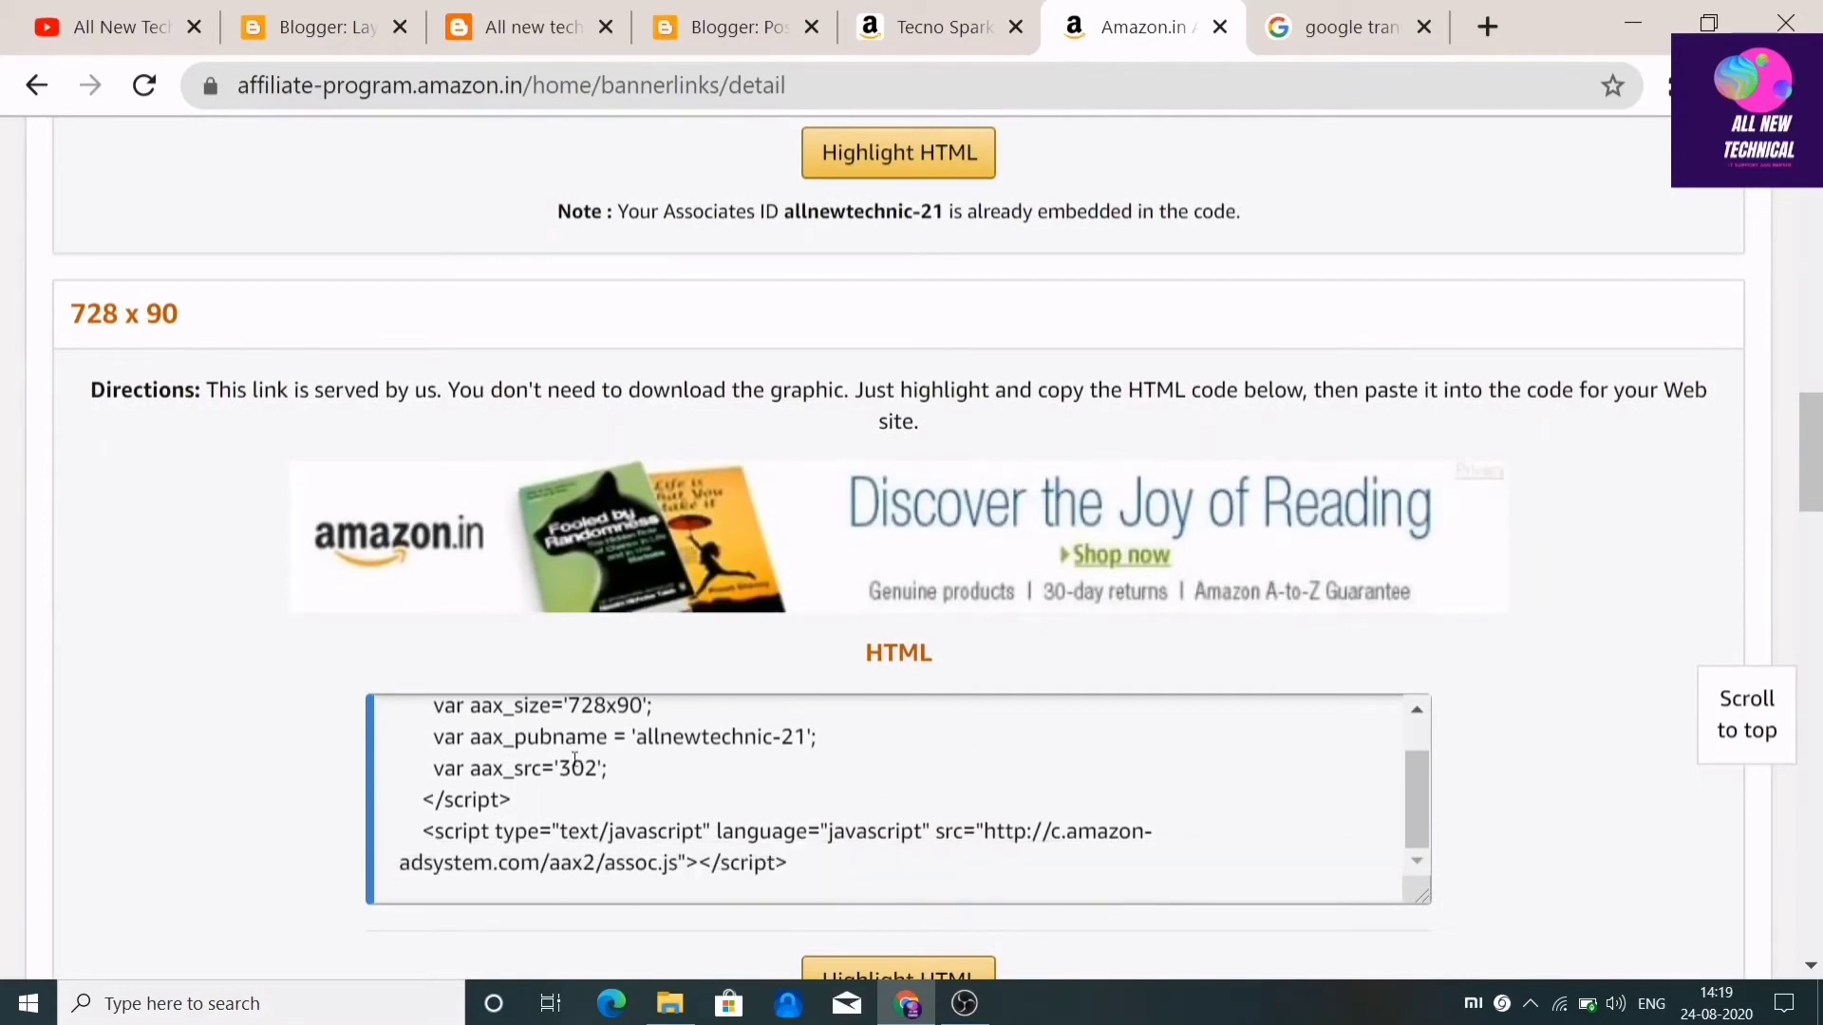
{"action": "scroll", "coordinate": [616, 774], "scroll_direction": "up", "scroll_amount": 1}
{"action": "scroll", "coordinate": [1152, 867], "scroll_direction": "down", "scroll_amount": 4}
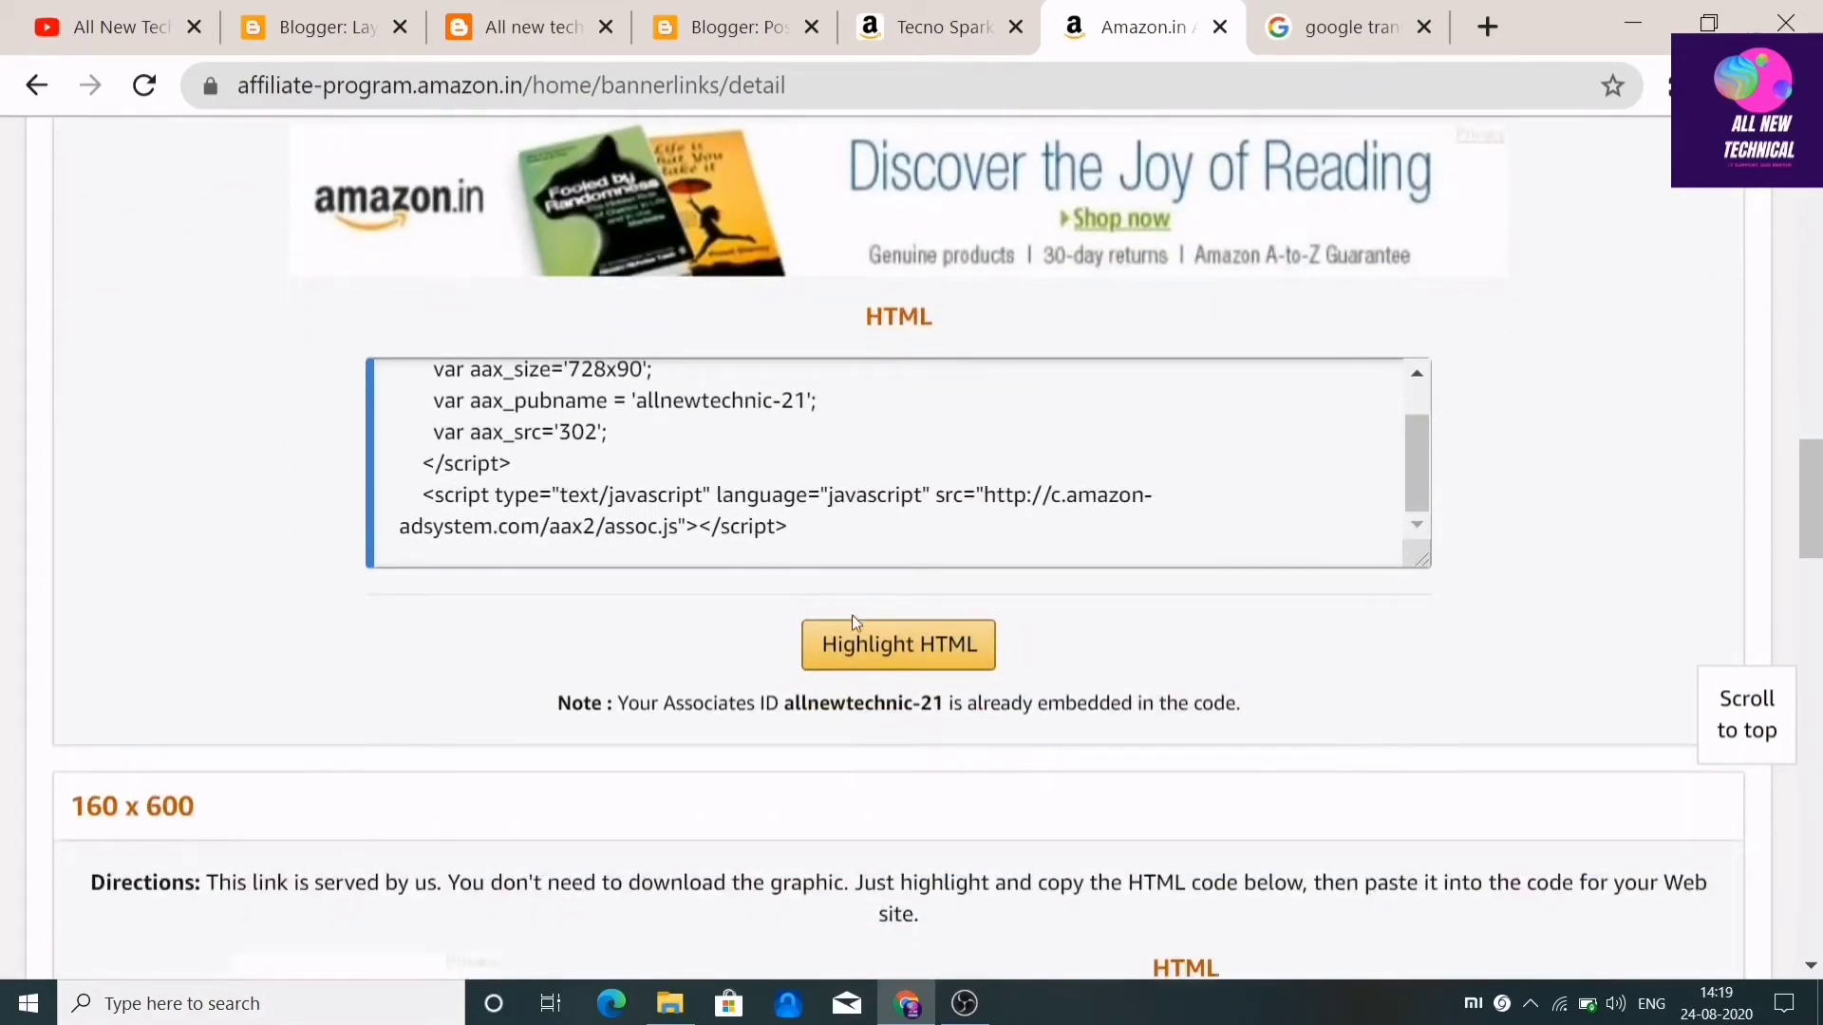
{"action": "left_click", "coordinate": [867, 644]}
{"action": "key", "text": "ctrl+c"}
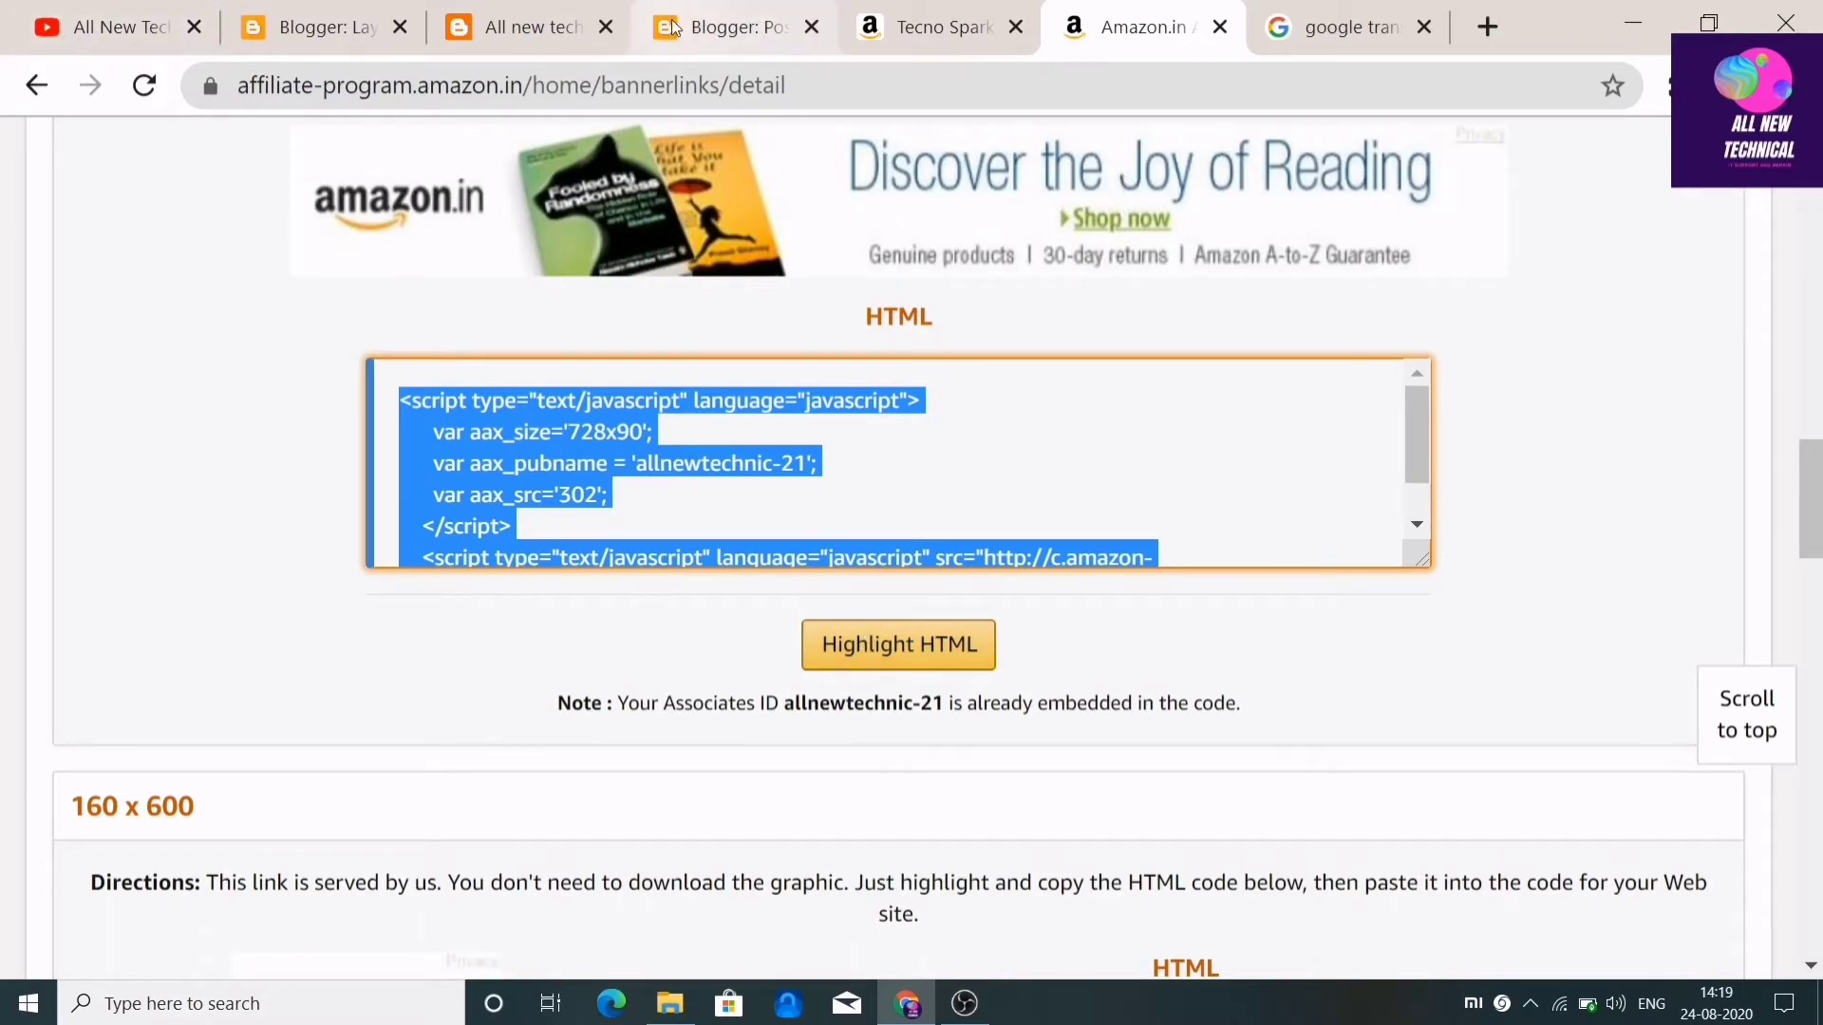
Check the 728x90 ad slot on the live blog, and open the Advertisement gadget in the layout's Home Ads section for editing
{"action": "left_click", "coordinate": [265, 25]}
{"action": "scroll", "coordinate": [919, 787], "scroll_direction": "up", "scroll_amount": 8}
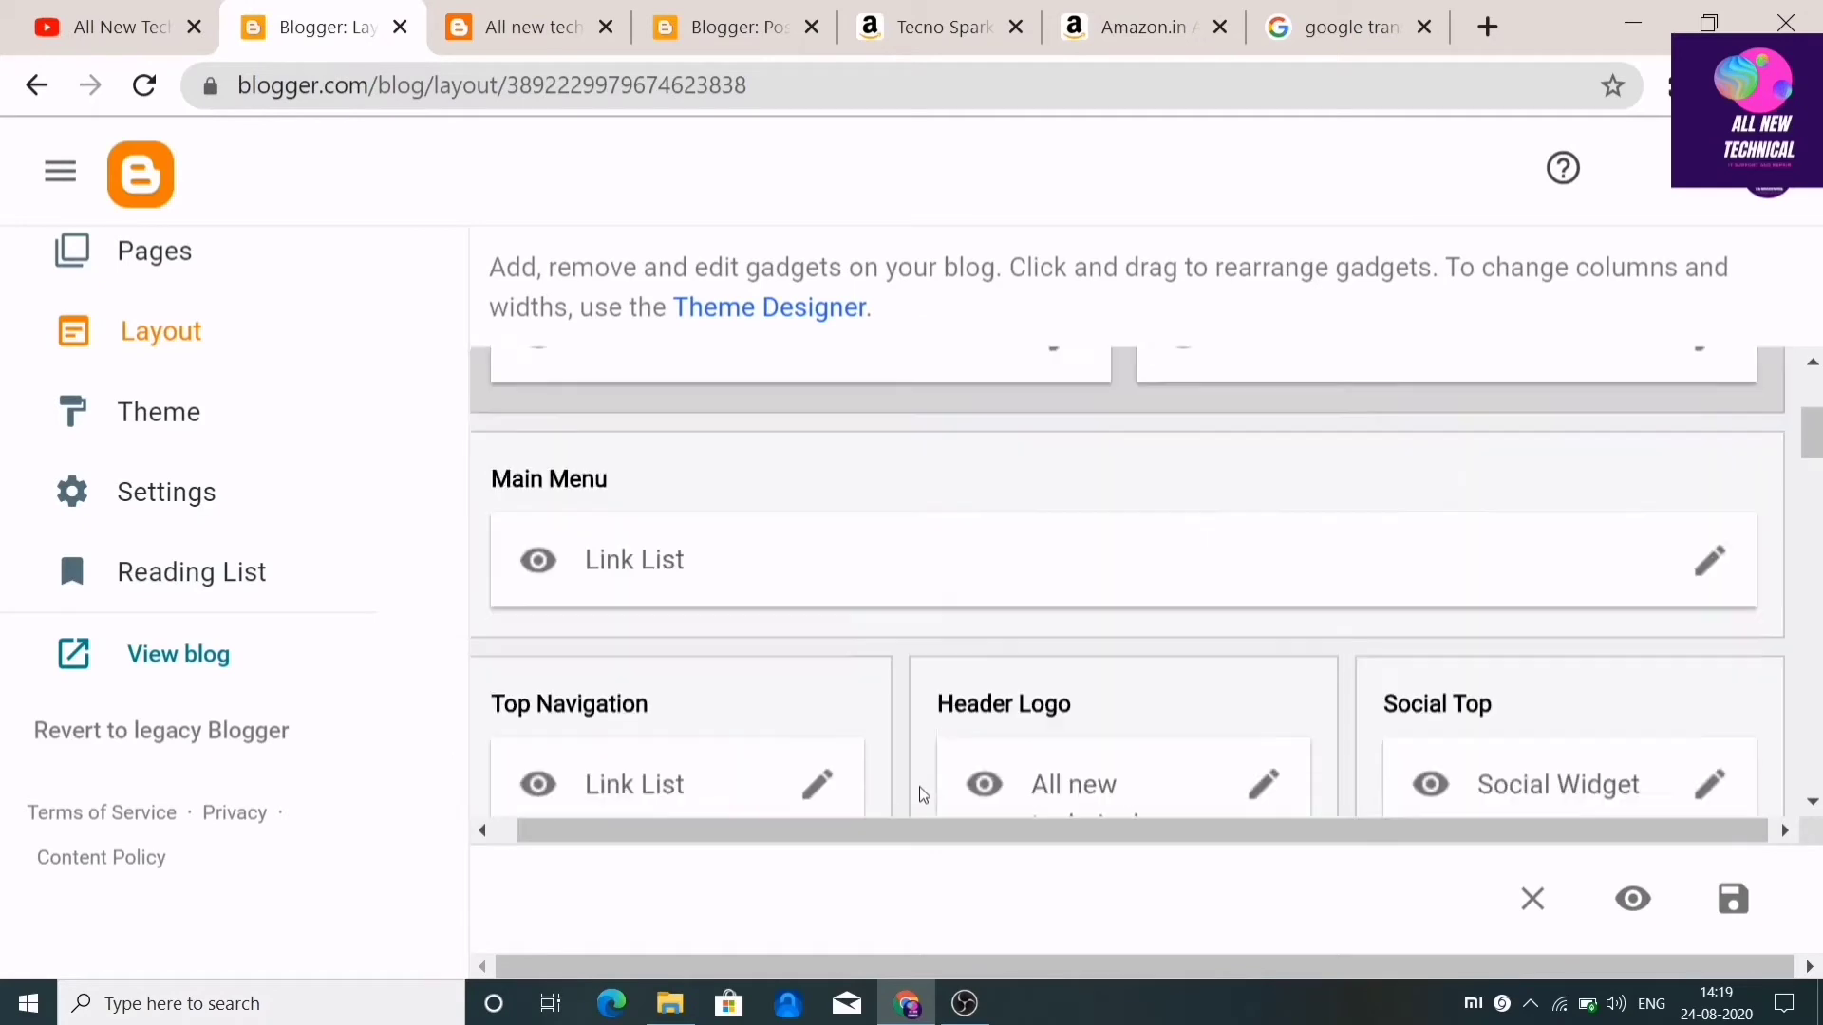
{"action": "left_click", "coordinate": [557, 8]}
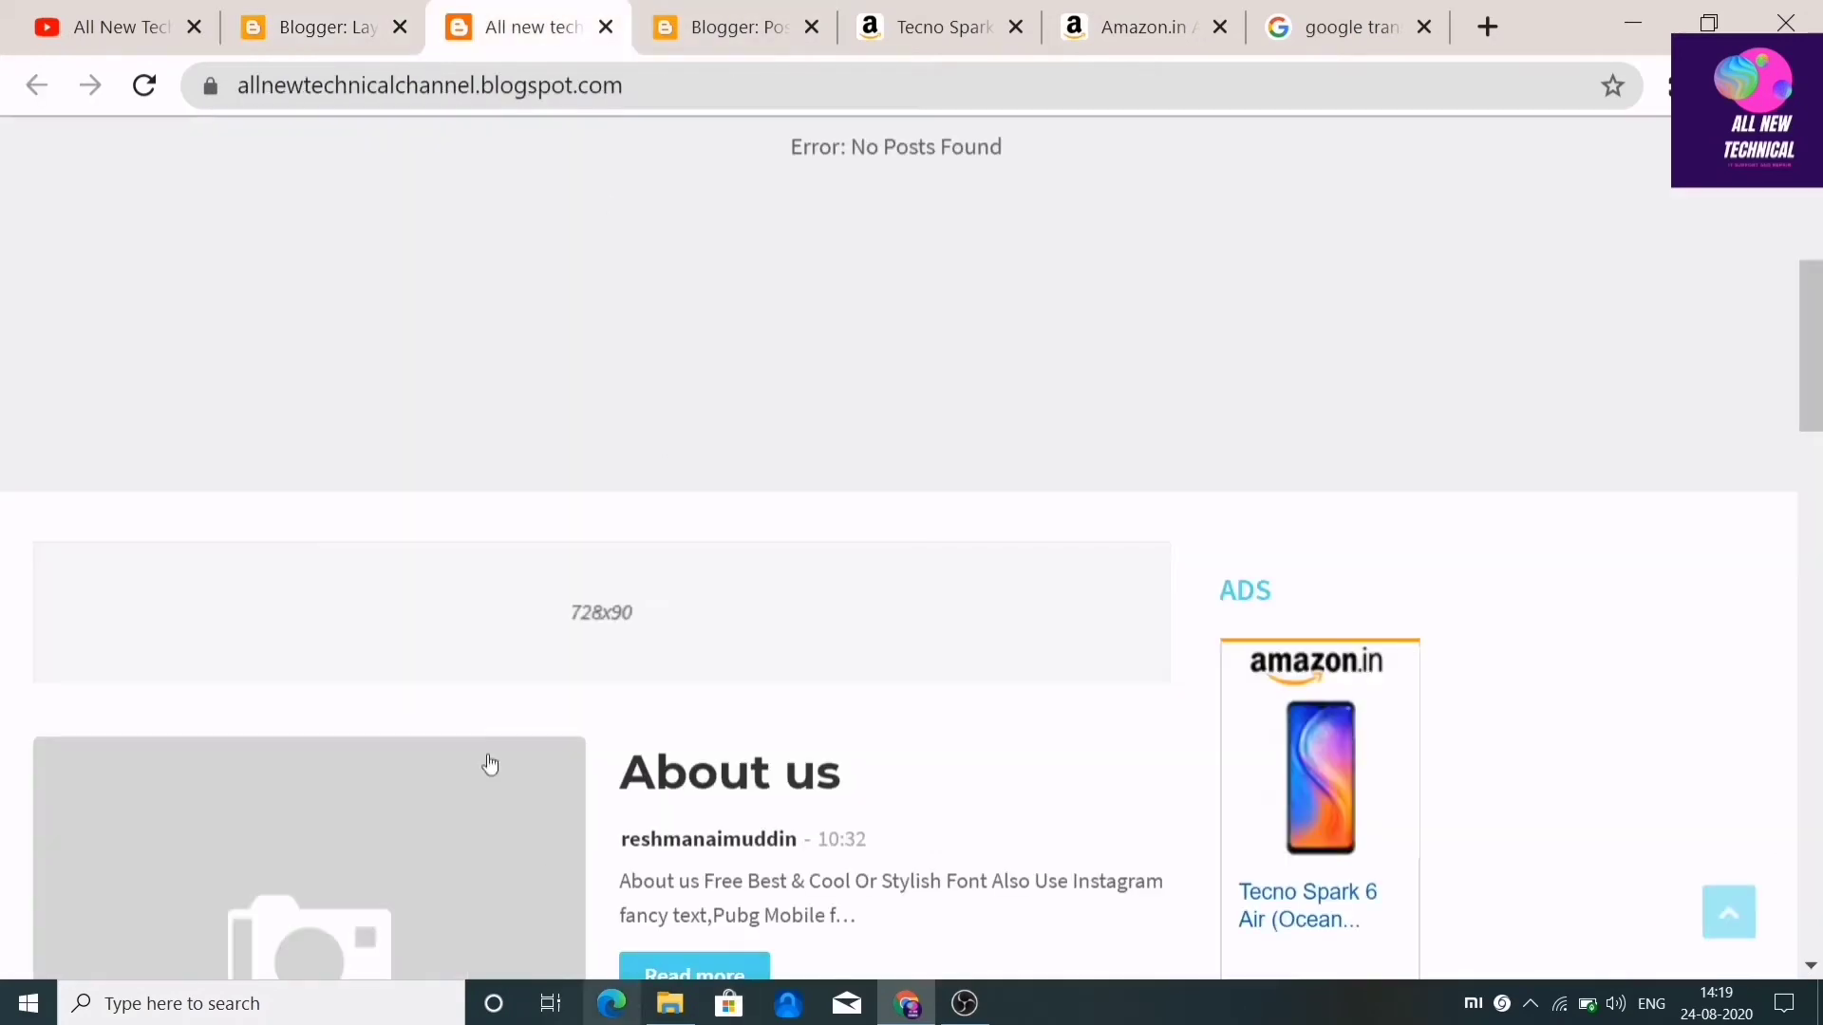
{"action": "left_click", "coordinate": [290, 23]}
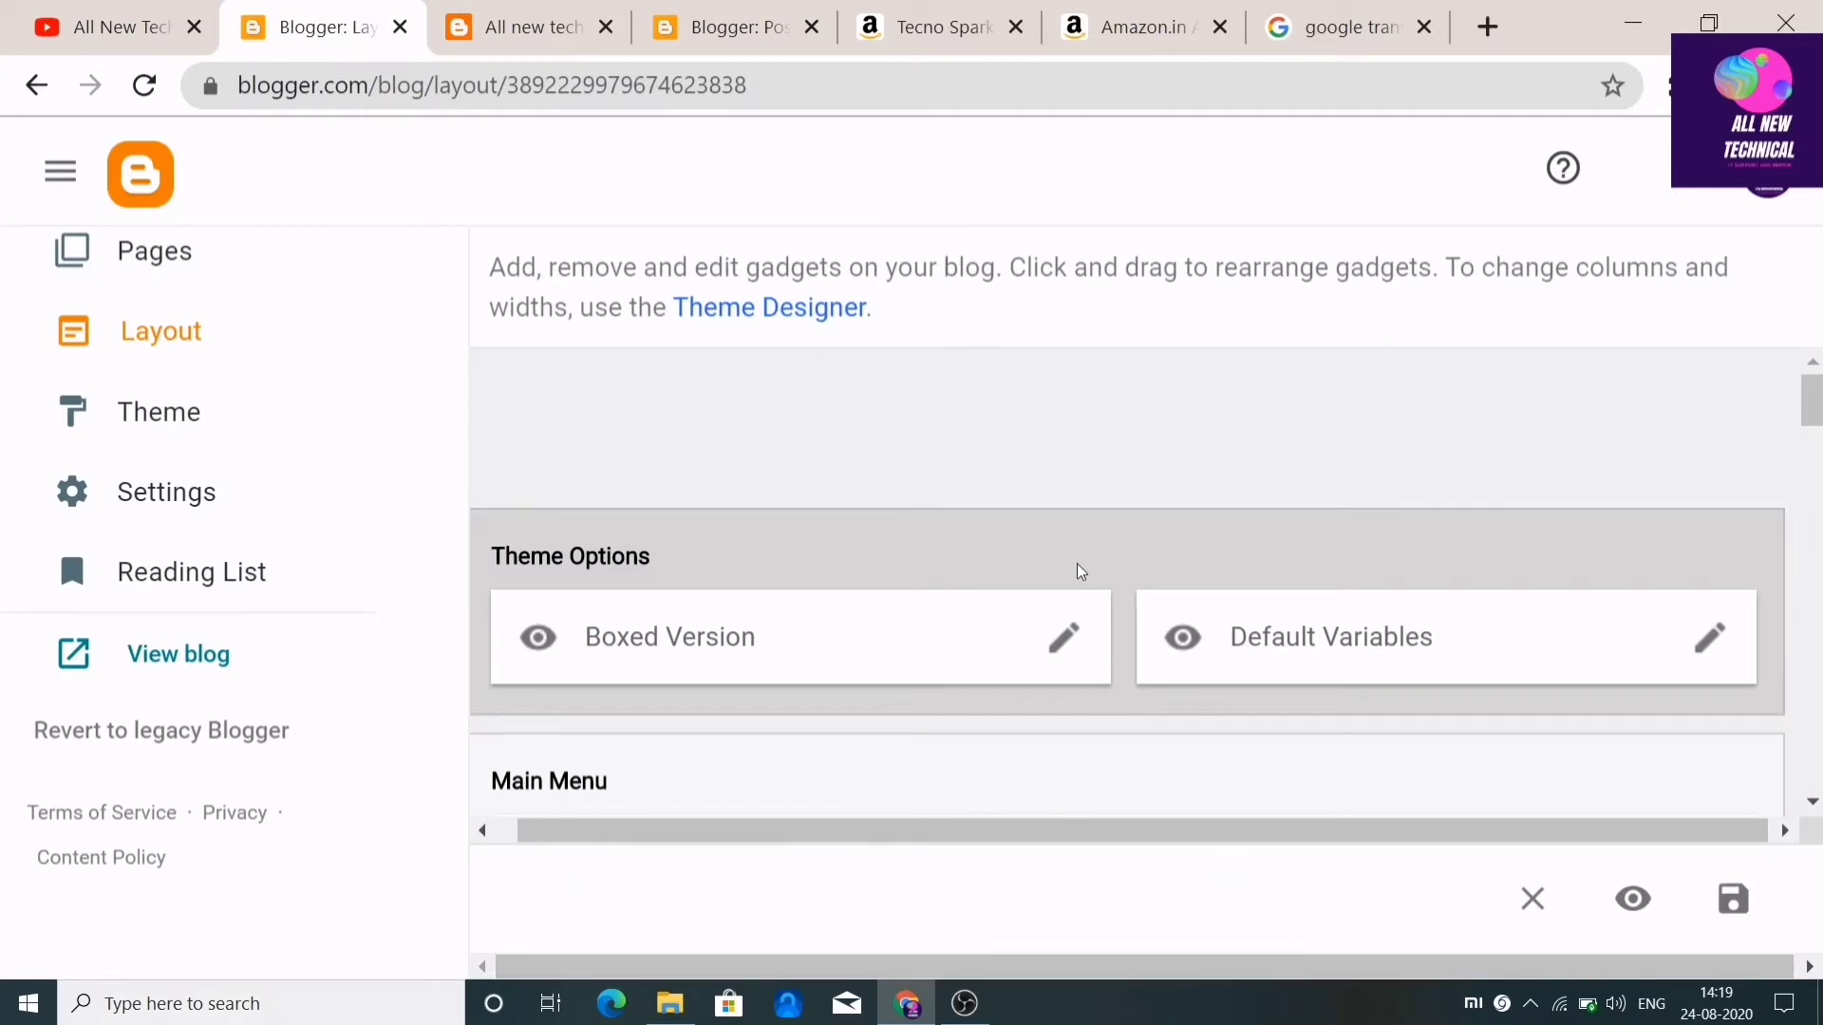
{"action": "scroll", "coordinate": [1077, 562], "scroll_direction": "down", "scroll_amount": 5}
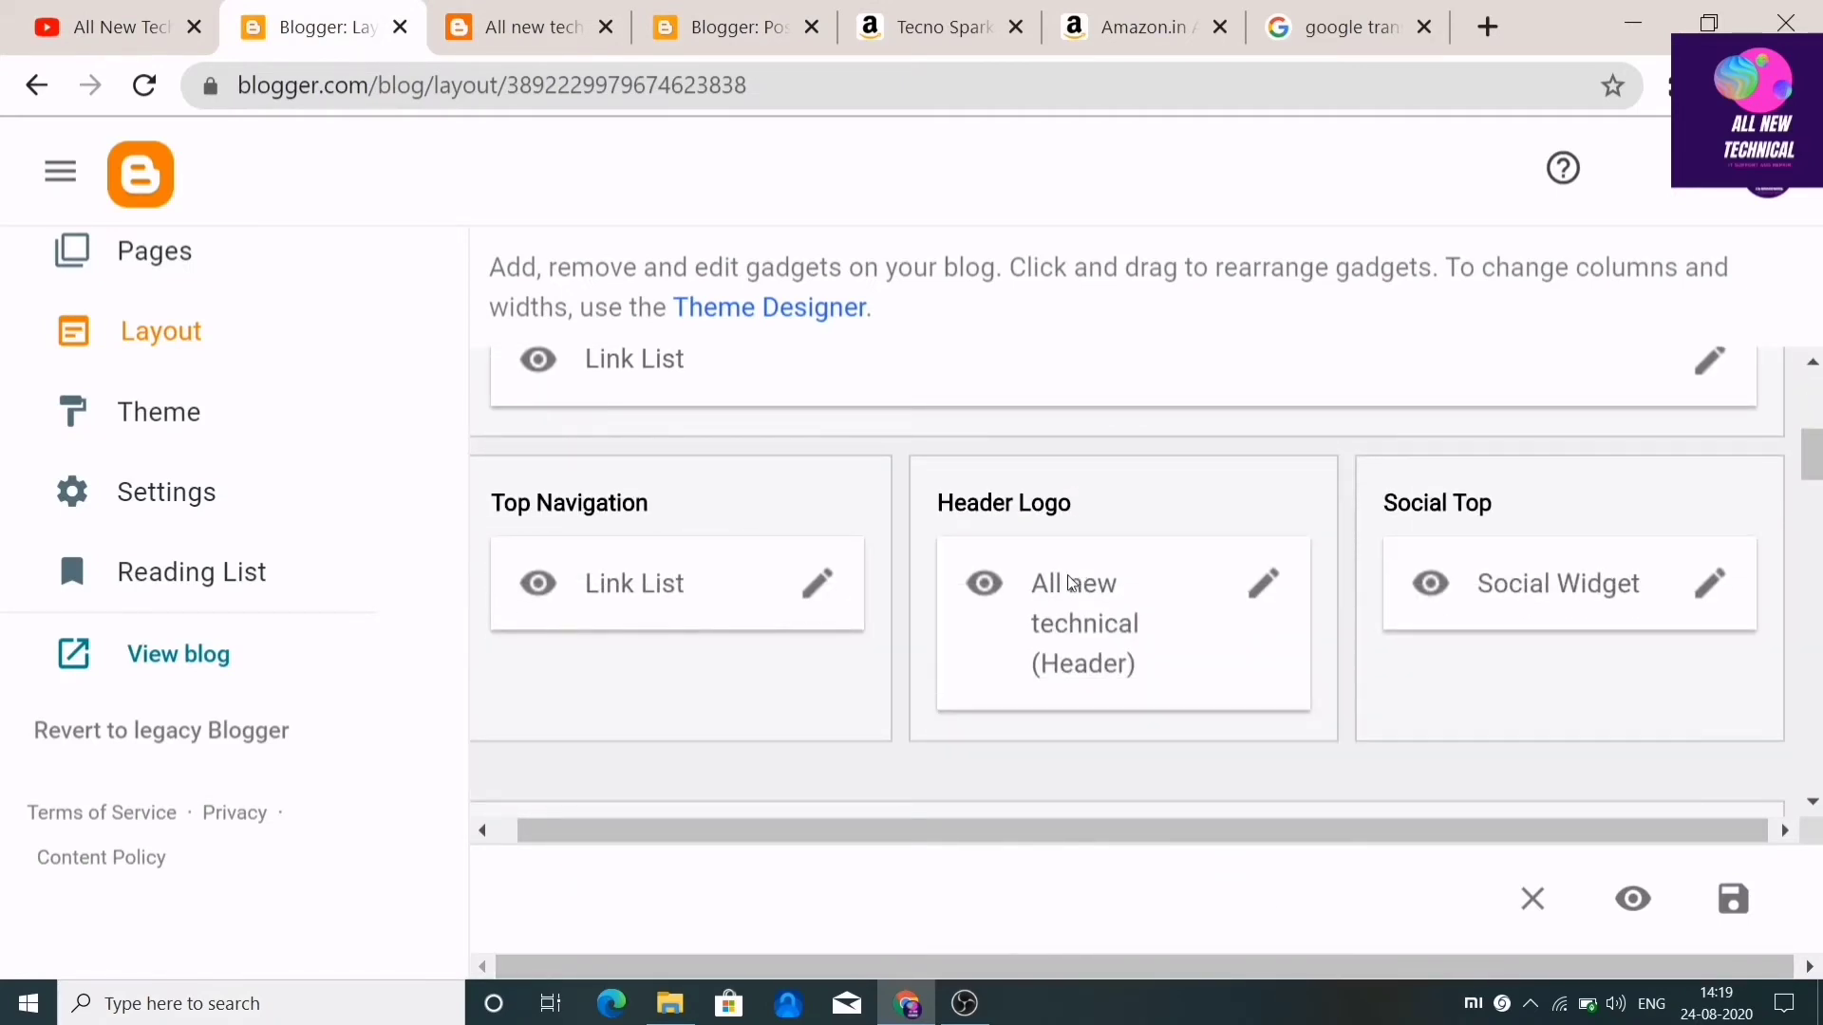
{"action": "scroll", "coordinate": [1082, 570], "scroll_direction": "down", "scroll_amount": 2}
{"action": "scroll", "coordinate": [1087, 568], "scroll_direction": "down", "scroll_amount": 2}
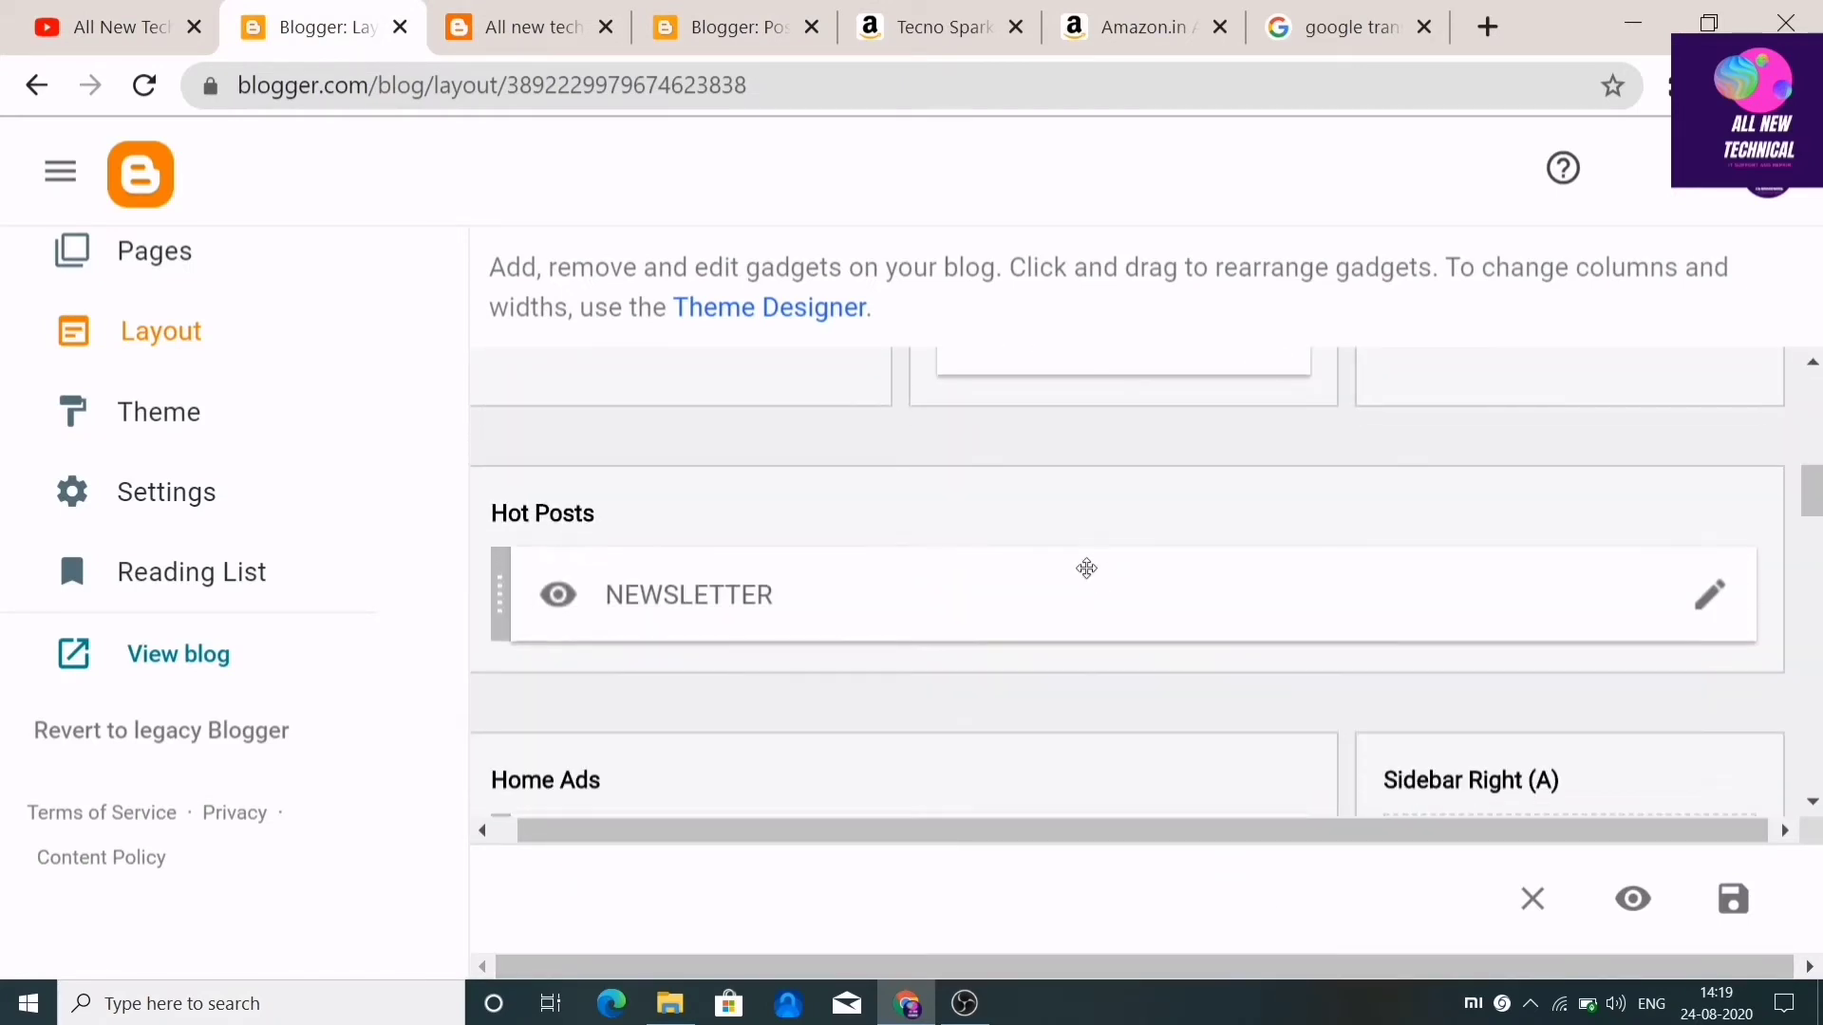
{"action": "scroll", "coordinate": [1088, 568], "scroll_direction": "down", "scroll_amount": 4}
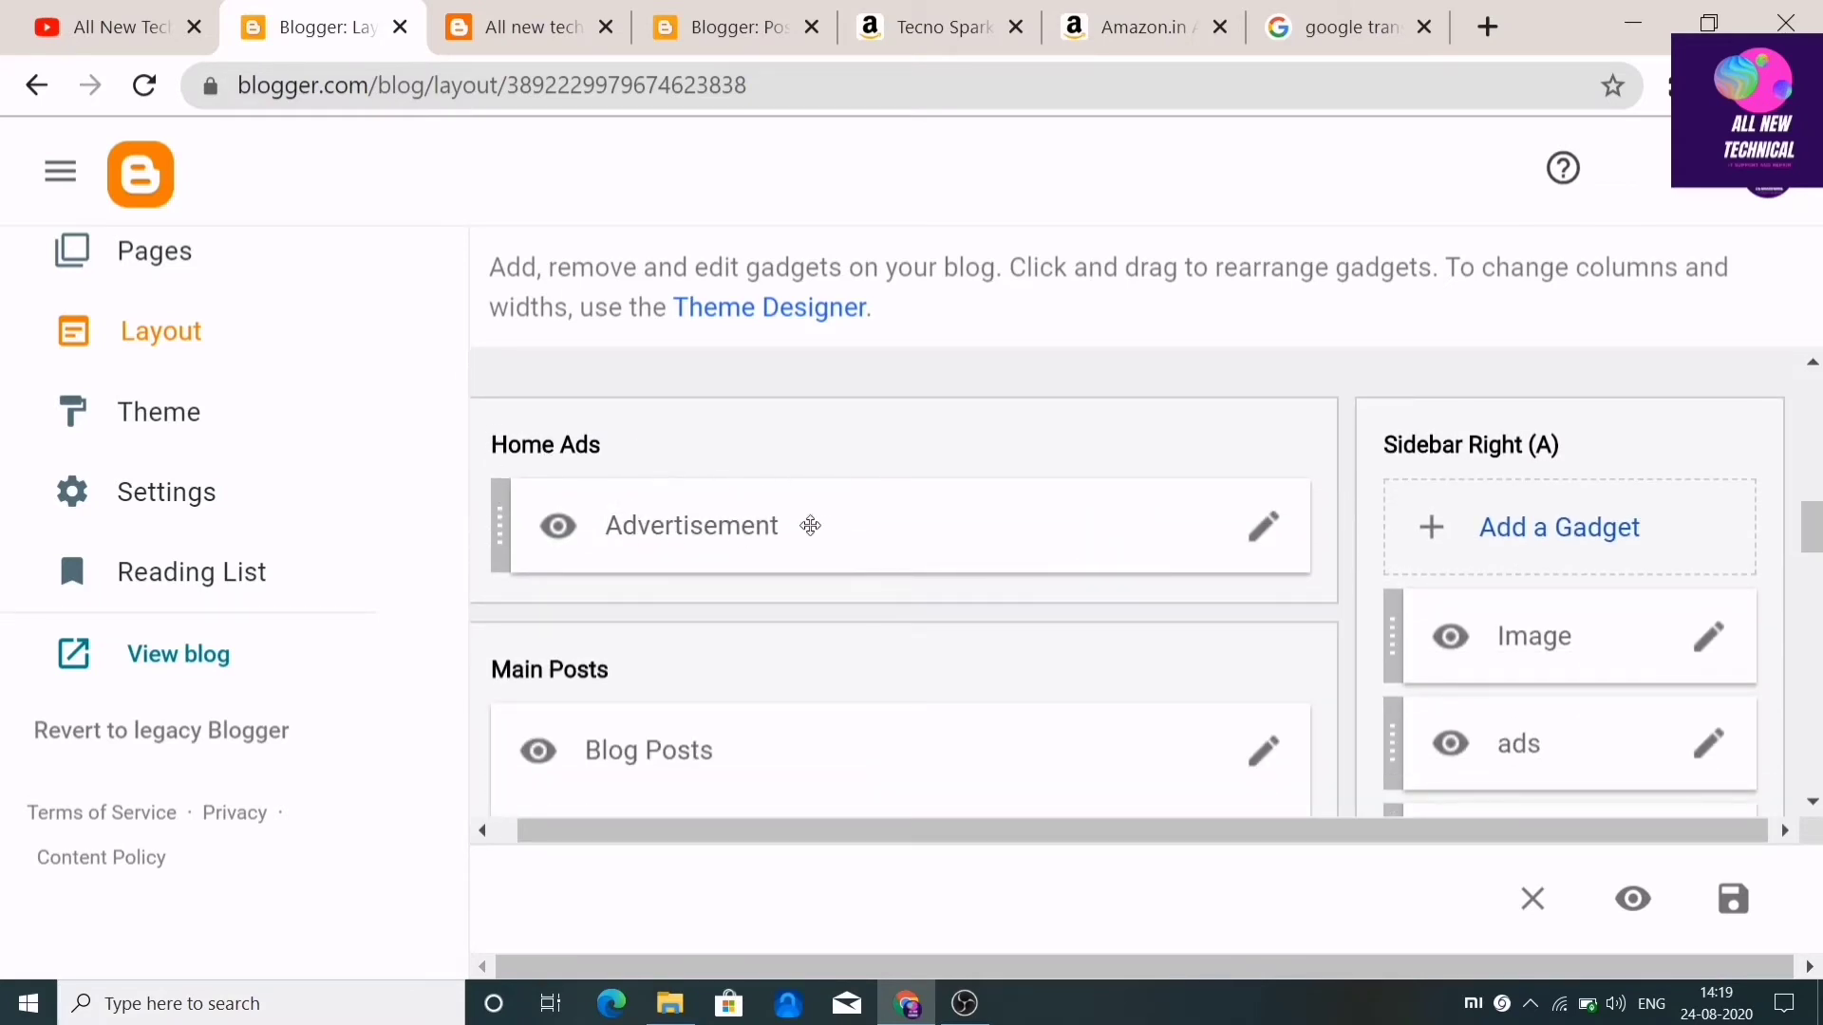
{"action": "left_click", "coordinate": [1249, 535]}
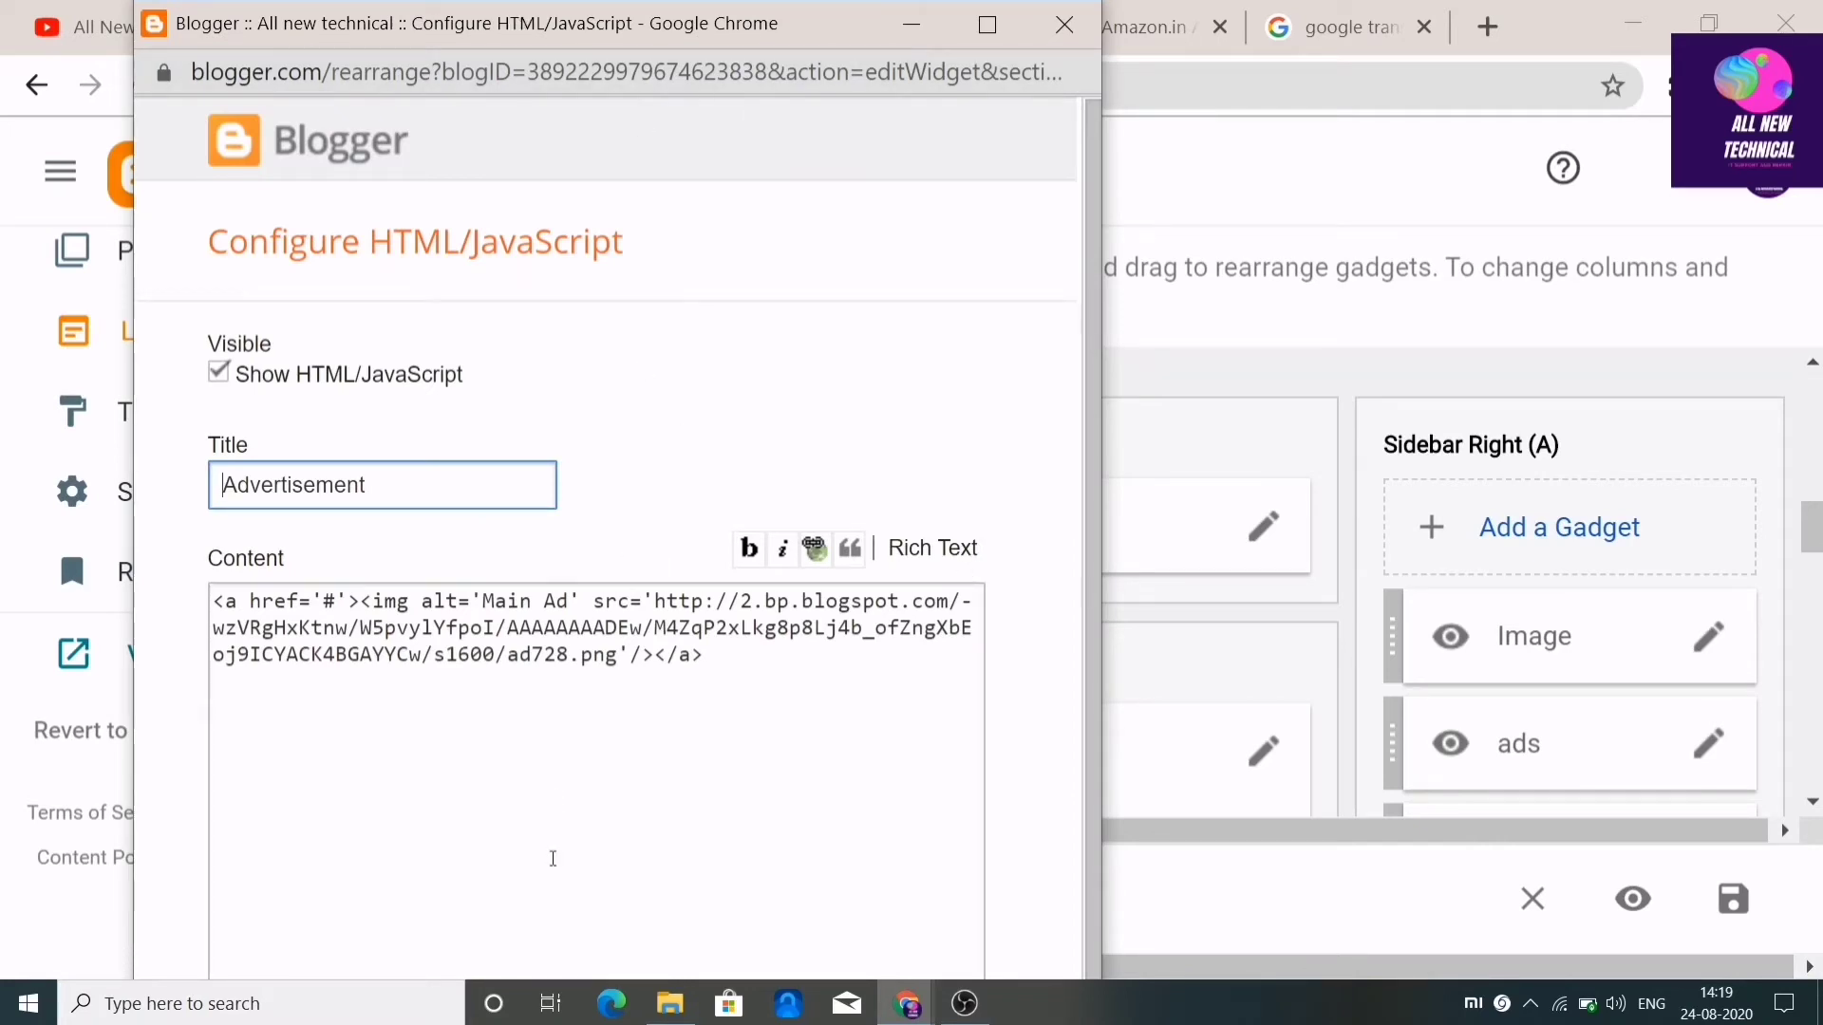
Replace the Advertisement gadget's content with the copied 728x90 Amazon banner code and save the gadget
{"action": "scroll", "coordinate": [554, 858], "scroll_direction": "down", "scroll_amount": 1}
{"action": "left_click_drag", "start_coordinate": [798, 639], "coordinate": [418, 533]}
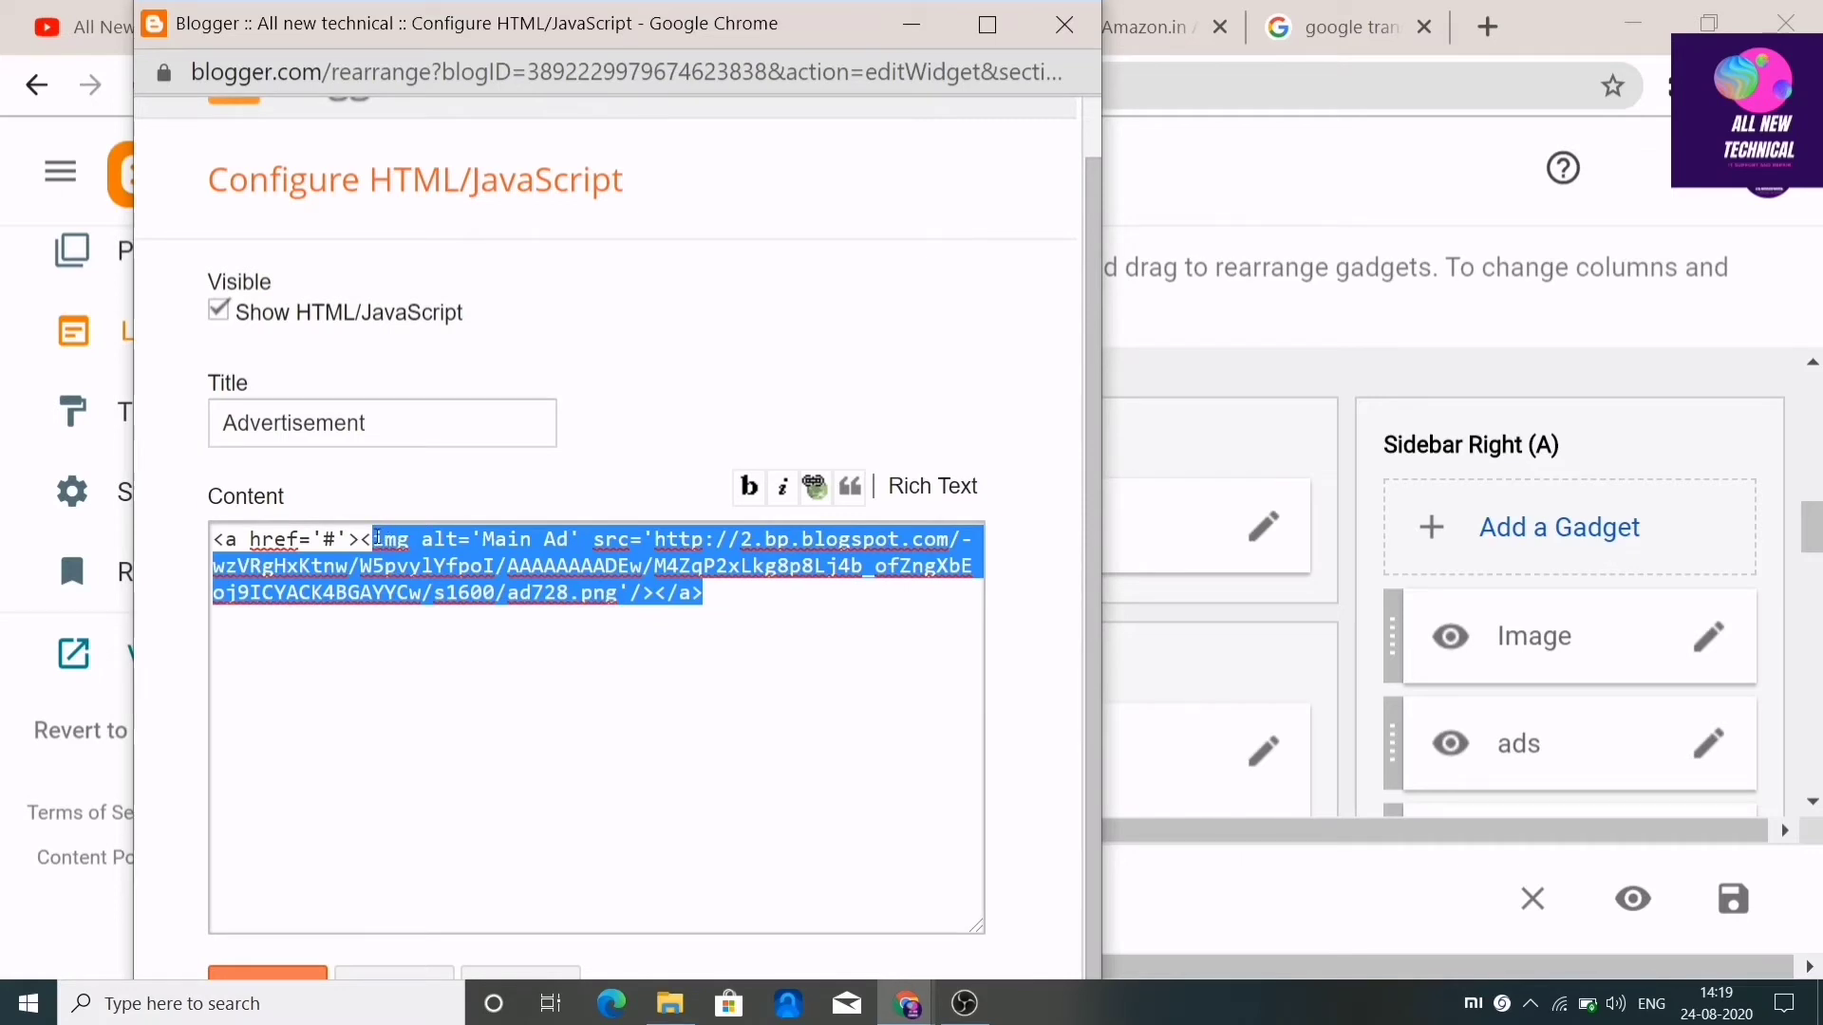
{"action": "key", "text": "BackSpace"}
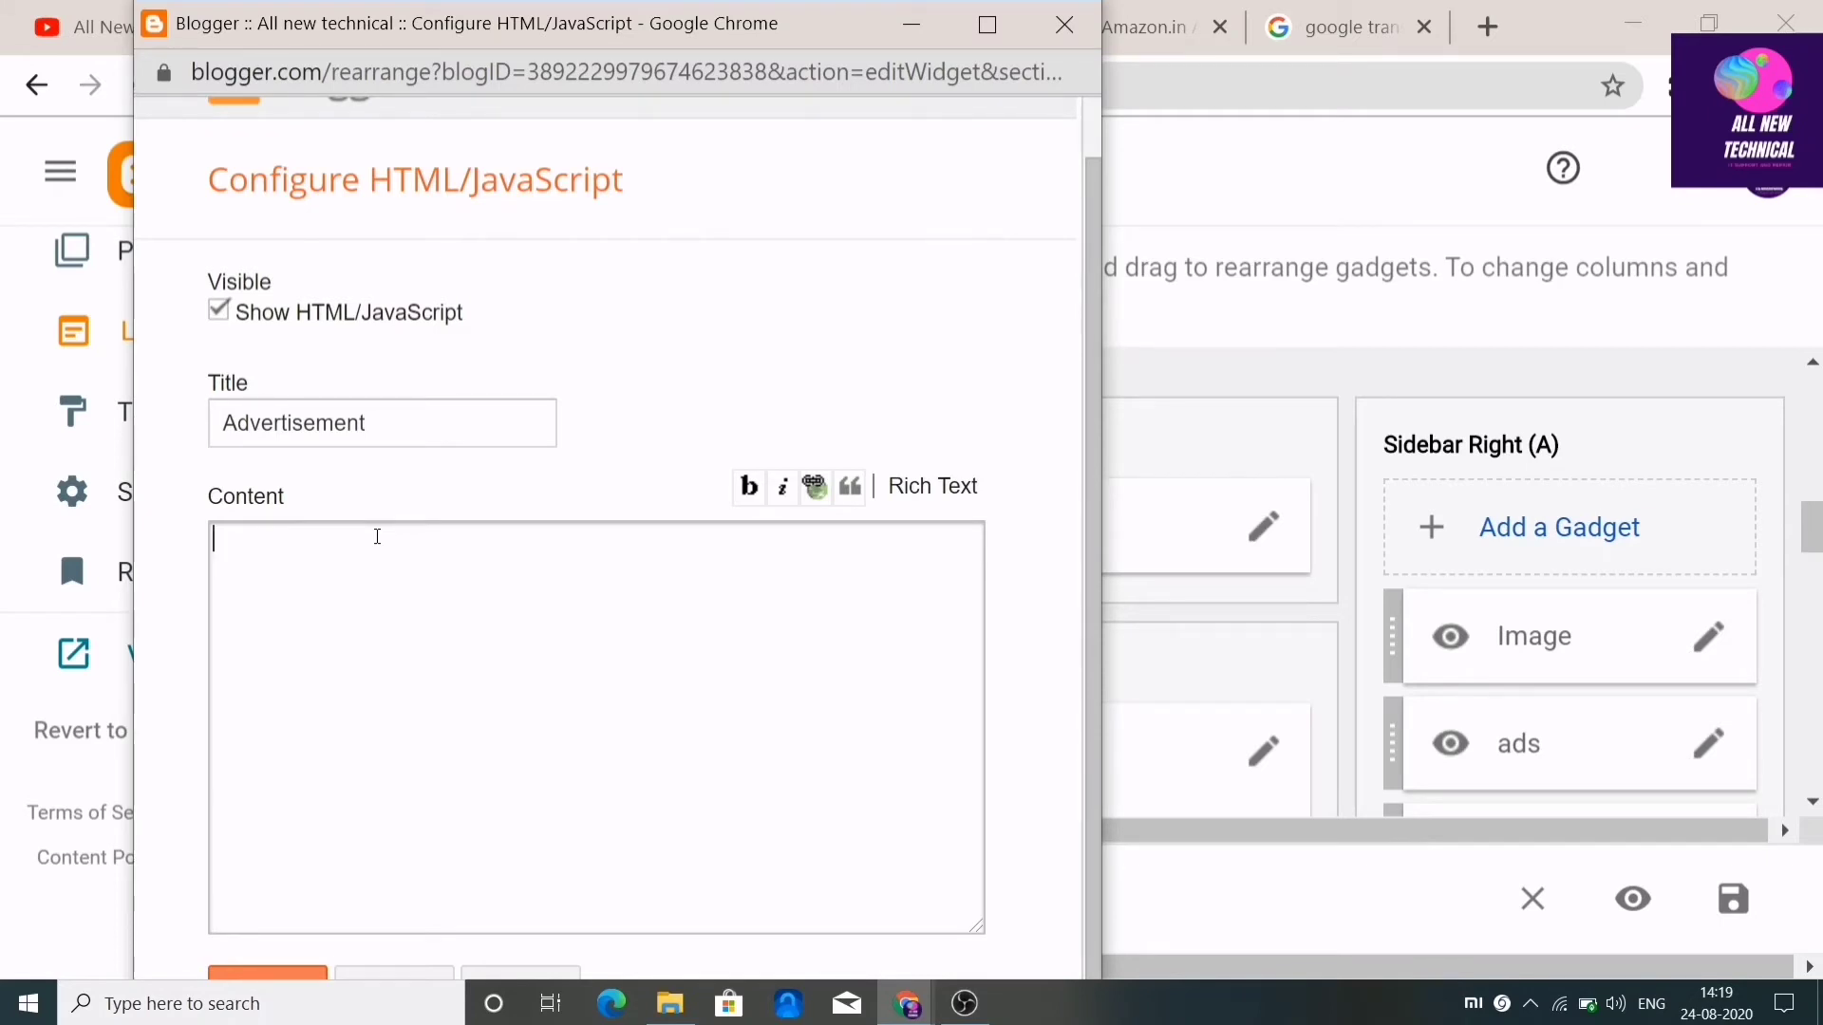
{"action": "key", "text": "ctrl+v"}
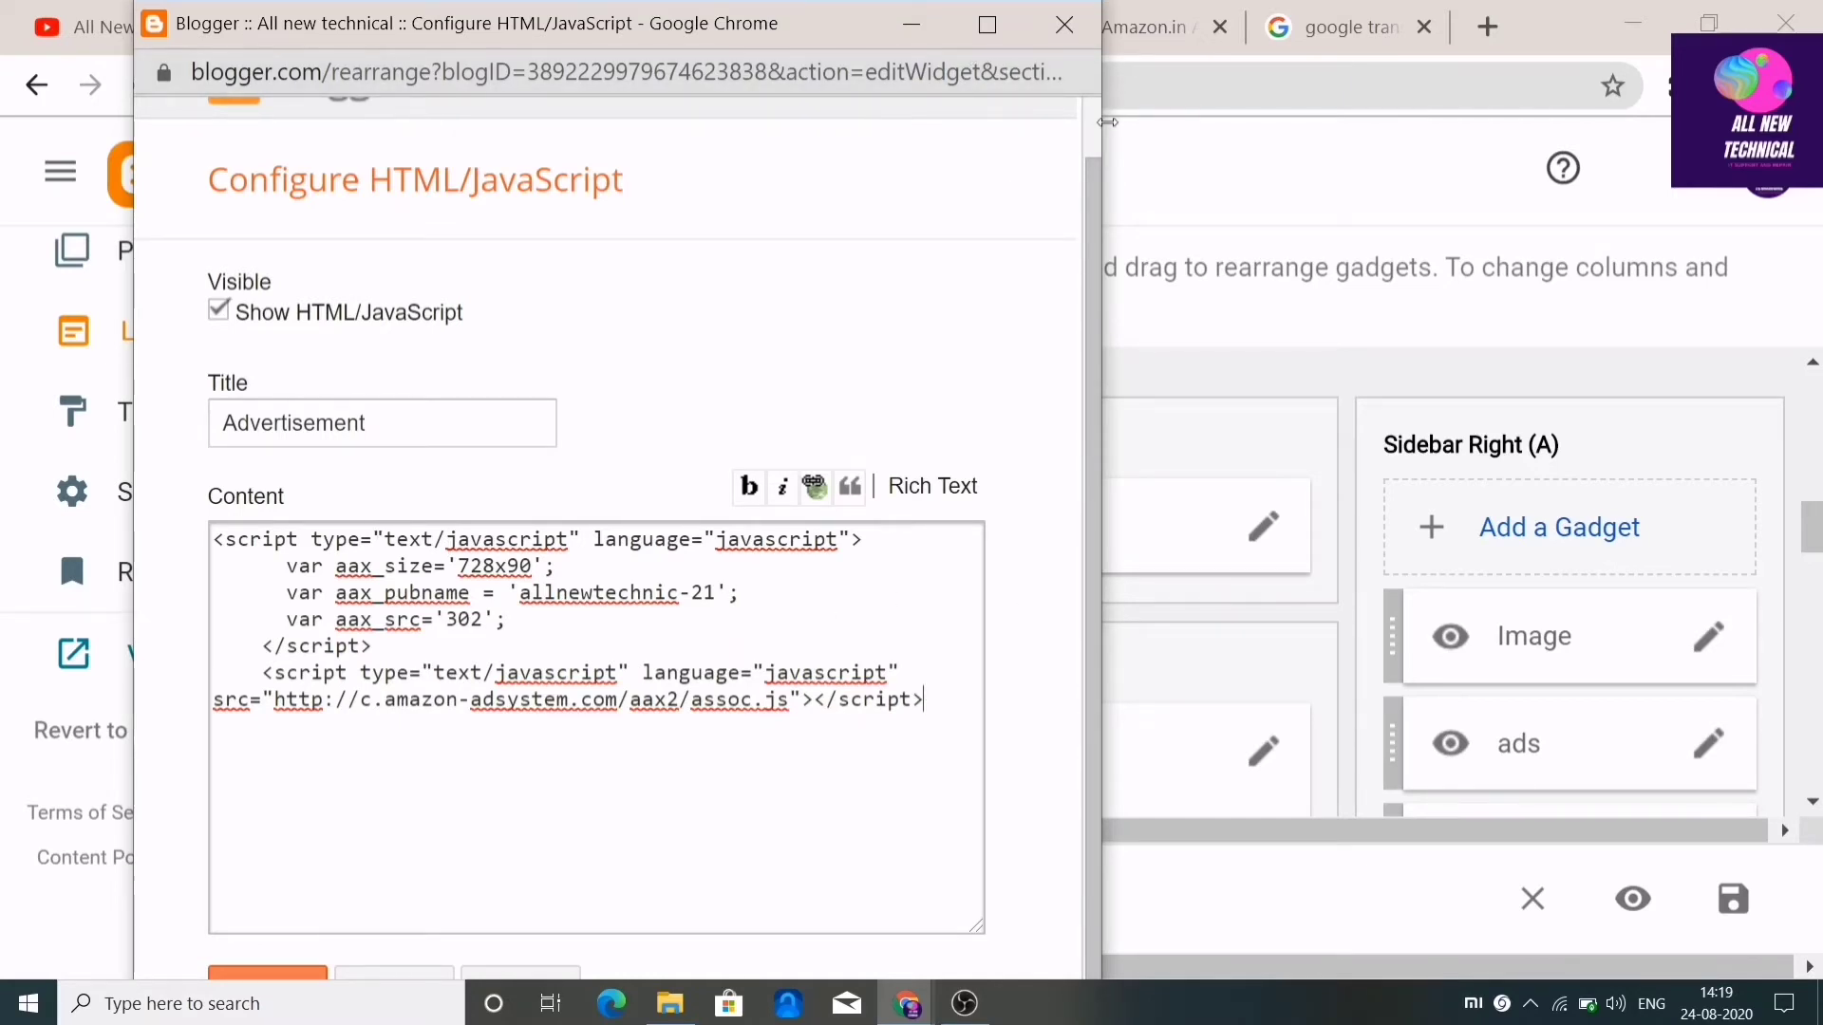
{"action": "left_click_drag", "start_coordinate": [1108, 122], "coordinate": [1479, 121]}
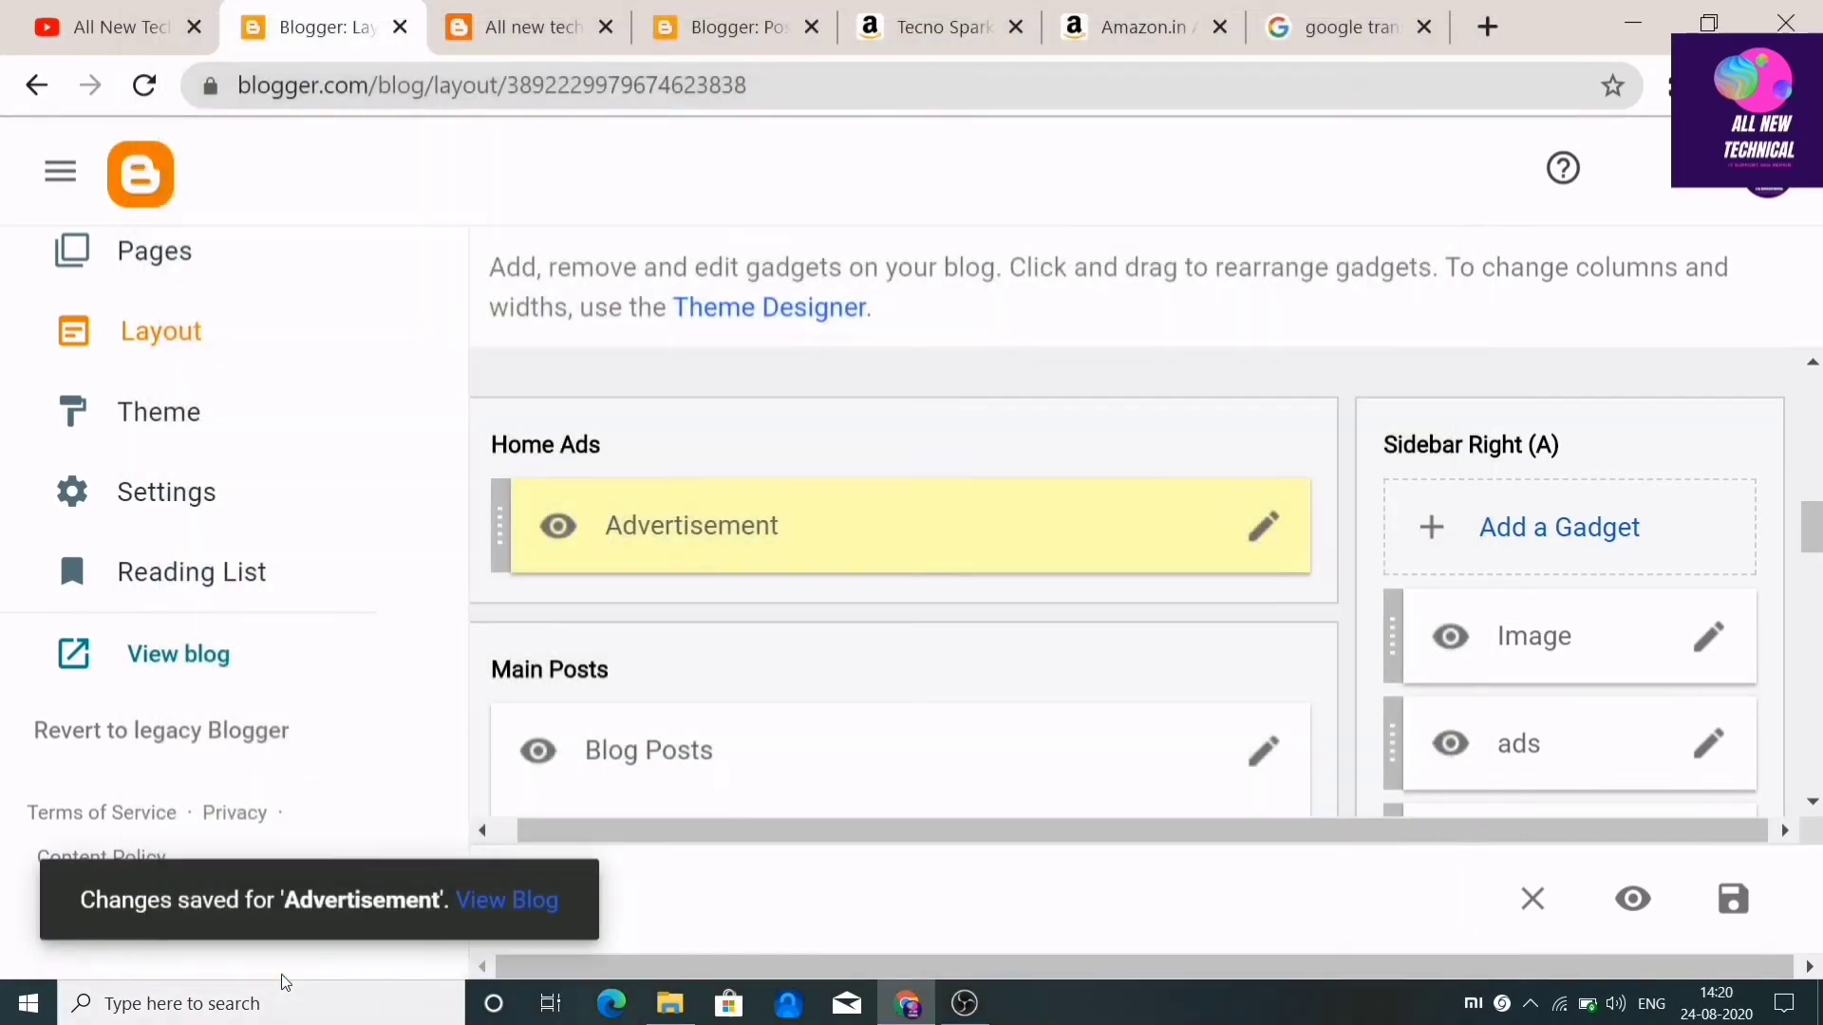
Reload the live blog and check the 728x90 Amazon banner and the sidebar ads
{"action": "left_click", "coordinate": [580, 7]}
{"action": "scroll", "coordinate": [1390, 644], "scroll_direction": "down", "scroll_amount": 2}
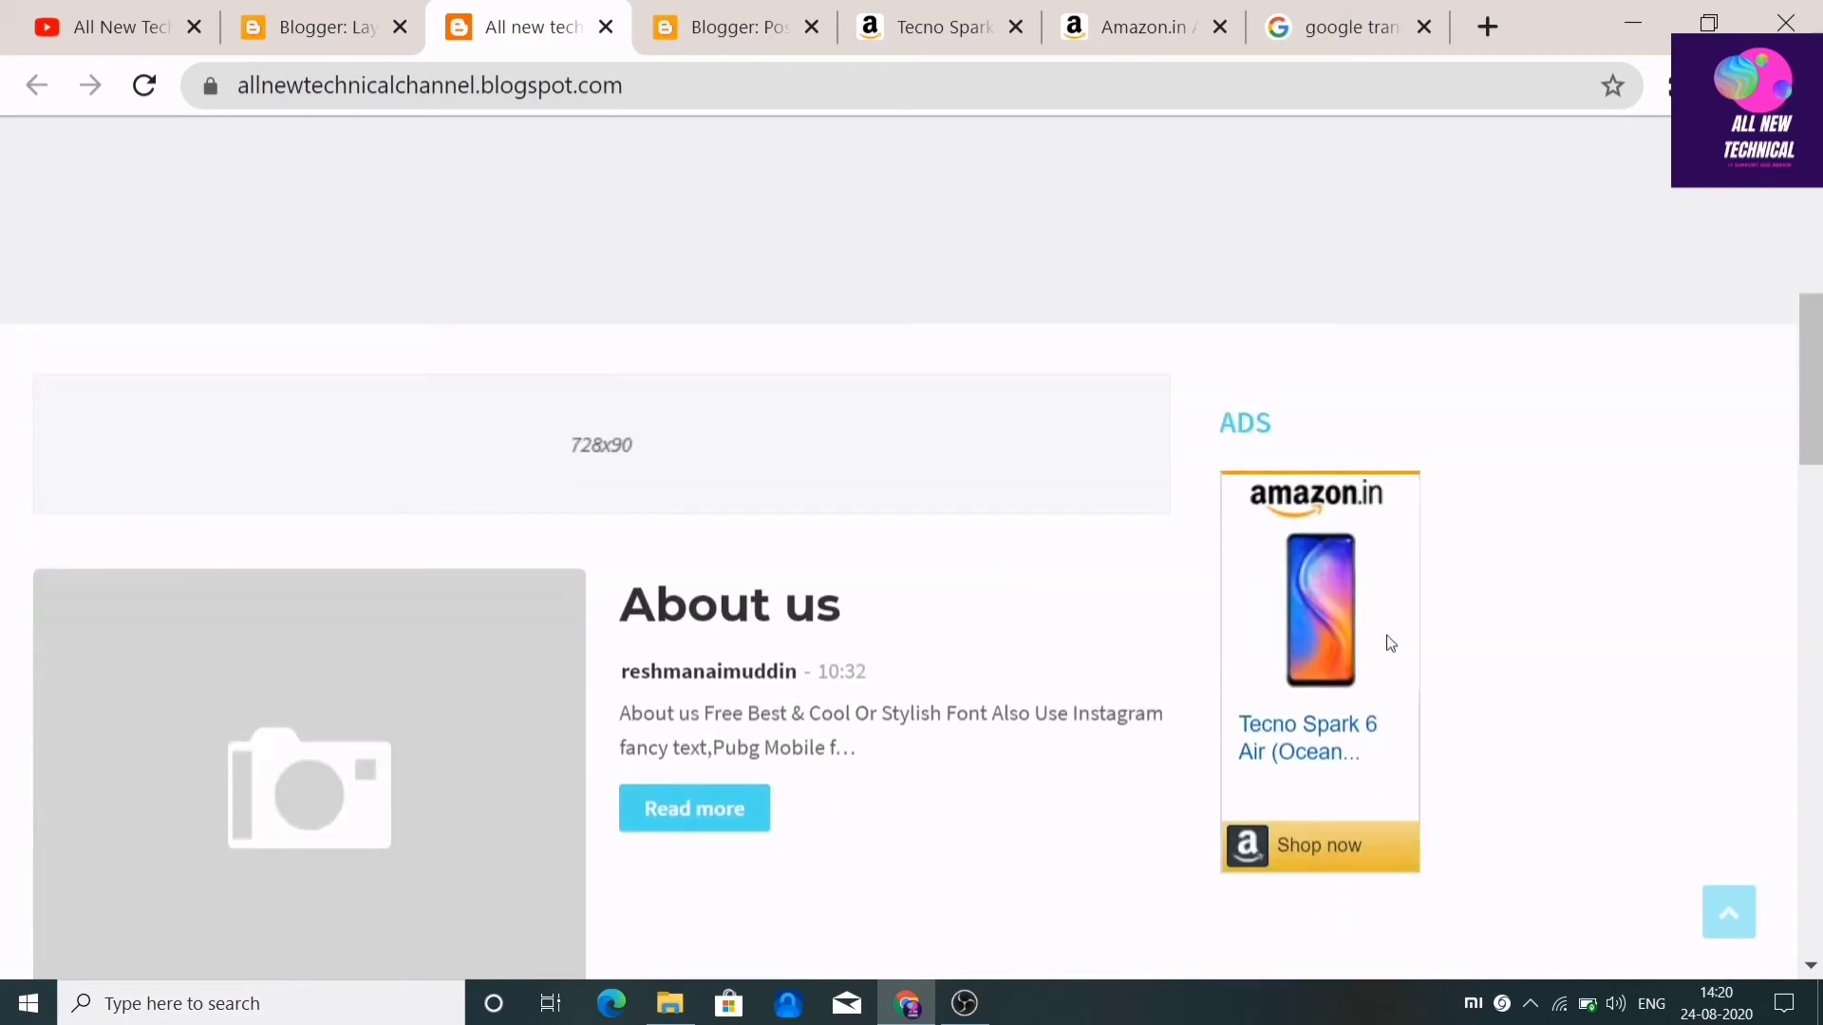
{"action": "scroll", "coordinate": [1352, 638], "scroll_direction": "down", "scroll_amount": 10}
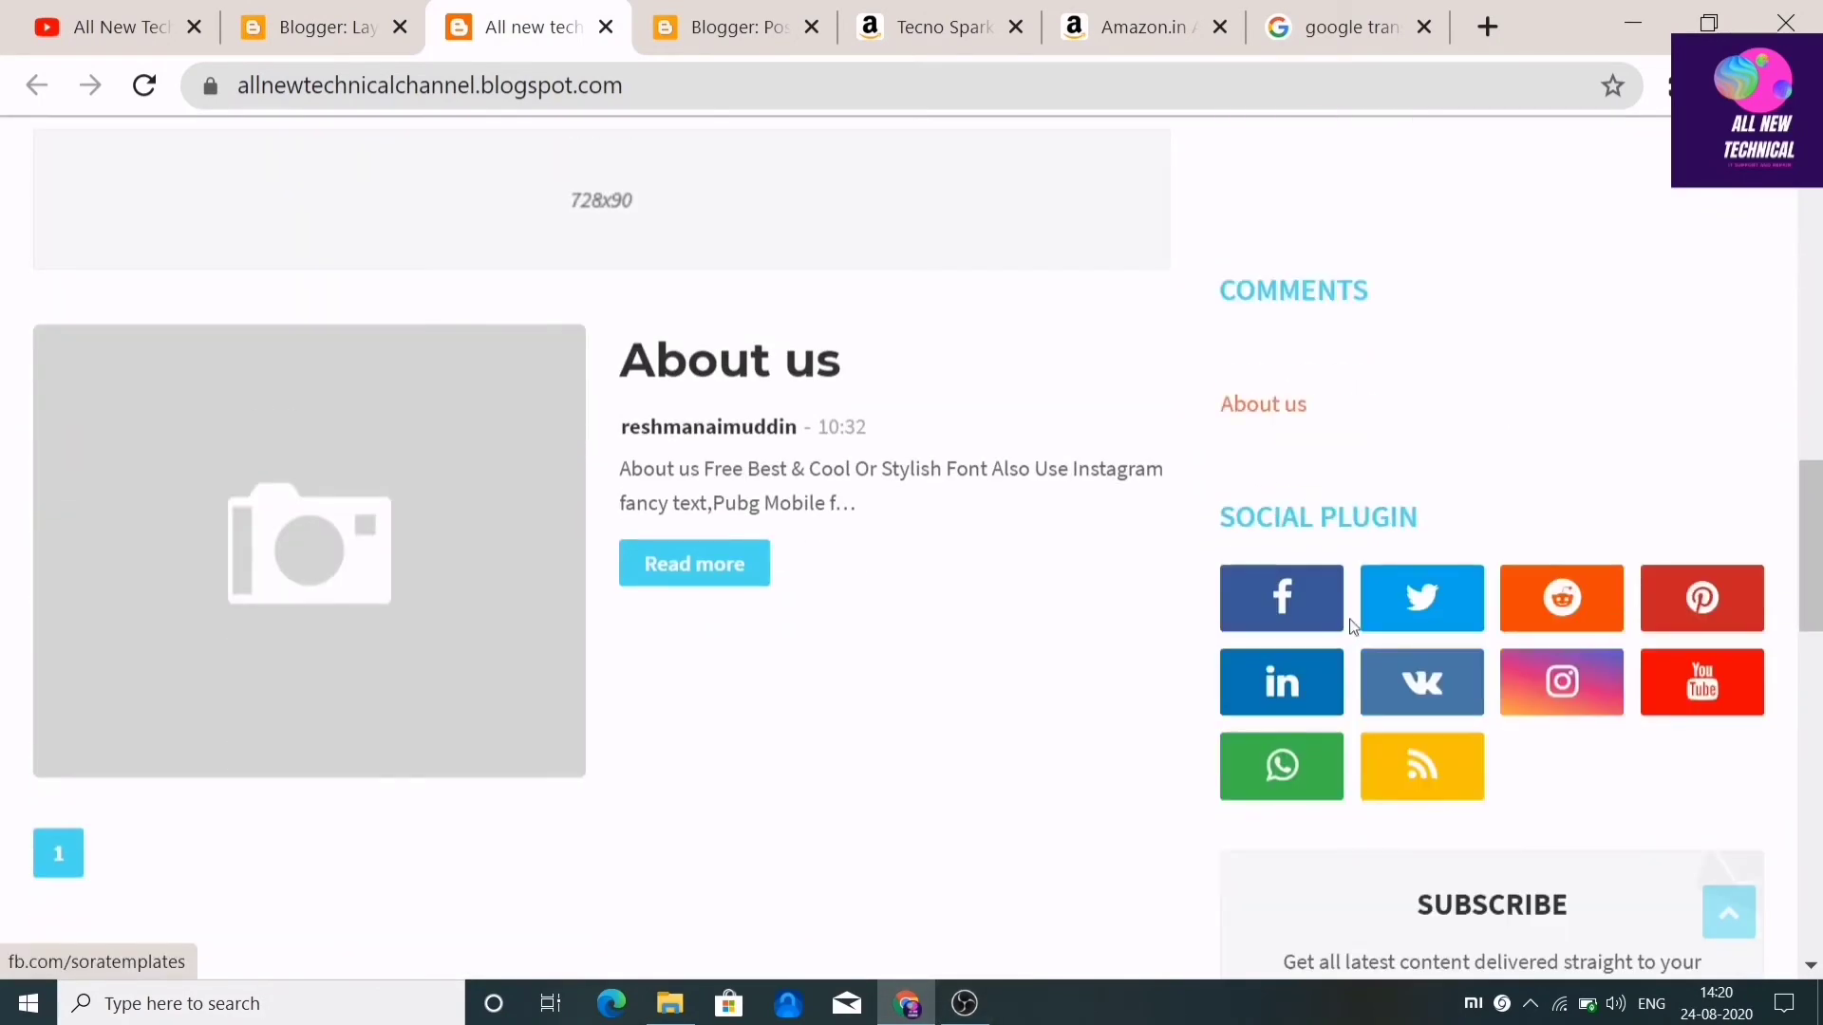
{"action": "scroll", "coordinate": [1347, 731], "scroll_direction": "up", "scroll_amount": 15}
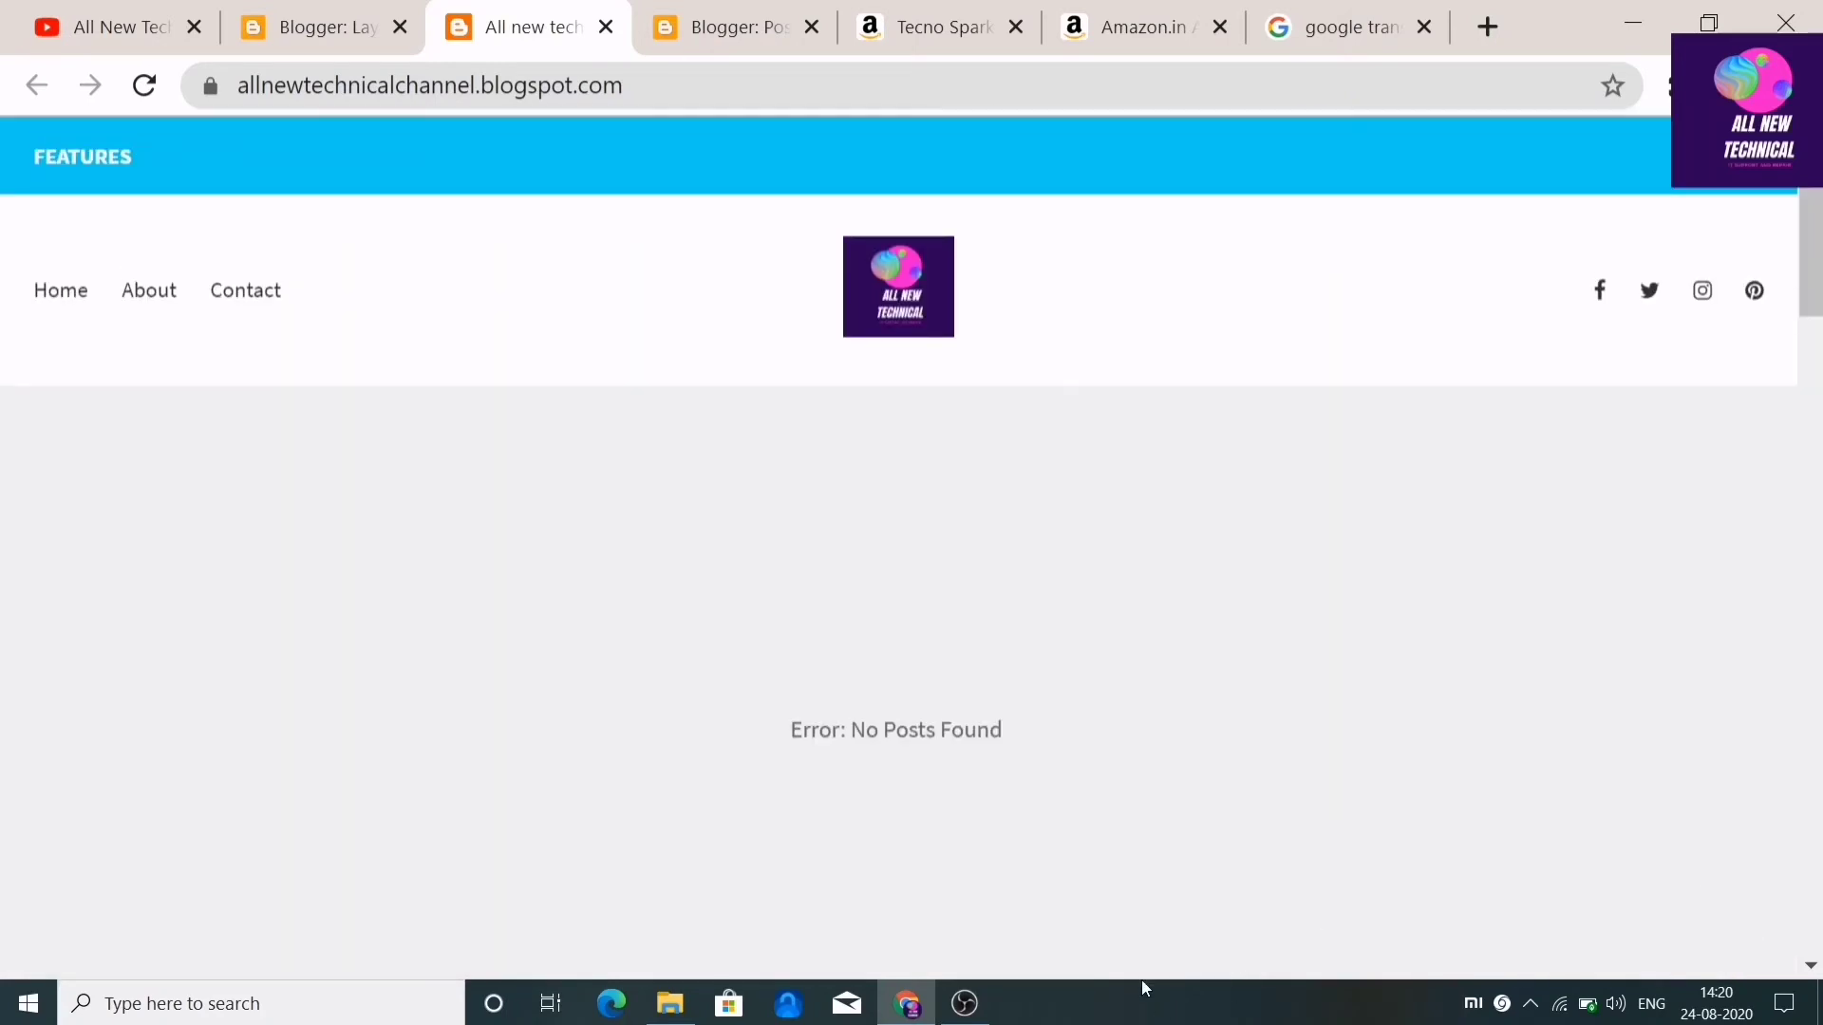
{"action": "scroll", "coordinate": [754, 526], "scroll_direction": "down", "scroll_amount": 2}
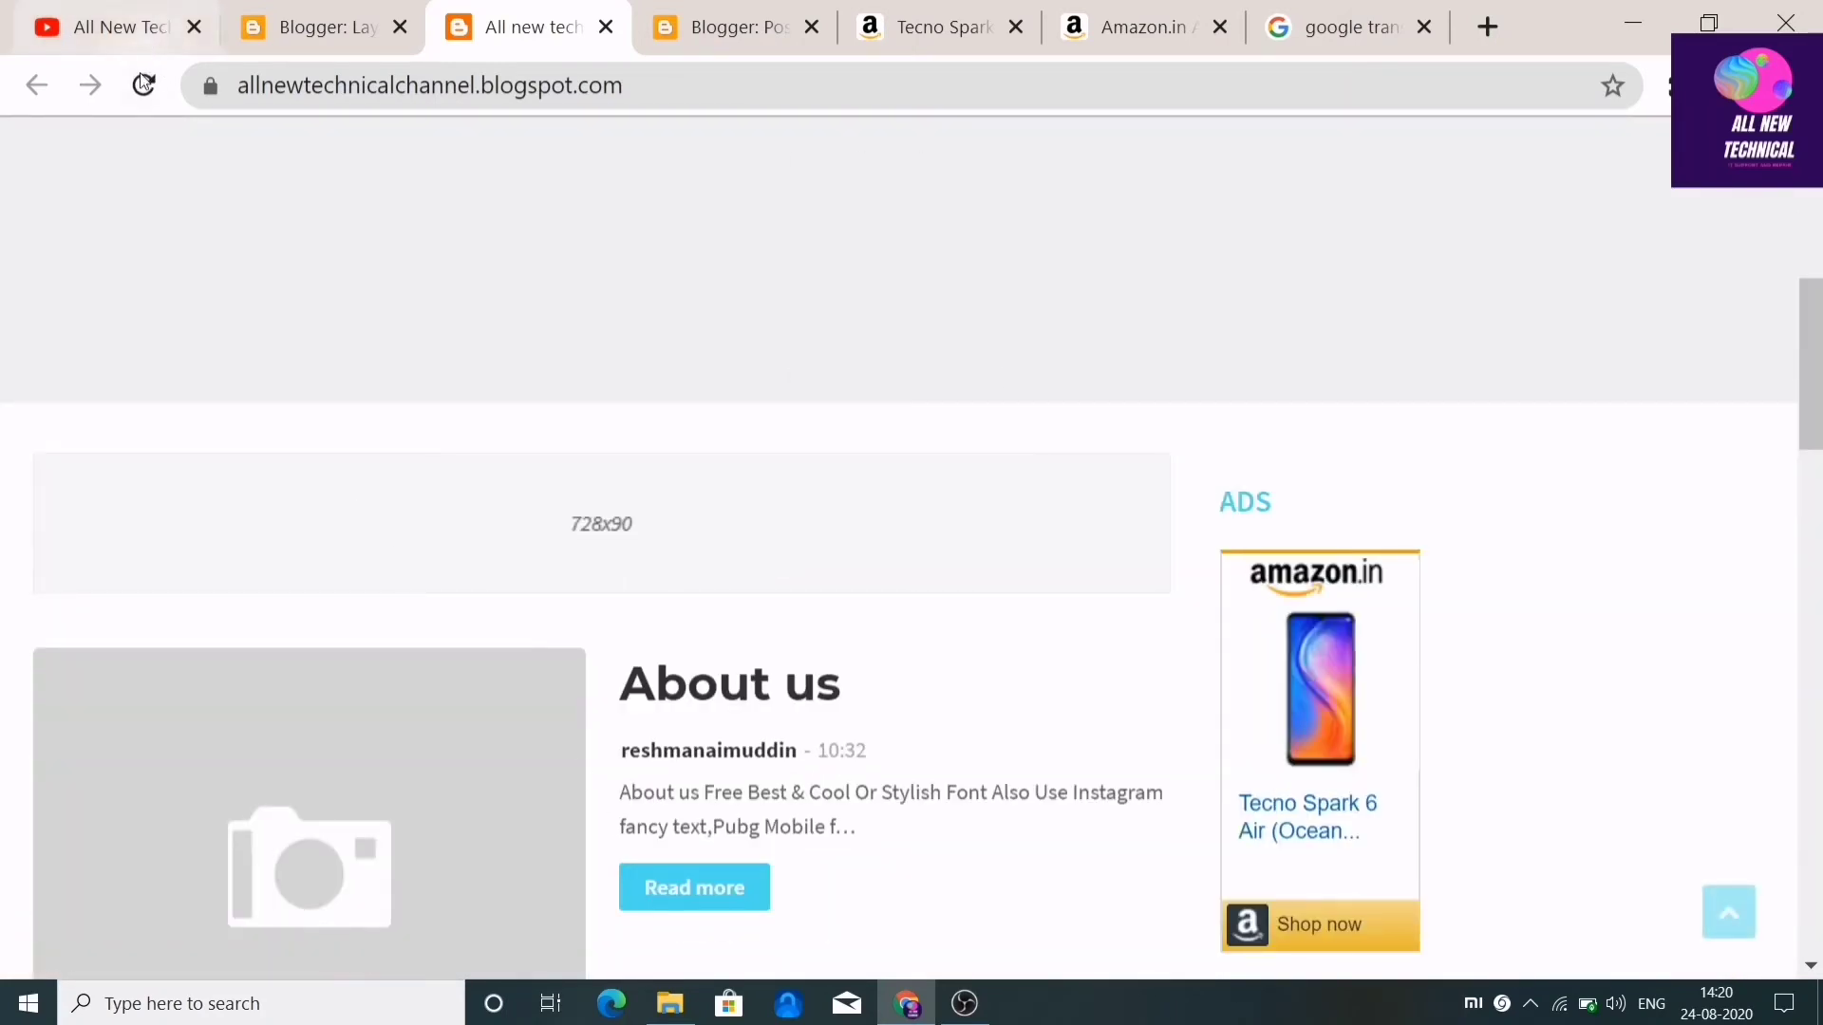
{"action": "left_click", "coordinate": [144, 85]}
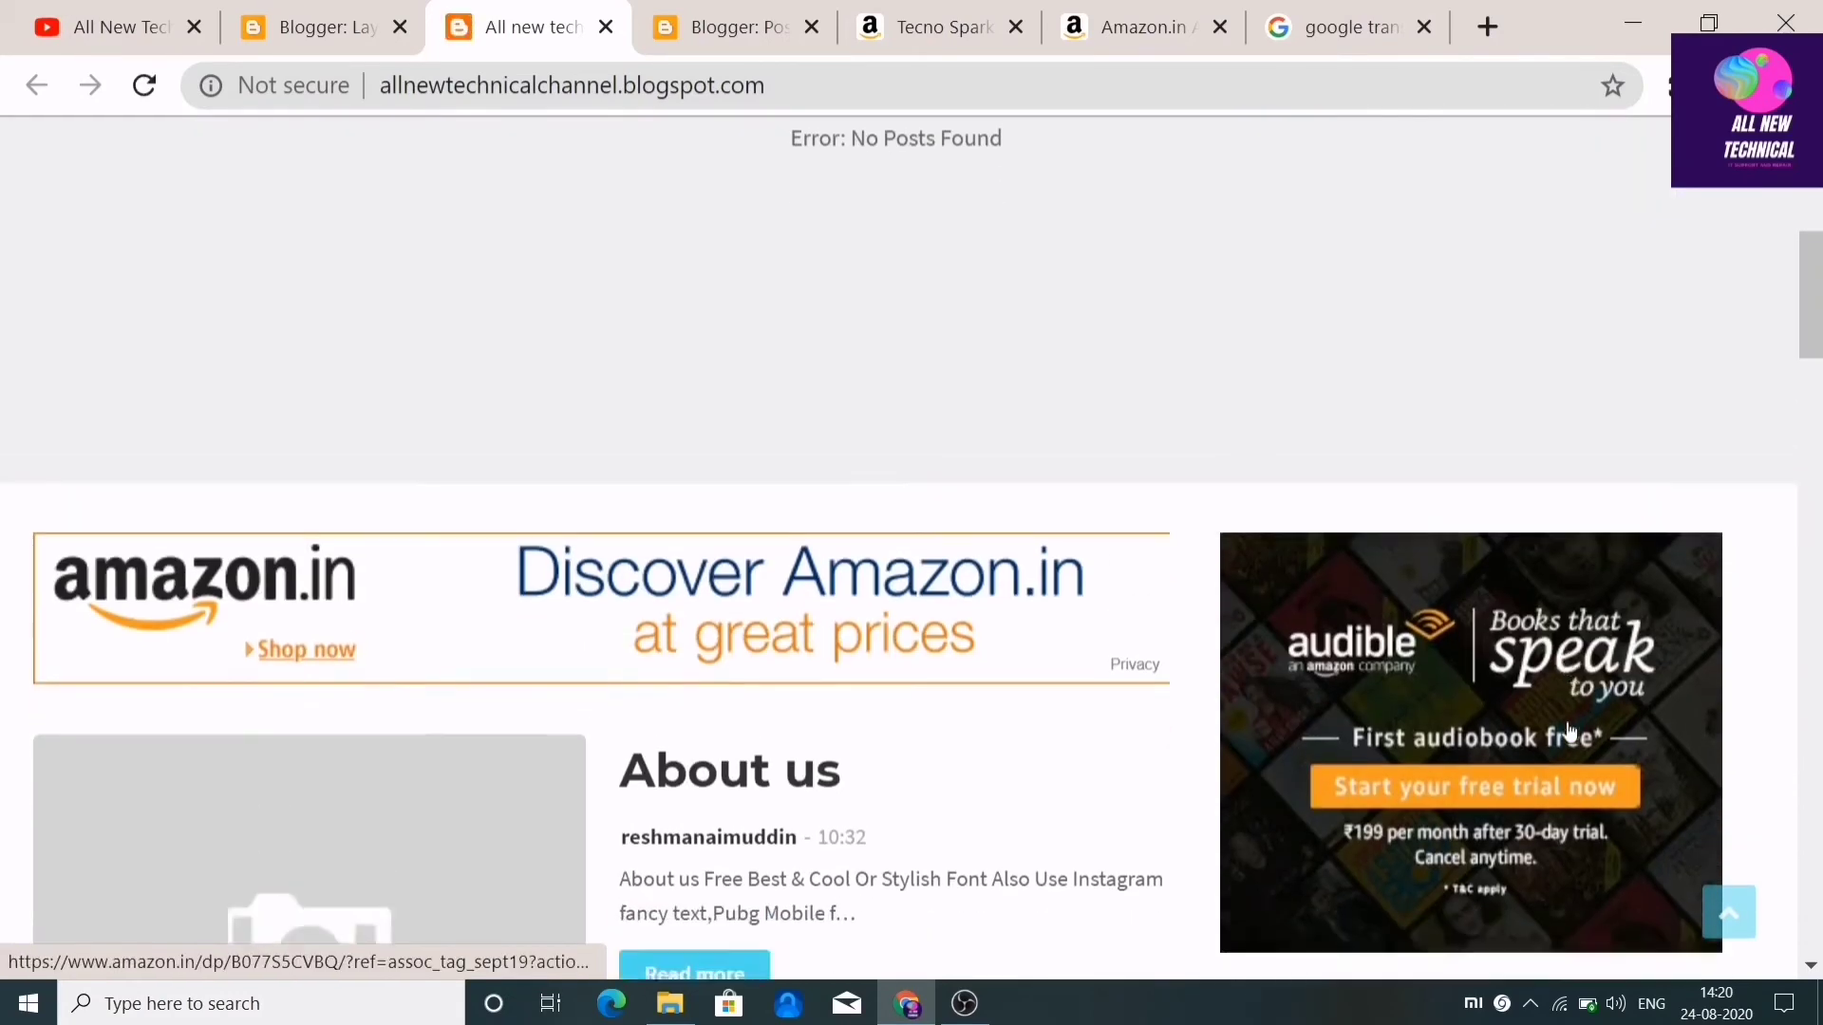
{"action": "scroll", "coordinate": [1569, 732], "scroll_direction": "up", "scroll_amount": 3}
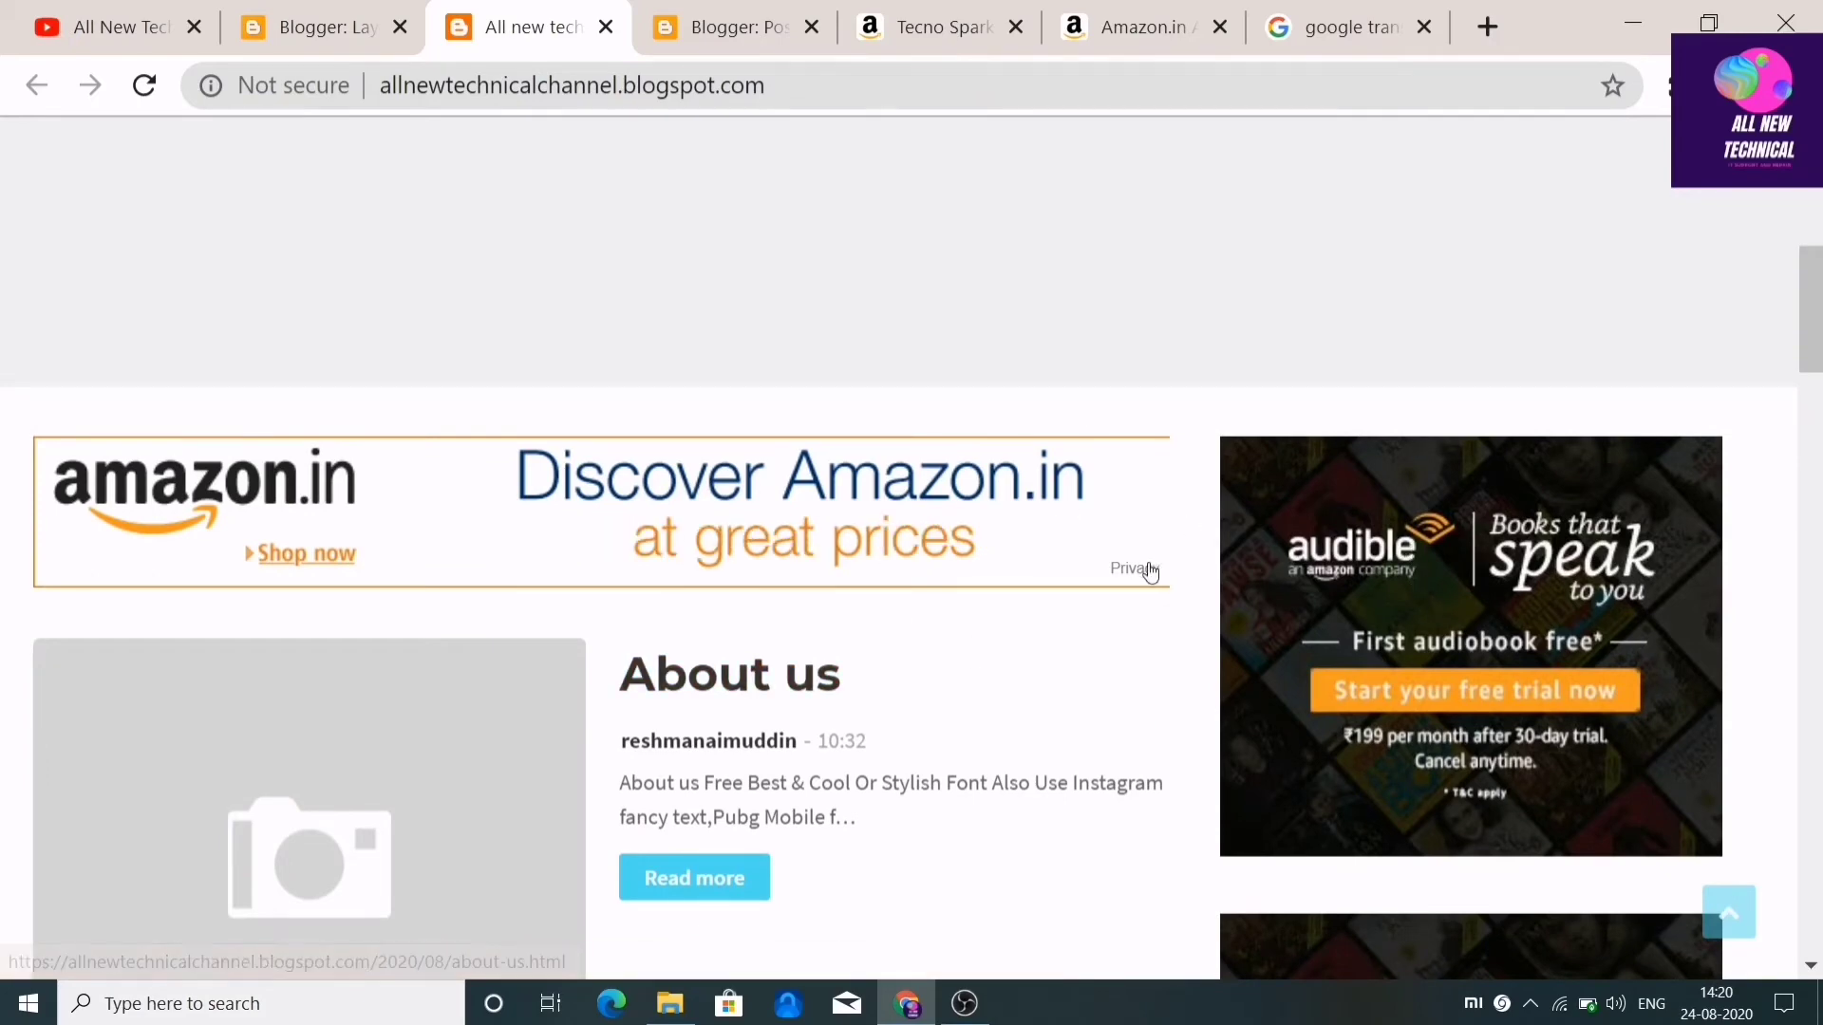
{"action": "left_click_drag", "start_coordinate": [1814, 339], "coordinate": [1795, 380]}
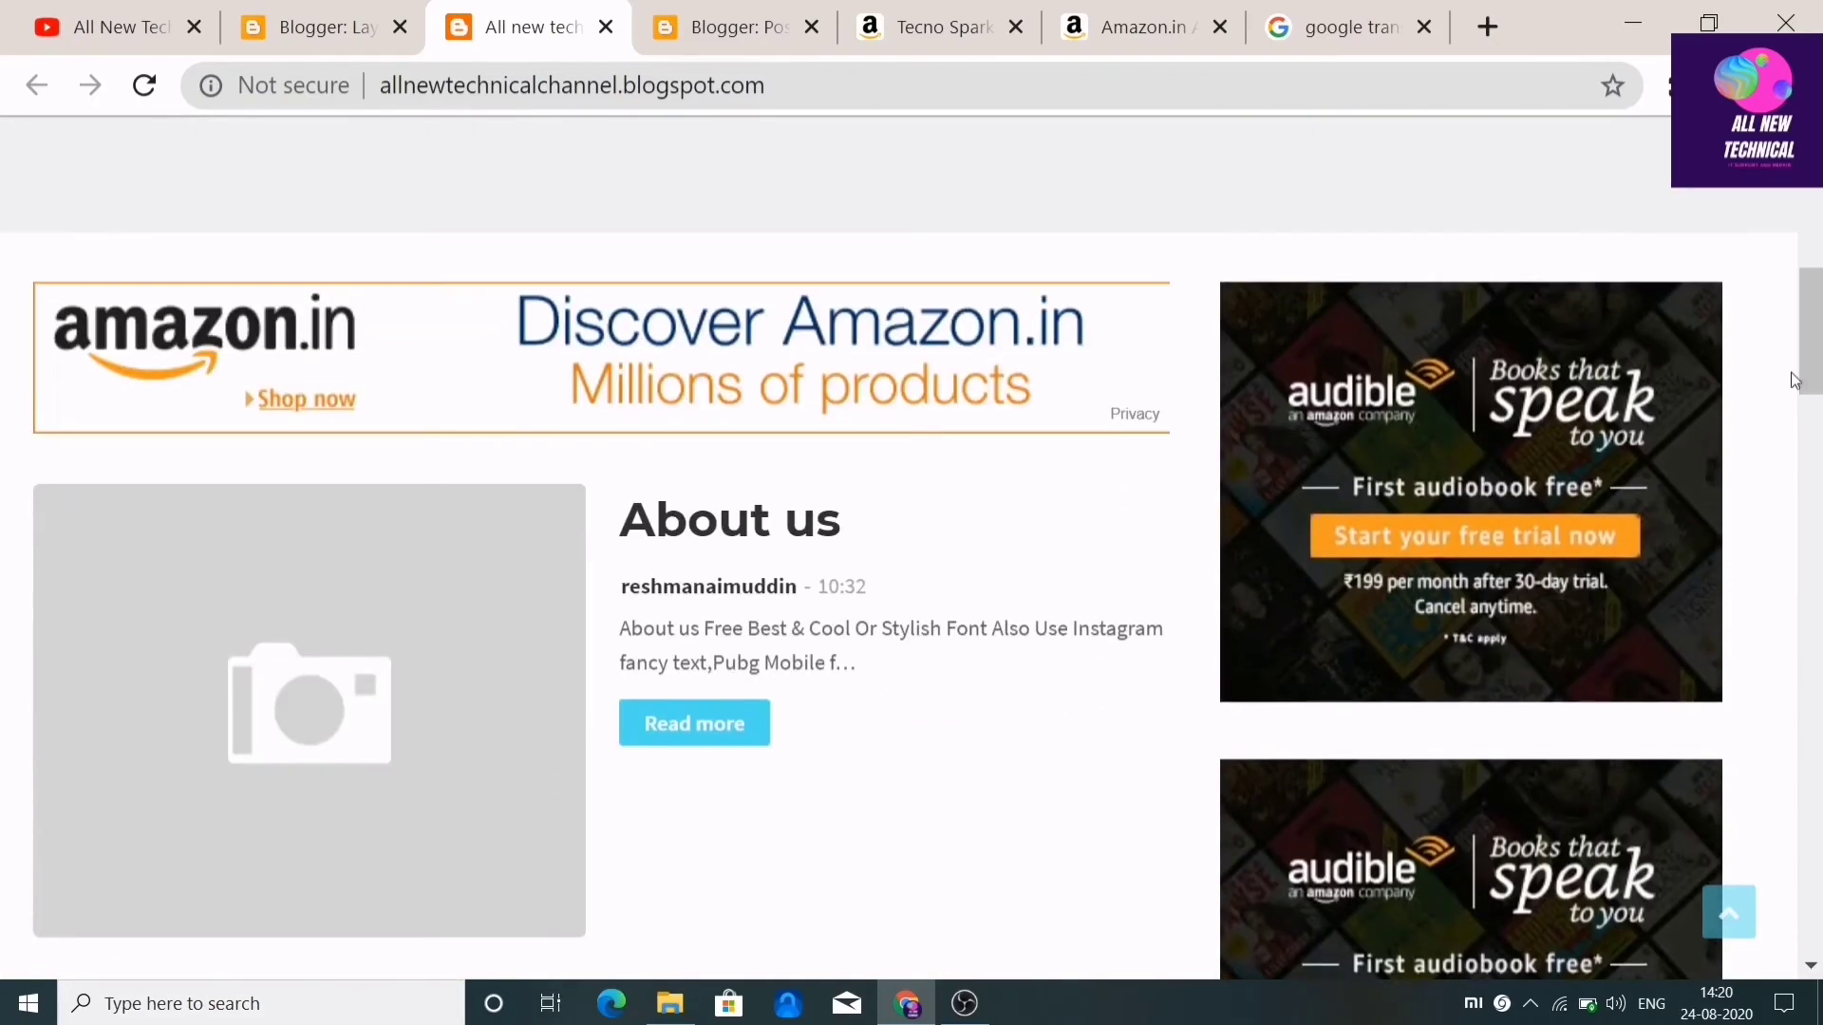
Open the sidebar's Audible ad on the live blog and look over its Amazon landing page
{"action": "left_click", "coordinate": [1542, 531]}
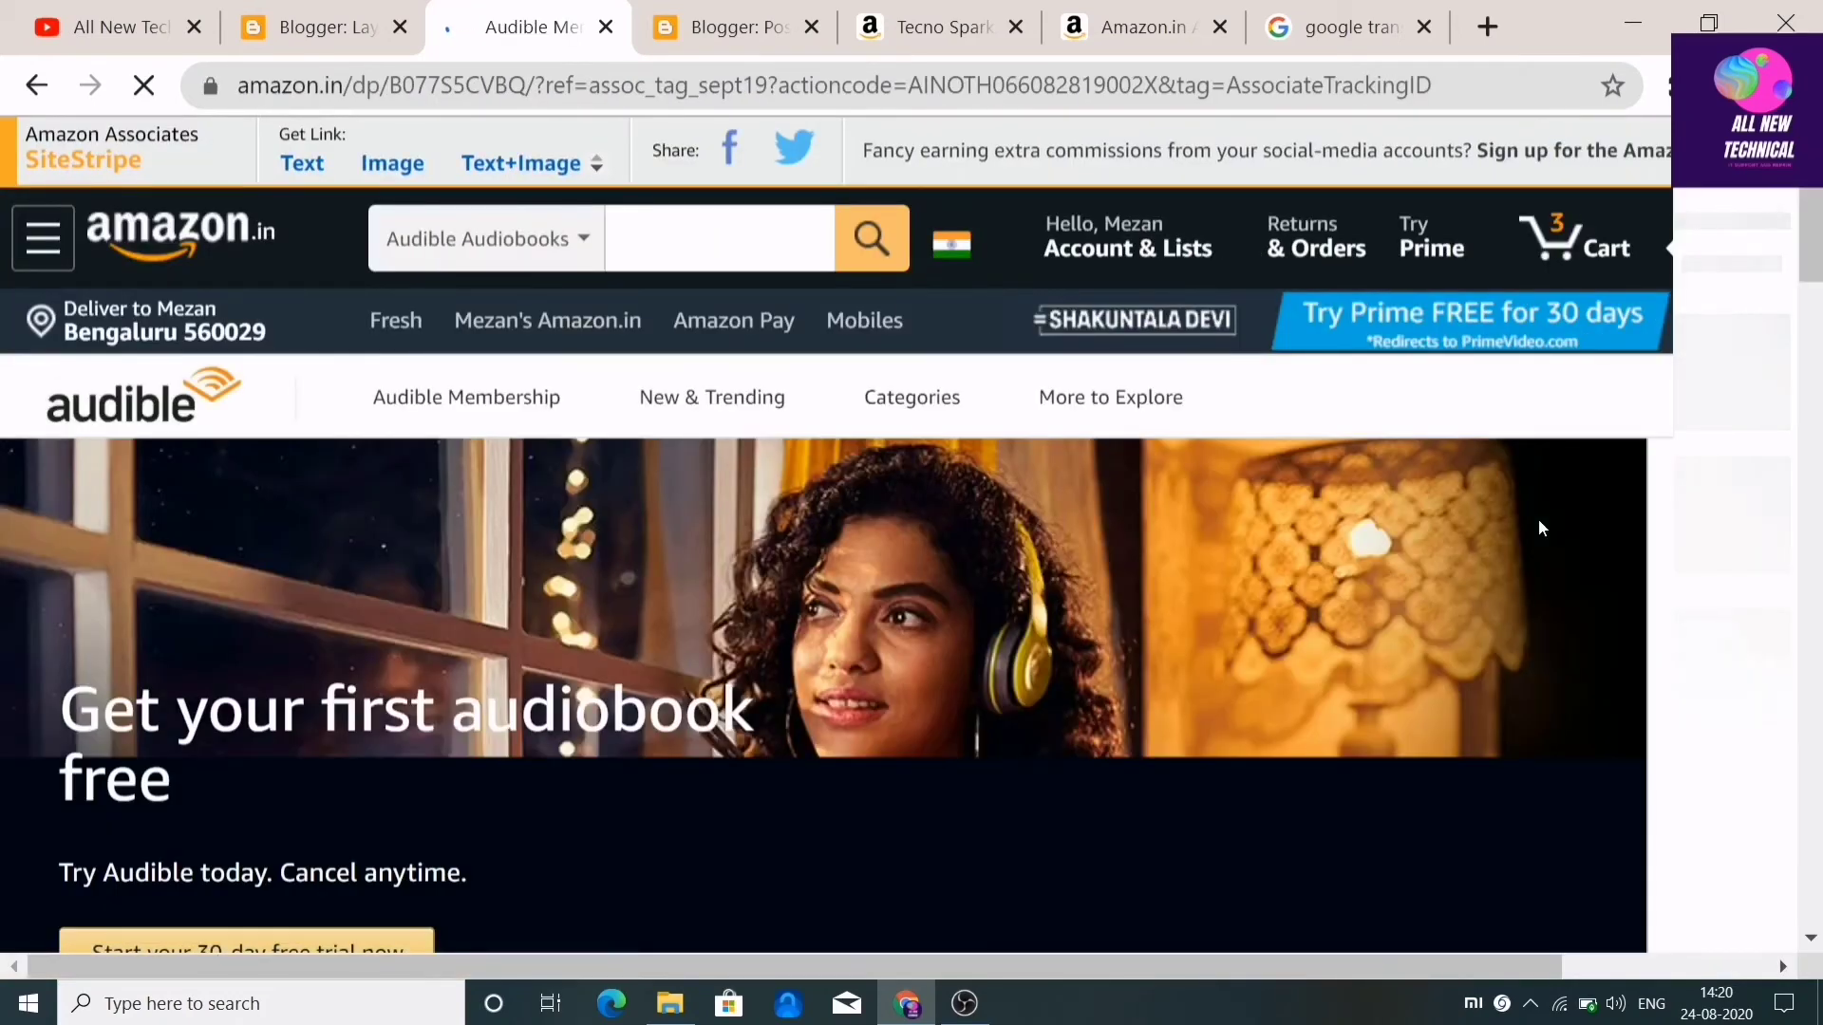
{"action": "scroll", "coordinate": [1027, 670], "scroll_direction": "down", "scroll_amount": 5}
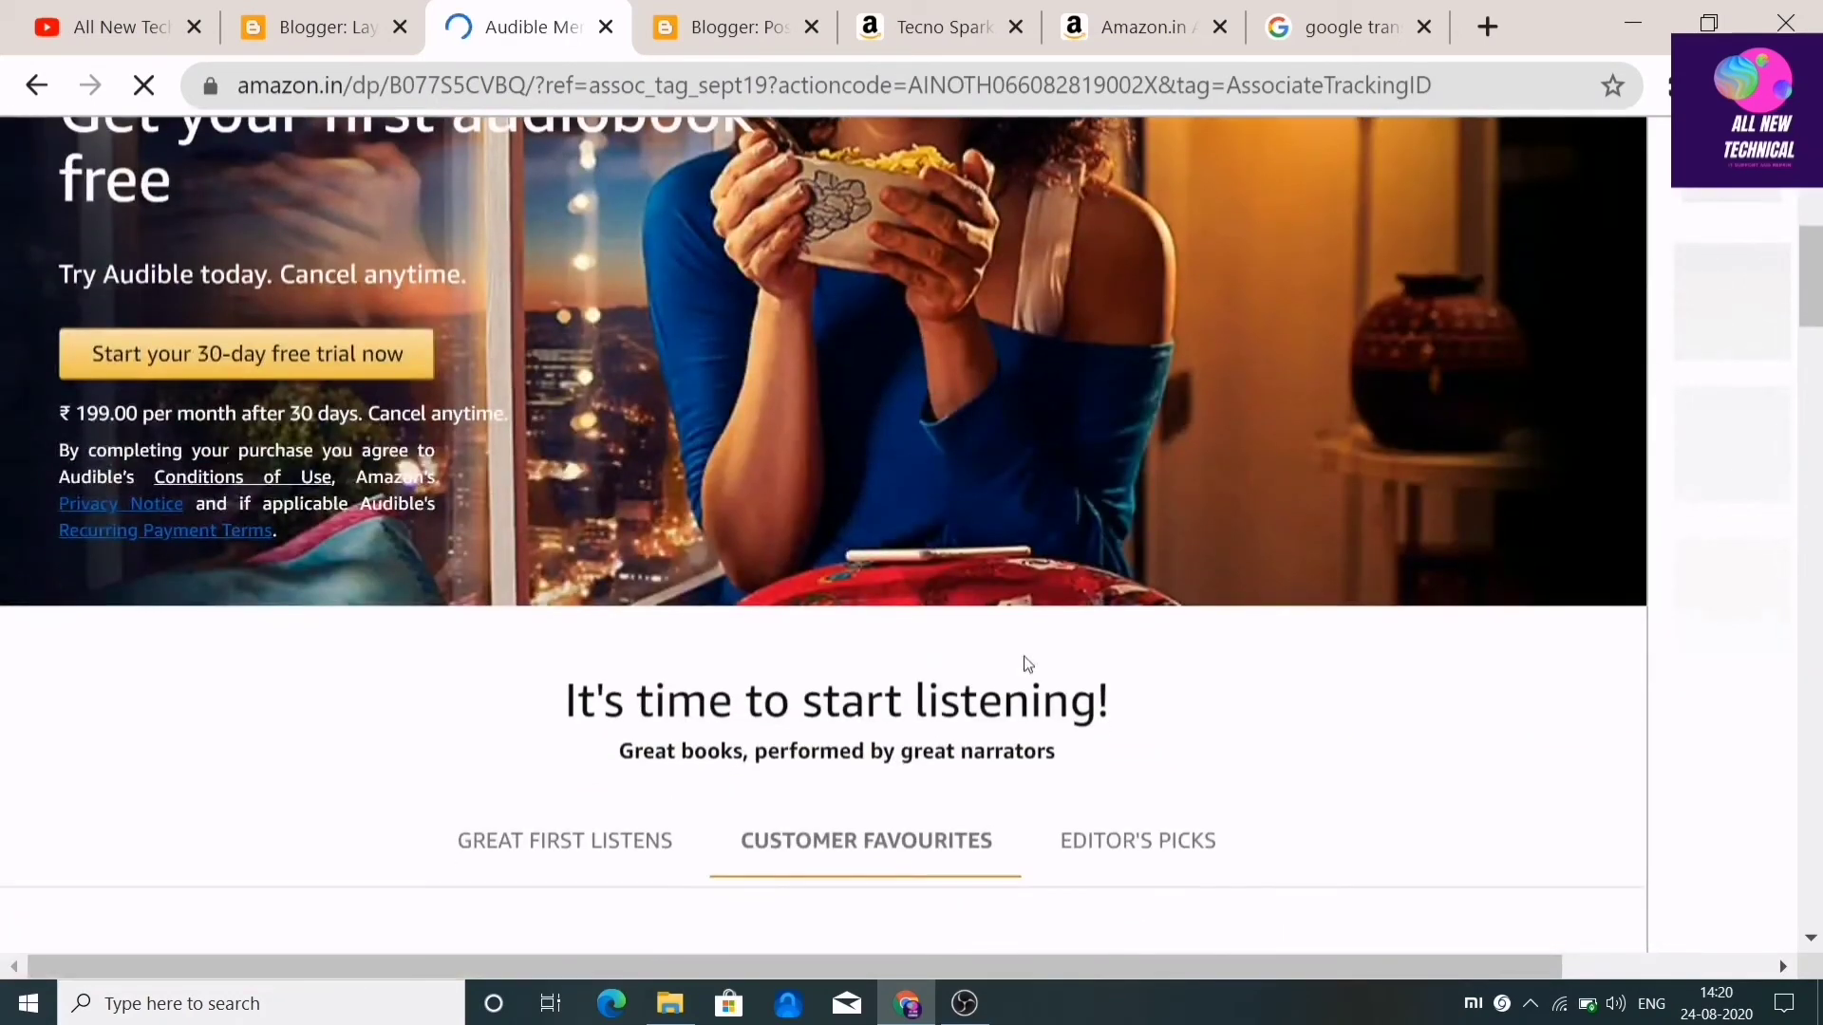
{"action": "scroll", "coordinate": [1027, 665], "scroll_direction": "down", "scroll_amount": 5}
{"action": "scroll", "coordinate": [1027, 664], "scroll_direction": "up", "scroll_amount": 7}
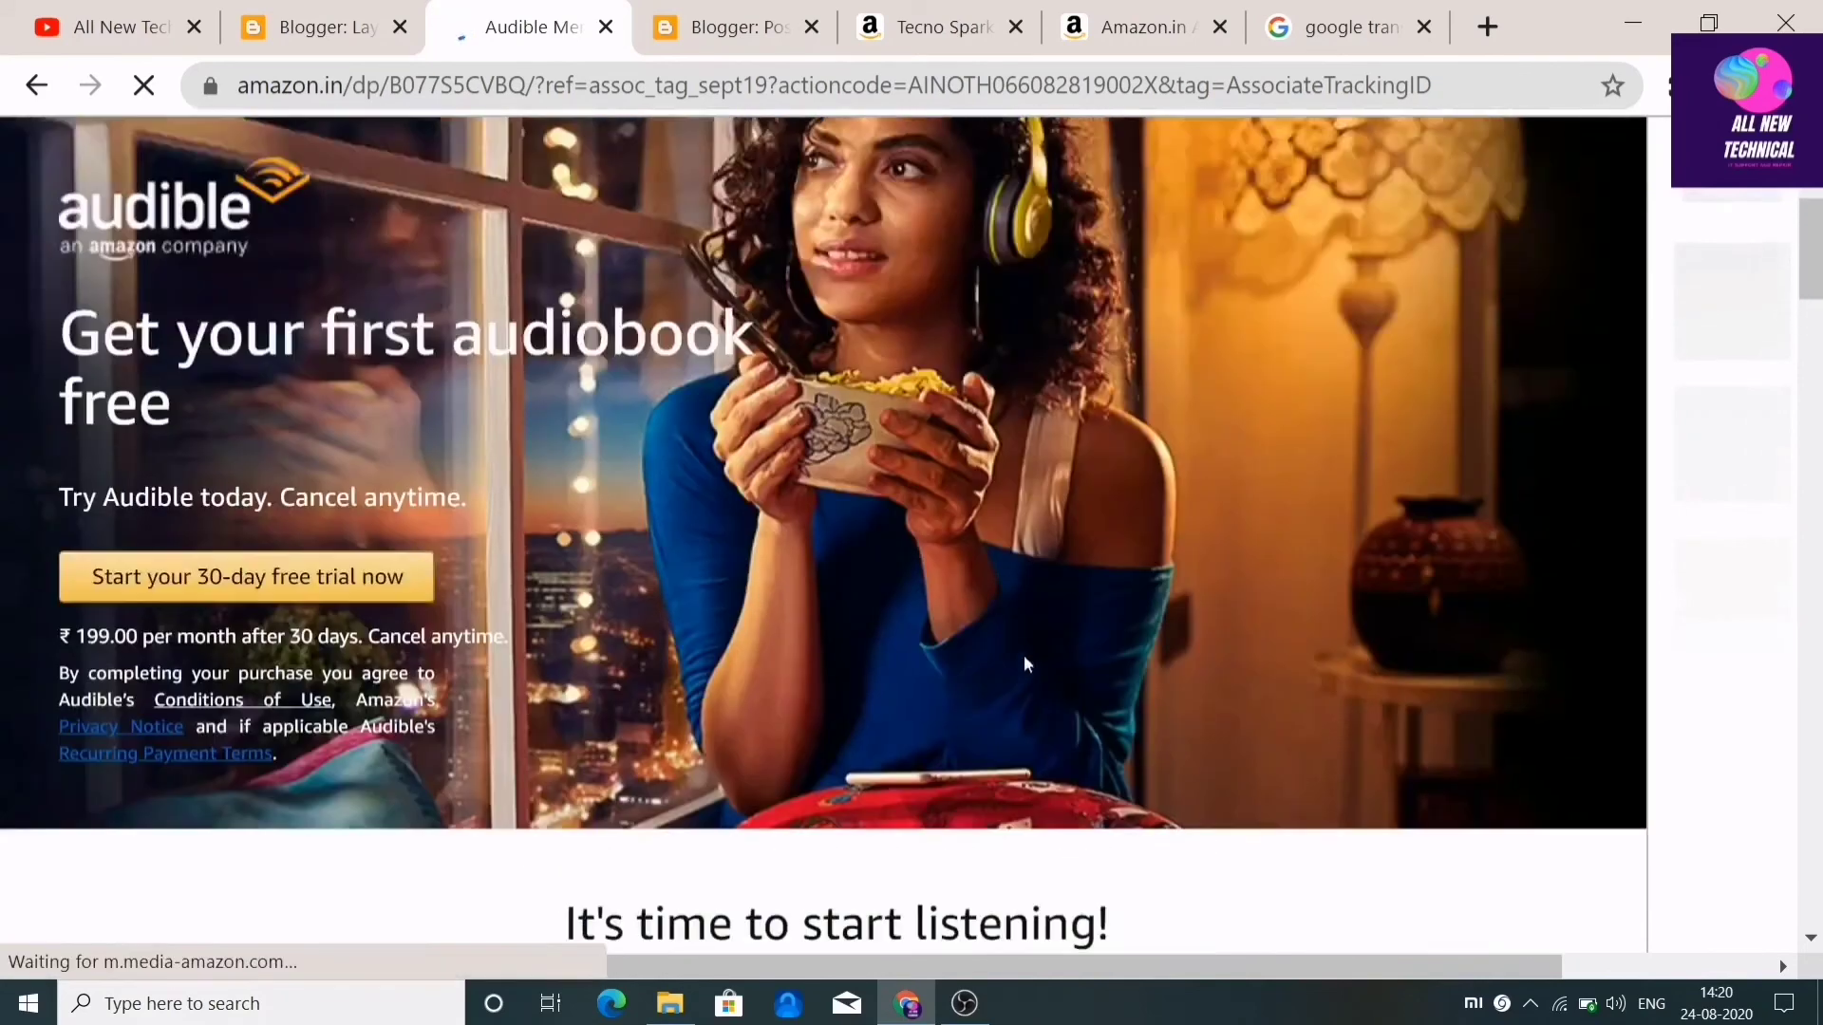
{"action": "scroll", "coordinate": [1025, 665], "scroll_direction": "up", "scroll_amount": 2}
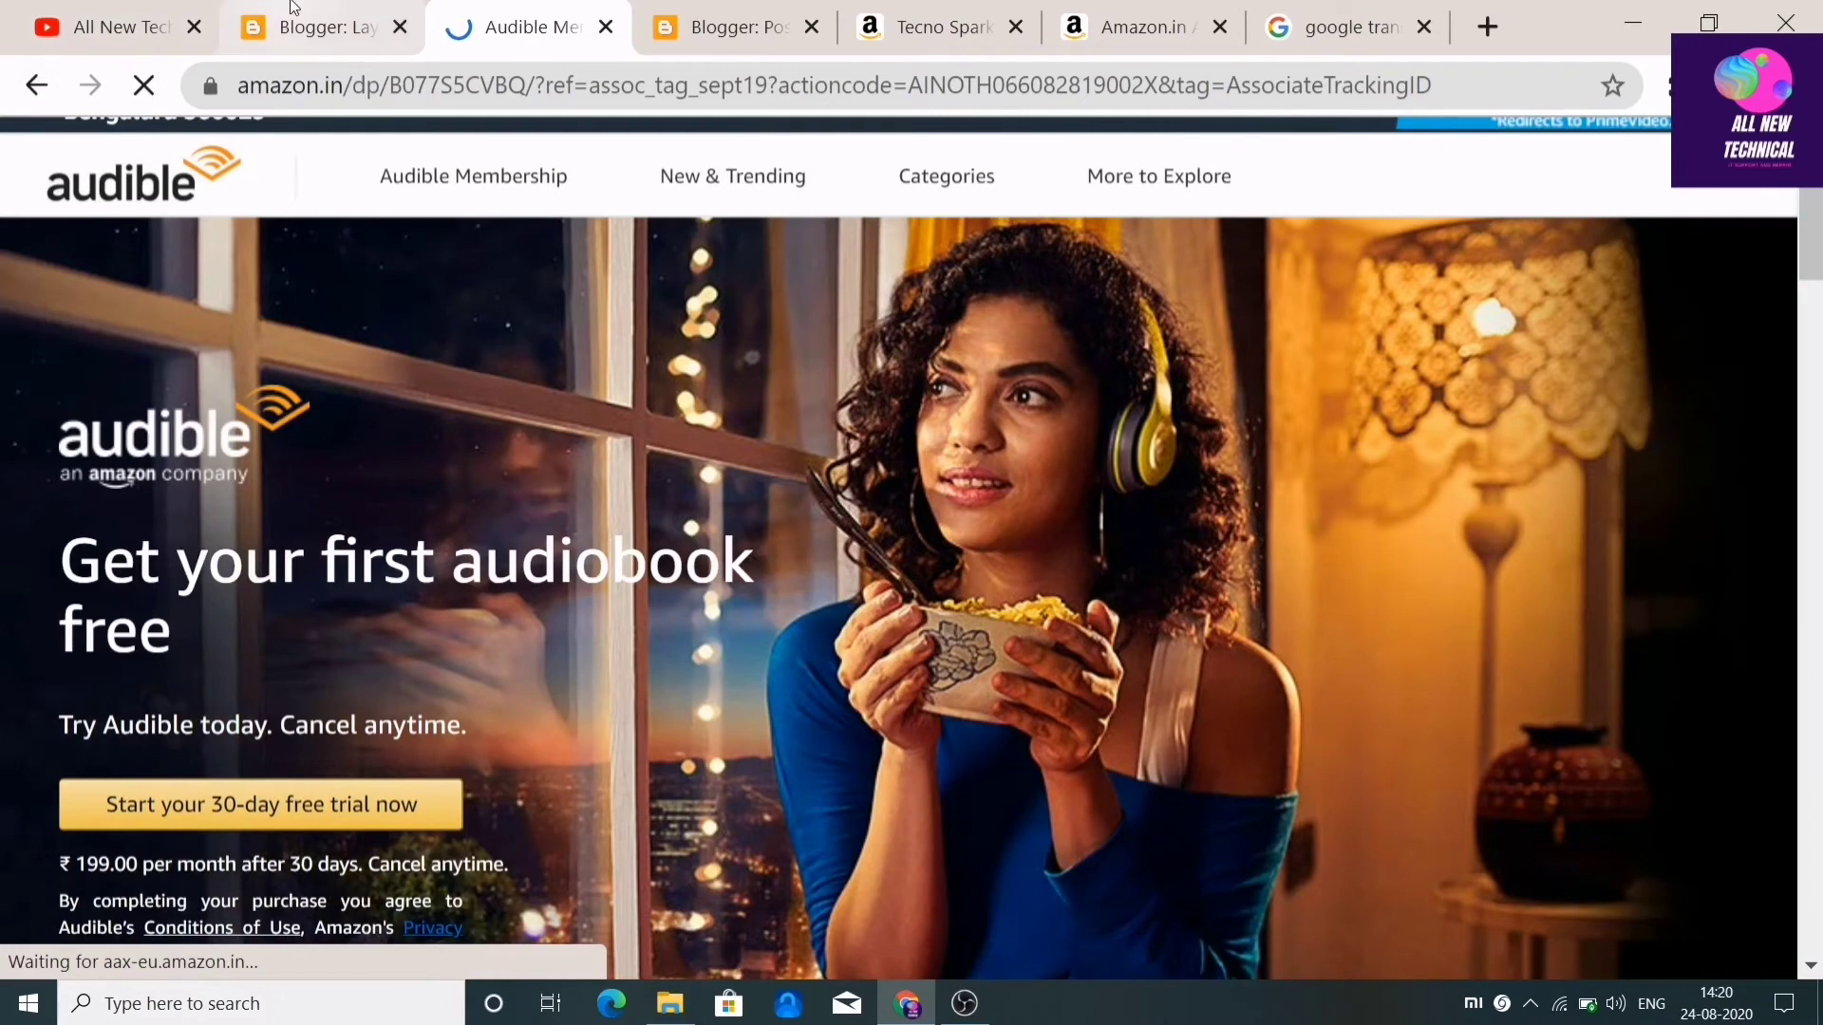
Return from the Audible landing page to the live blog and review the placement of the banner and sidebar ads
{"action": "left_click", "coordinate": [313, 26]}
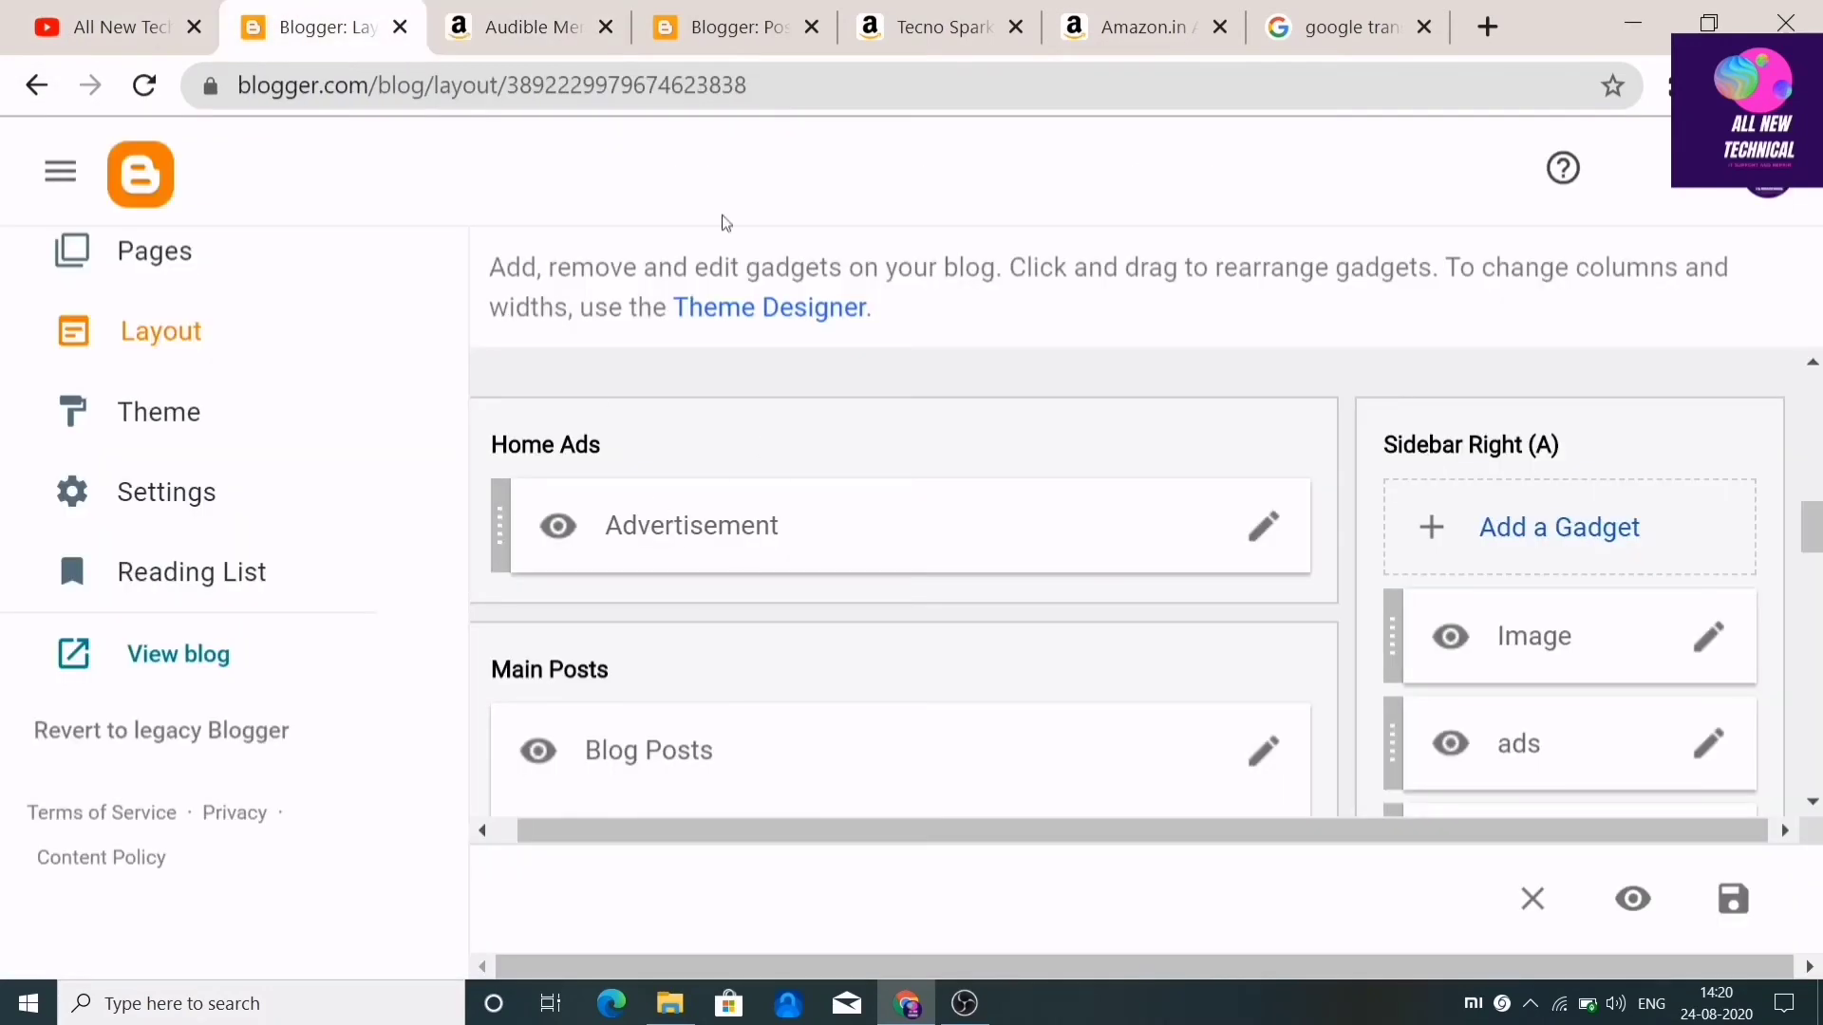
{"action": "left_click", "coordinate": [532, 28]}
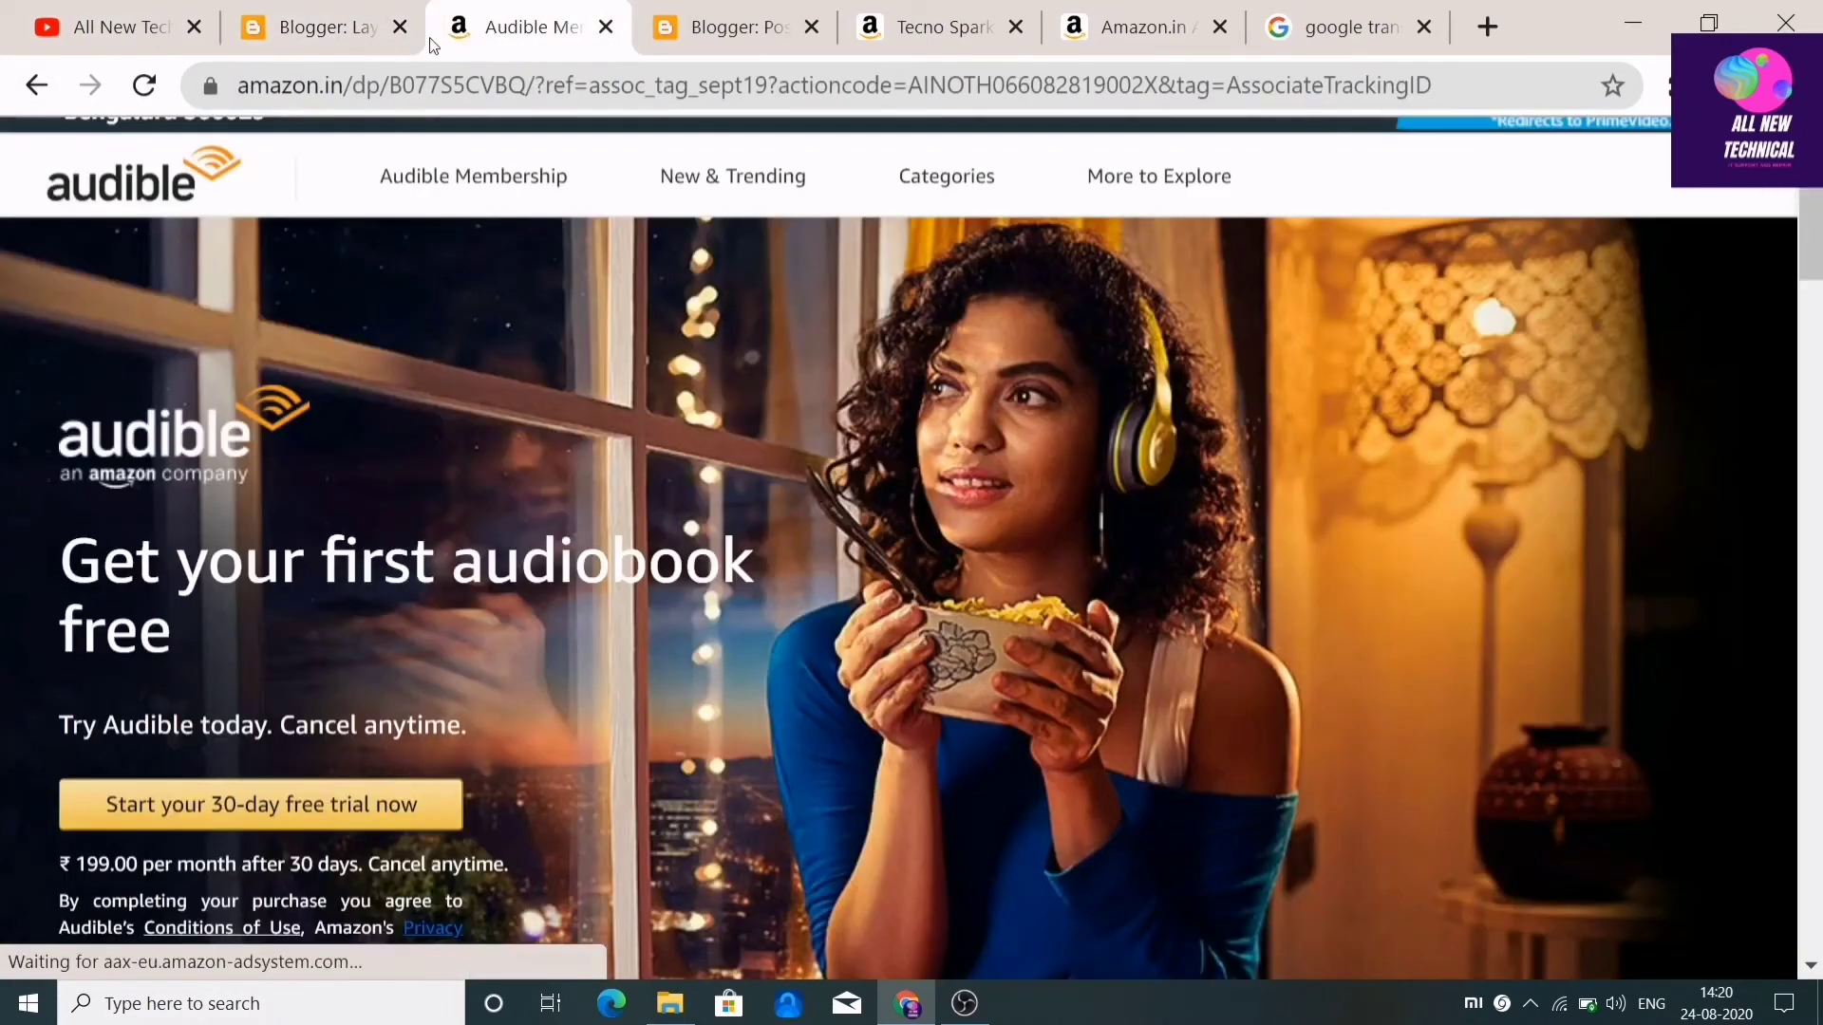
{"action": "left_click", "coordinate": [38, 87]}
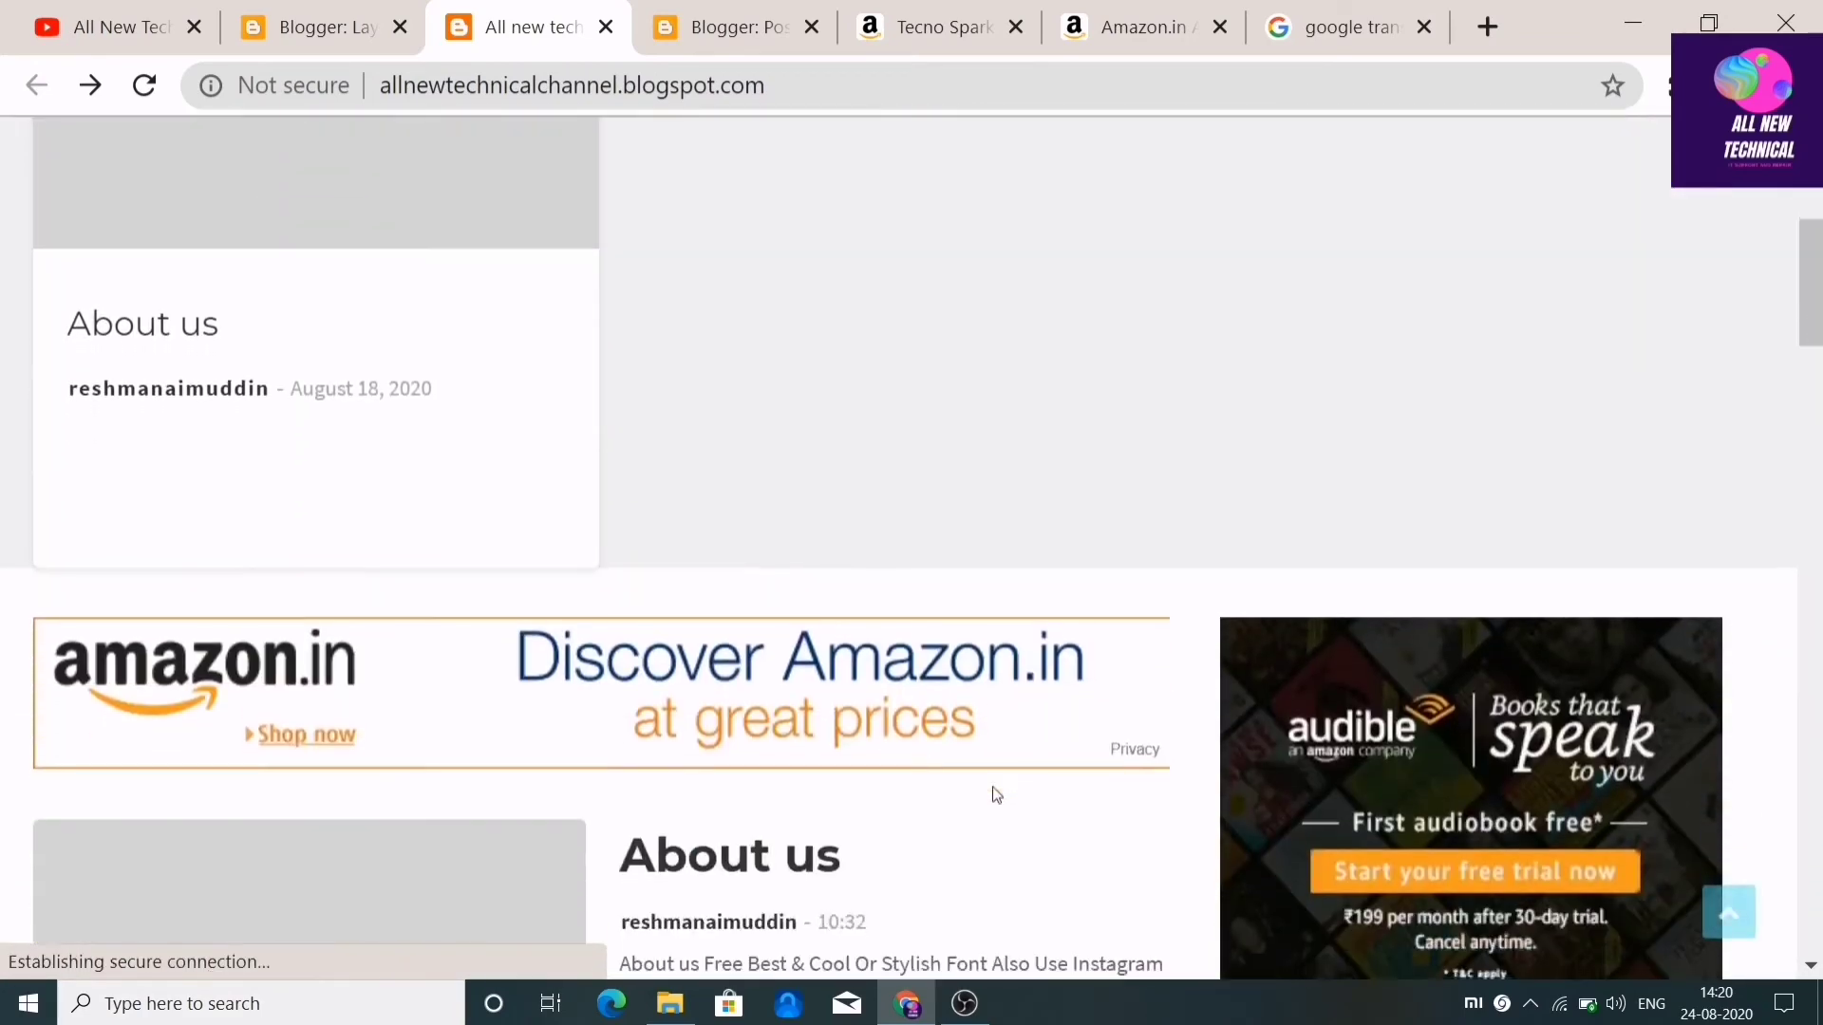
{"action": "scroll", "coordinate": [989, 794], "scroll_direction": "up", "scroll_amount": 5}
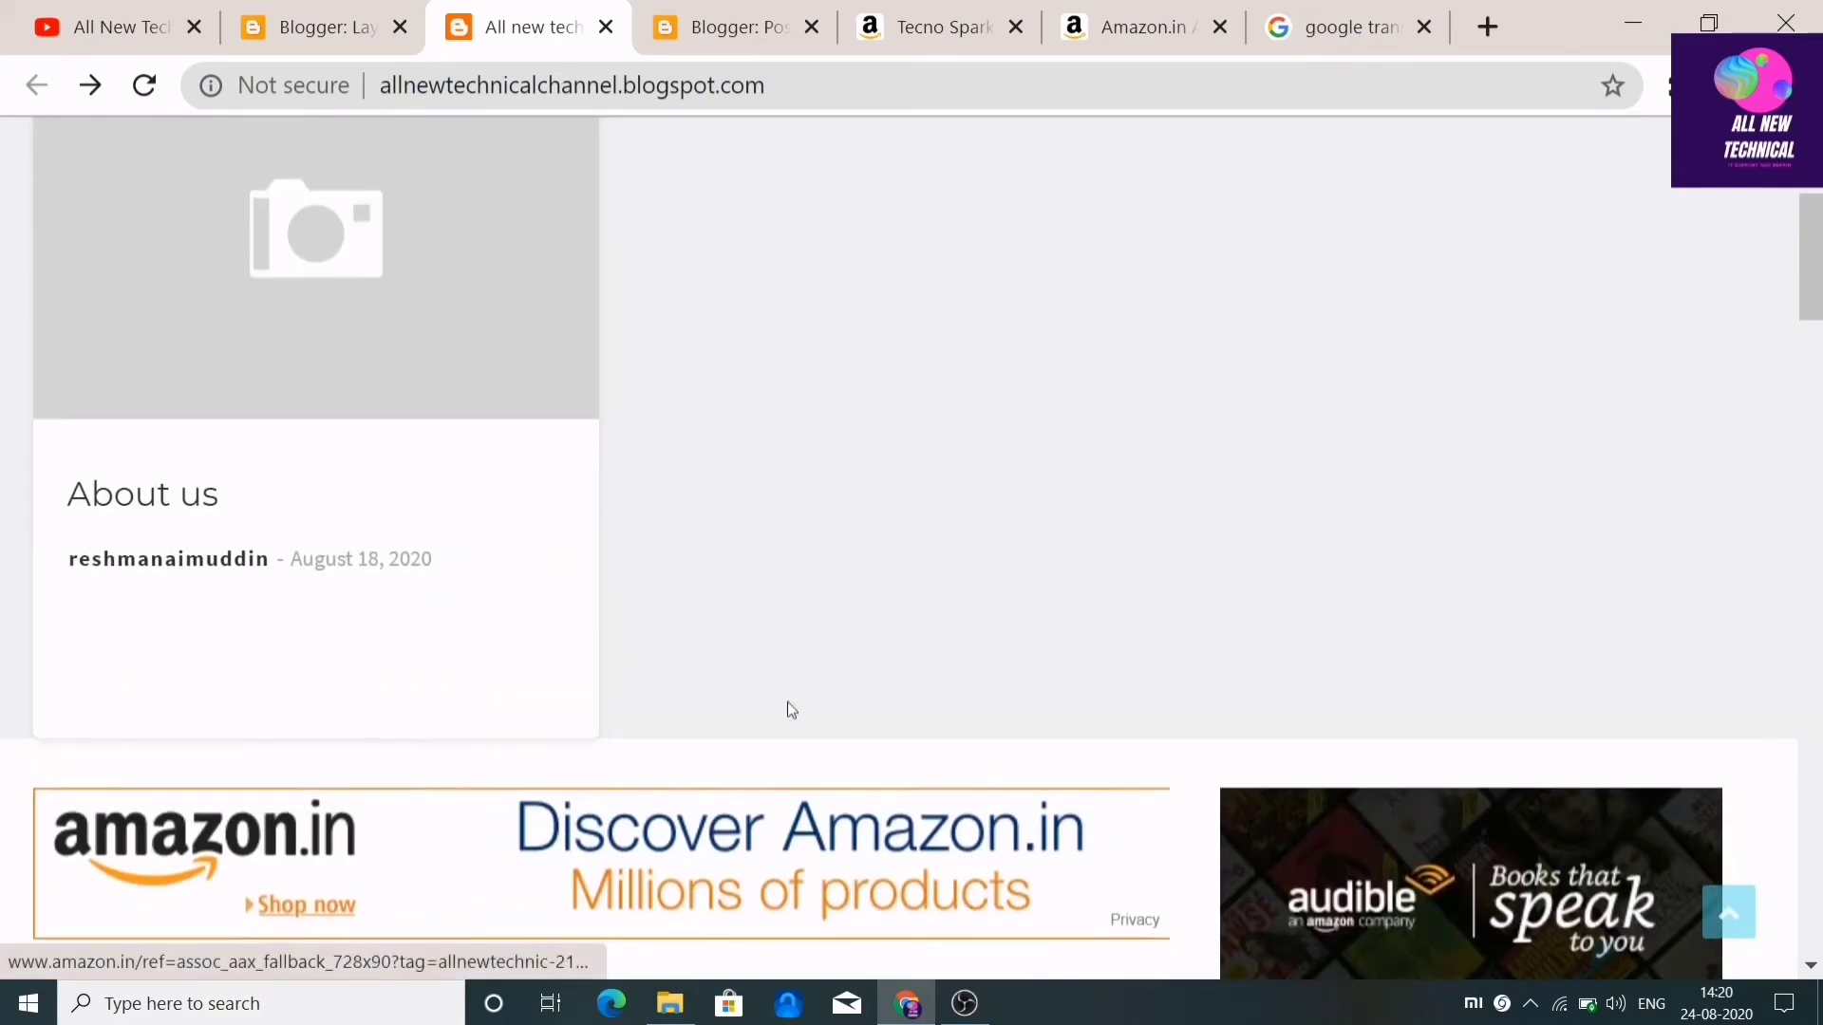
{"action": "scroll", "coordinate": [997, 531], "scroll_direction": "up", "scroll_amount": 2}
{"action": "scroll", "coordinate": [1102, 465], "scroll_direction": "down", "scroll_amount": 3}
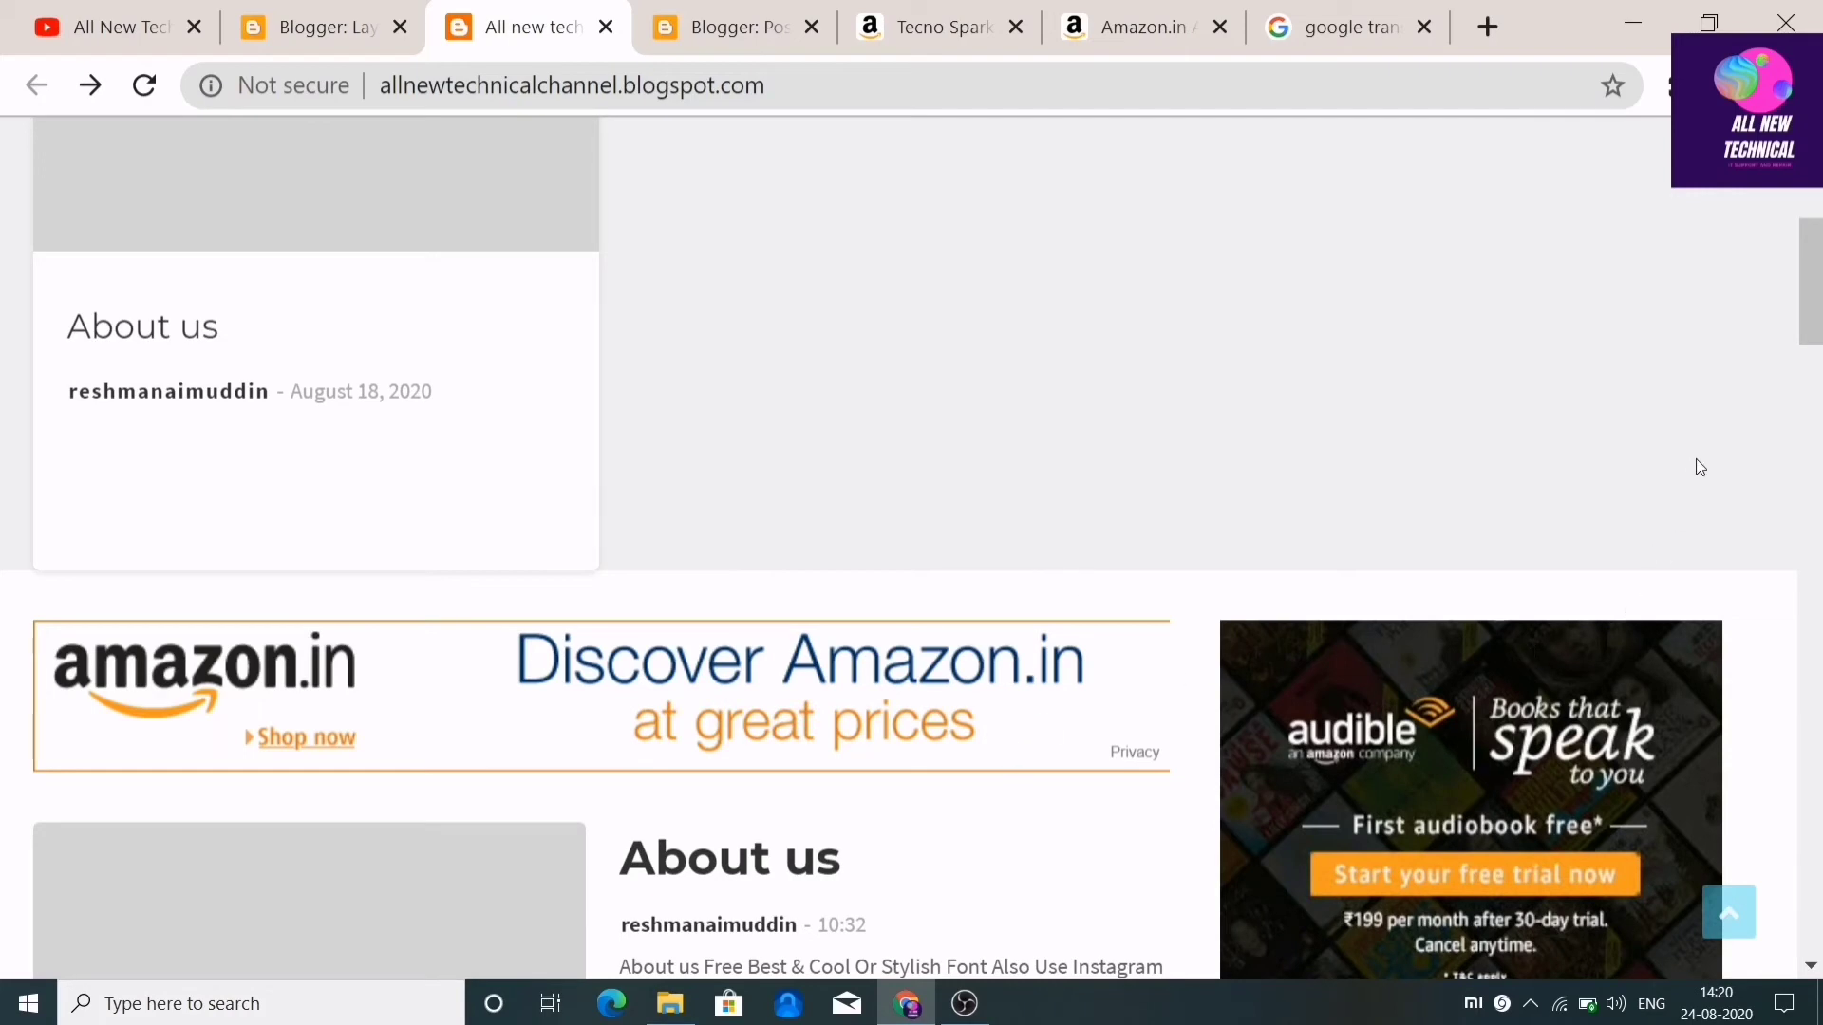
{"action": "scroll", "coordinate": [1704, 456], "scroll_direction": "down", "scroll_amount": 4}
{"action": "scroll", "coordinate": [1730, 378], "scroll_direction": "up", "scroll_amount": 1}
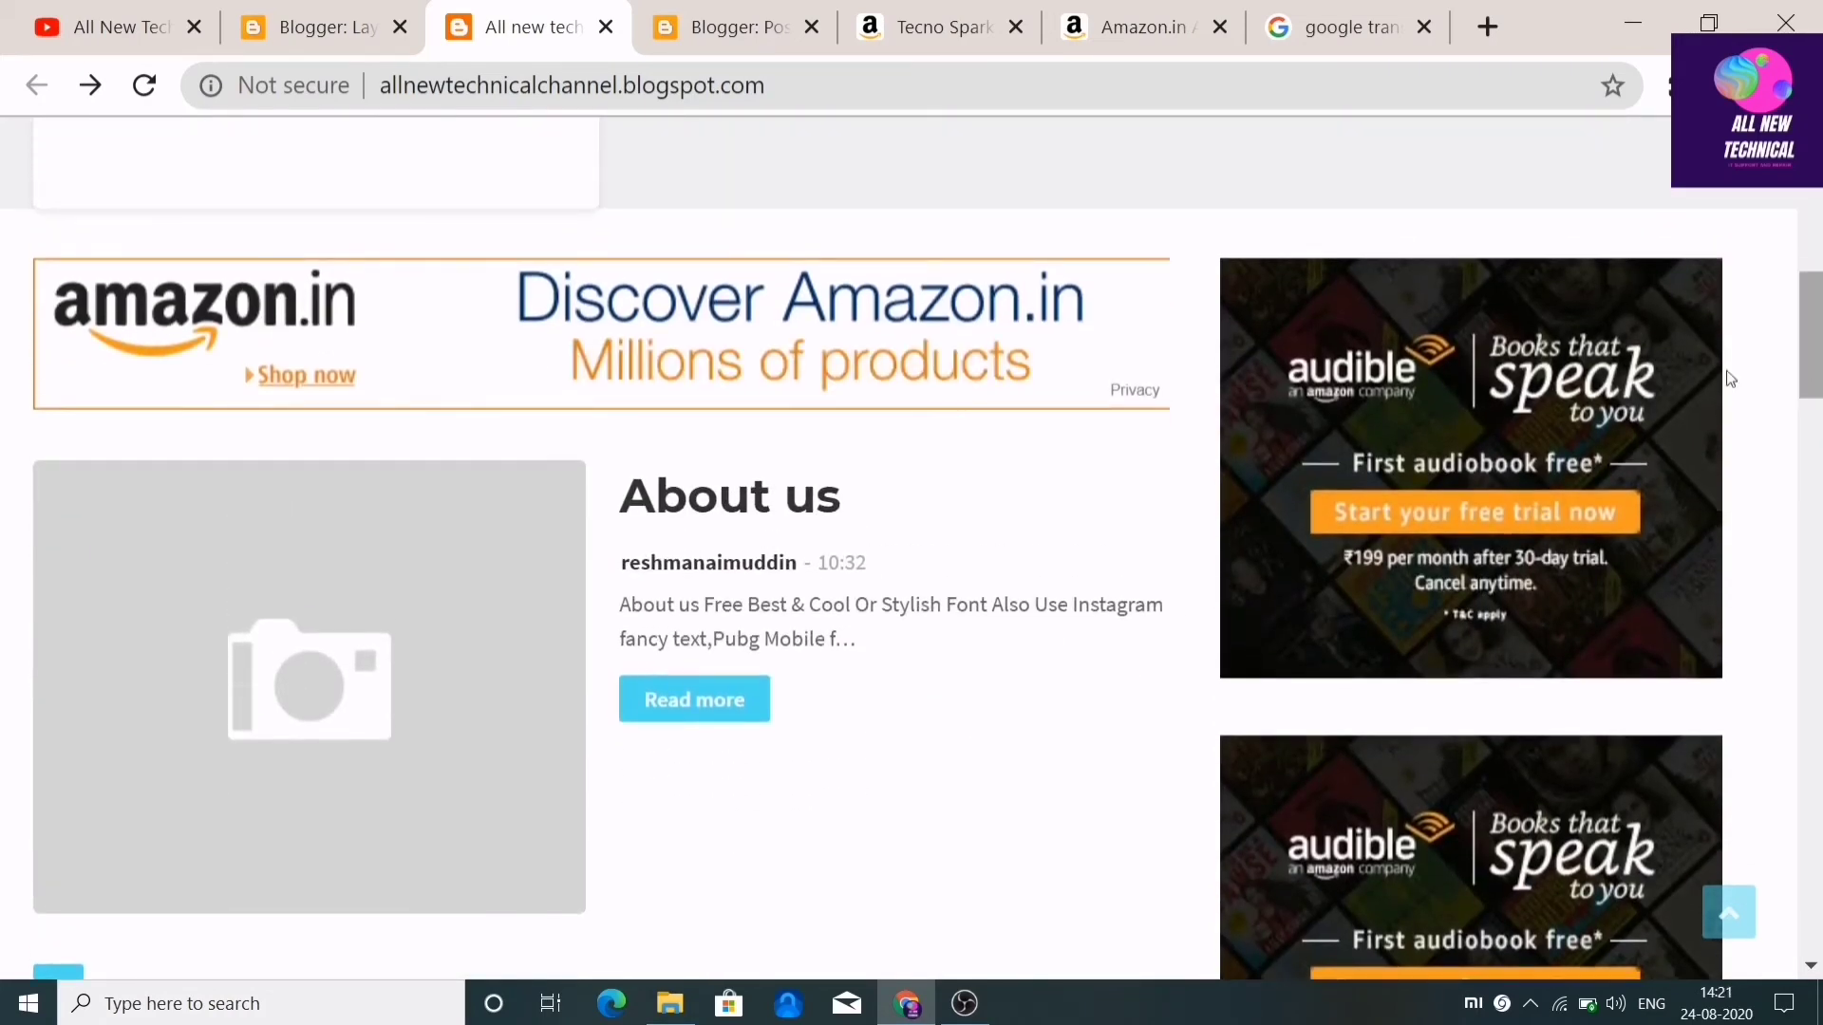
Open the 728x90 Amazon banner's link from the blog and look through the Amazon home page
{"action": "left_click", "coordinate": [513, 323]}
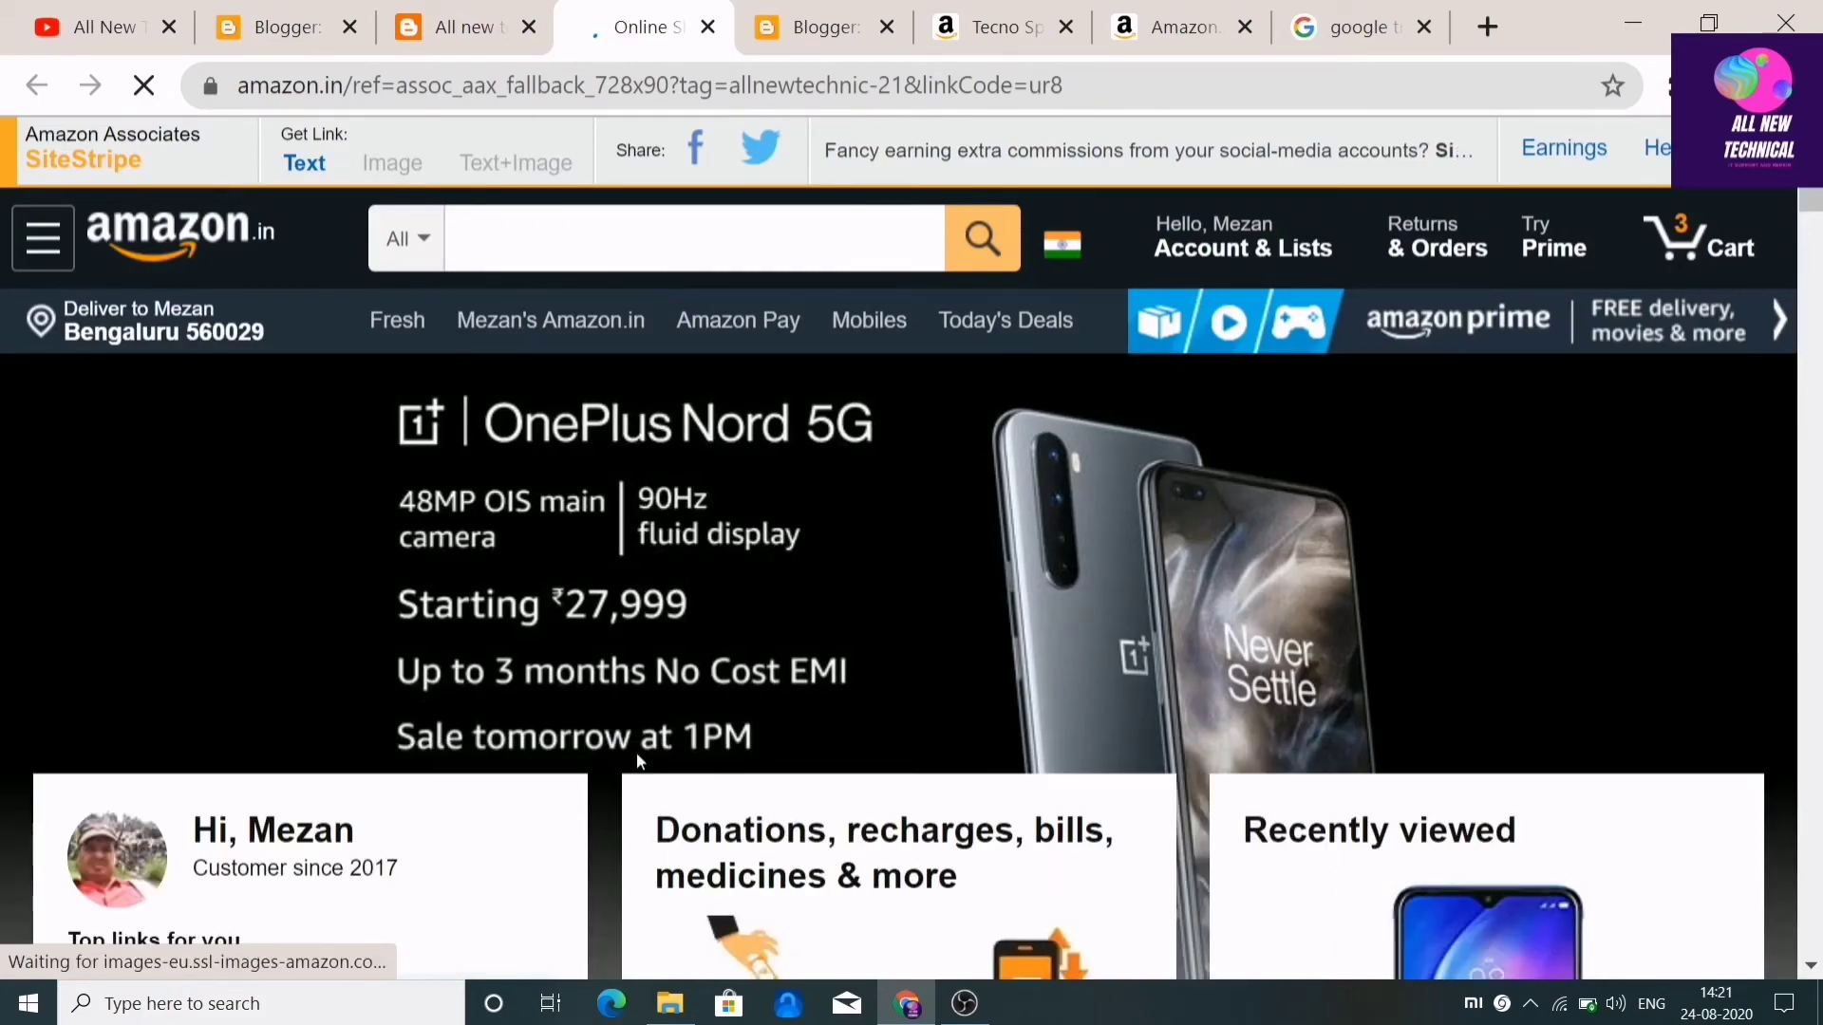
{"action": "scroll", "coordinate": [873, 474], "scroll_direction": "down", "scroll_amount": 5}
{"action": "scroll", "coordinate": [885, 607], "scroll_direction": "down", "scroll_amount": 20}
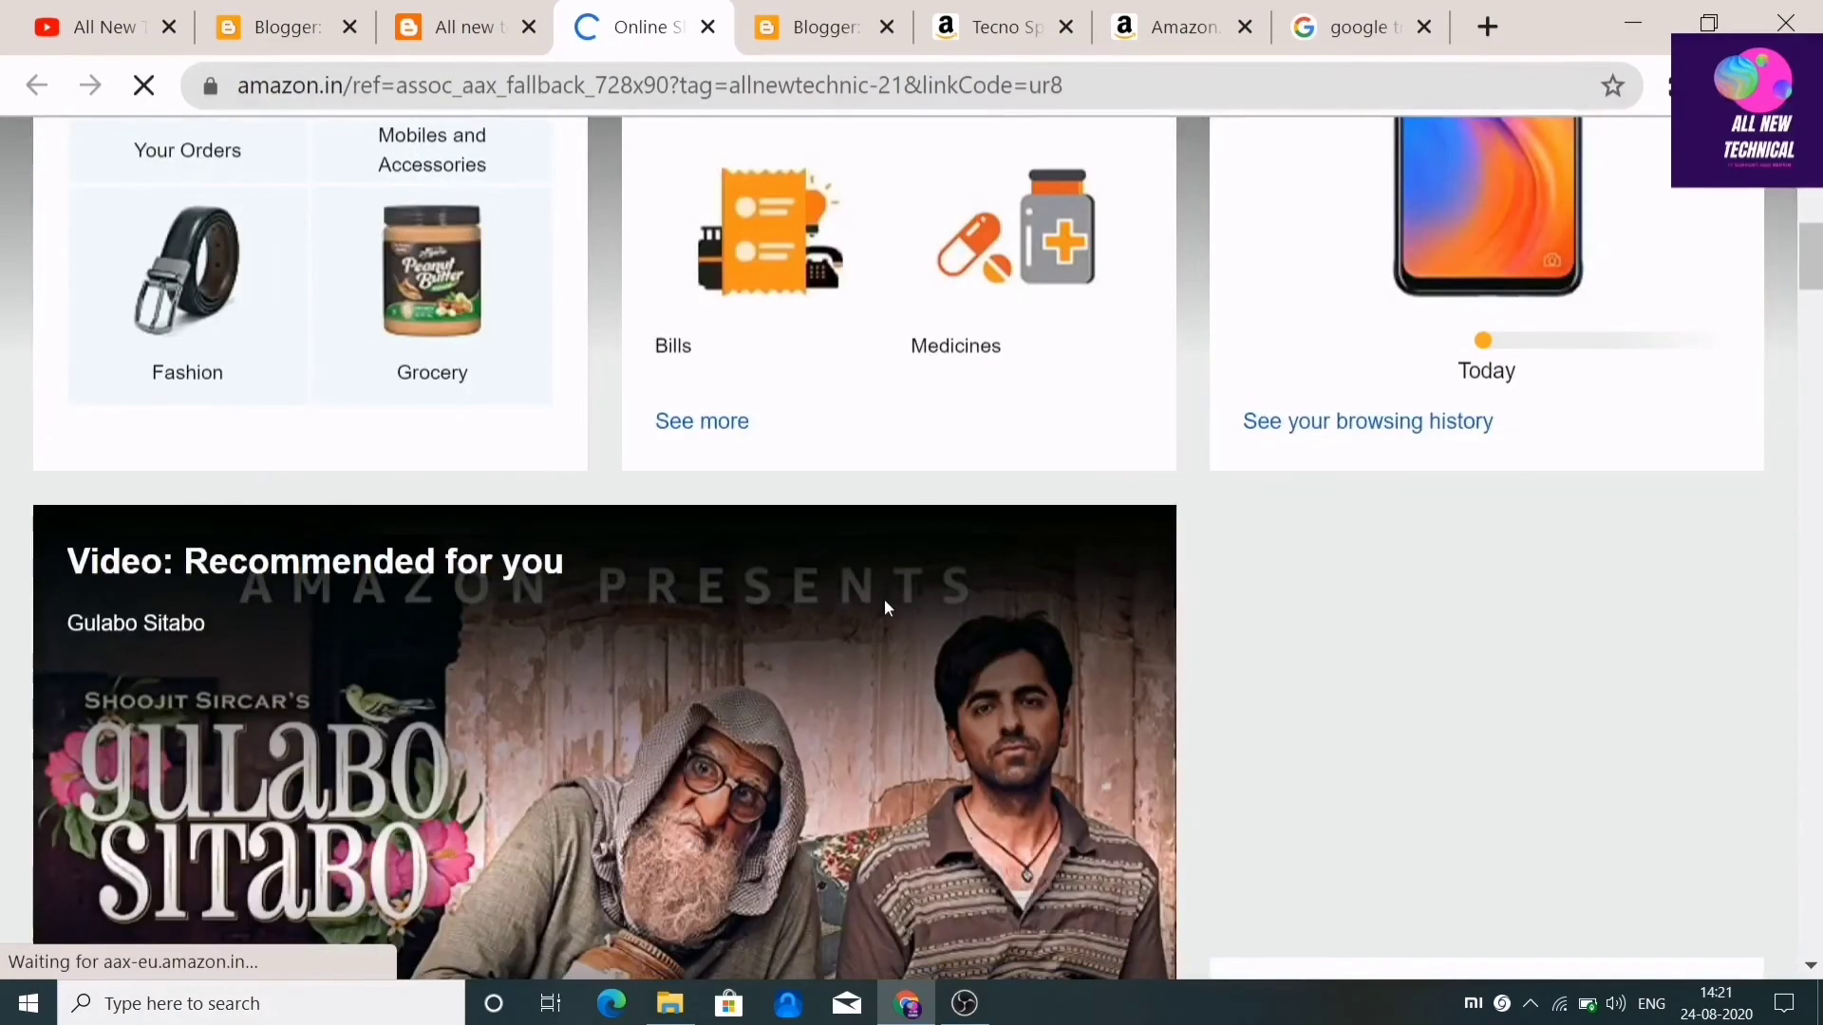
{"action": "scroll", "coordinate": [889, 608], "scroll_direction": "down", "scroll_amount": 5}
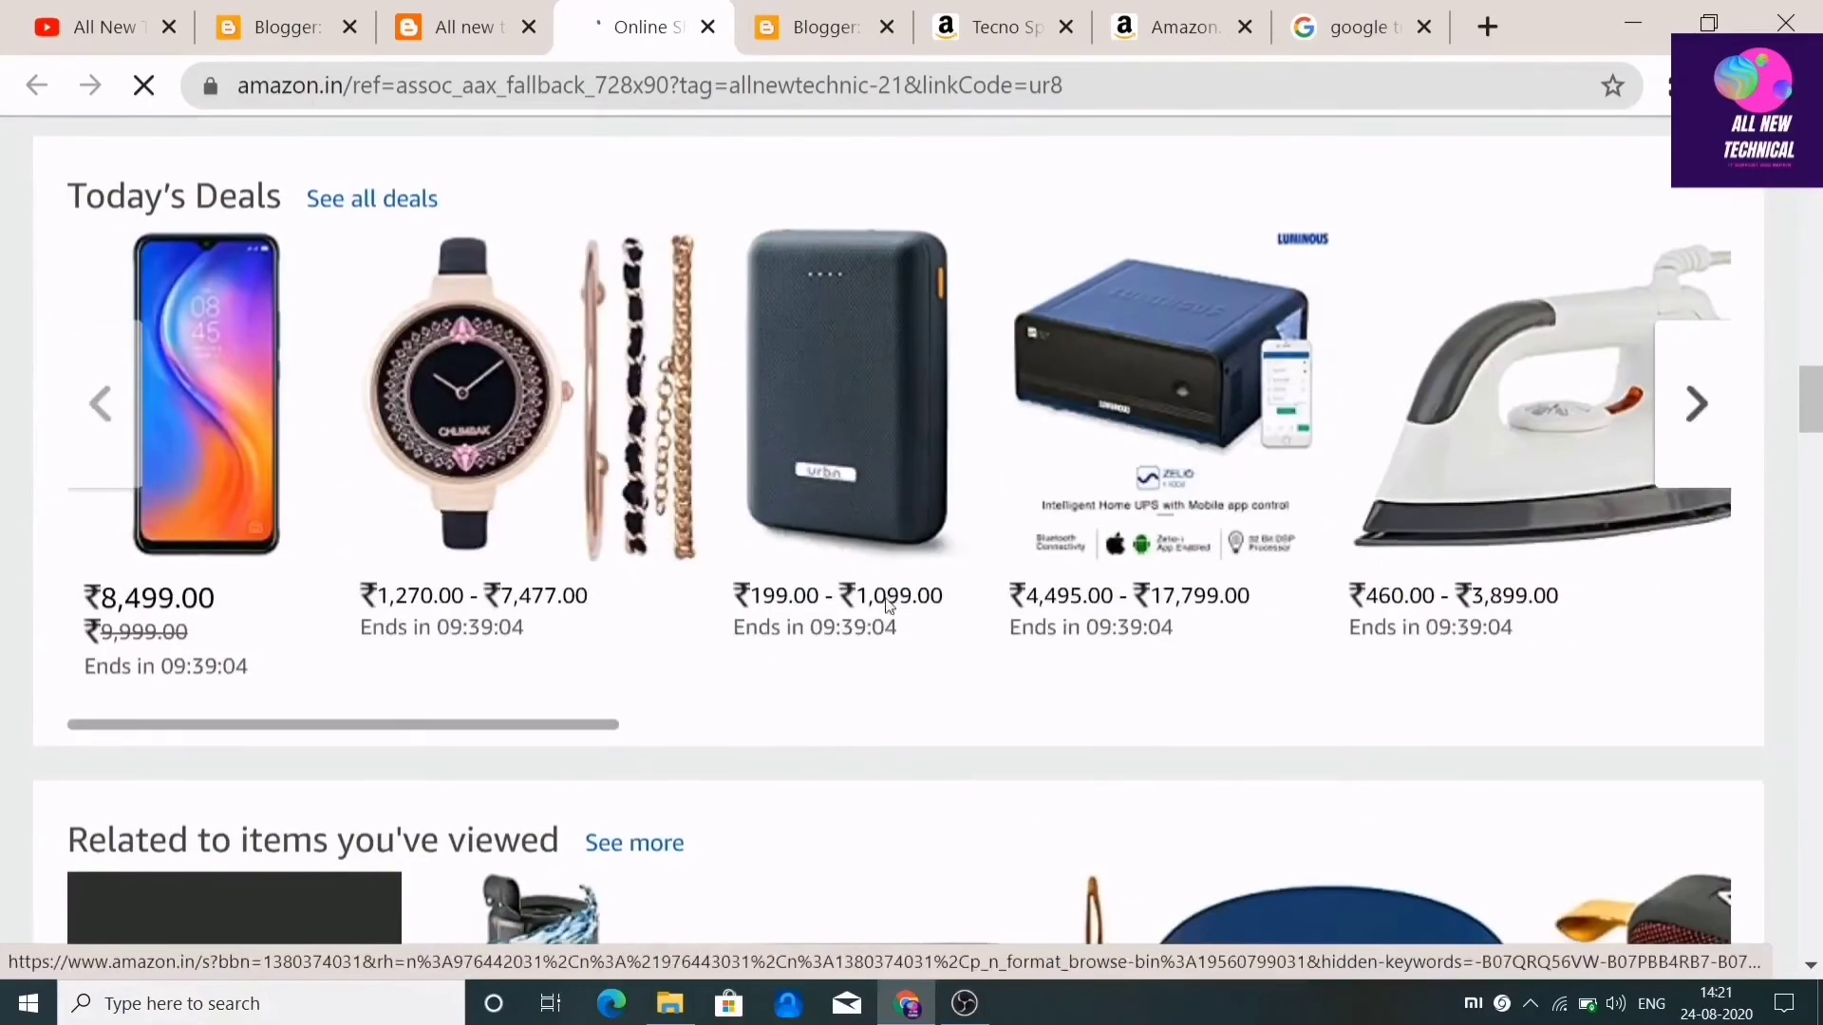
{"action": "scroll", "coordinate": [889, 608], "scroll_direction": "up", "scroll_amount": 15}
{"action": "scroll", "coordinate": [888, 608], "scroll_direction": "up", "scroll_amount": 6}
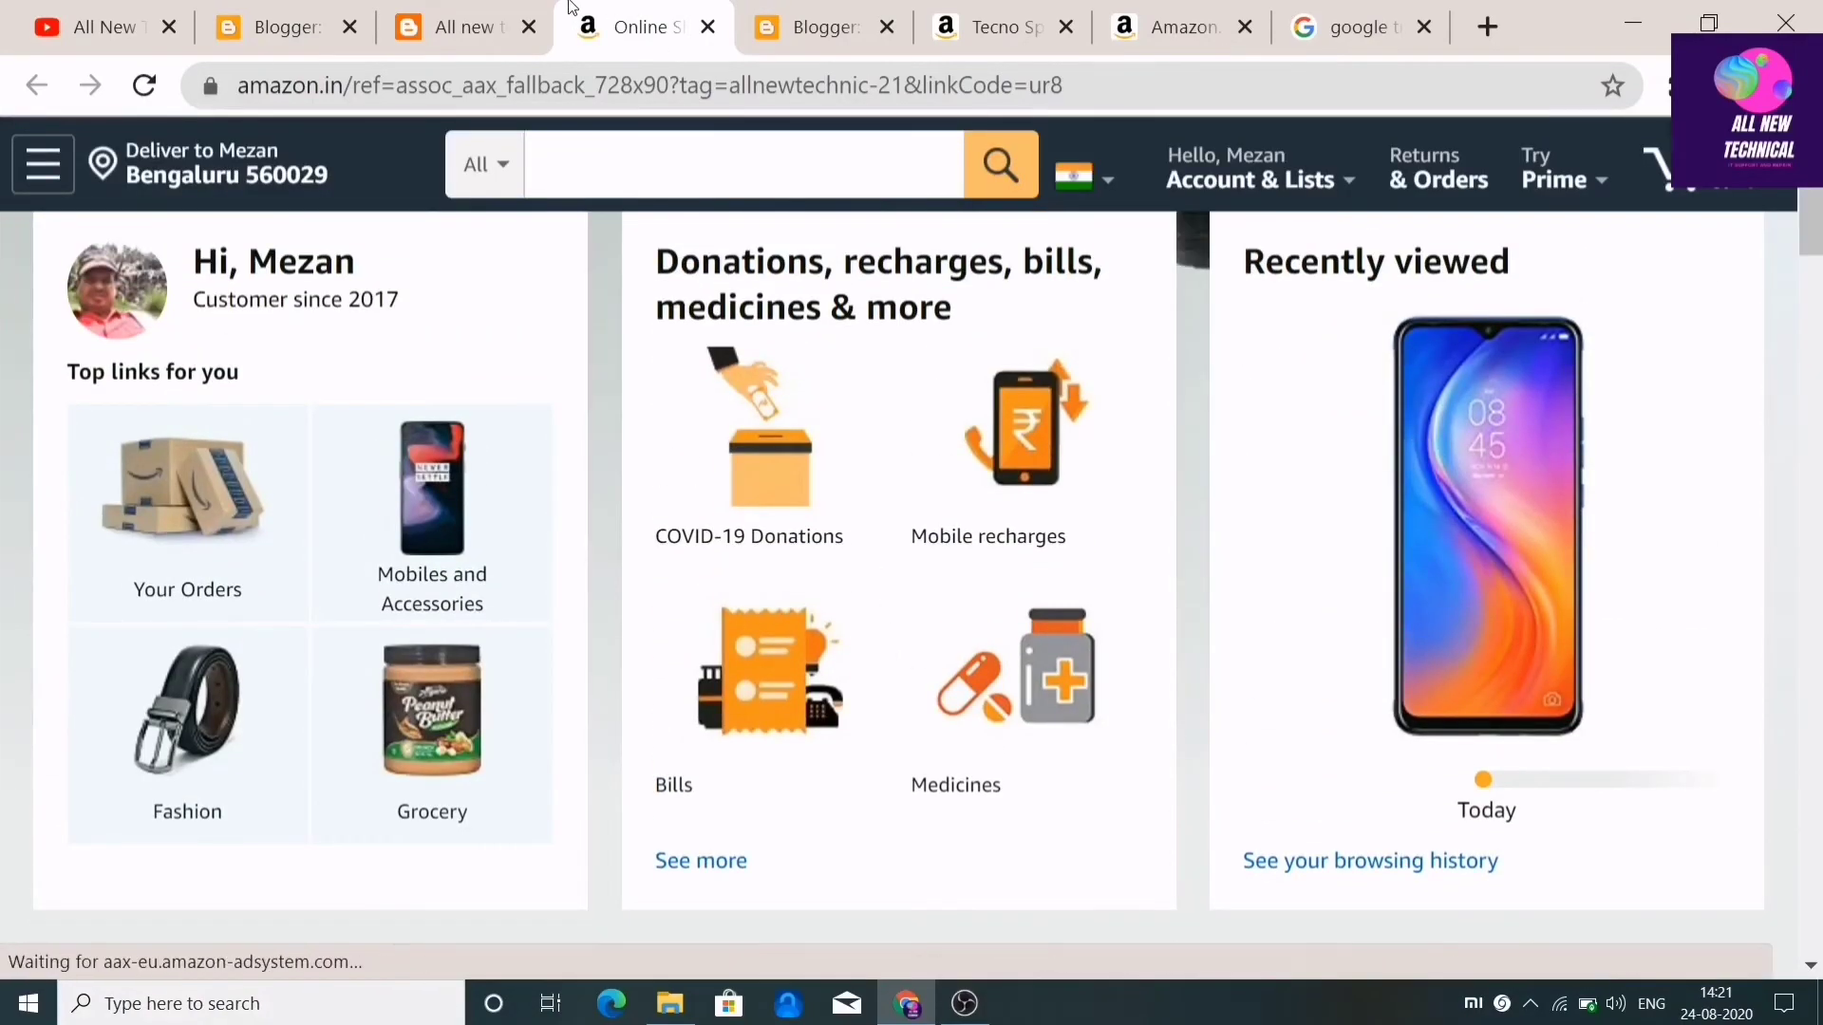
Go back to the live blog and look over the page from its header to the banner and Audible ads
{"action": "left_click", "coordinate": [432, 11]}
{"action": "left_click", "coordinate": [564, 8]}
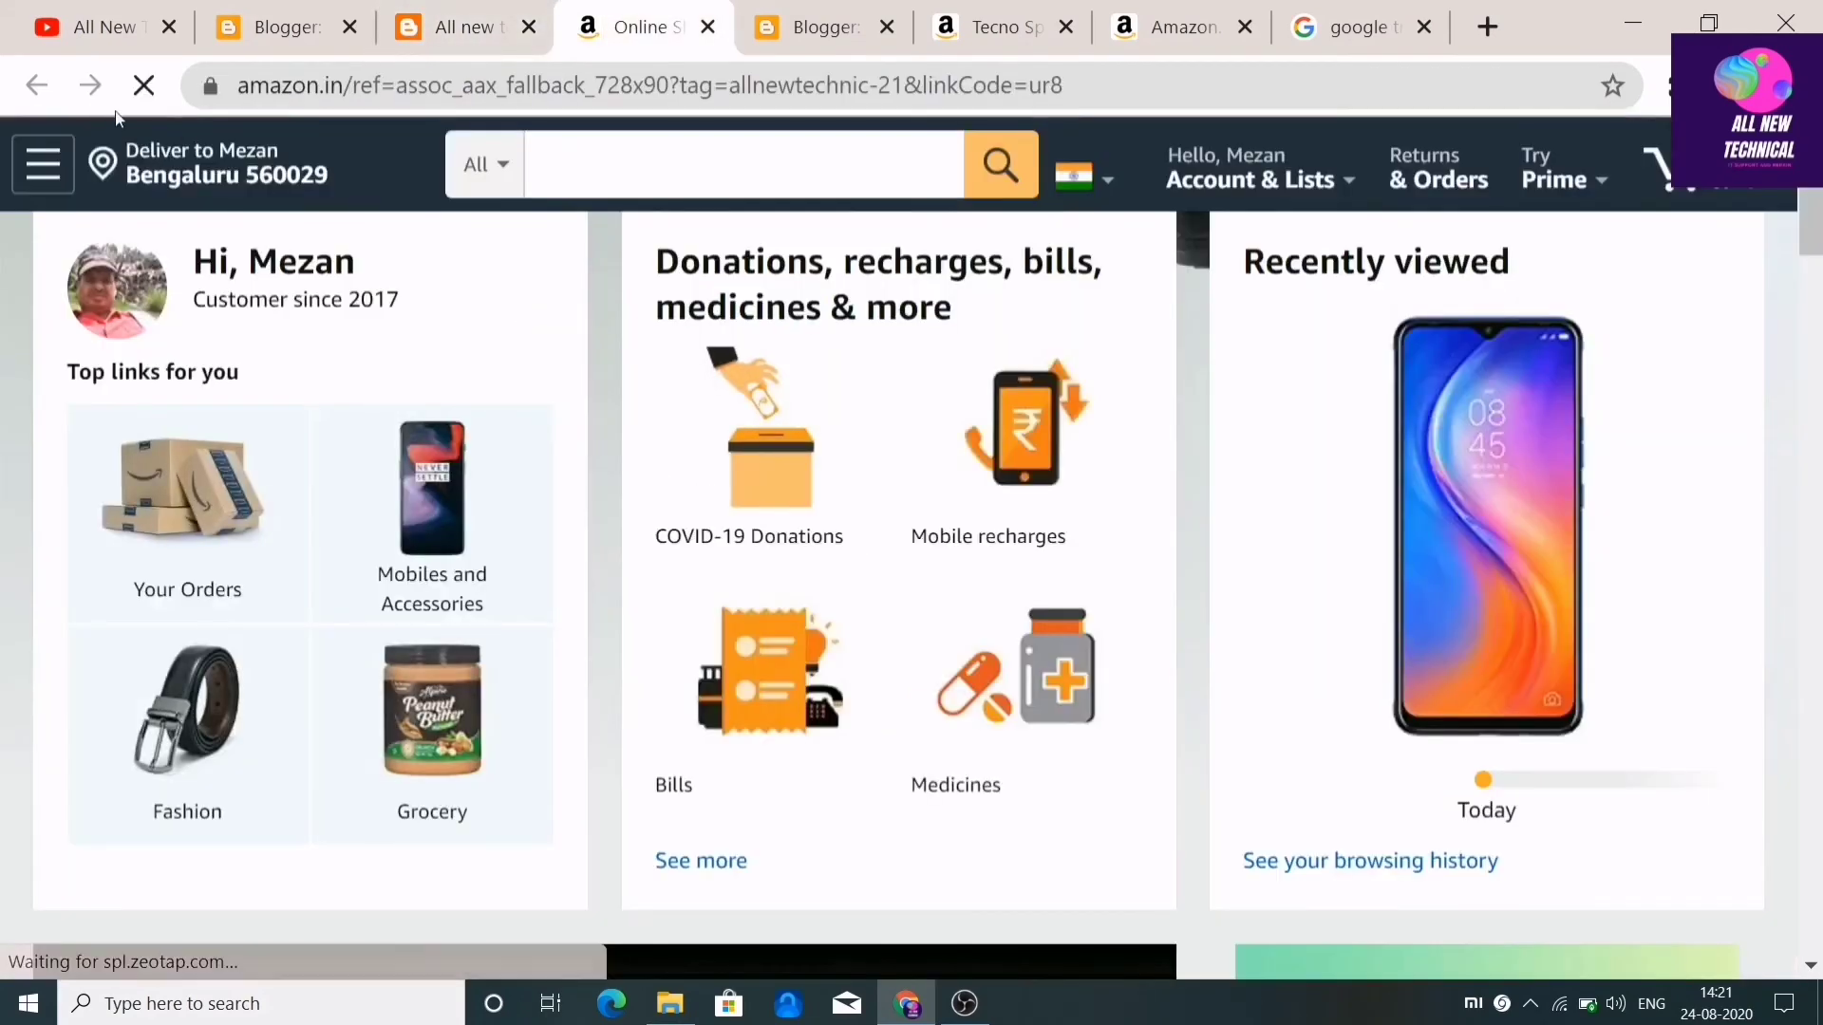
{"action": "left_click", "coordinate": [446, 23]}
{"action": "scroll", "coordinate": [1016, 798], "scroll_direction": "up", "scroll_amount": 3}
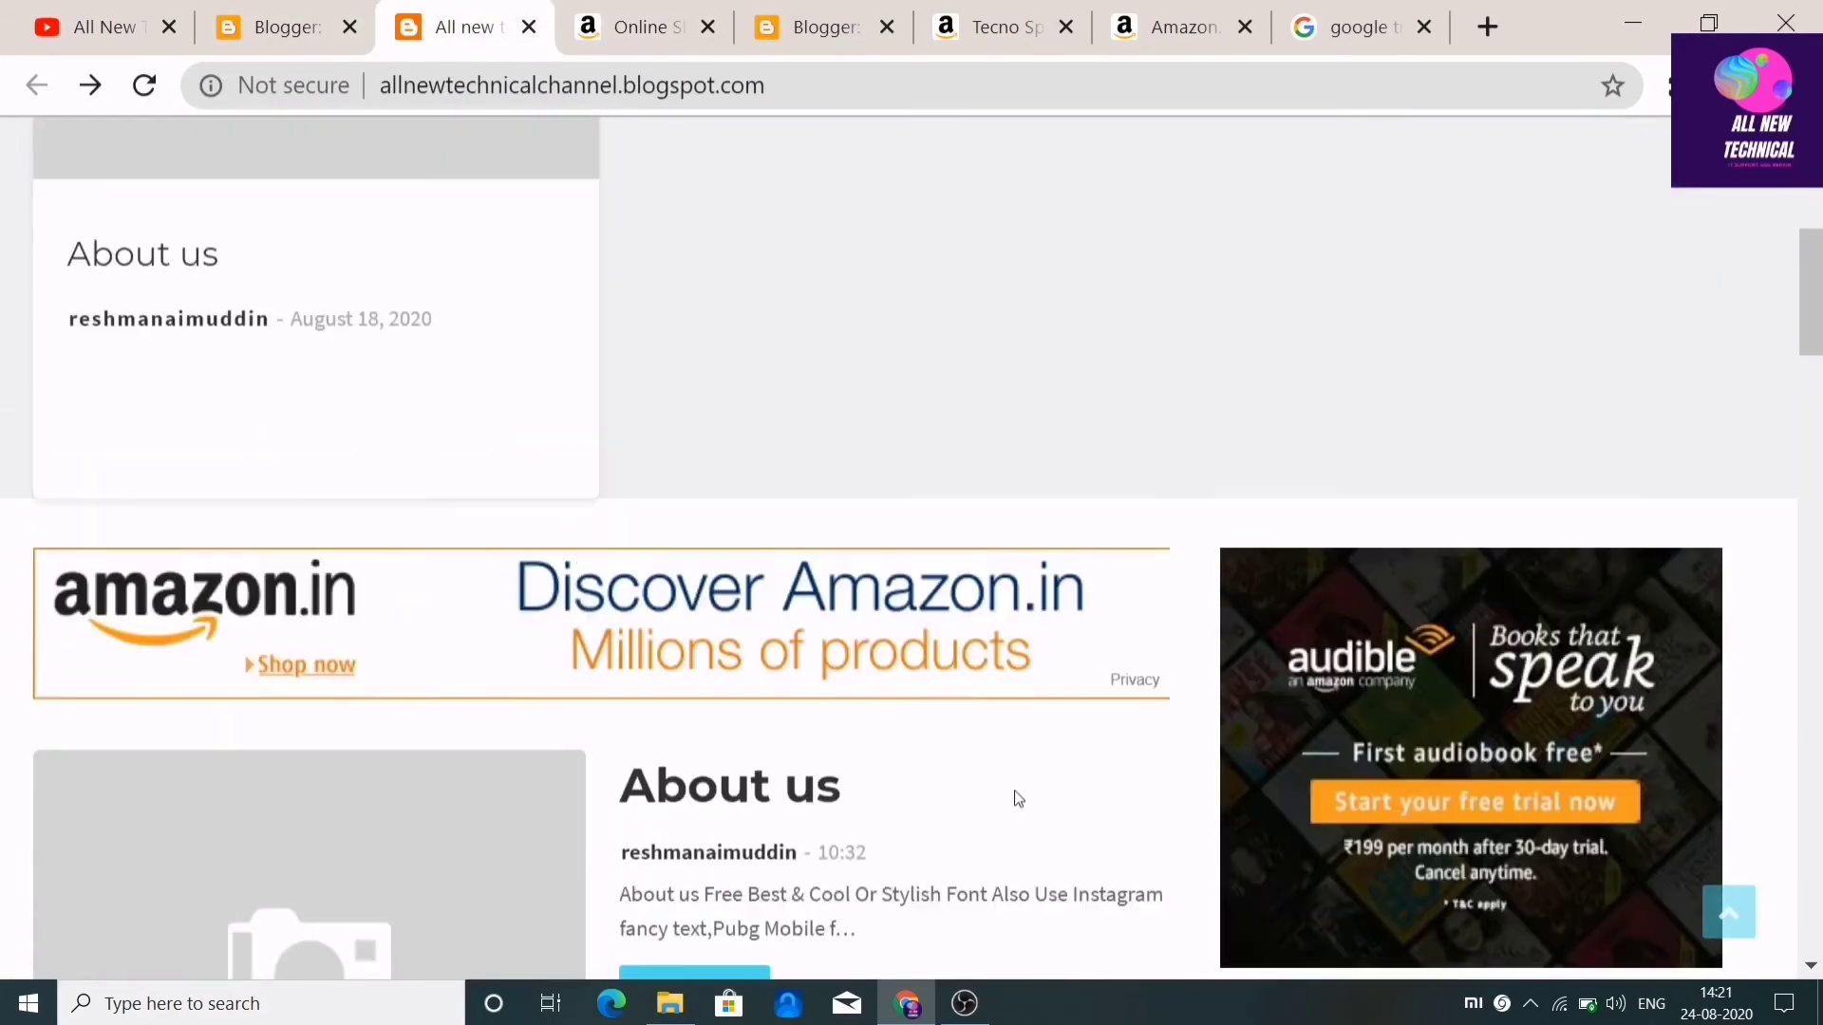
{"action": "scroll", "coordinate": [1017, 807], "scroll_direction": "down", "scroll_amount": 5}
{"action": "scroll", "coordinate": [1013, 817], "scroll_direction": "up", "scroll_amount": 8}
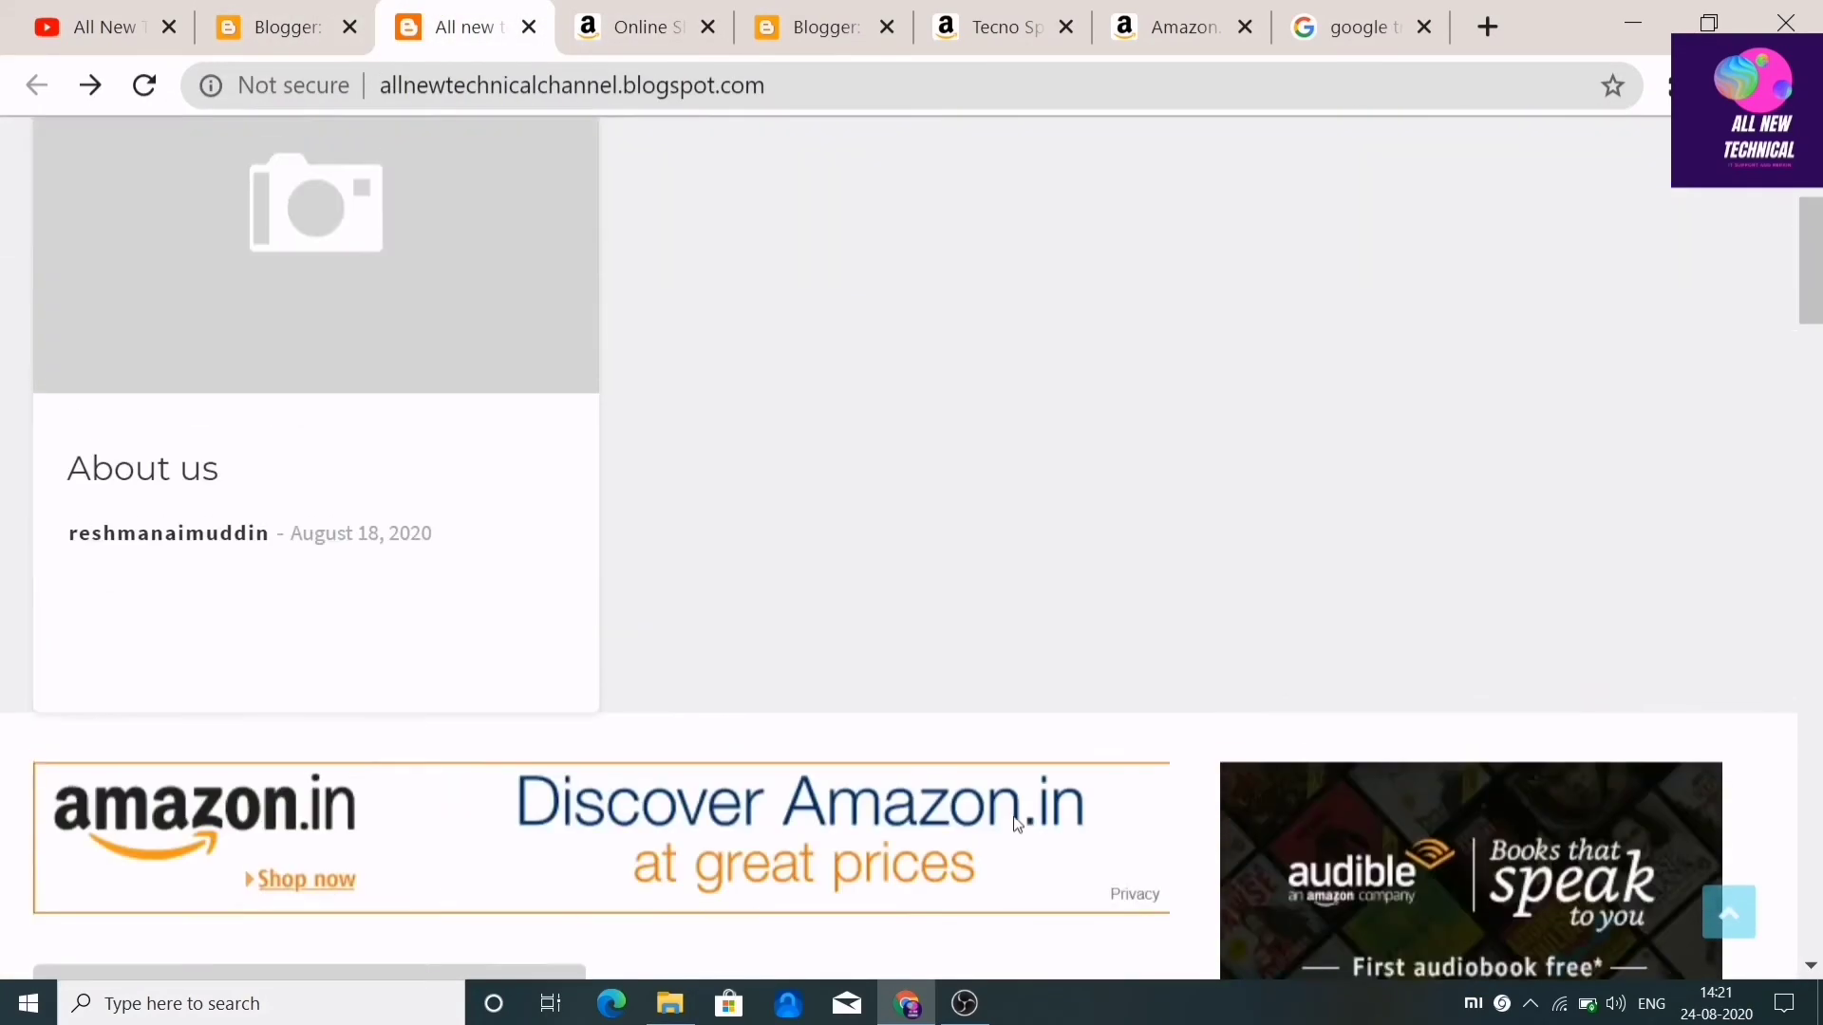
{"action": "scroll", "coordinate": [1100, 712], "scroll_direction": "down", "scroll_amount": 8}
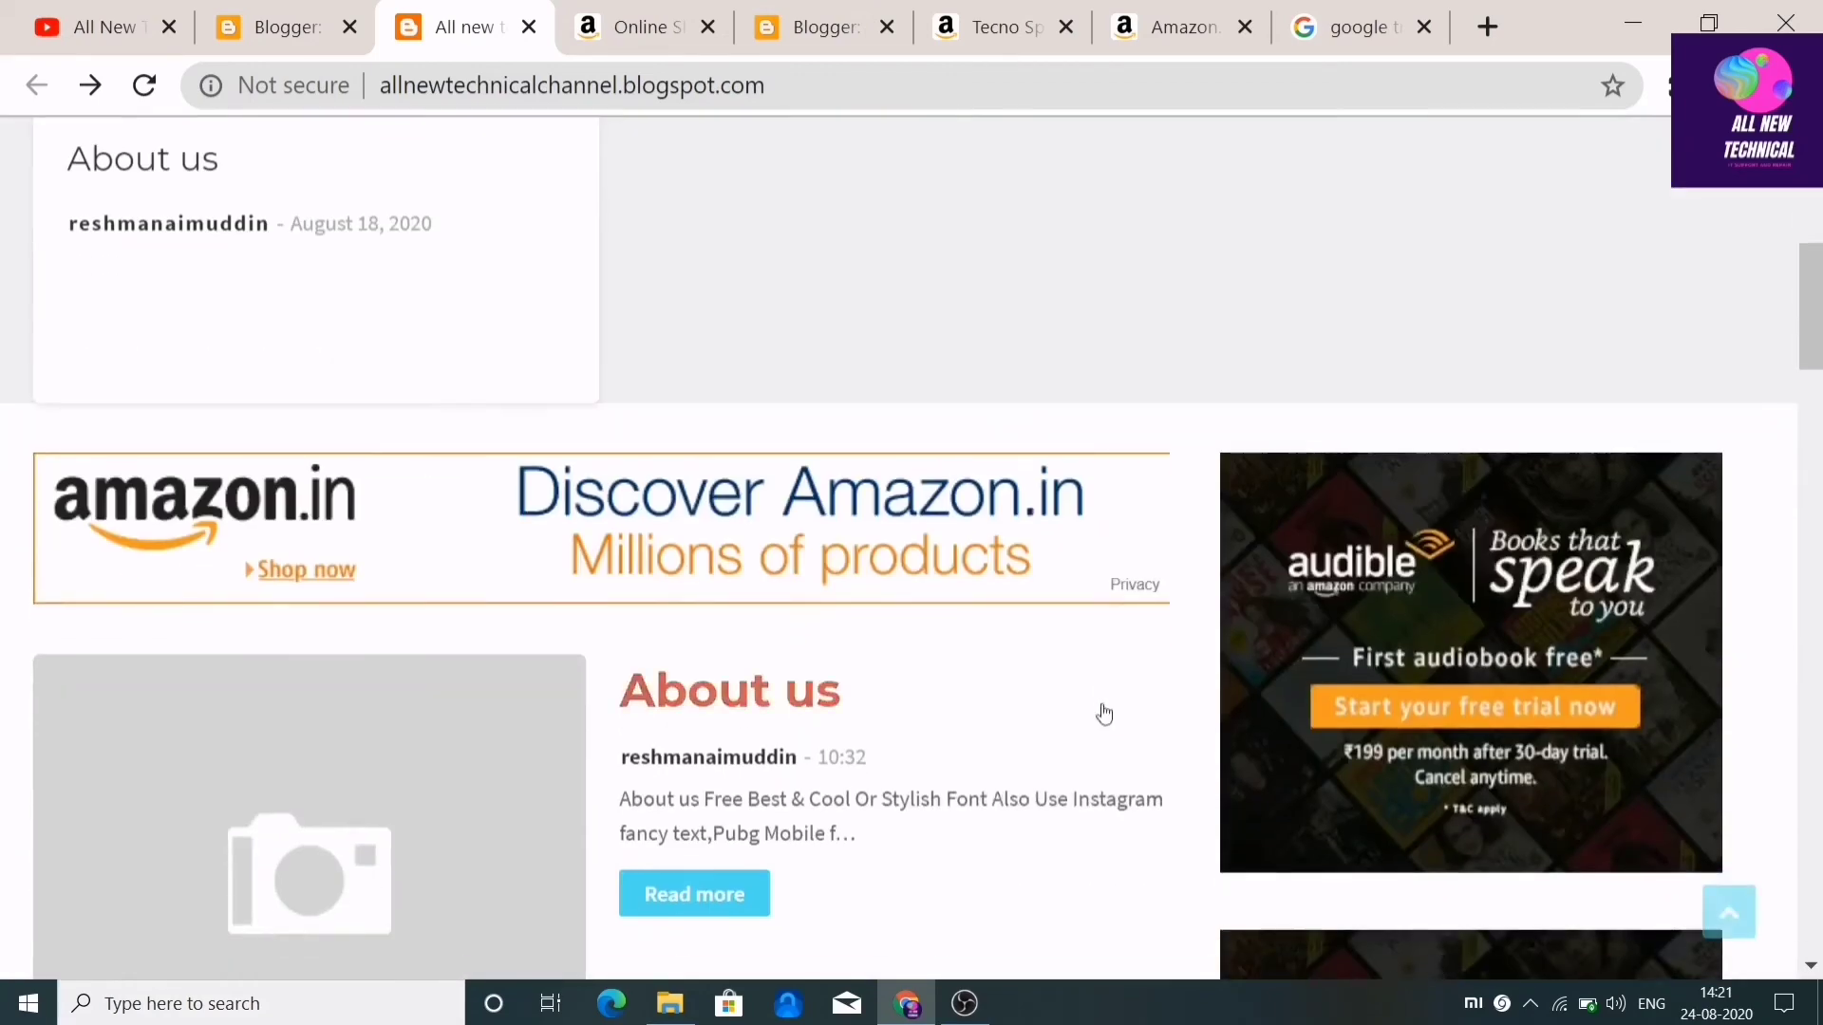
{"action": "scroll", "coordinate": [1358, 384], "scroll_direction": "up", "scroll_amount": 8}
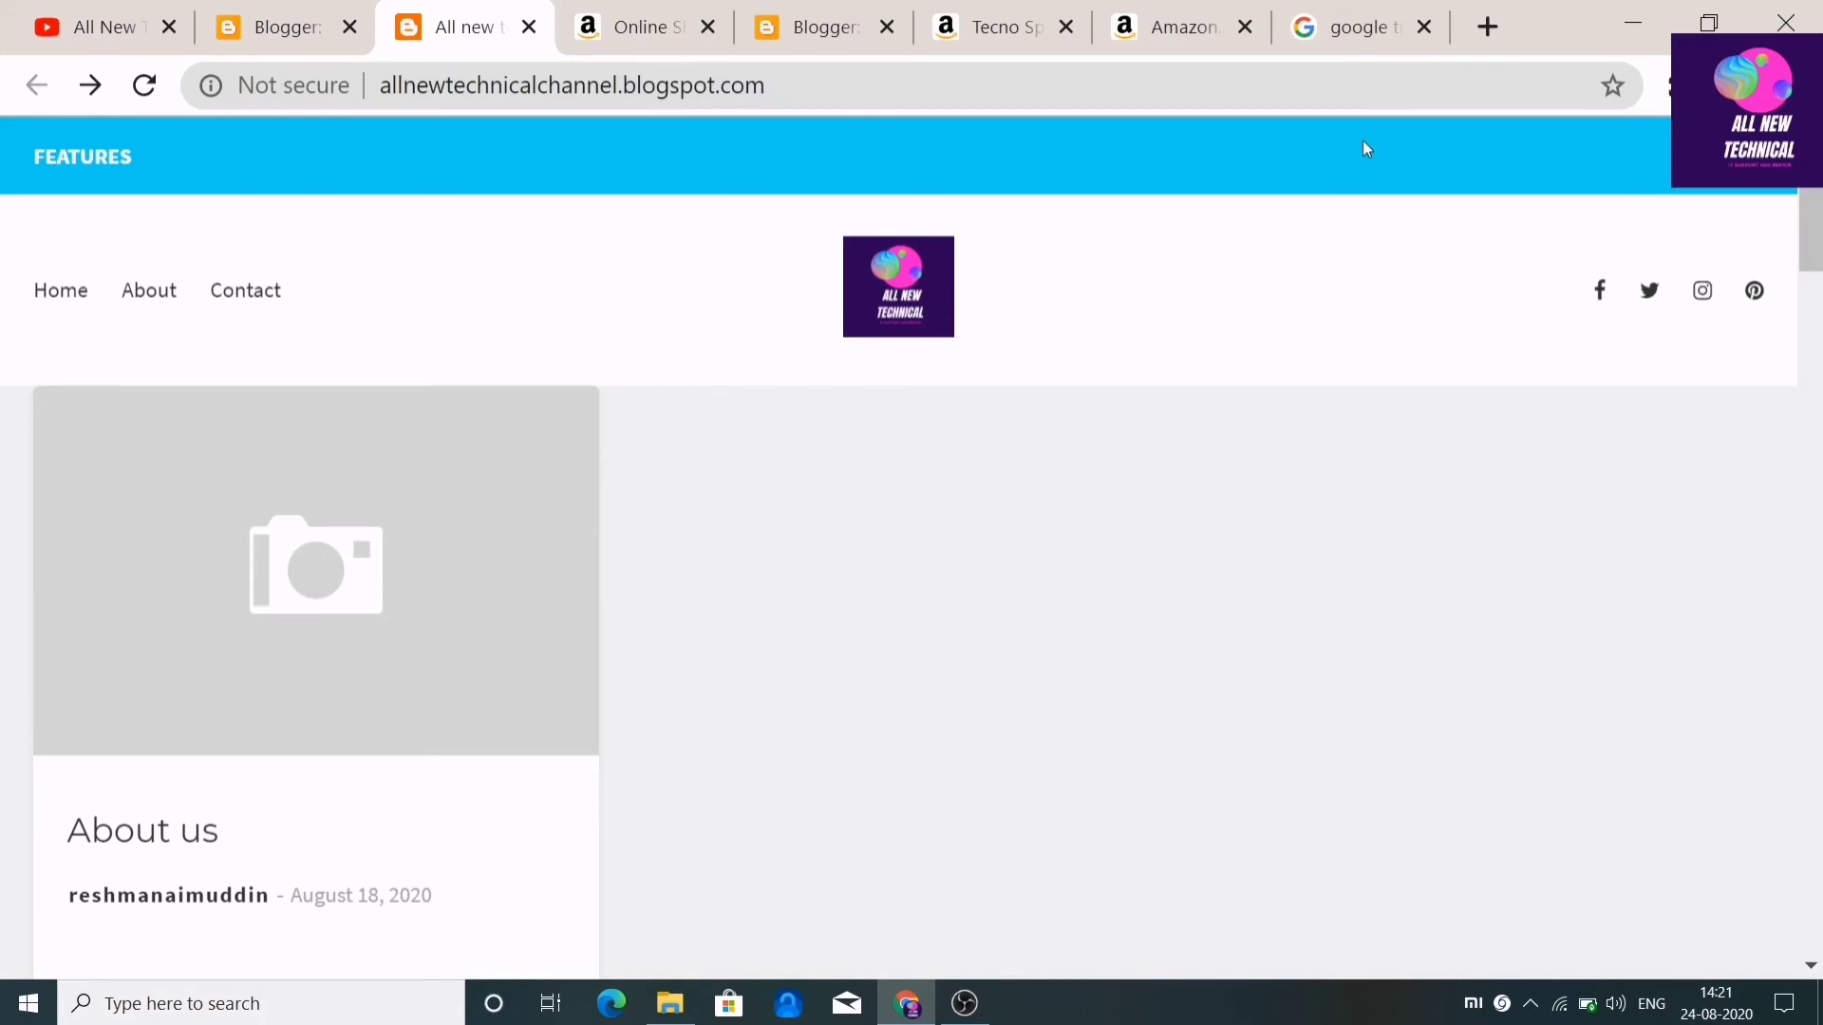
{"action": "scroll", "coordinate": [1160, 942], "scroll_direction": "down", "scroll_amount": 8}
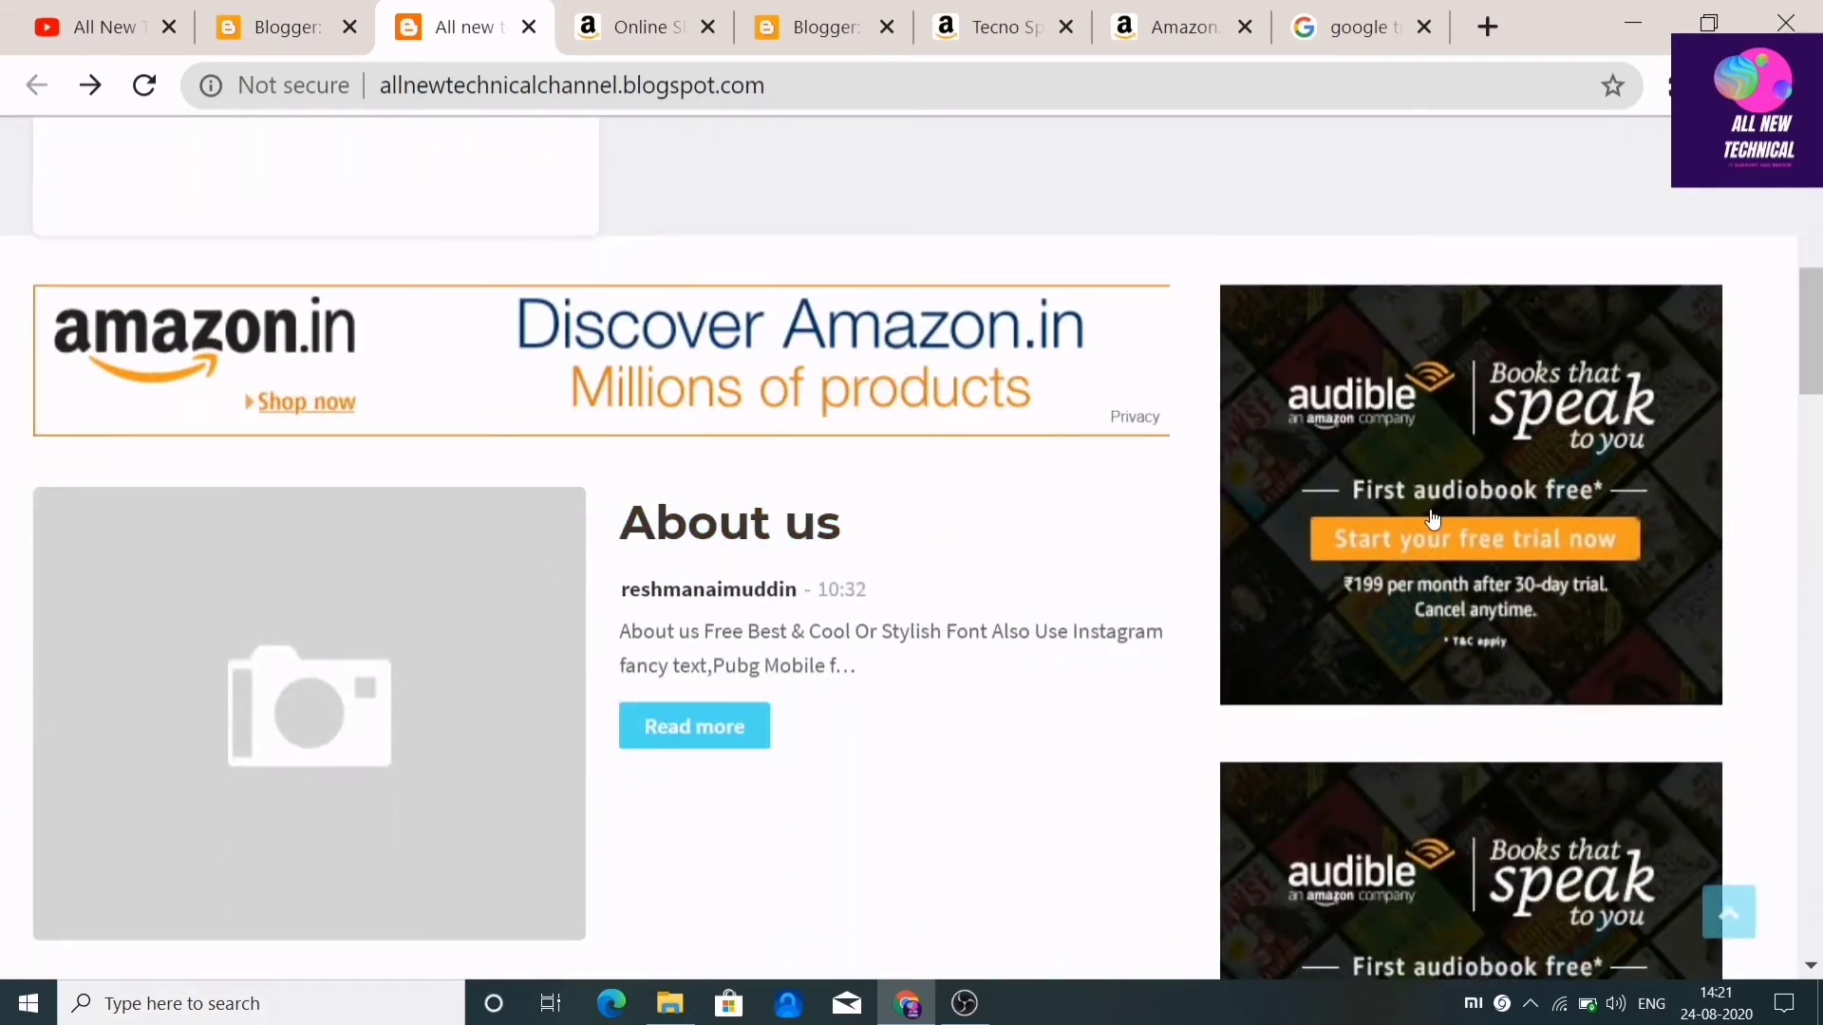
Follow the Audible banner again and examine the audiobook selections and device sections on its landing page
{"action": "left_click", "coordinate": [1432, 518]}
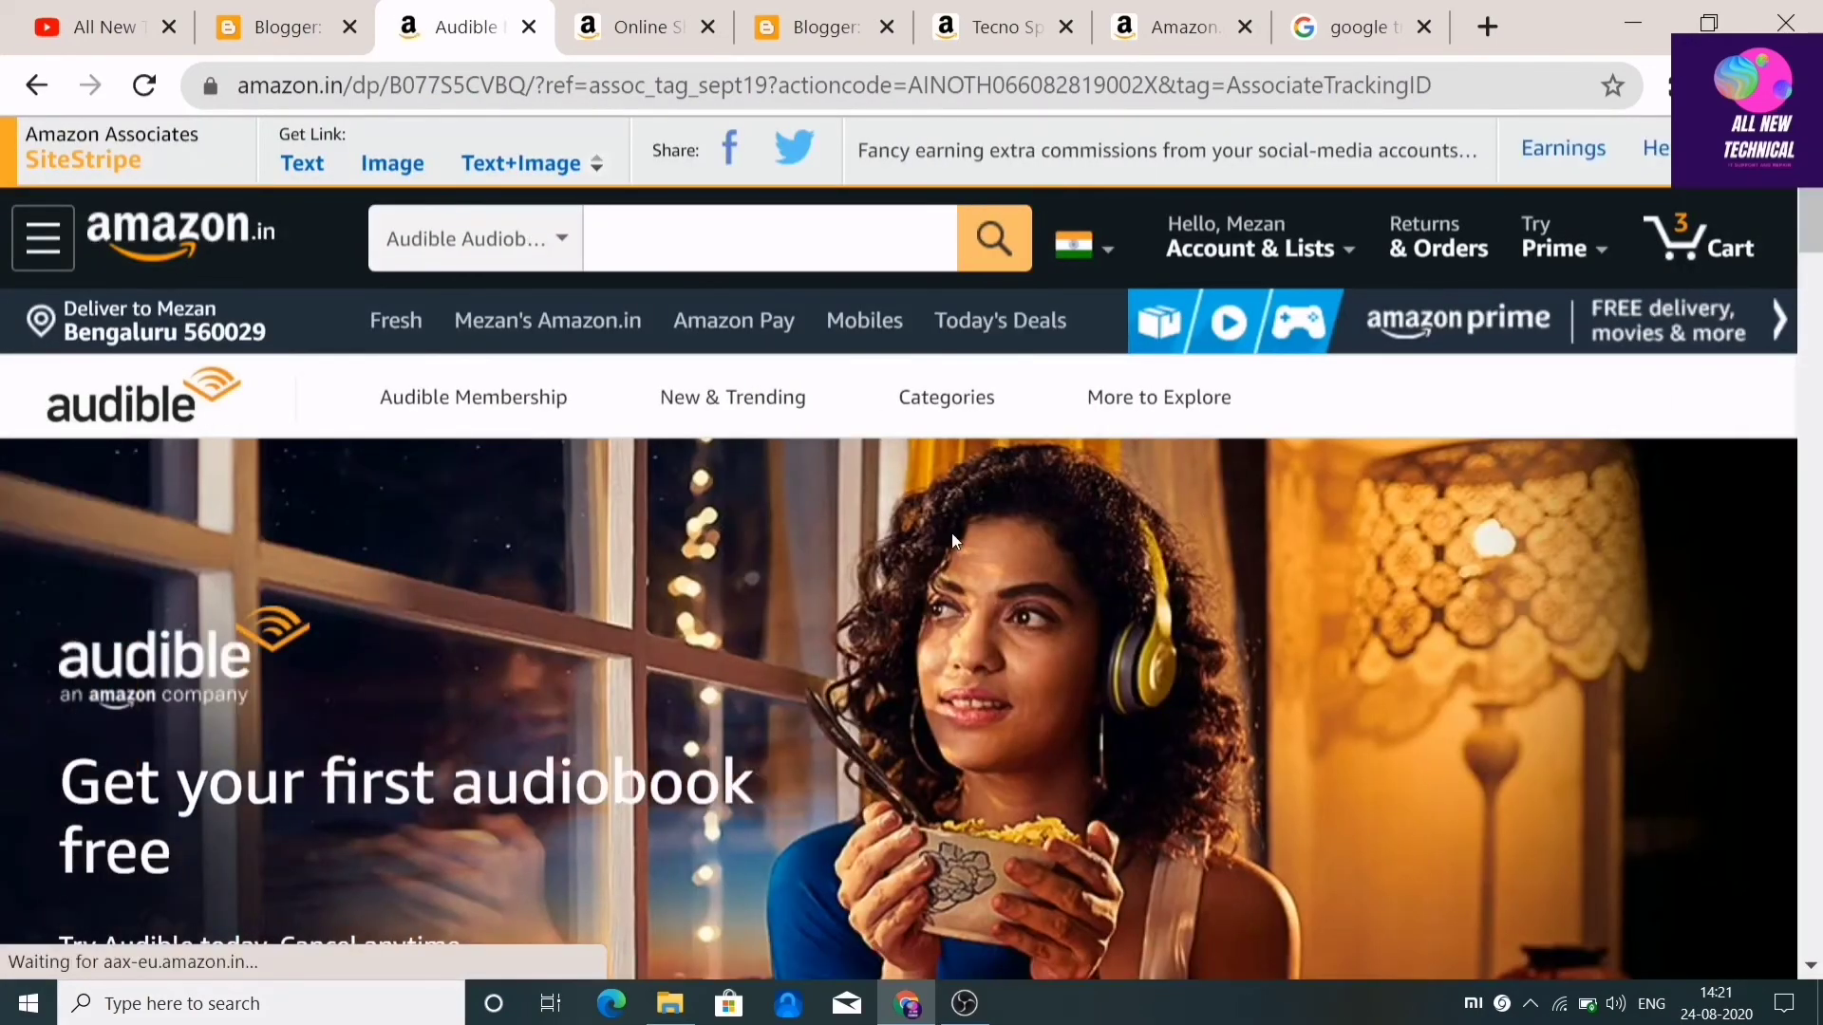
{"action": "scroll", "coordinate": [952, 533], "scroll_direction": "down", "scroll_amount": 10}
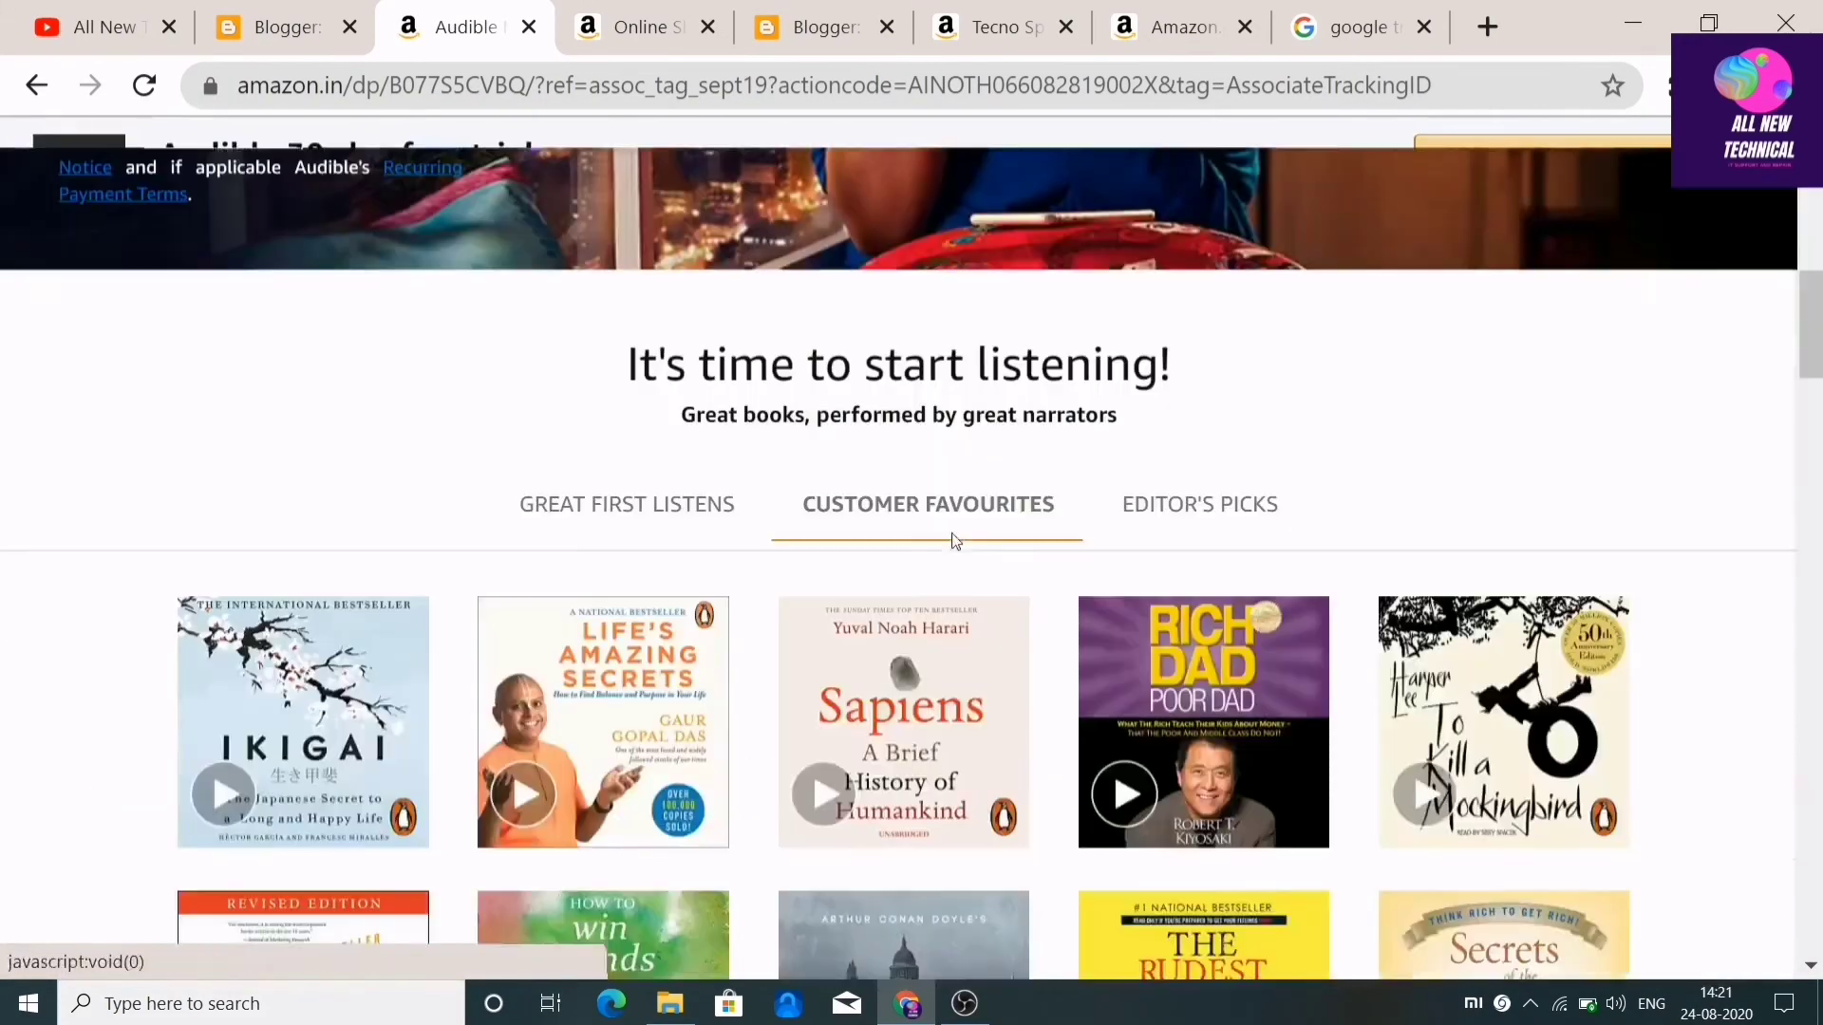
{"action": "scroll", "coordinate": [954, 541], "scroll_direction": "down", "scroll_amount": 3}
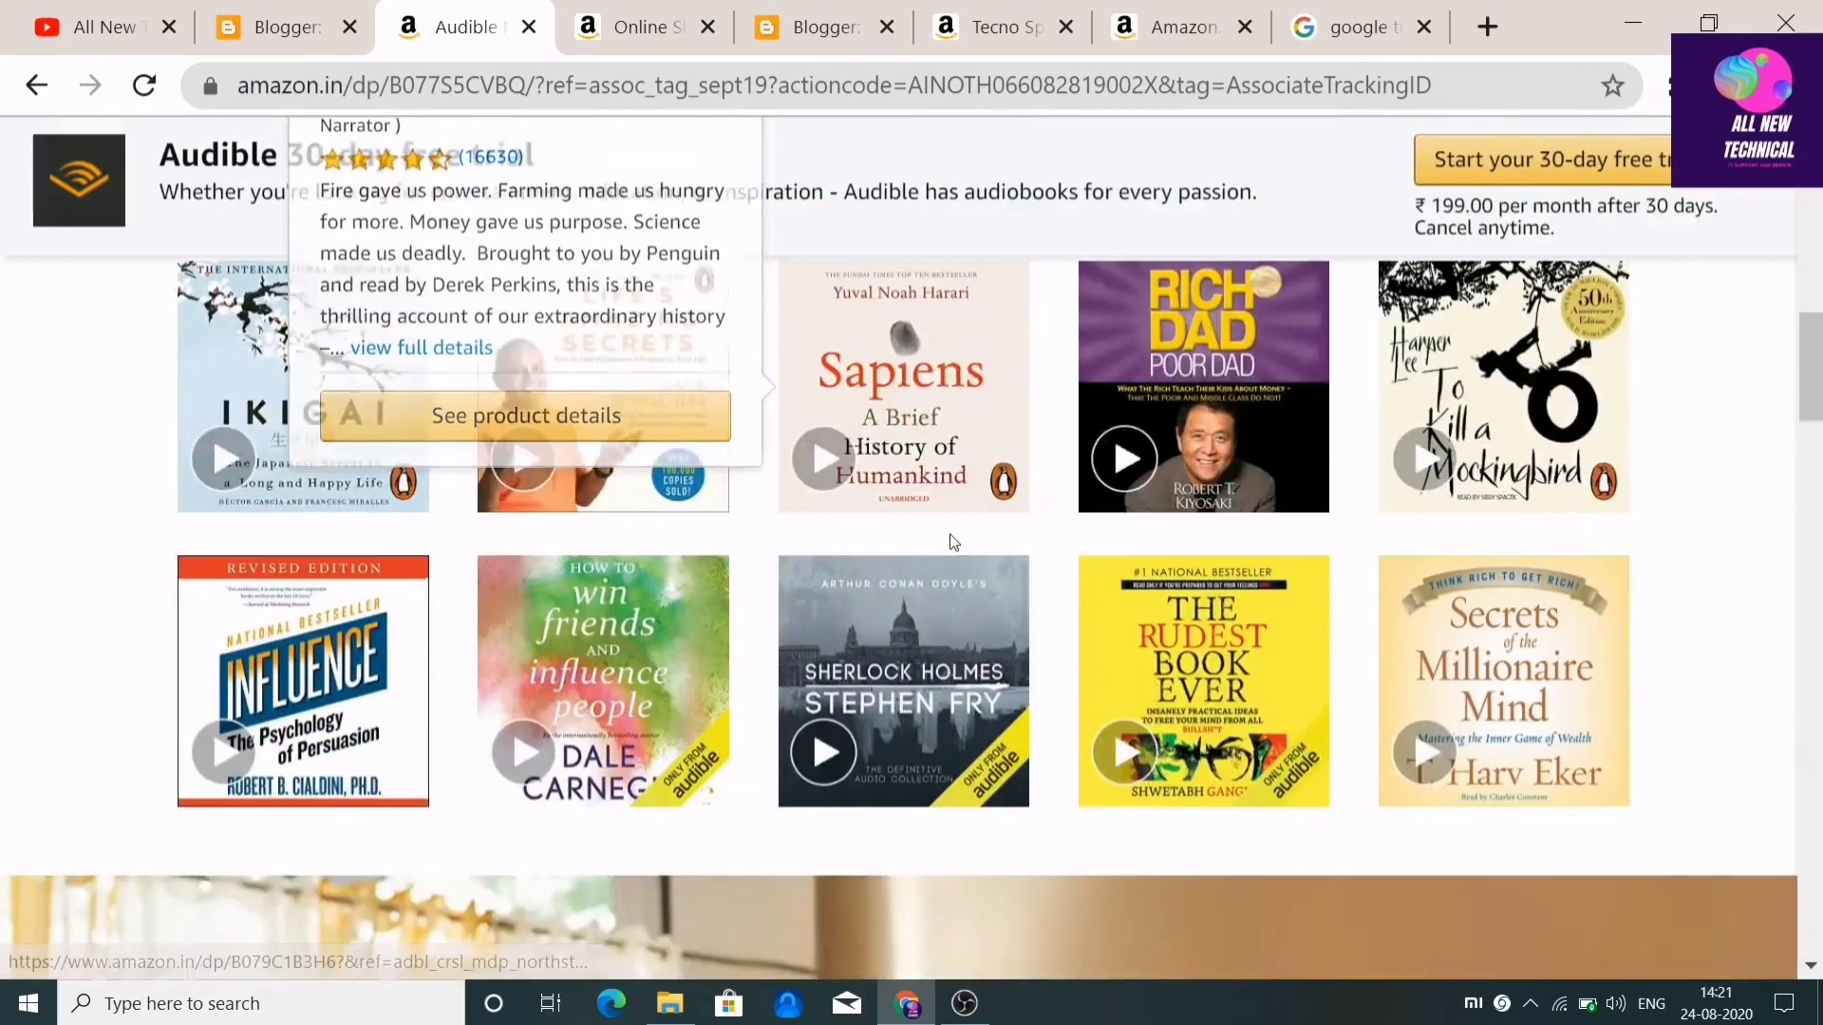
{"action": "scroll", "coordinate": [954, 542], "scroll_direction": "down", "scroll_amount": 12}
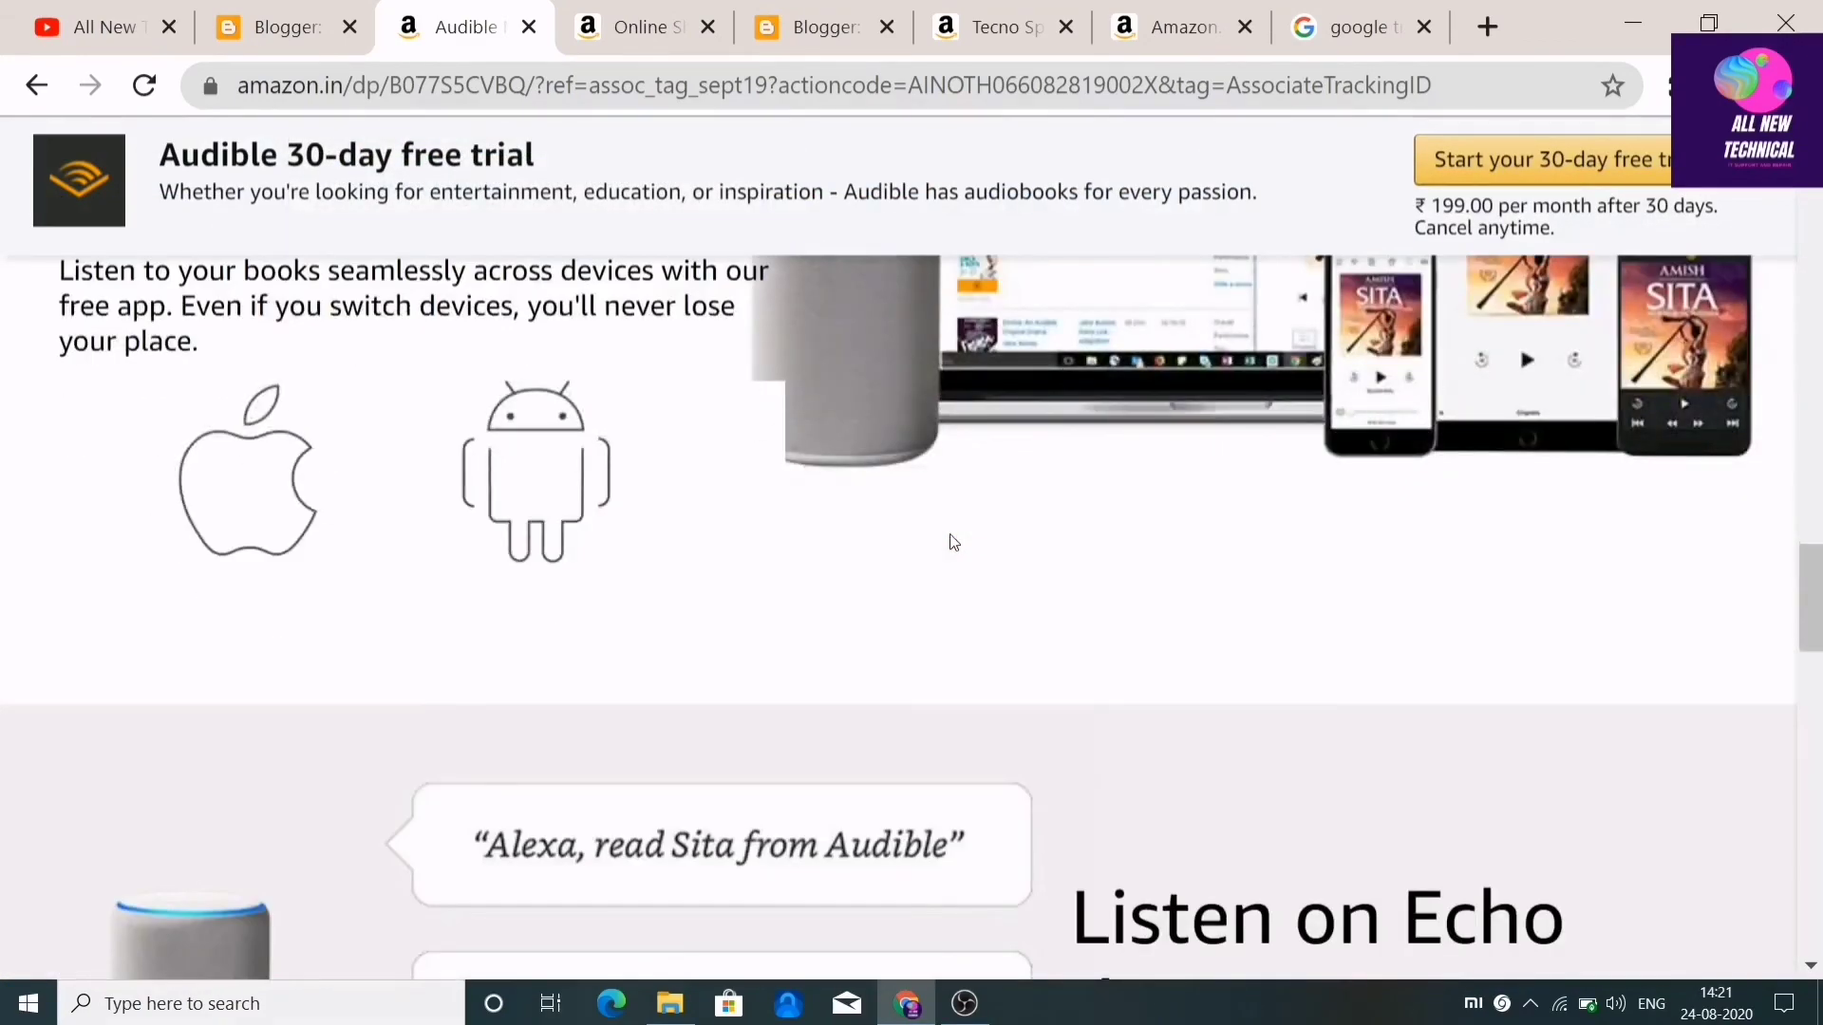
Leave the Audible free trial landing page and go back to the live blog
{"action": "scroll", "coordinate": [954, 542], "scroll_direction": "up", "scroll_amount": 20}
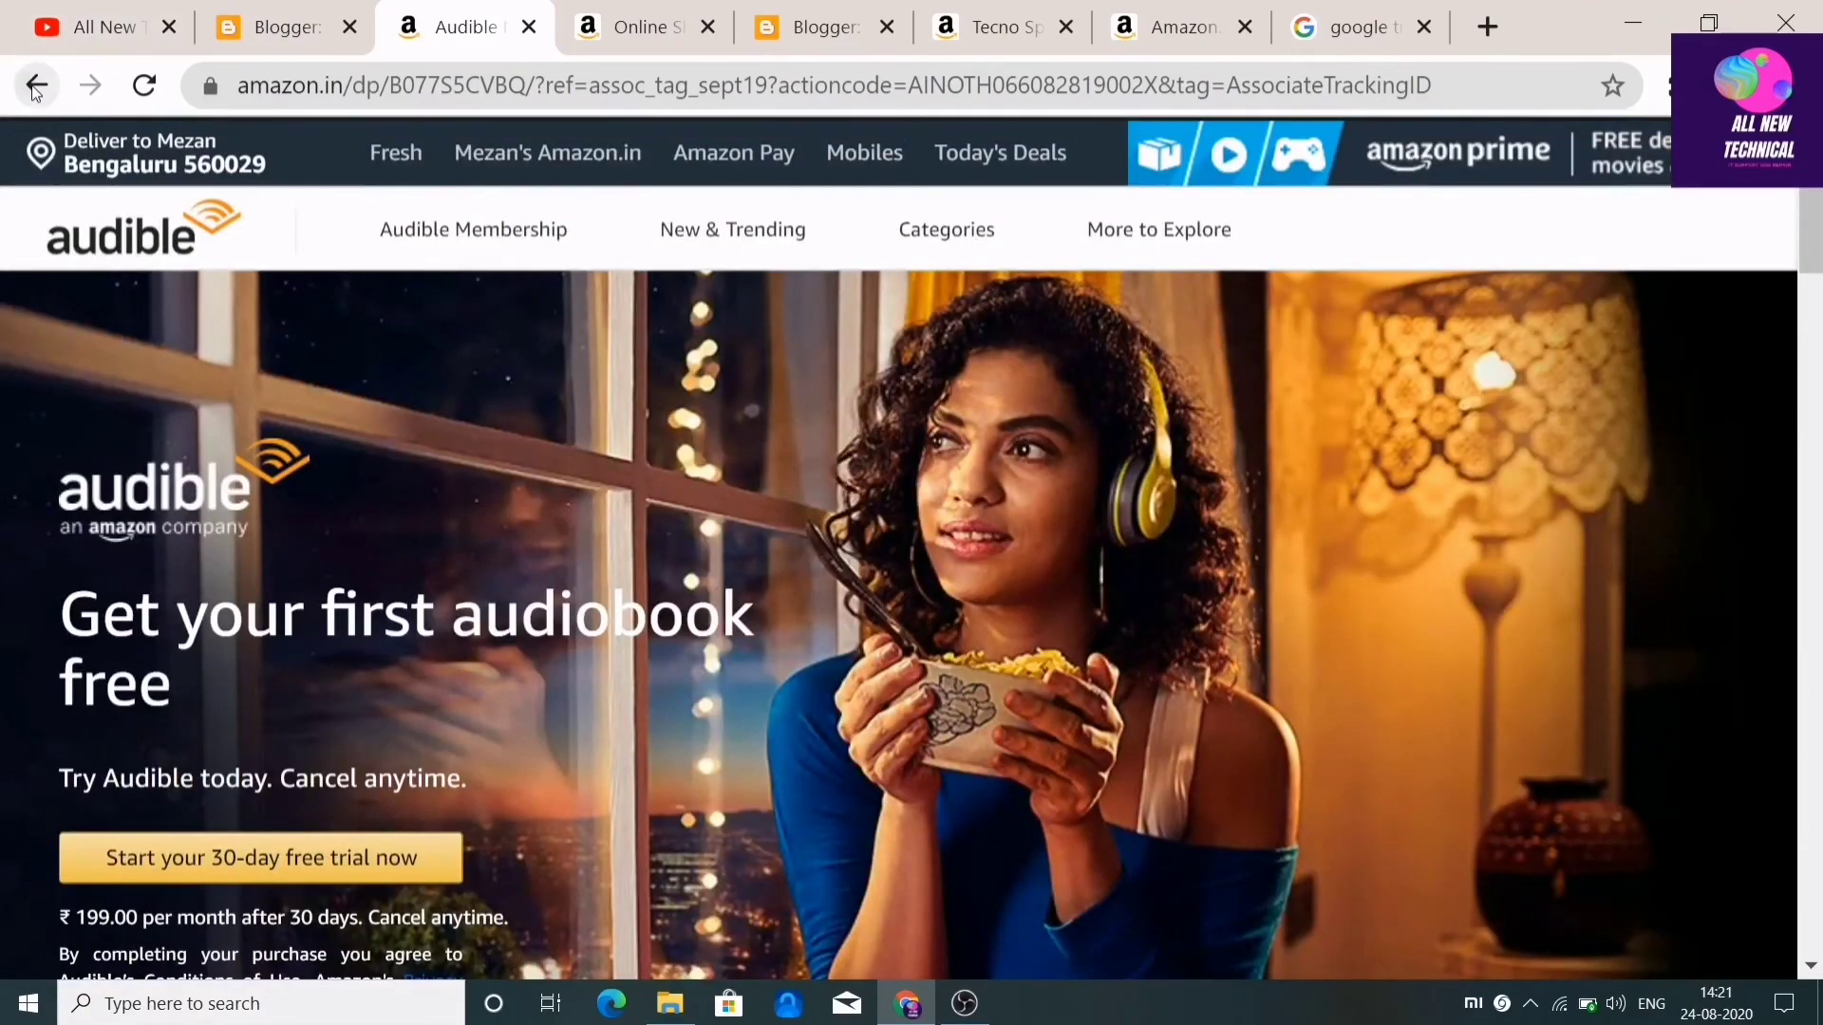
{"action": "left_click", "coordinate": [35, 87]}
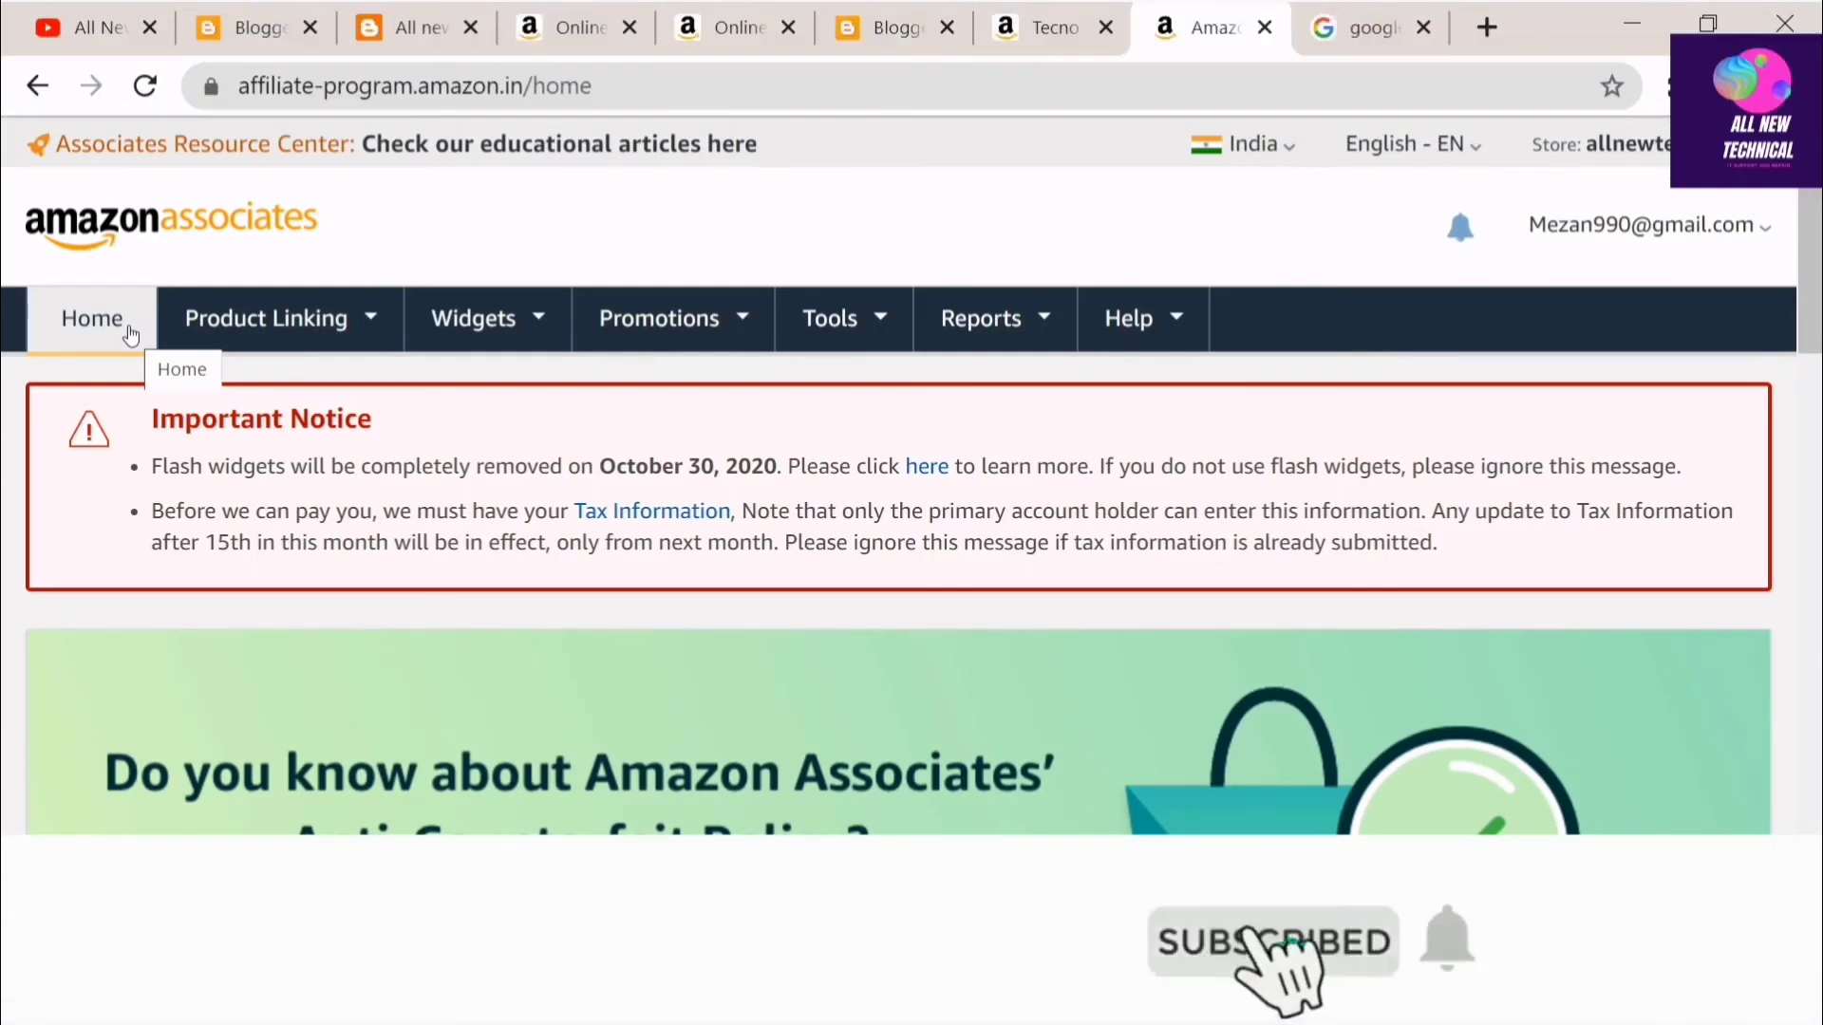
Examine the 30-day Earnings Overview and the Summary for This Month on the Amazon Associates home page
{"action": "scroll", "coordinate": [119, 328], "scroll_direction": "down", "scroll_amount": 5}
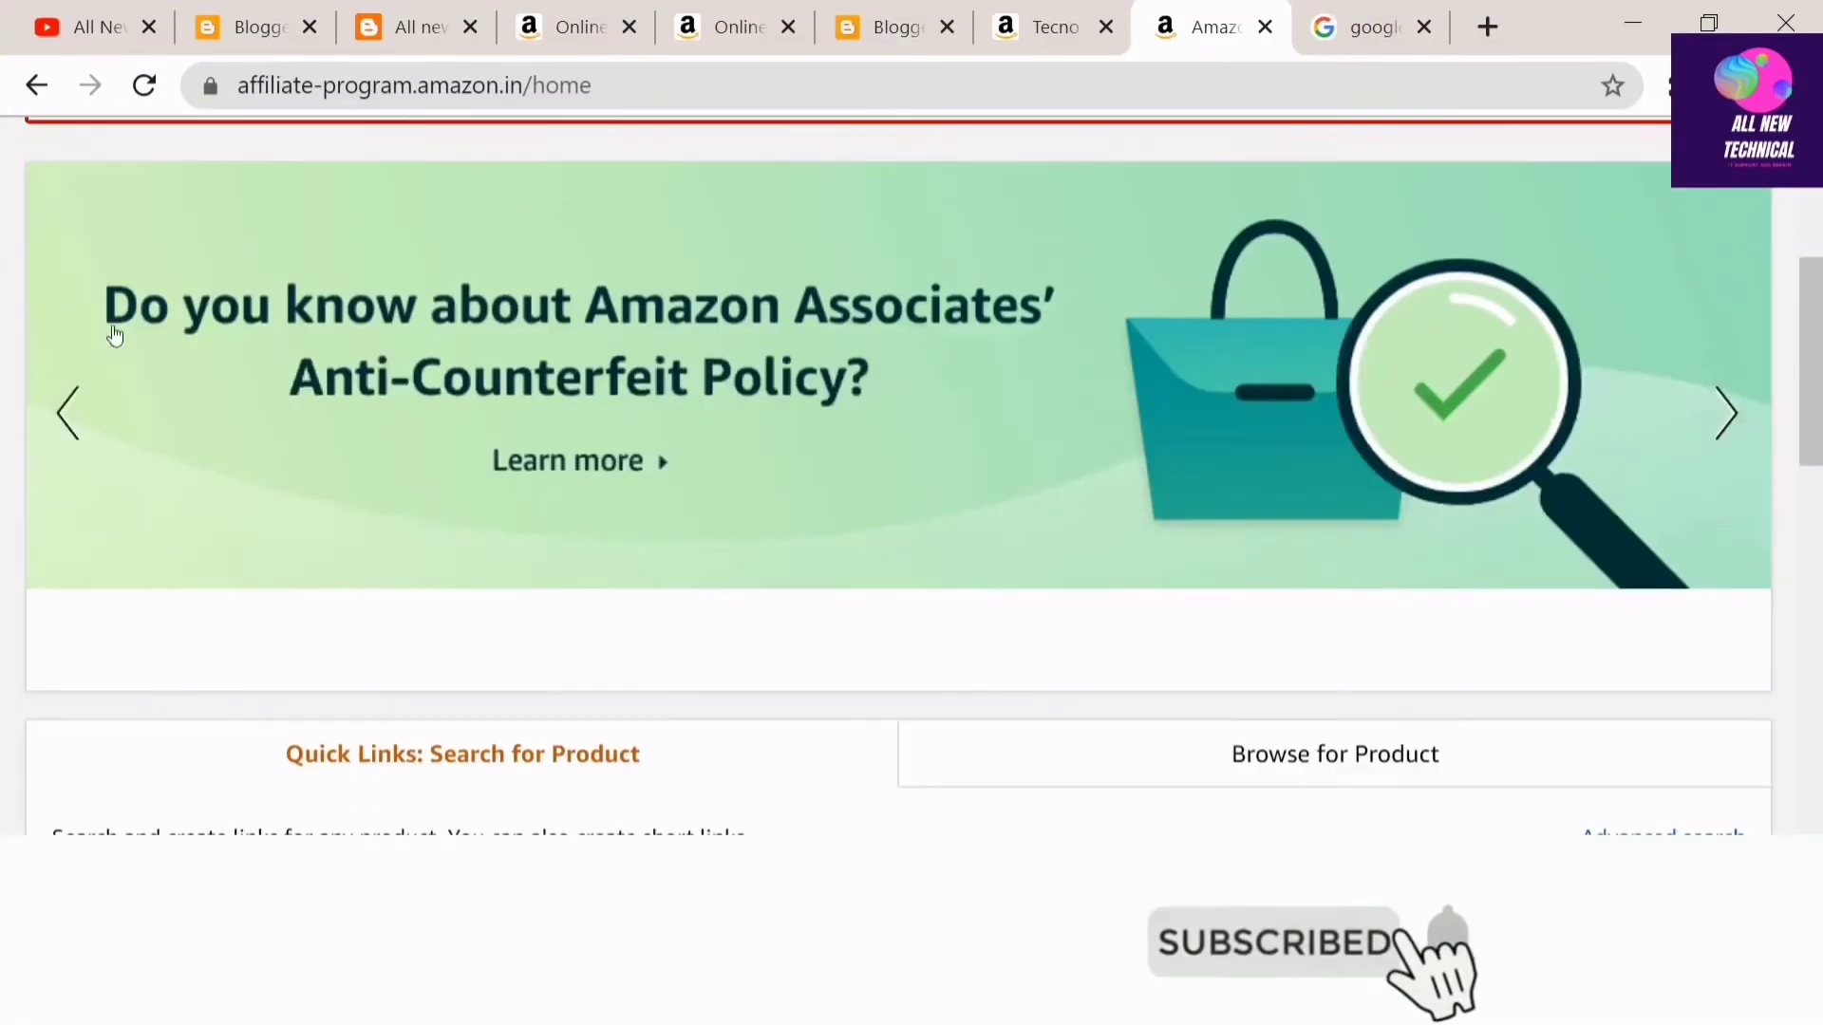
{"action": "scroll", "coordinate": [114, 334], "scroll_direction": "down", "scroll_amount": 7}
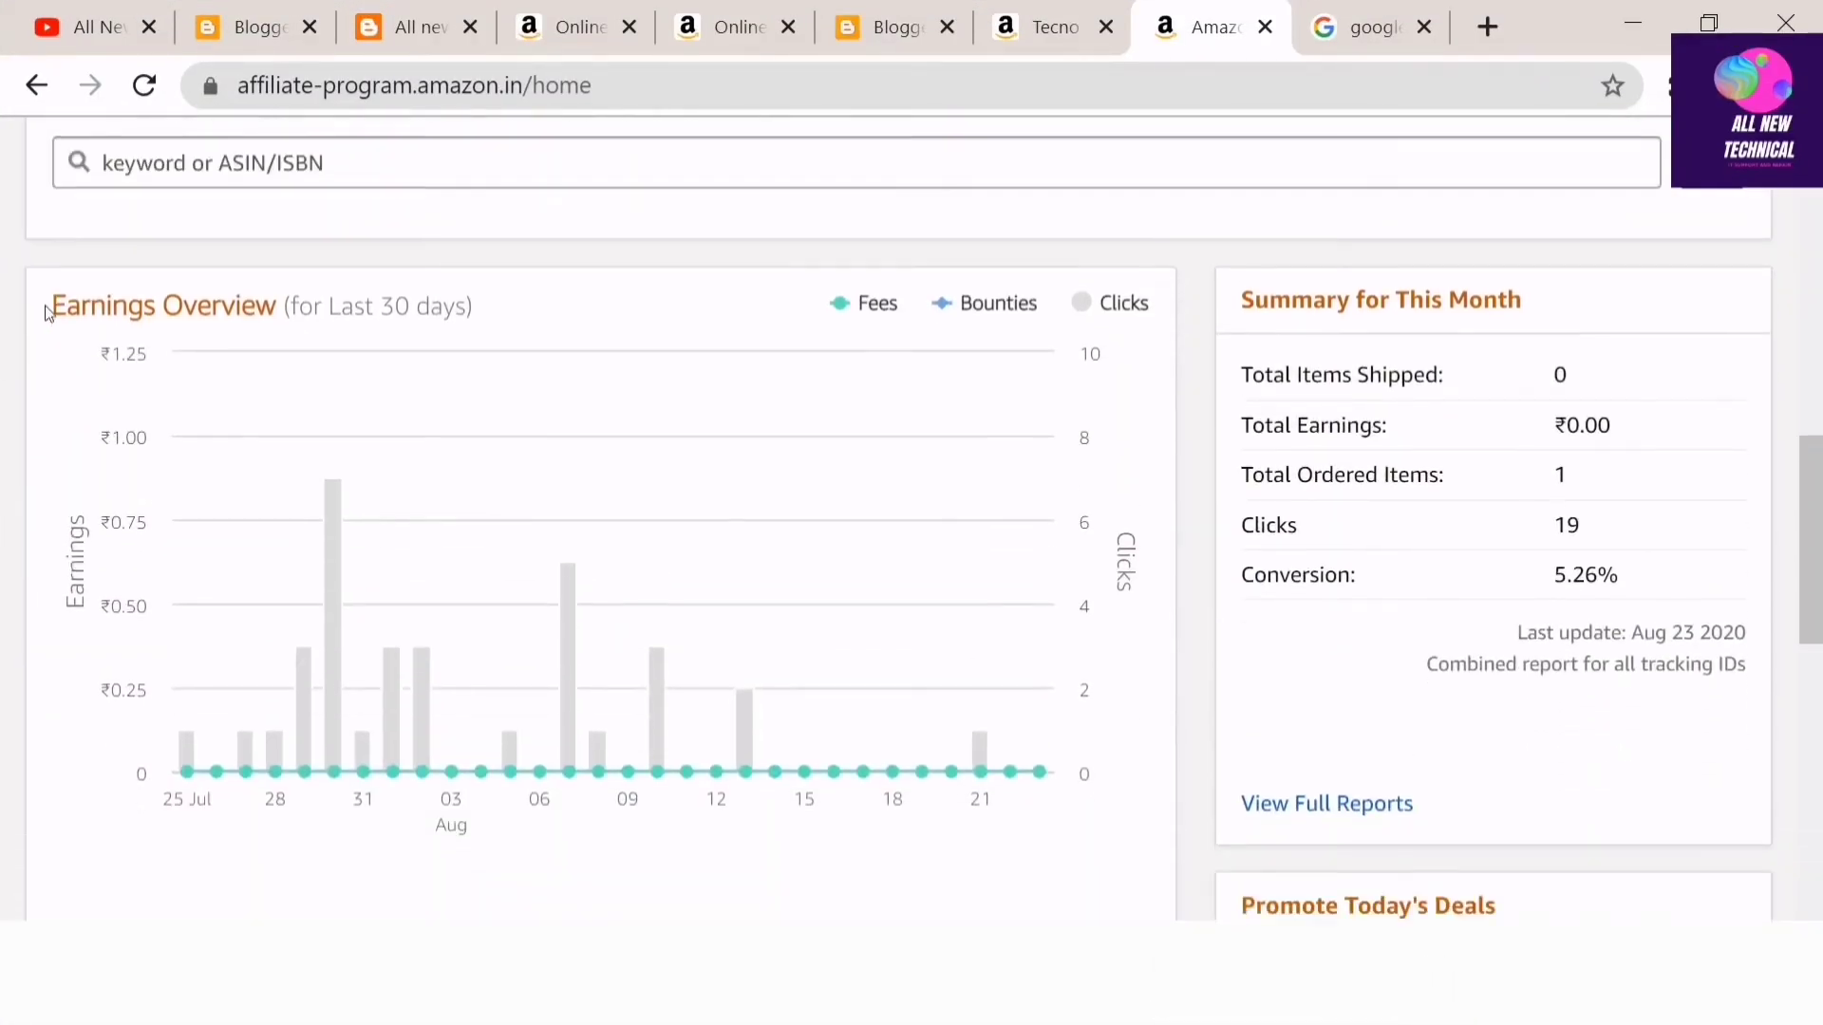
{"action": "scroll", "coordinate": [46, 313], "scroll_direction": "down", "scroll_amount": 2}
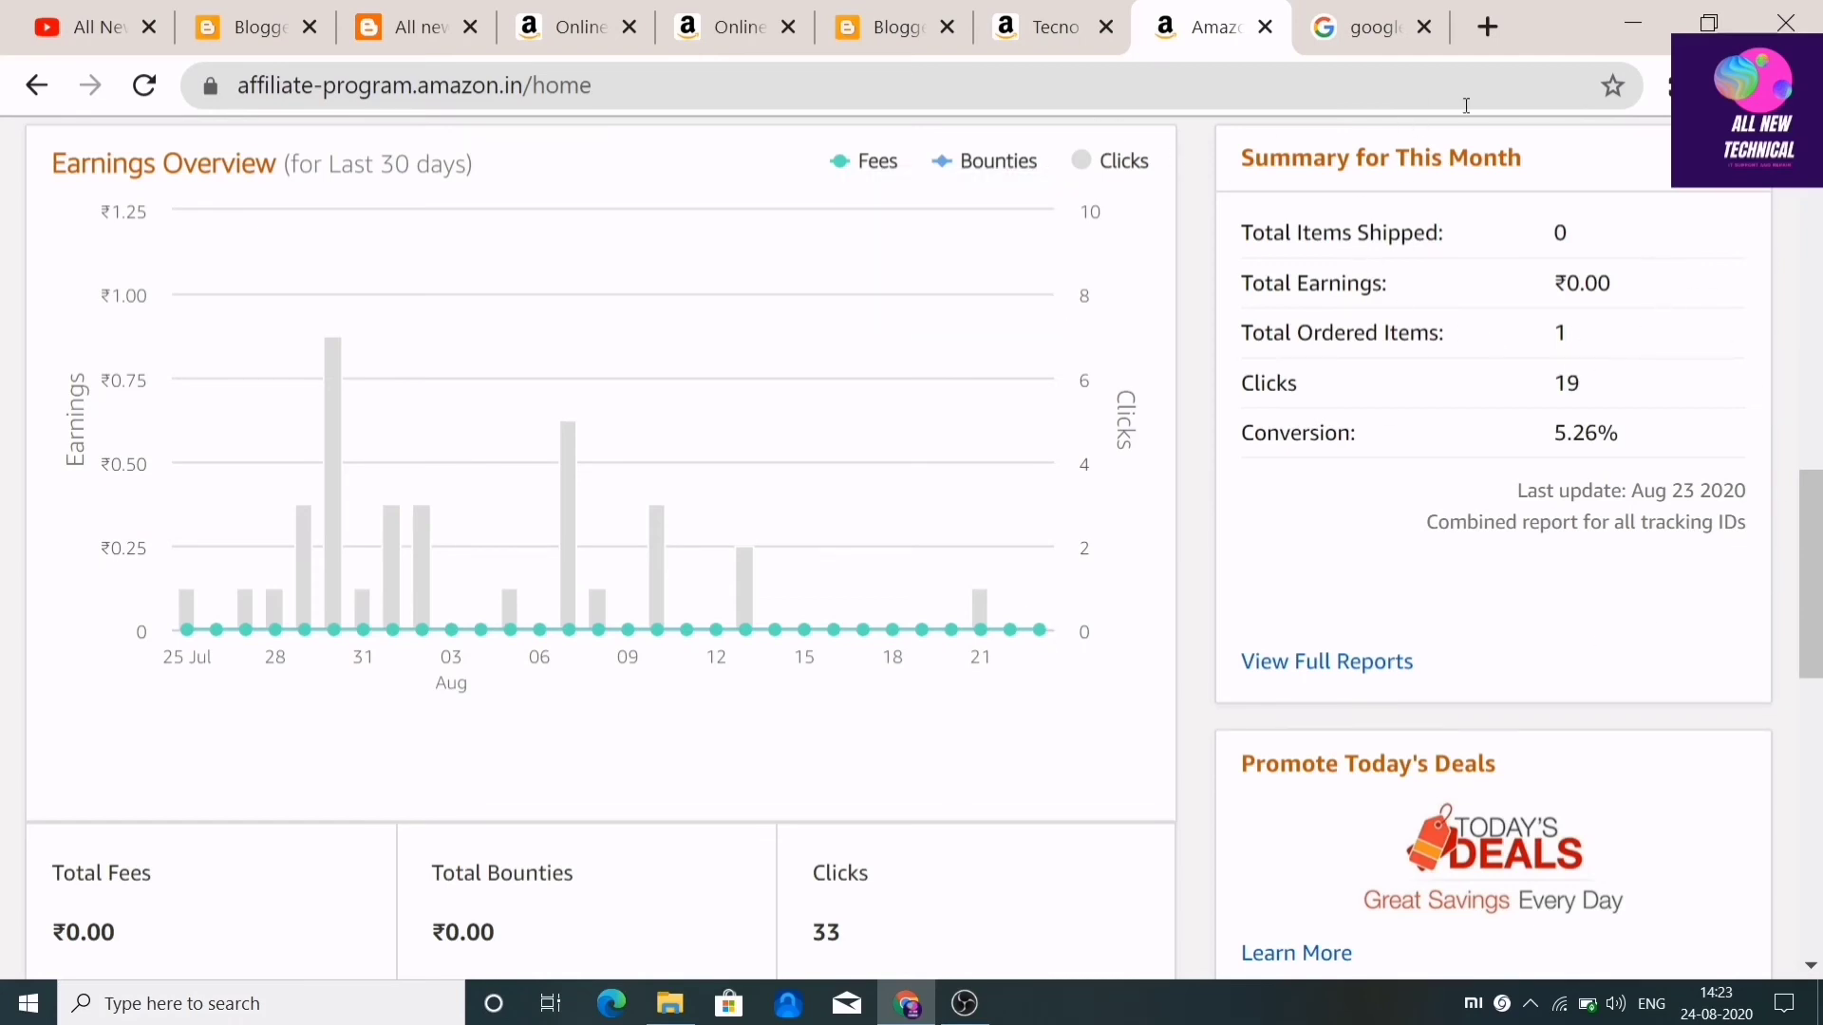
{"action": "scroll", "coordinate": [1237, 826], "scroll_direction": "up", "scroll_amount": 3}
{"action": "scroll", "coordinate": [1237, 826], "scroll_direction": "up", "scroll_amount": 8}
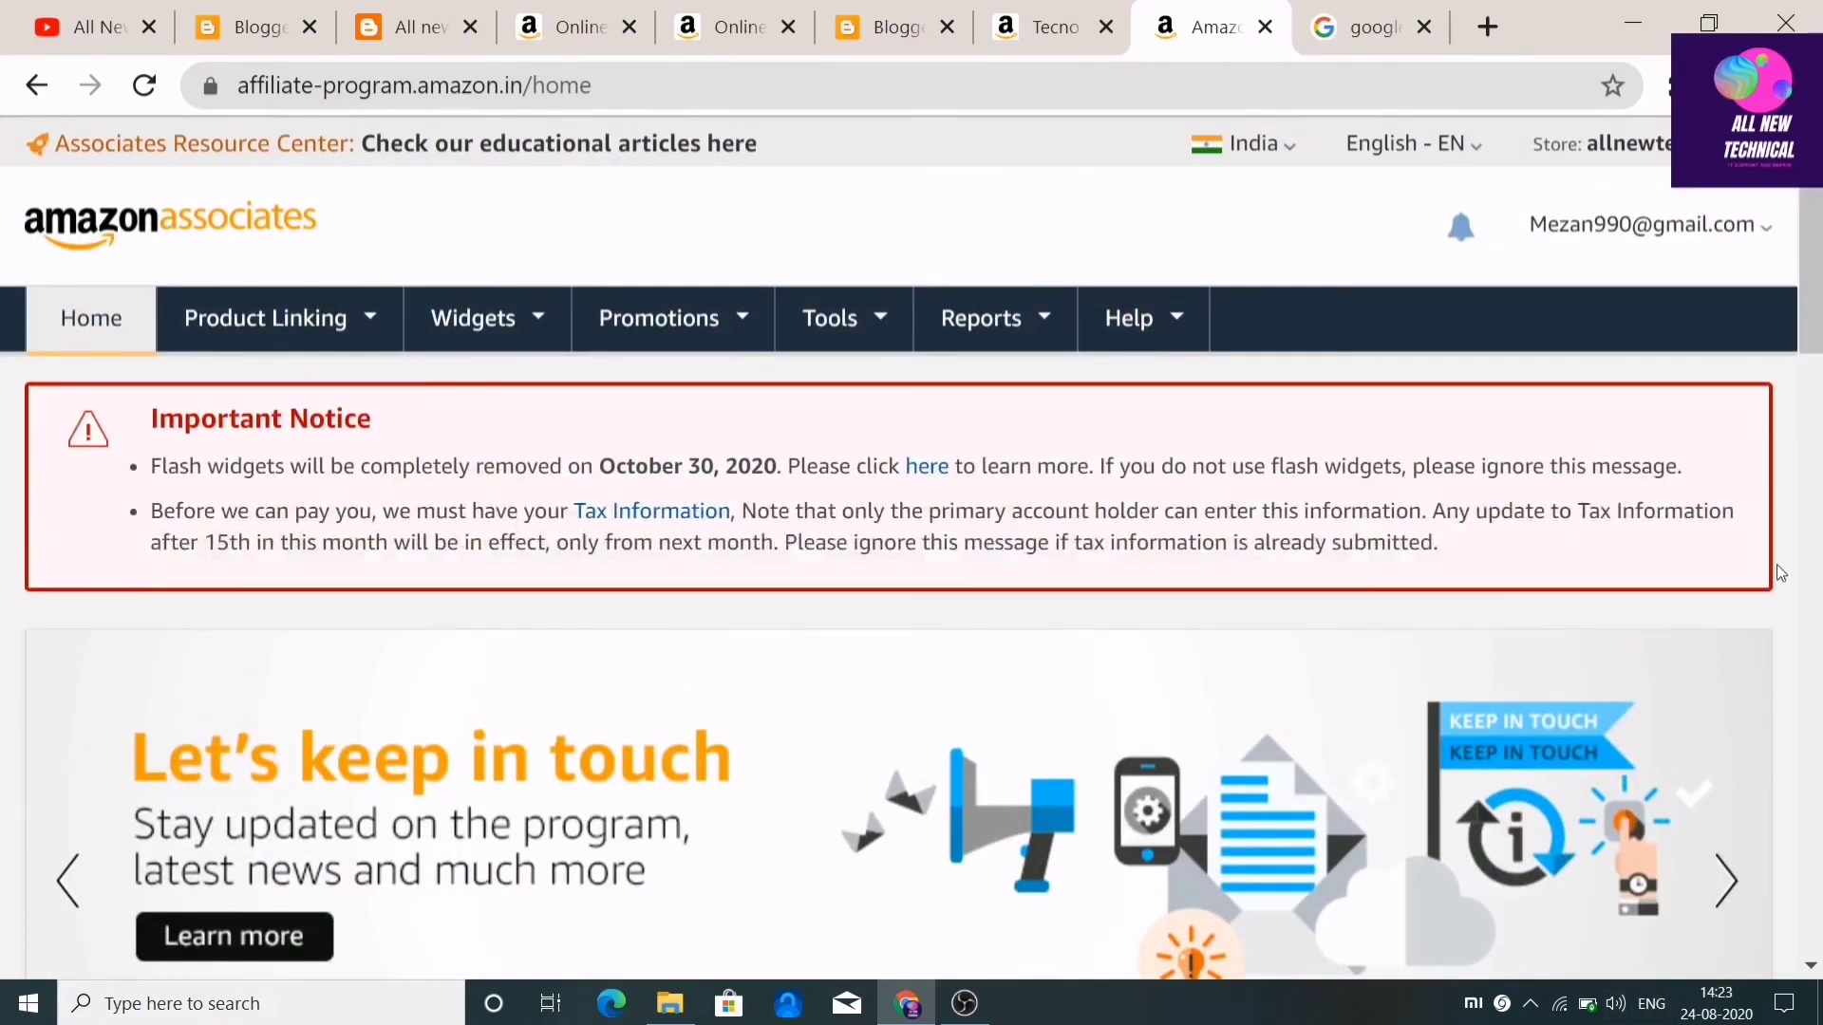
Browse through the promotional banner carousel on the Amazon Associates home page
{"action": "scroll", "coordinate": [1747, 532], "scroll_direction": "down", "scroll_amount": 5}
{"action": "scroll", "coordinate": [1731, 492], "scroll_direction": "up", "scroll_amount": 2}
{"action": "left_click", "coordinate": [1720, 558]}
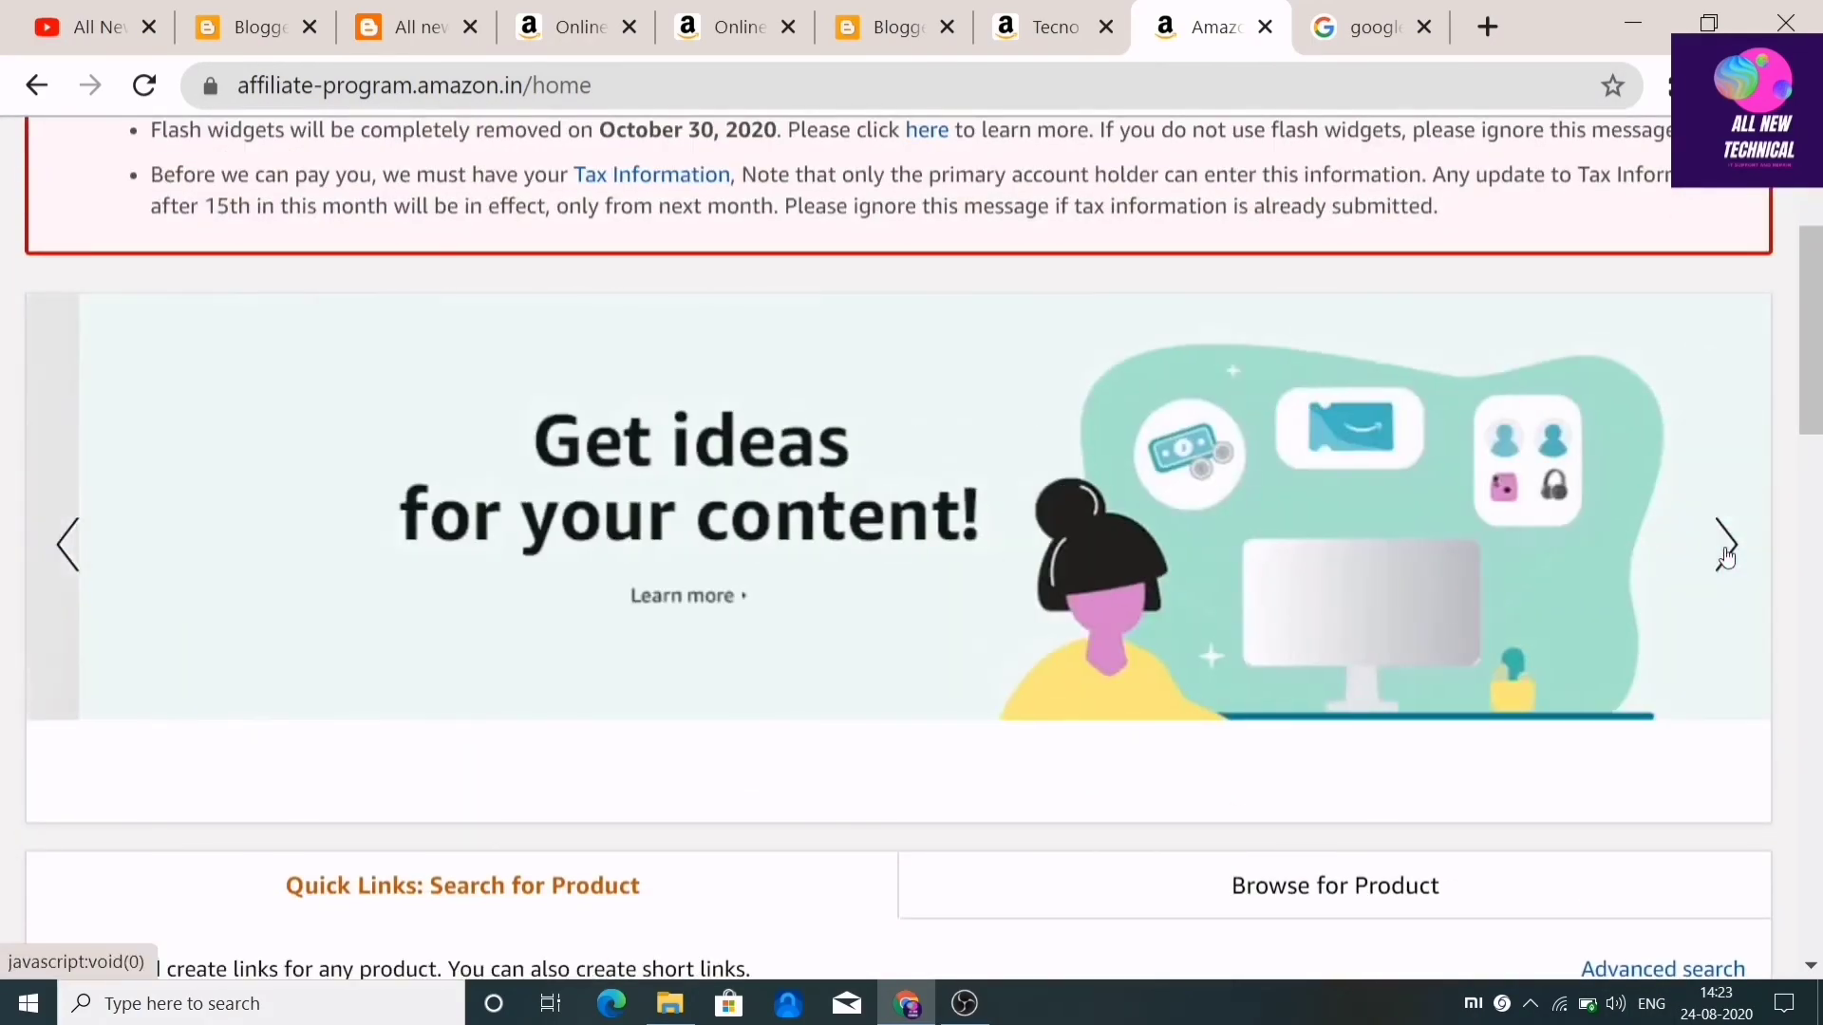
{"action": "left_click", "coordinate": [1724, 558]}
{"action": "scroll", "coordinate": [1726, 558], "scroll_direction": "up", "scroll_amount": 3}
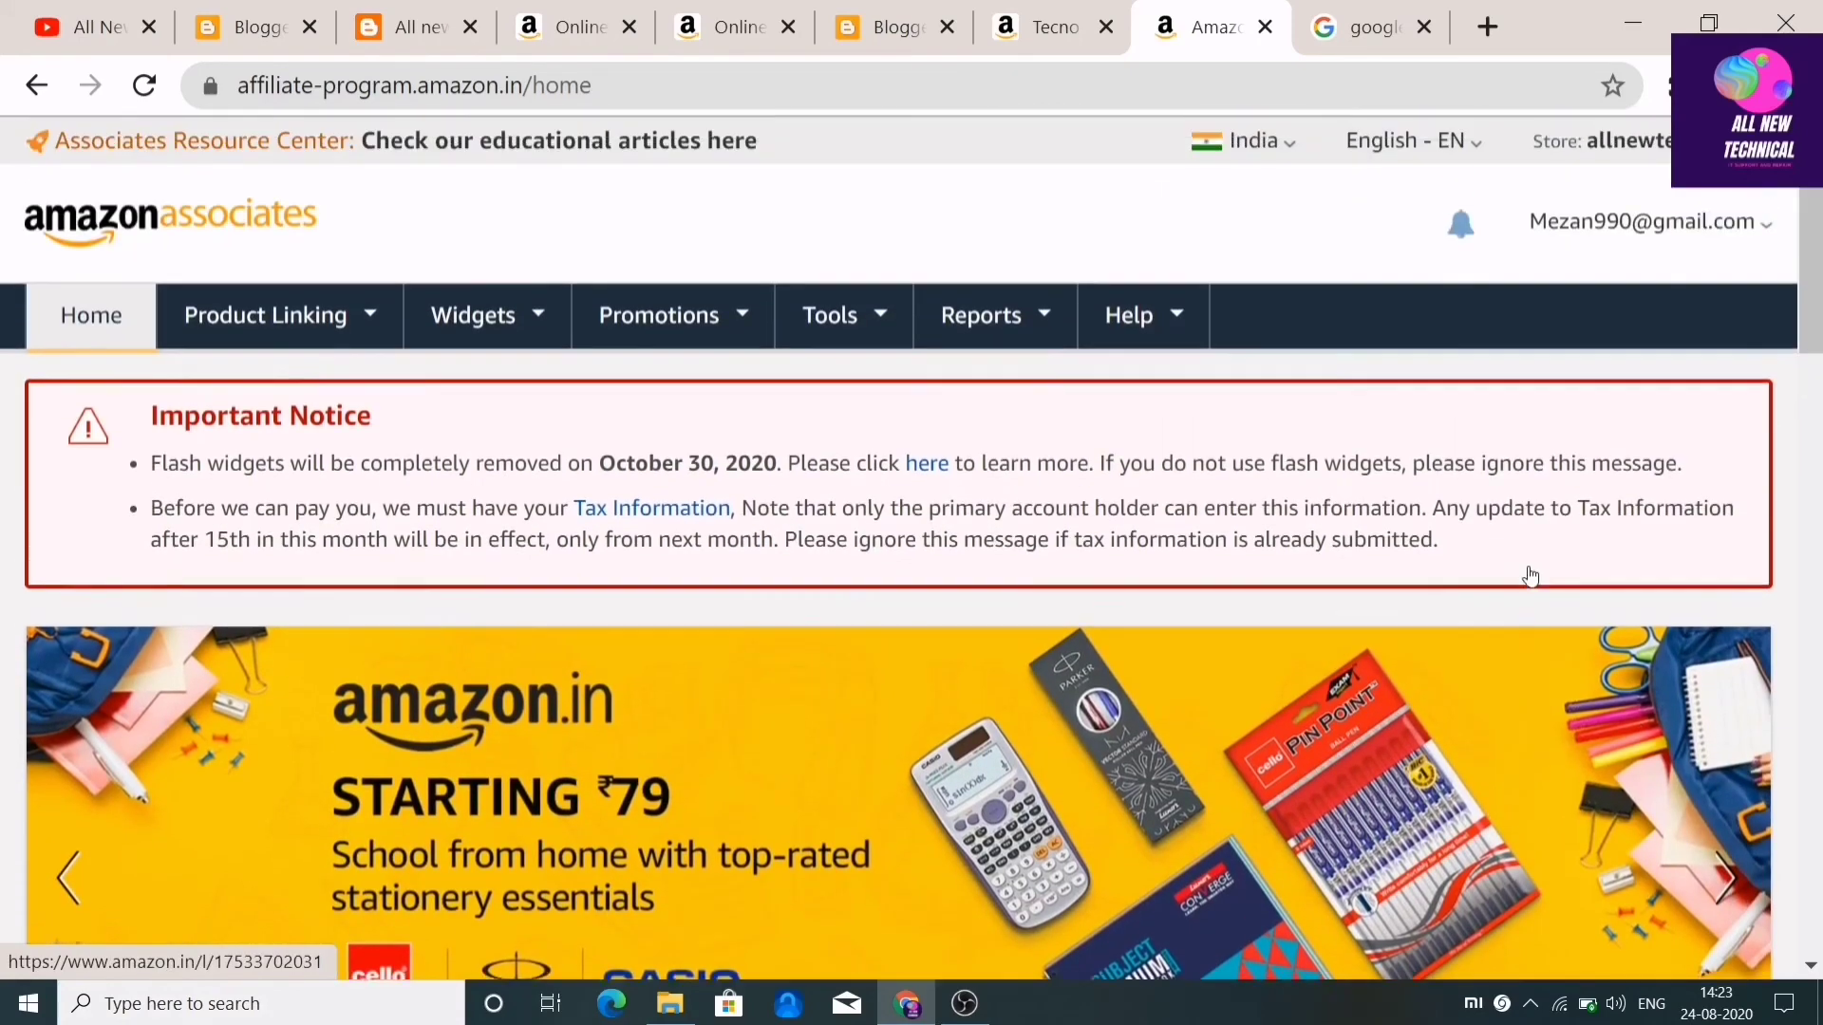